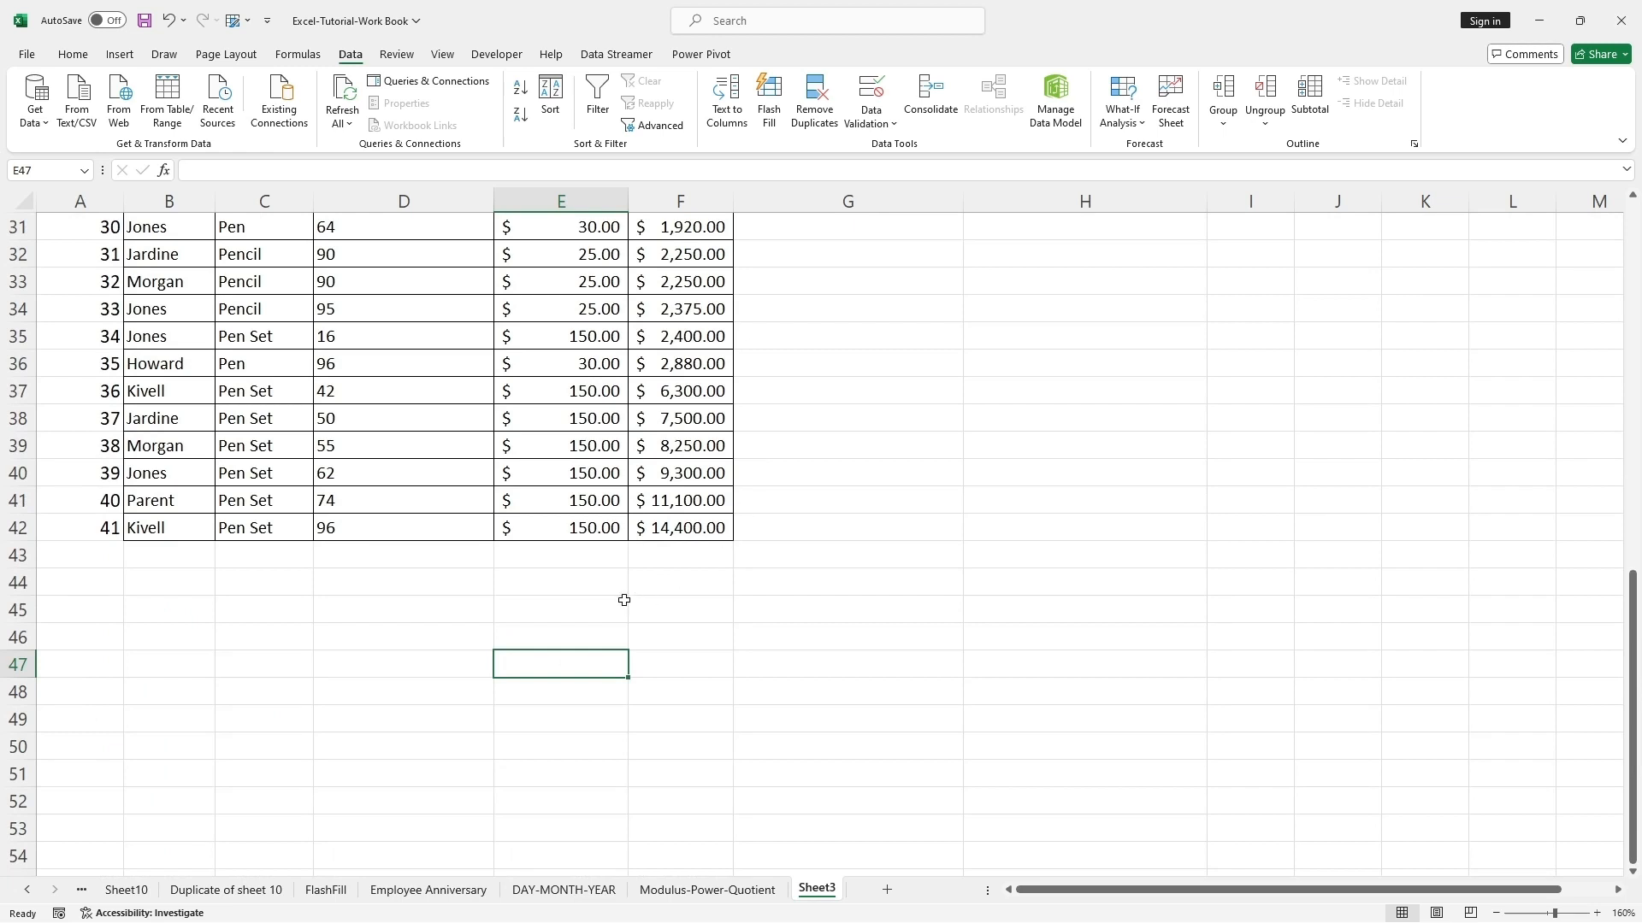
# - Enter the label "Average" in cell E44 below the table
pyautogui.doubleClick(542, 583)
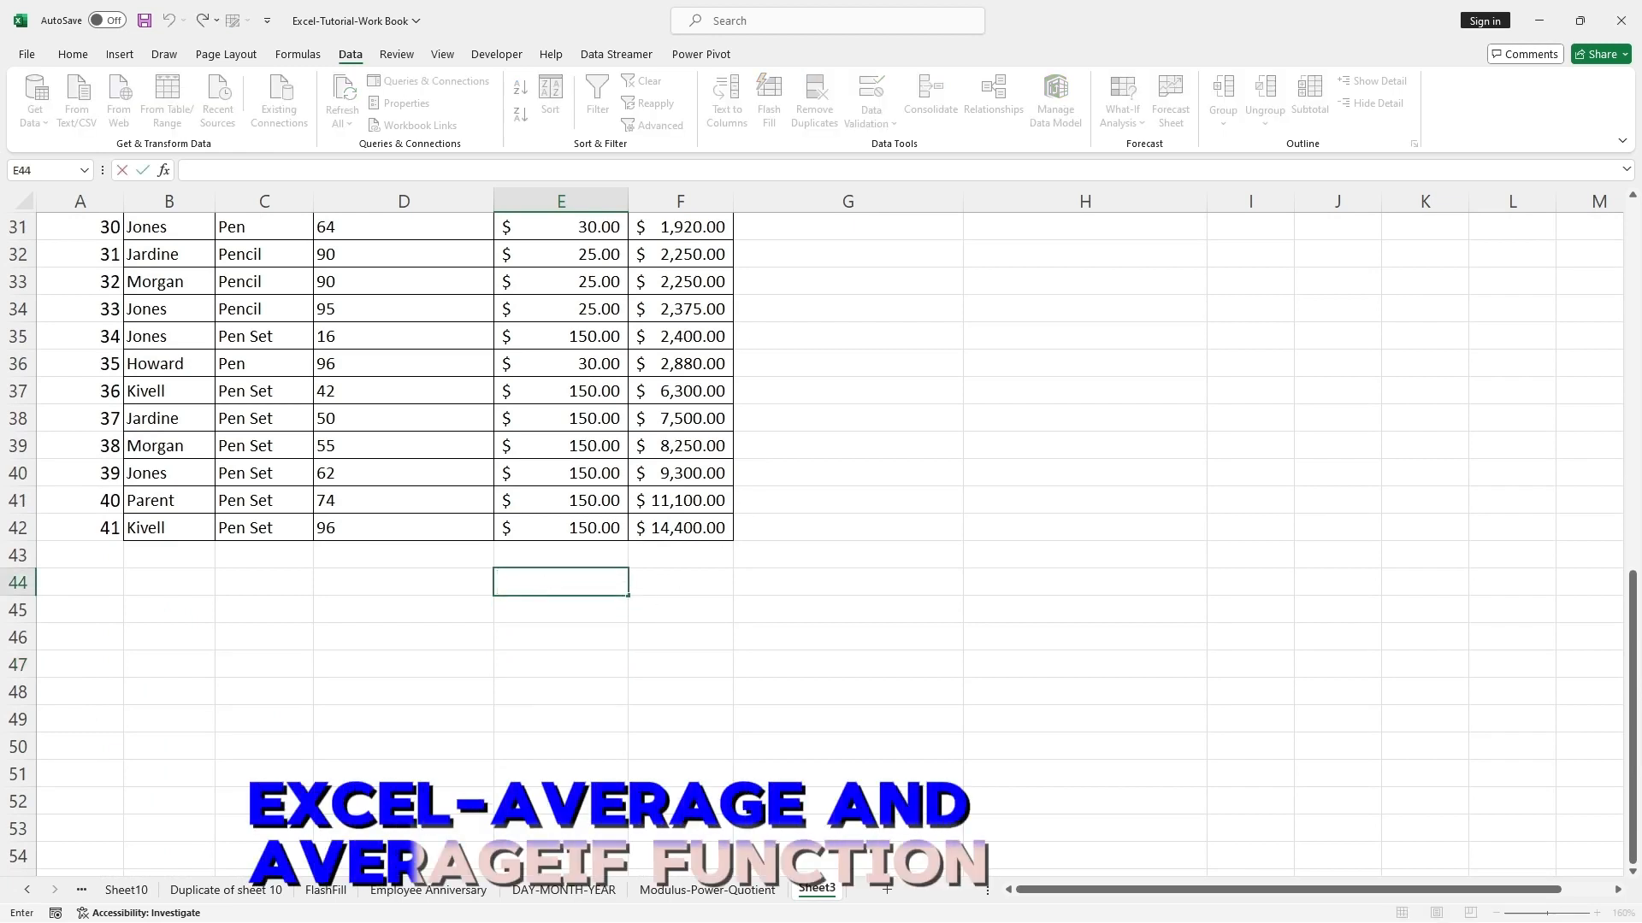
pyautogui.write('Ave')
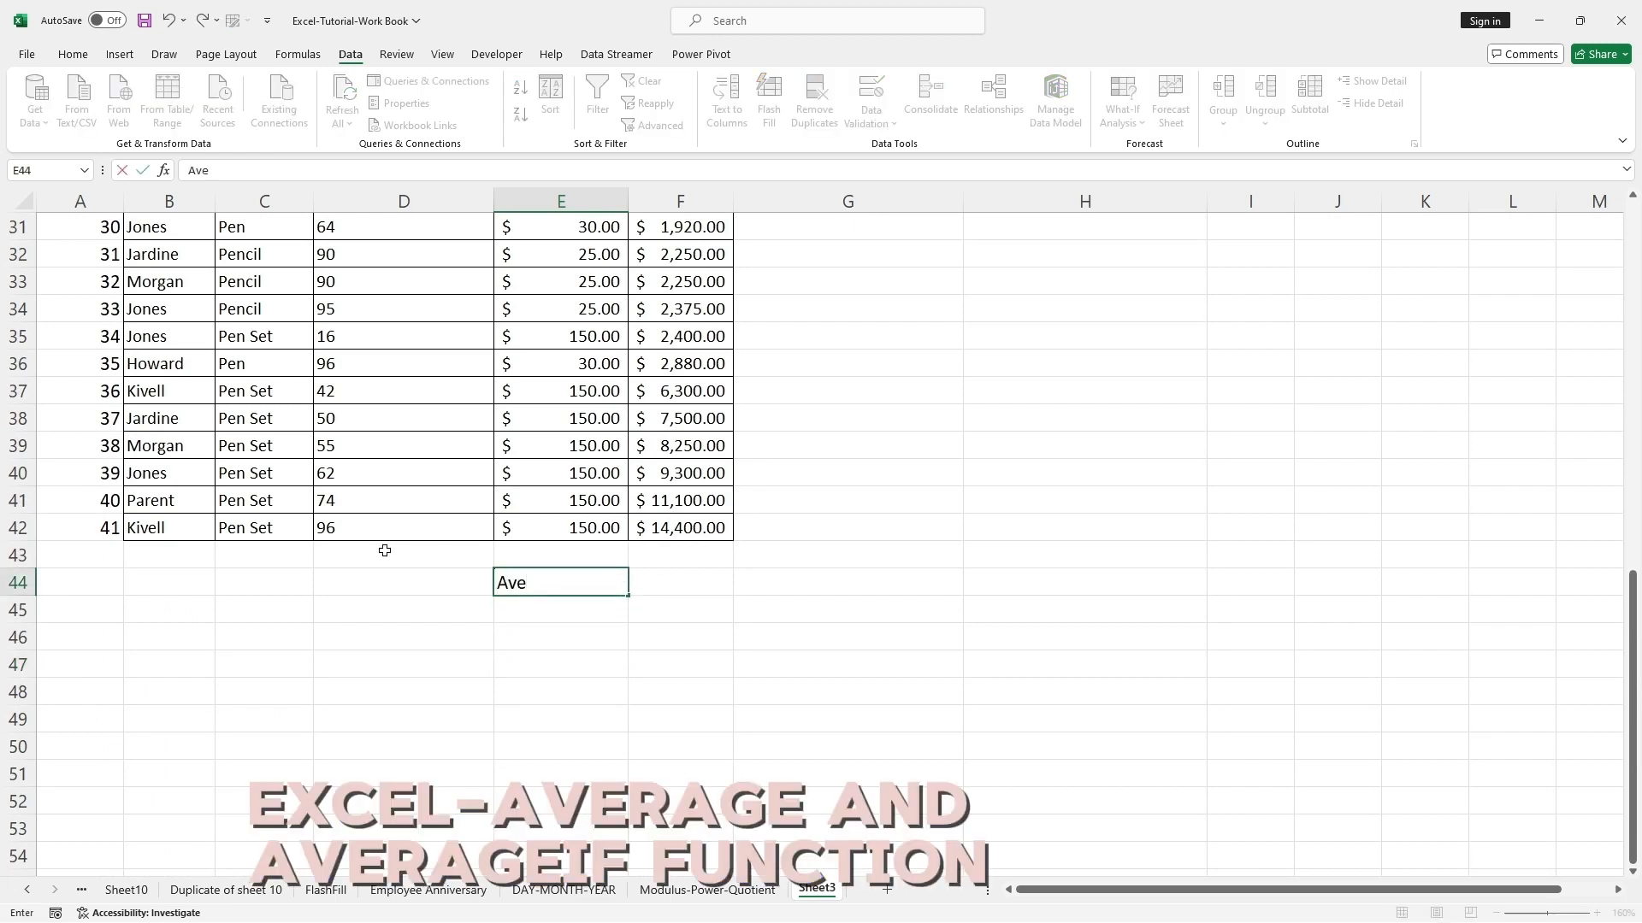
pyautogui.write('rage')
pyautogui.click(524, 676)
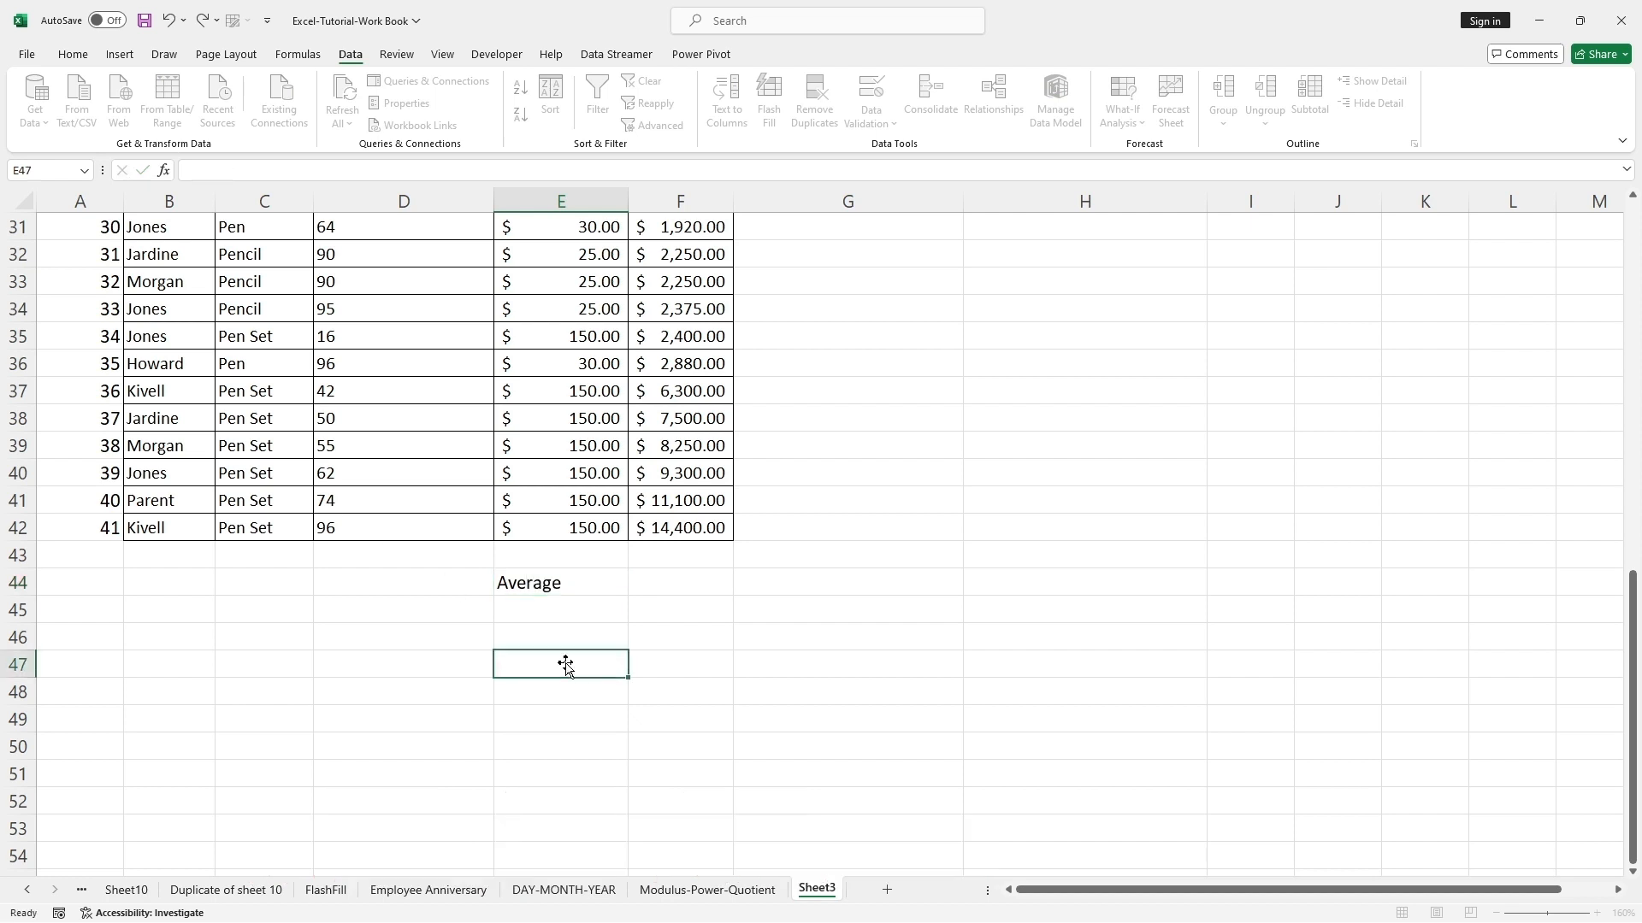
# - Calculate the average of all sales in F44 with the formula =AVERAGE(F2:F42)
pyautogui.click(658, 582)
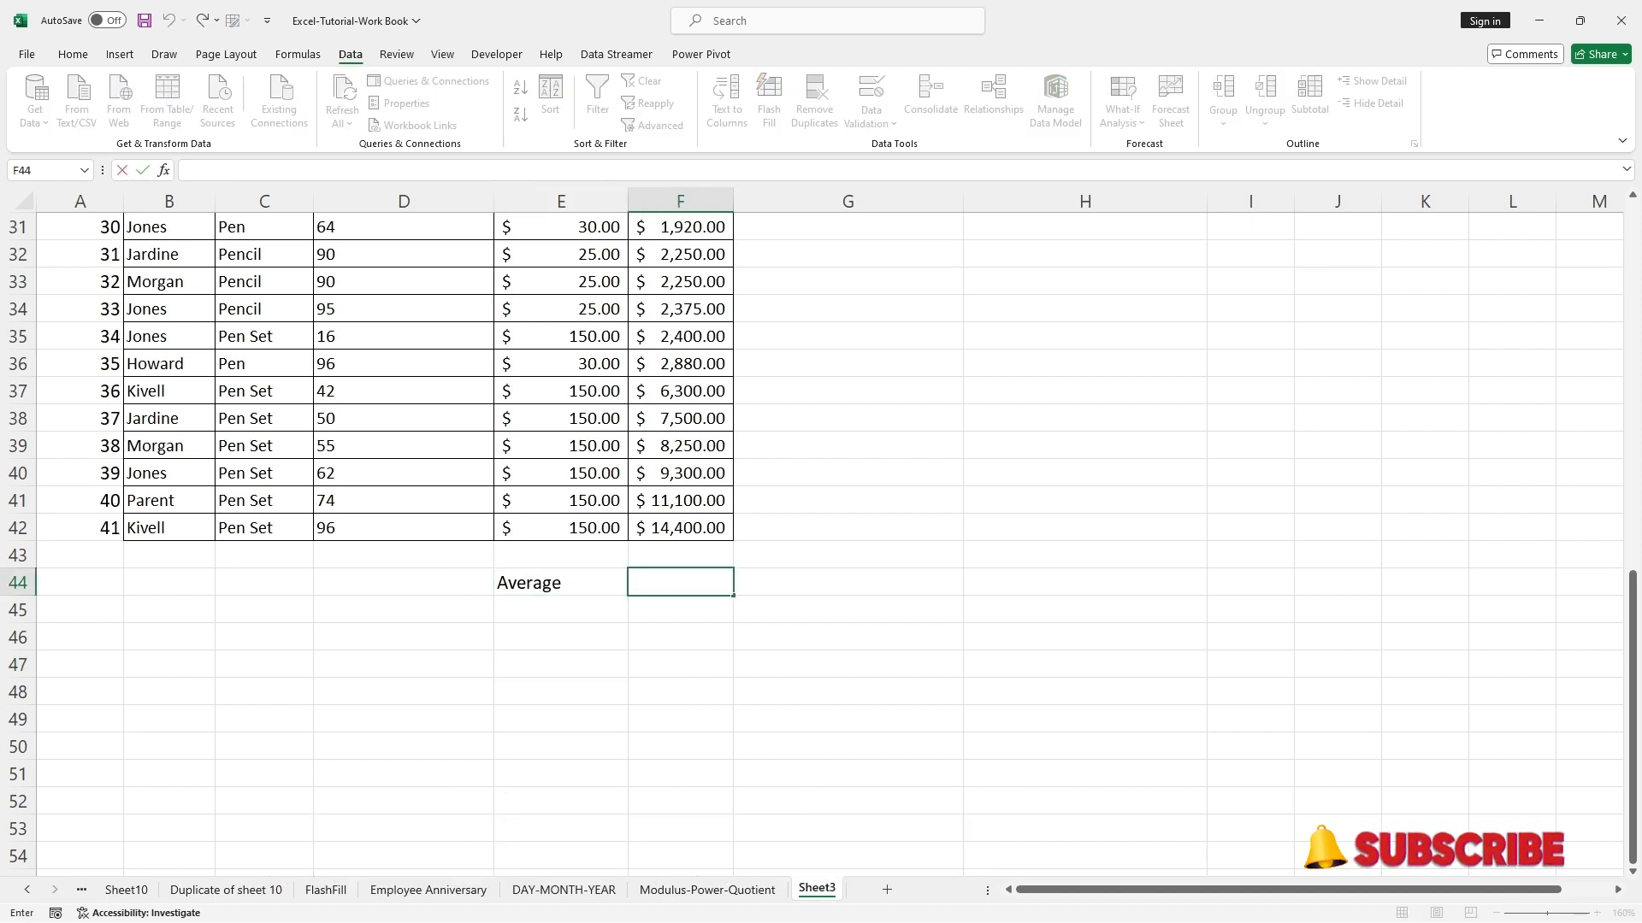
pyautogui.write('=AVERAGE')
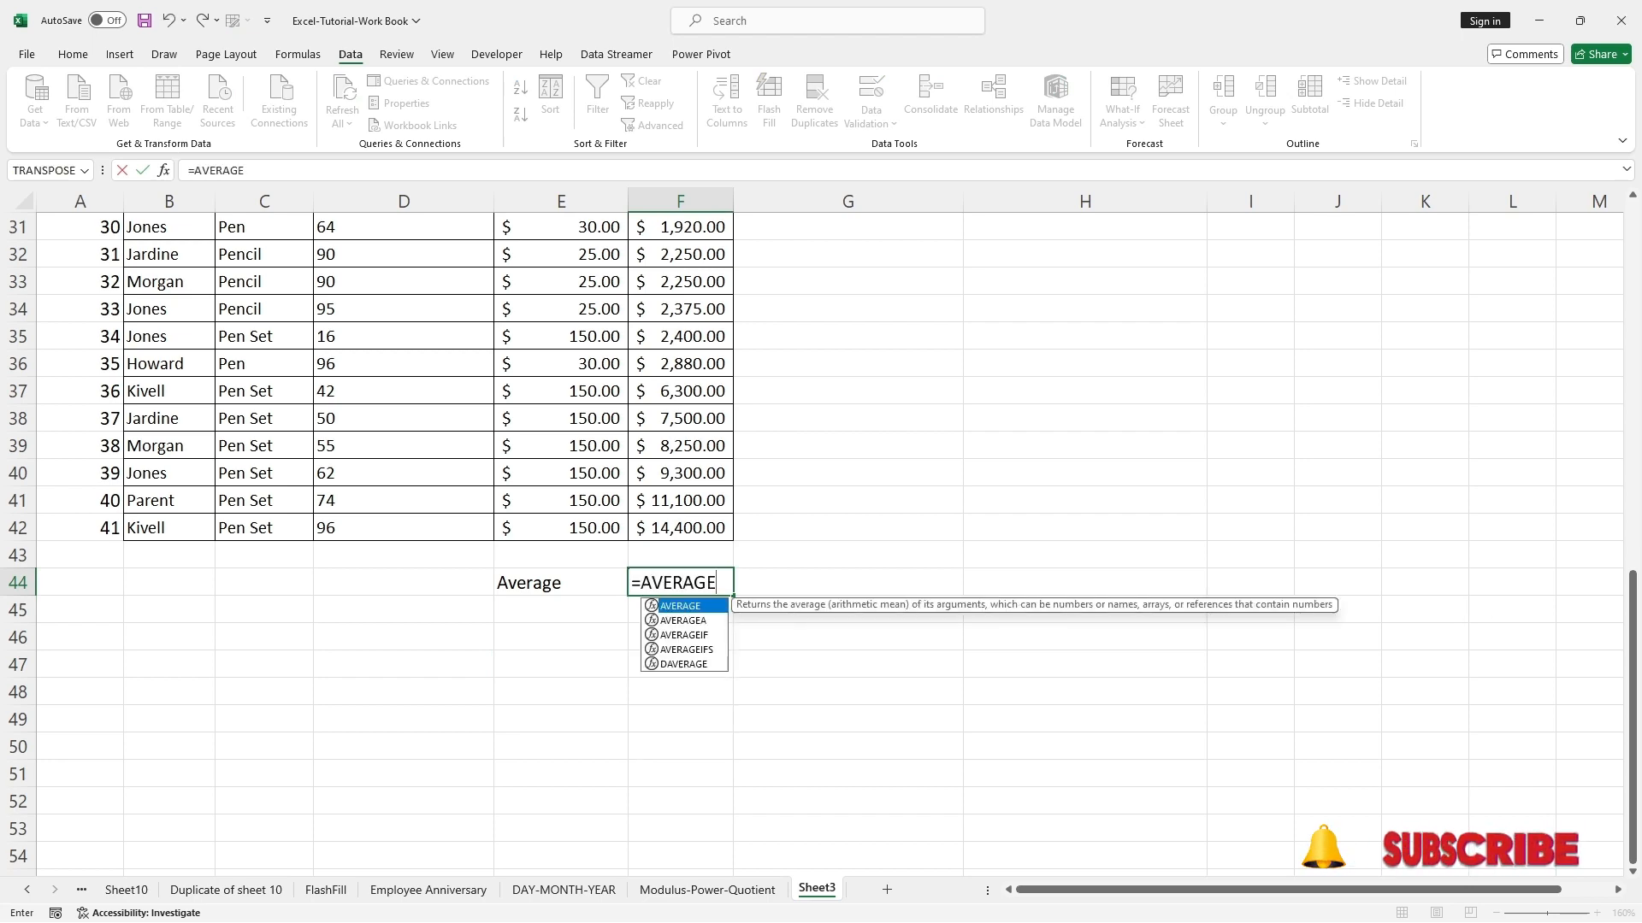
pyautogui.write('(')
pyautogui.scroll(10, 678, 593)
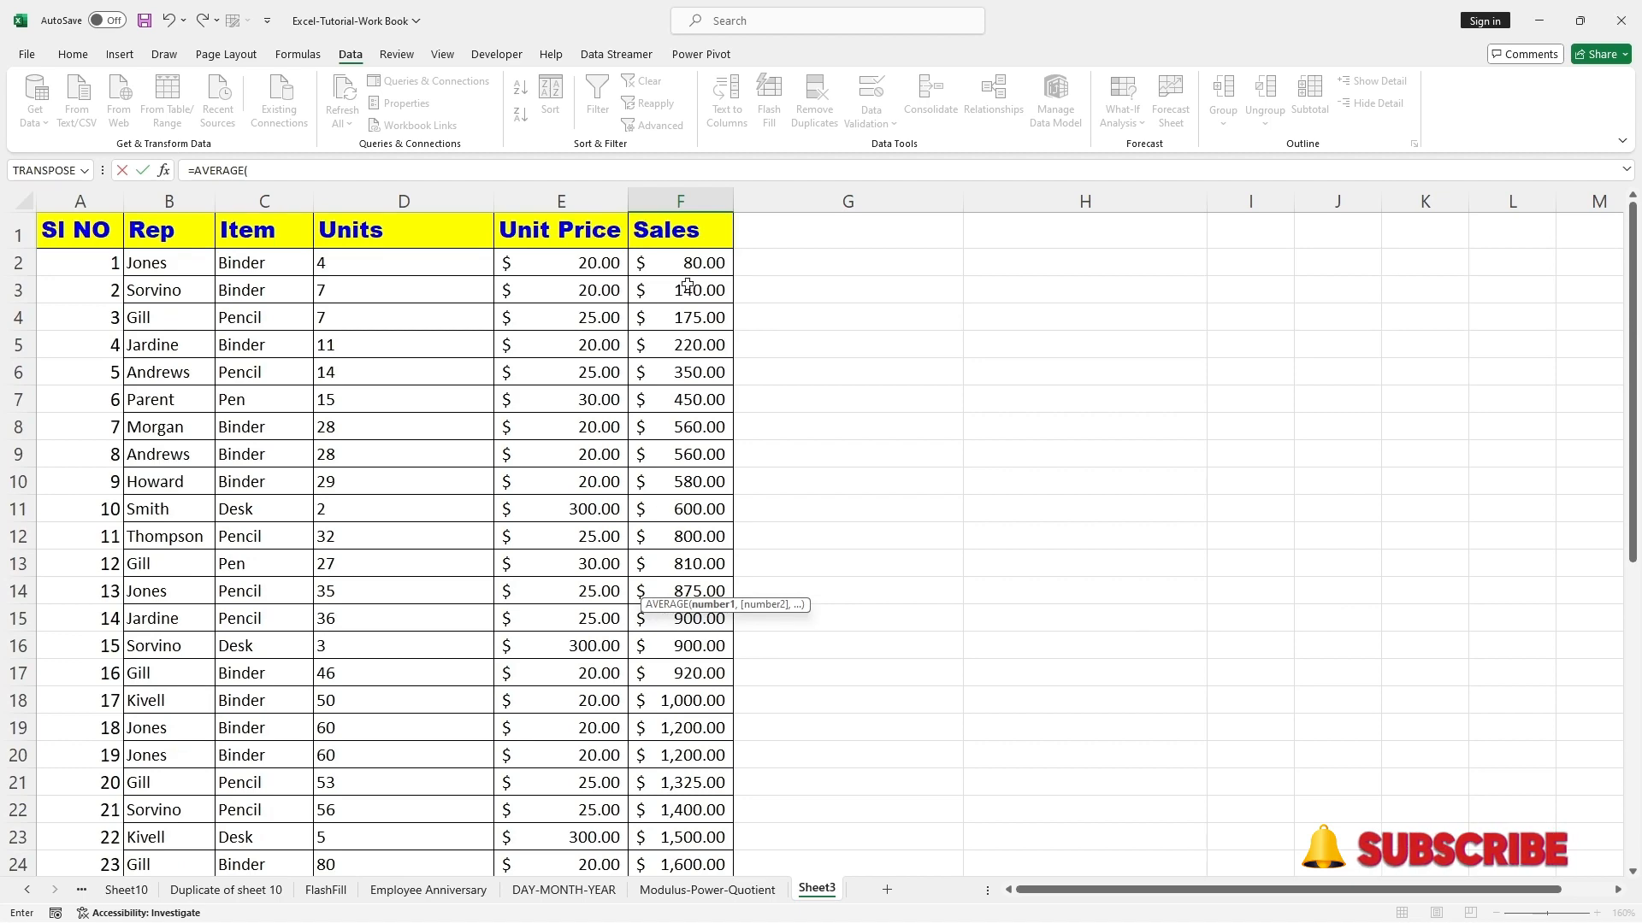
pyautogui.moveTo(716, 263); pyautogui.dragTo(699, 457)
pyautogui.moveTo(699, 541); pyautogui.dragTo(691, 669)
pyautogui.click(283, 170)
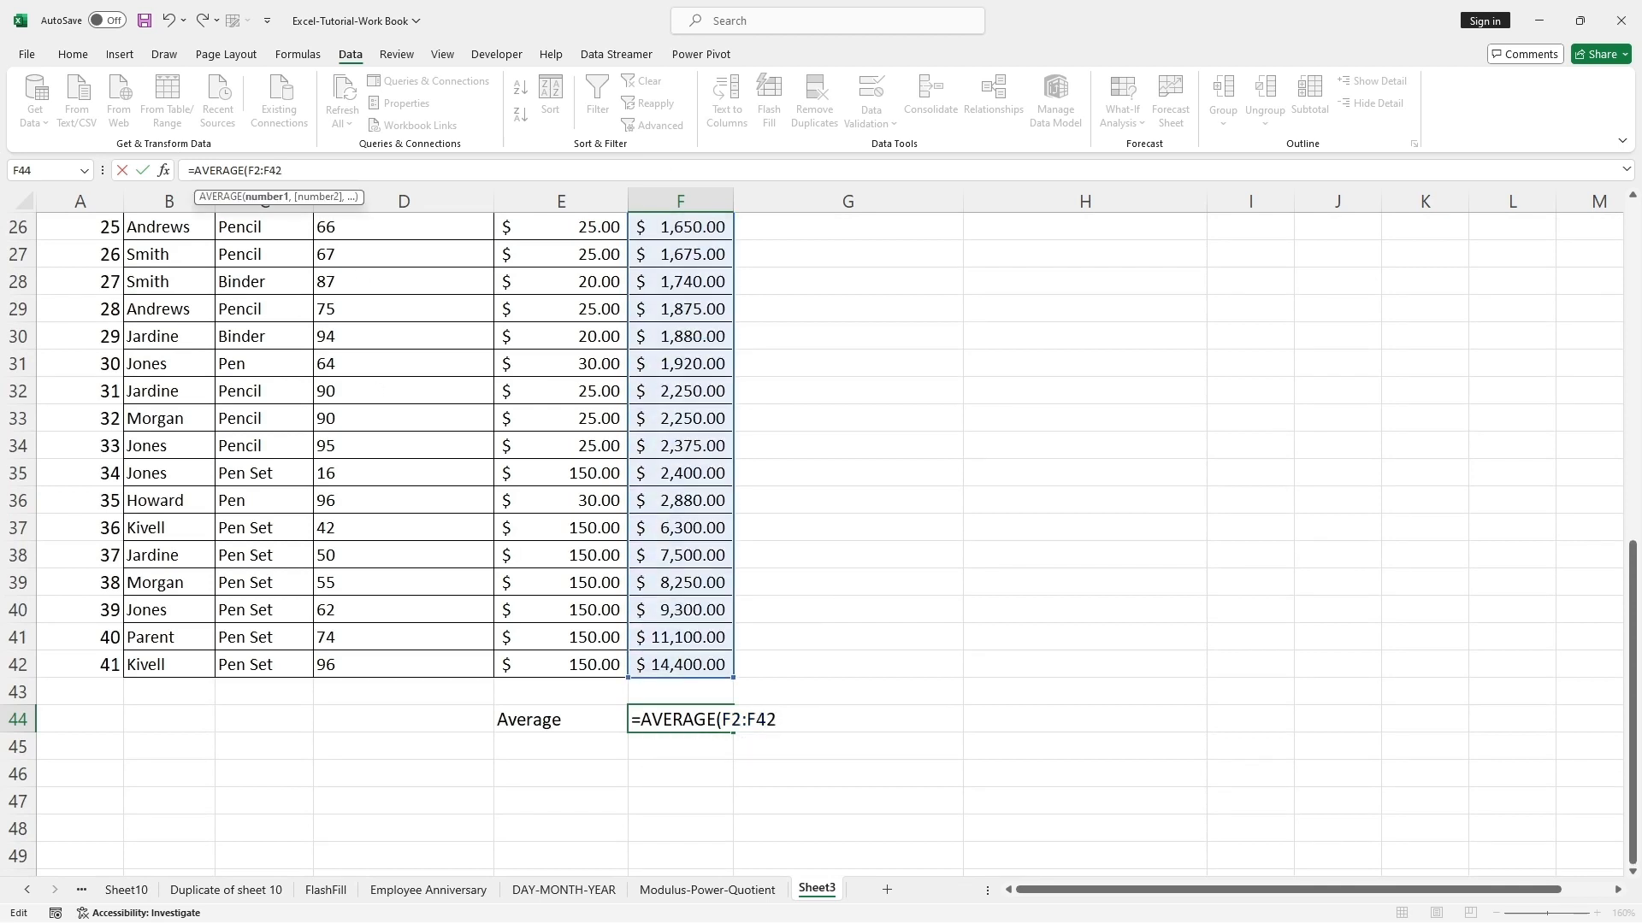
pyautogui.write(')')
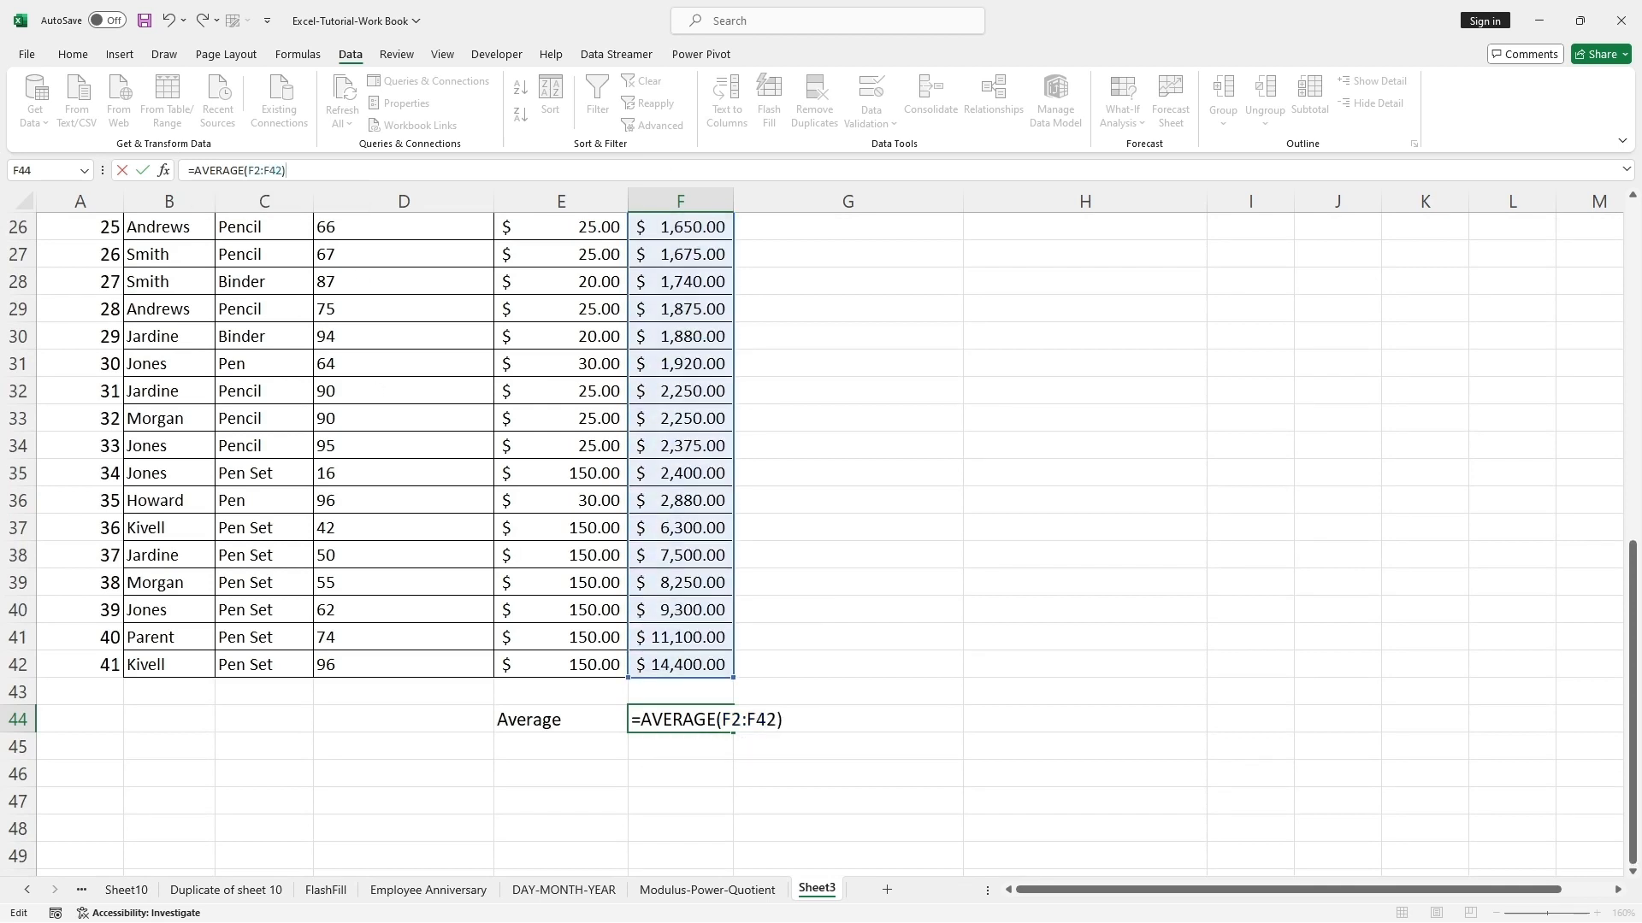
pyautogui.press('Return')
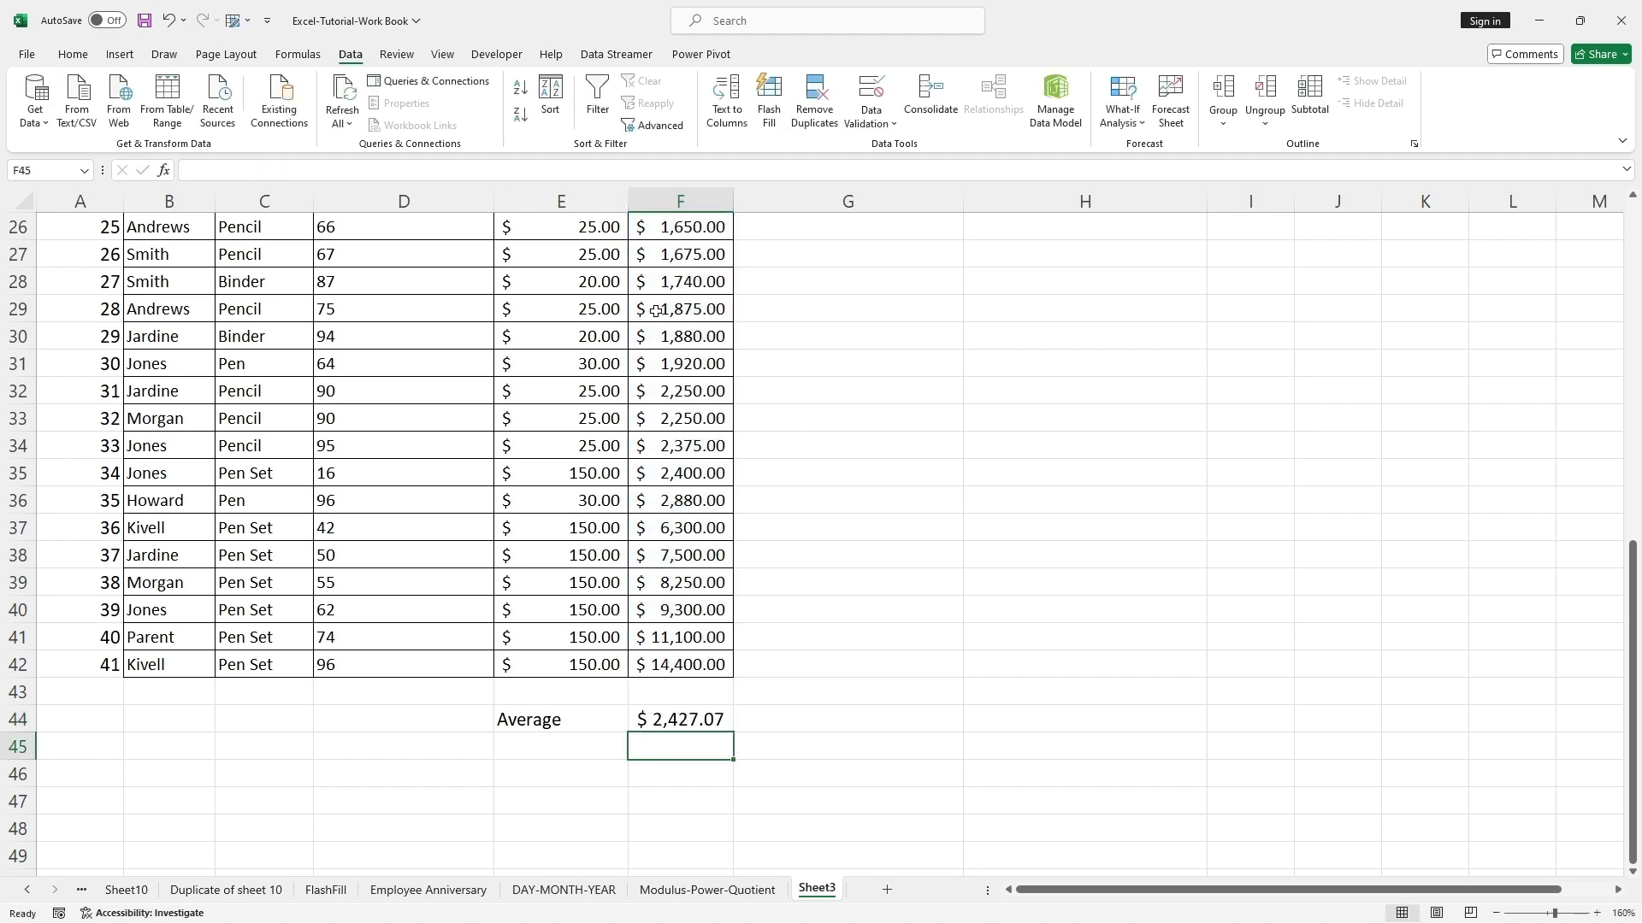
# - Check the average in F44 against the Sales column, and make the Average label in E44 bold
pyautogui.scroll(8, 655, 312)
pyautogui.scroll(-7, 694, 284)
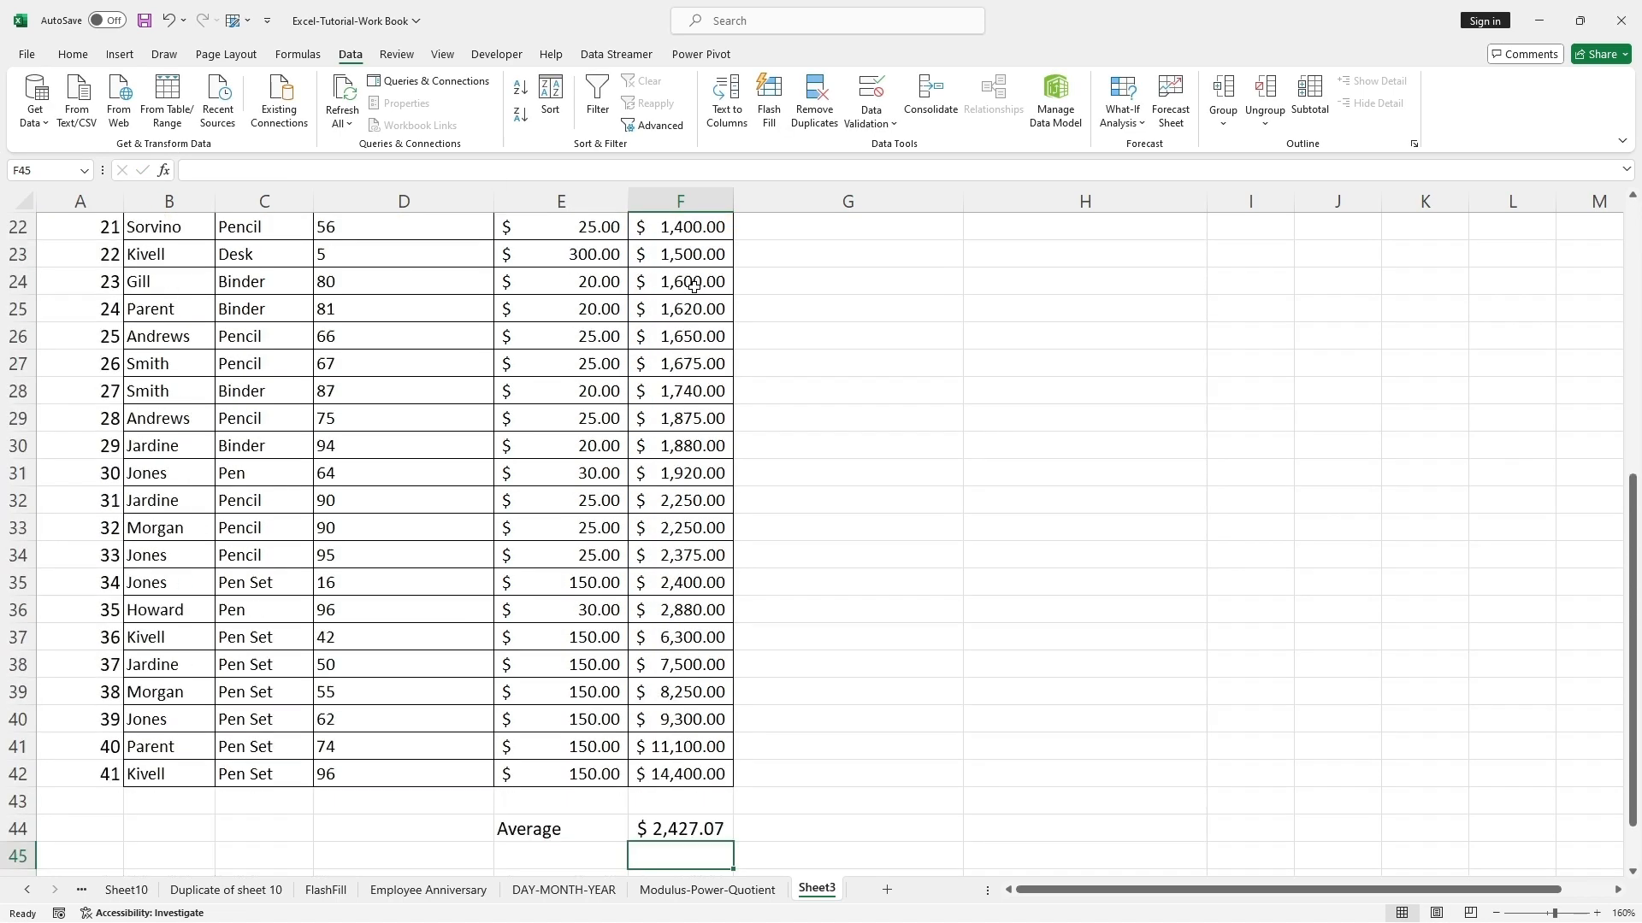
pyautogui.scroll(-2, 694, 285)
pyautogui.click(658, 665)
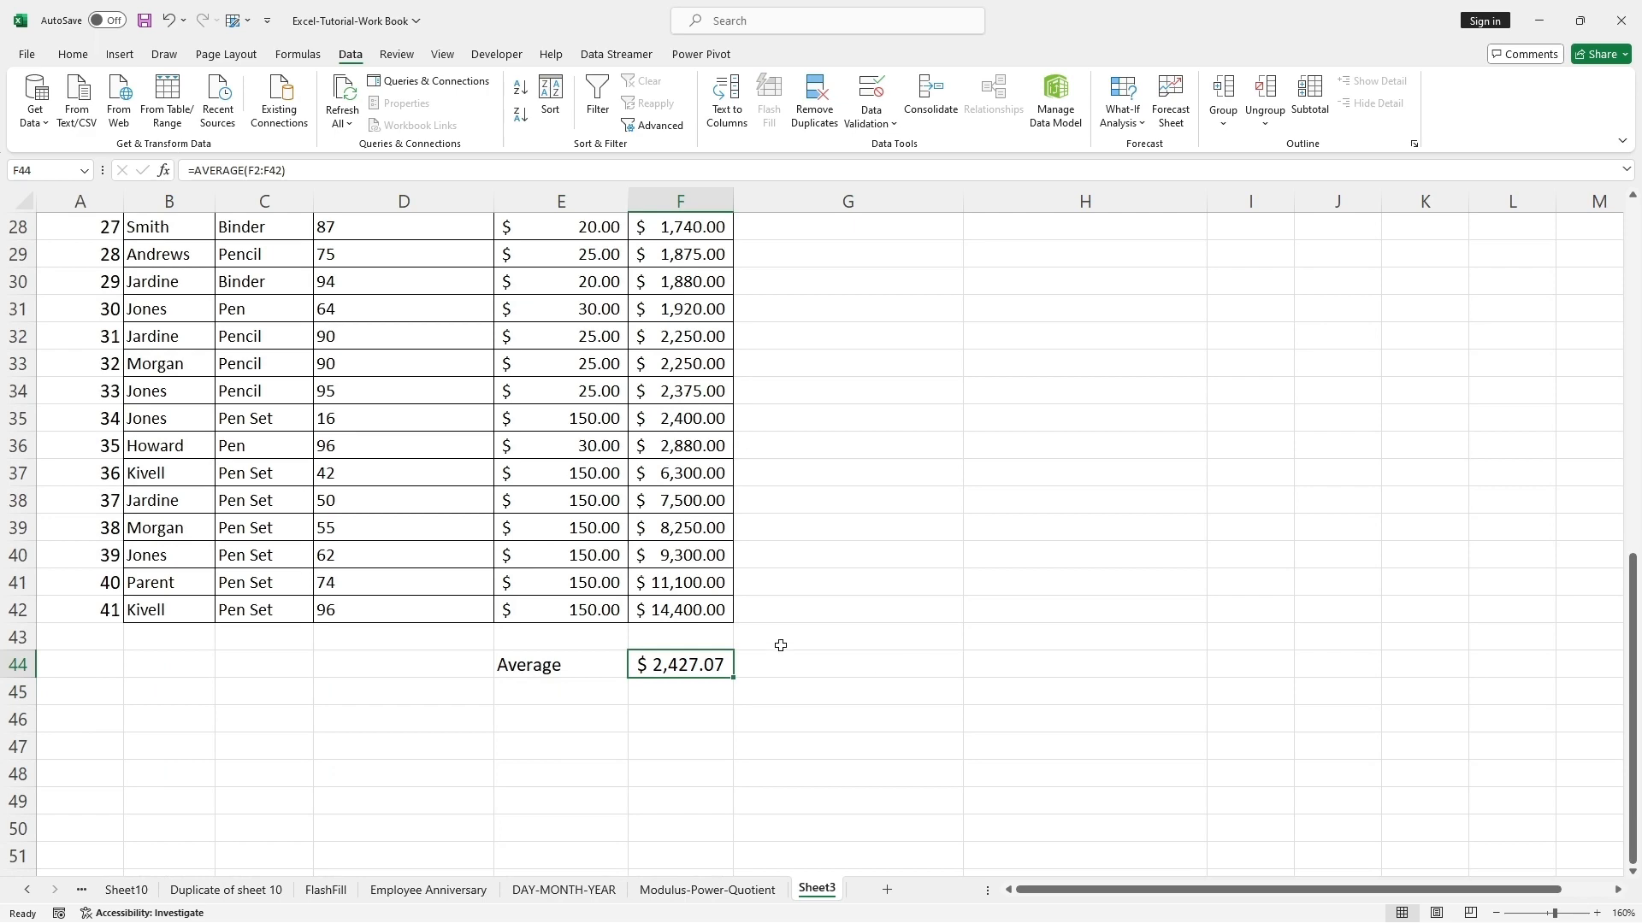
pyautogui.scroll(6, 804, 581)
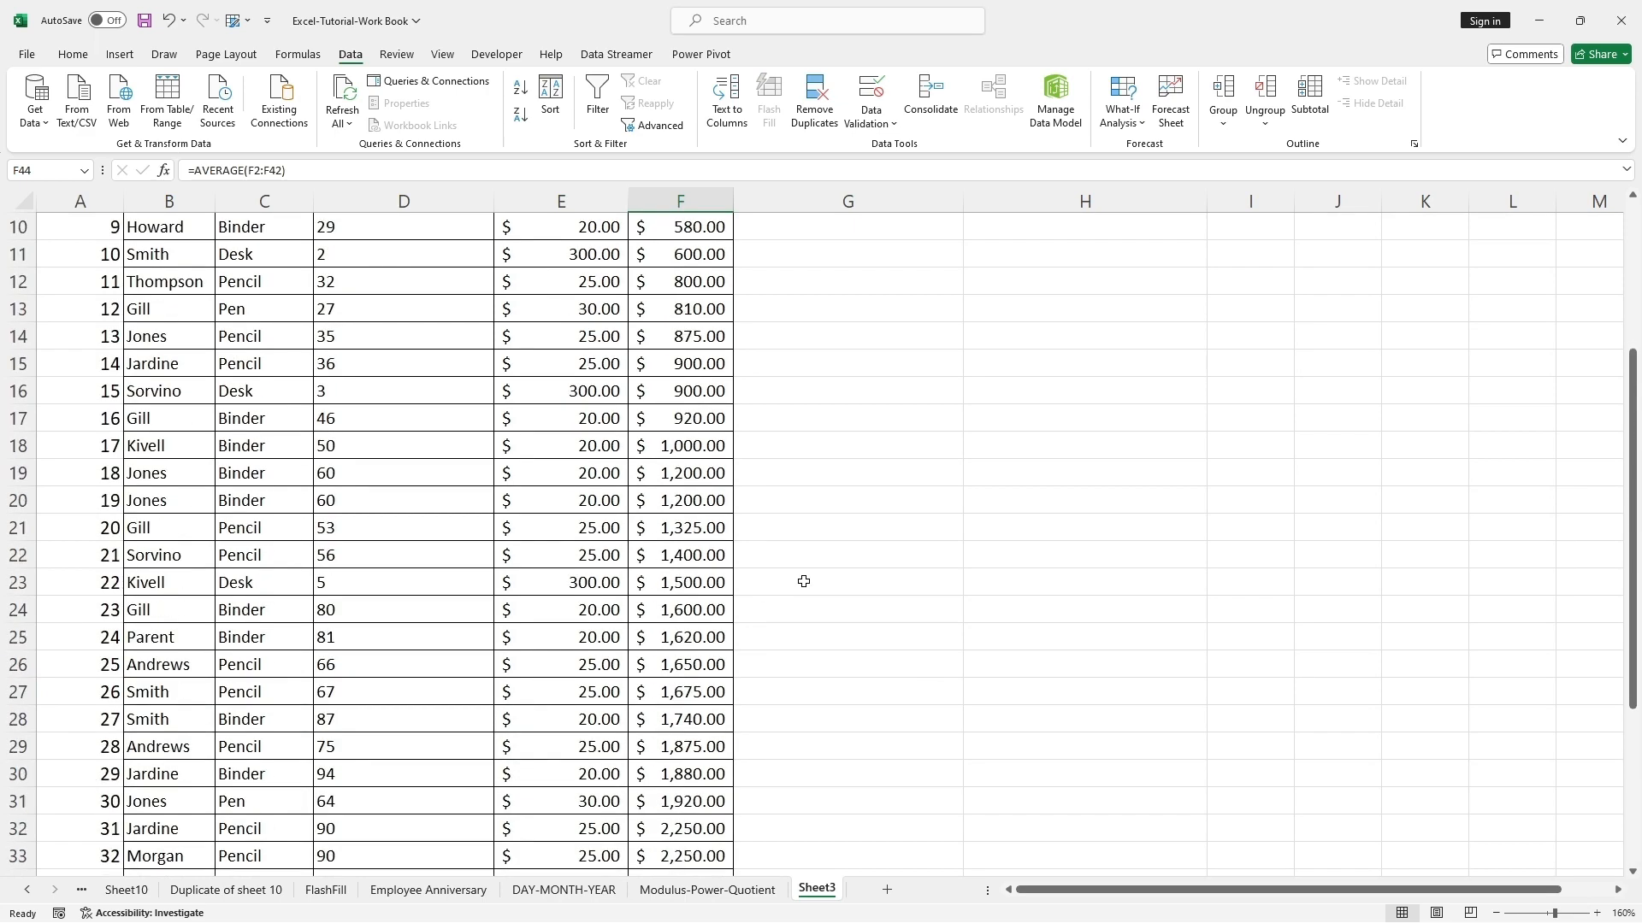
pyautogui.scroll(-6, 804, 581)
pyautogui.click(793, 689)
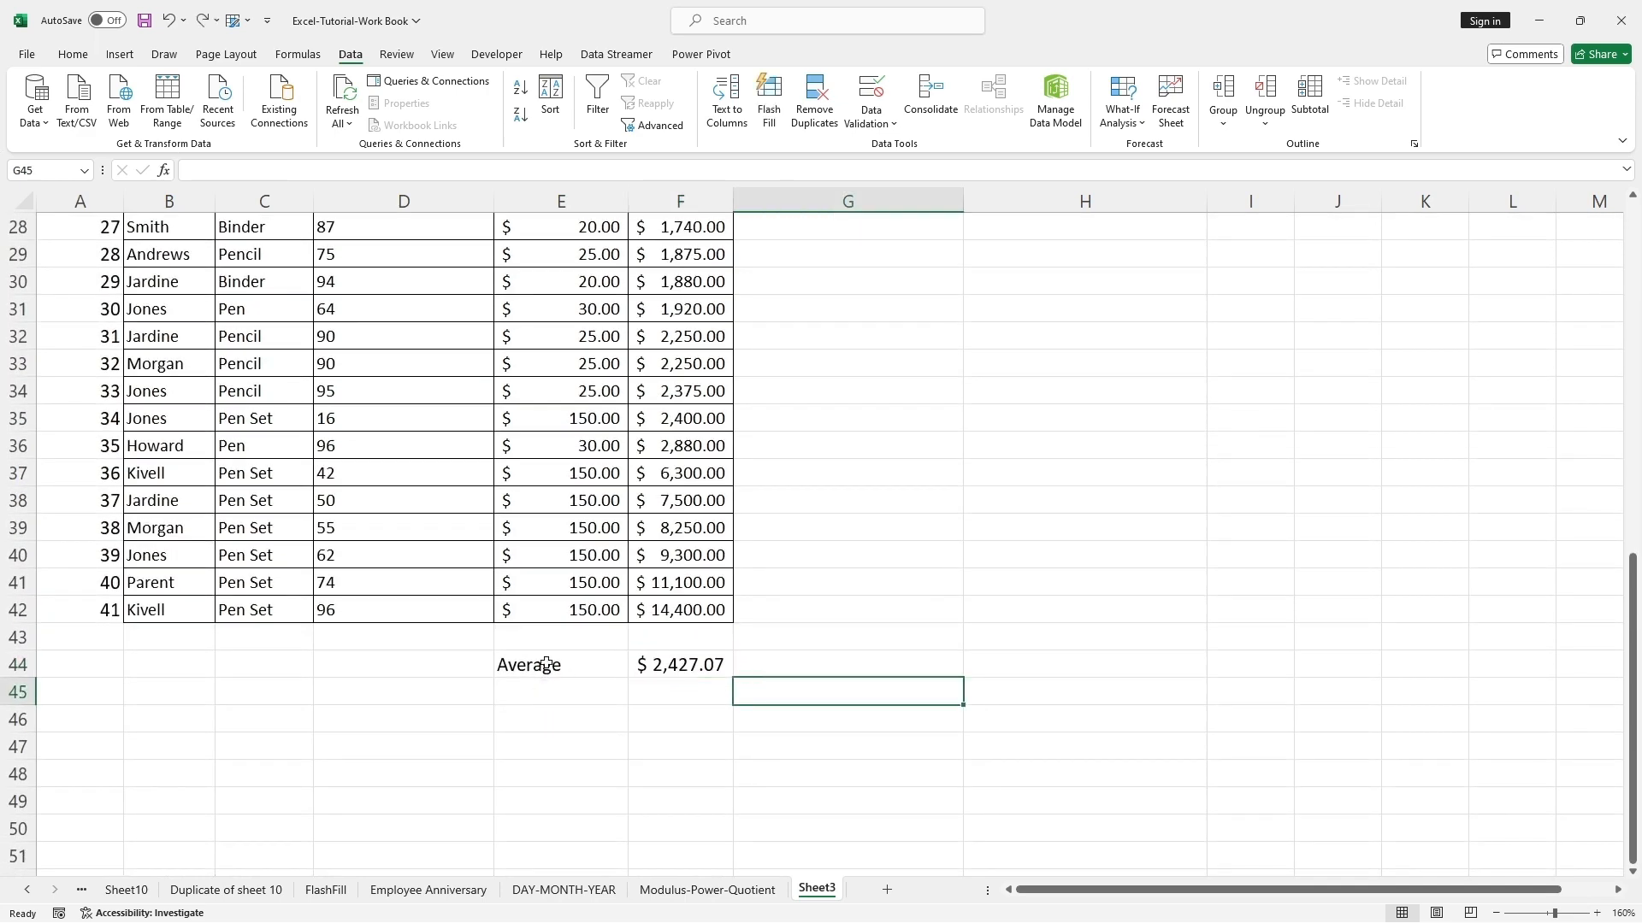
pyautogui.click(546, 666)
pyautogui.hotkey('ctrl', 'b')
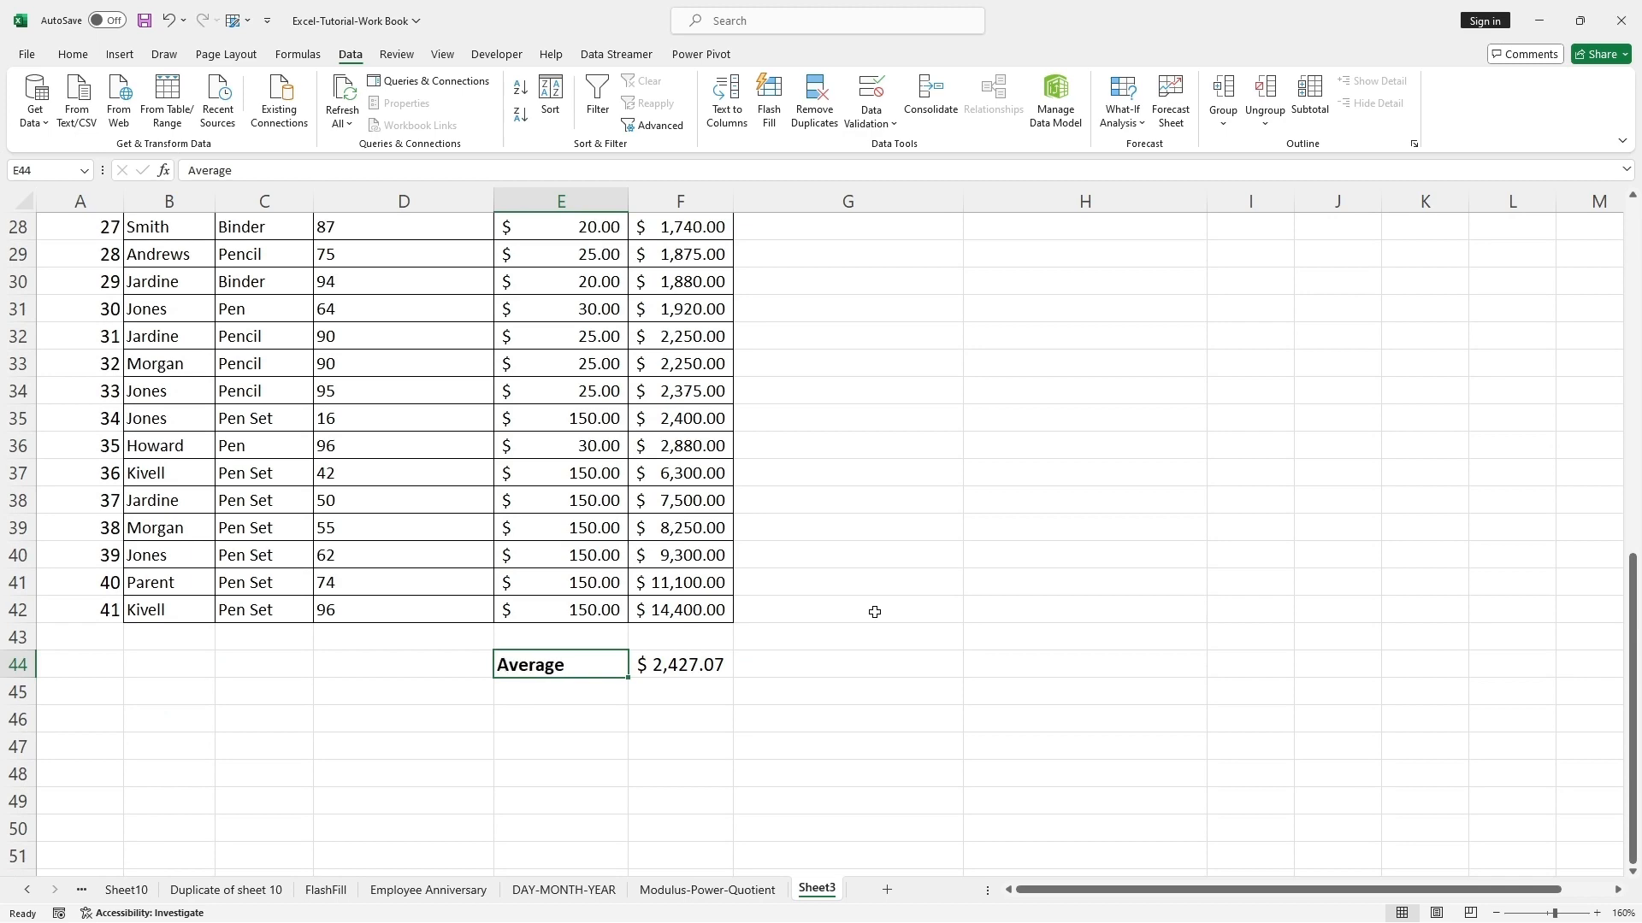
# - Look through the Rep column for a rep to use as averaging criterion and select the one in B13
pyautogui.scroll(9, 875, 612)
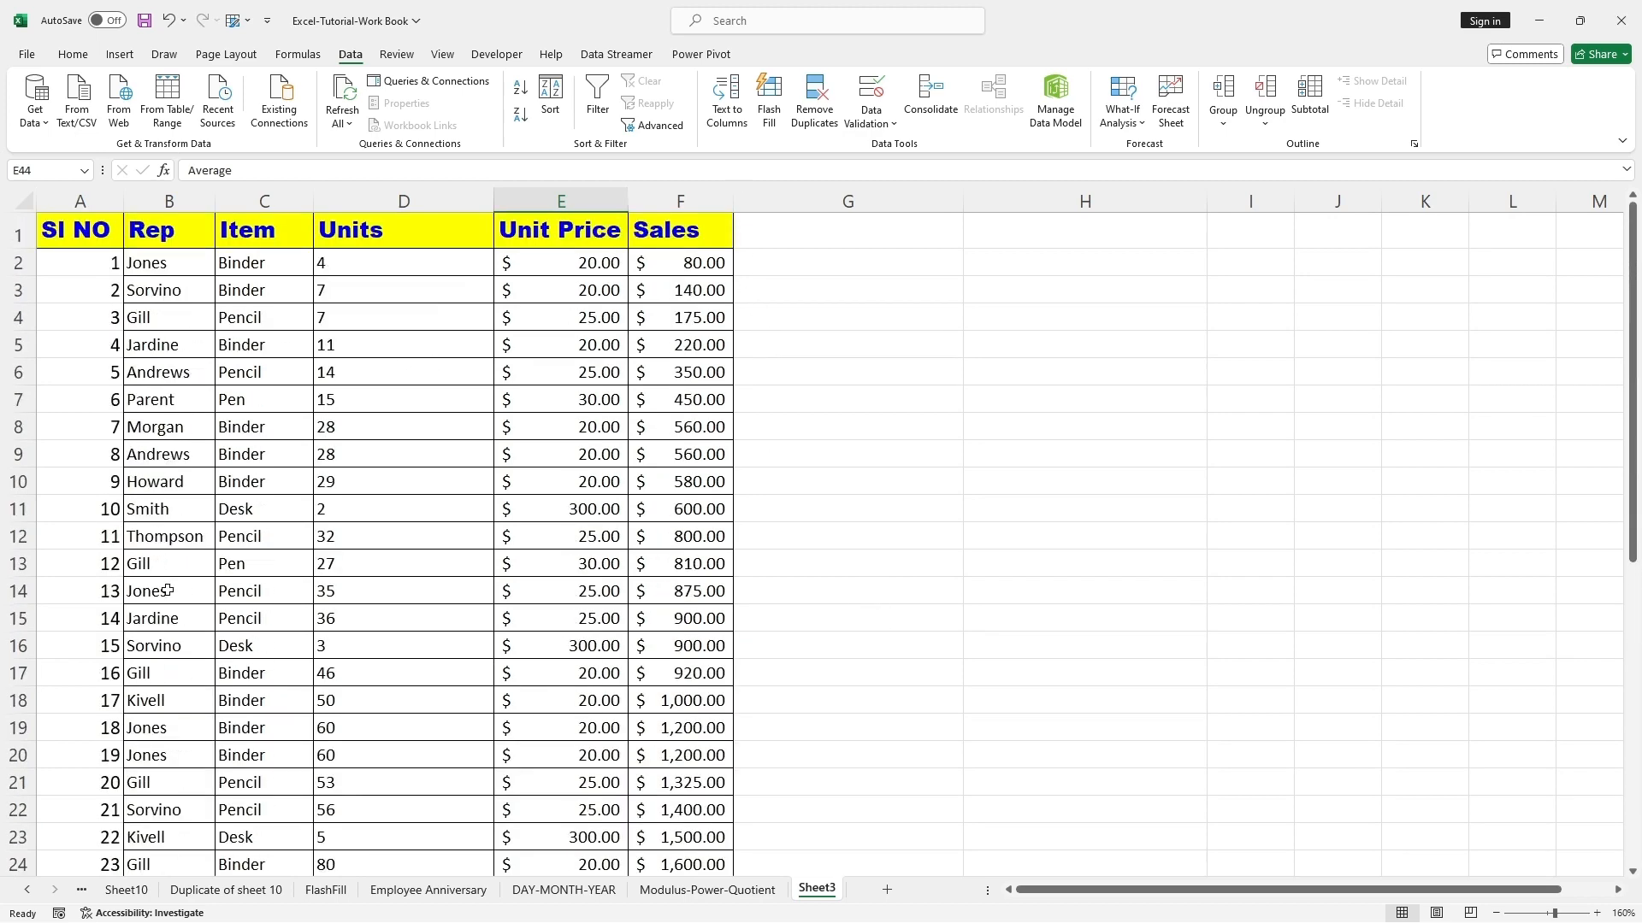
pyautogui.scroll(-4, 169, 590)
pyautogui.scroll(-4, 156, 517)
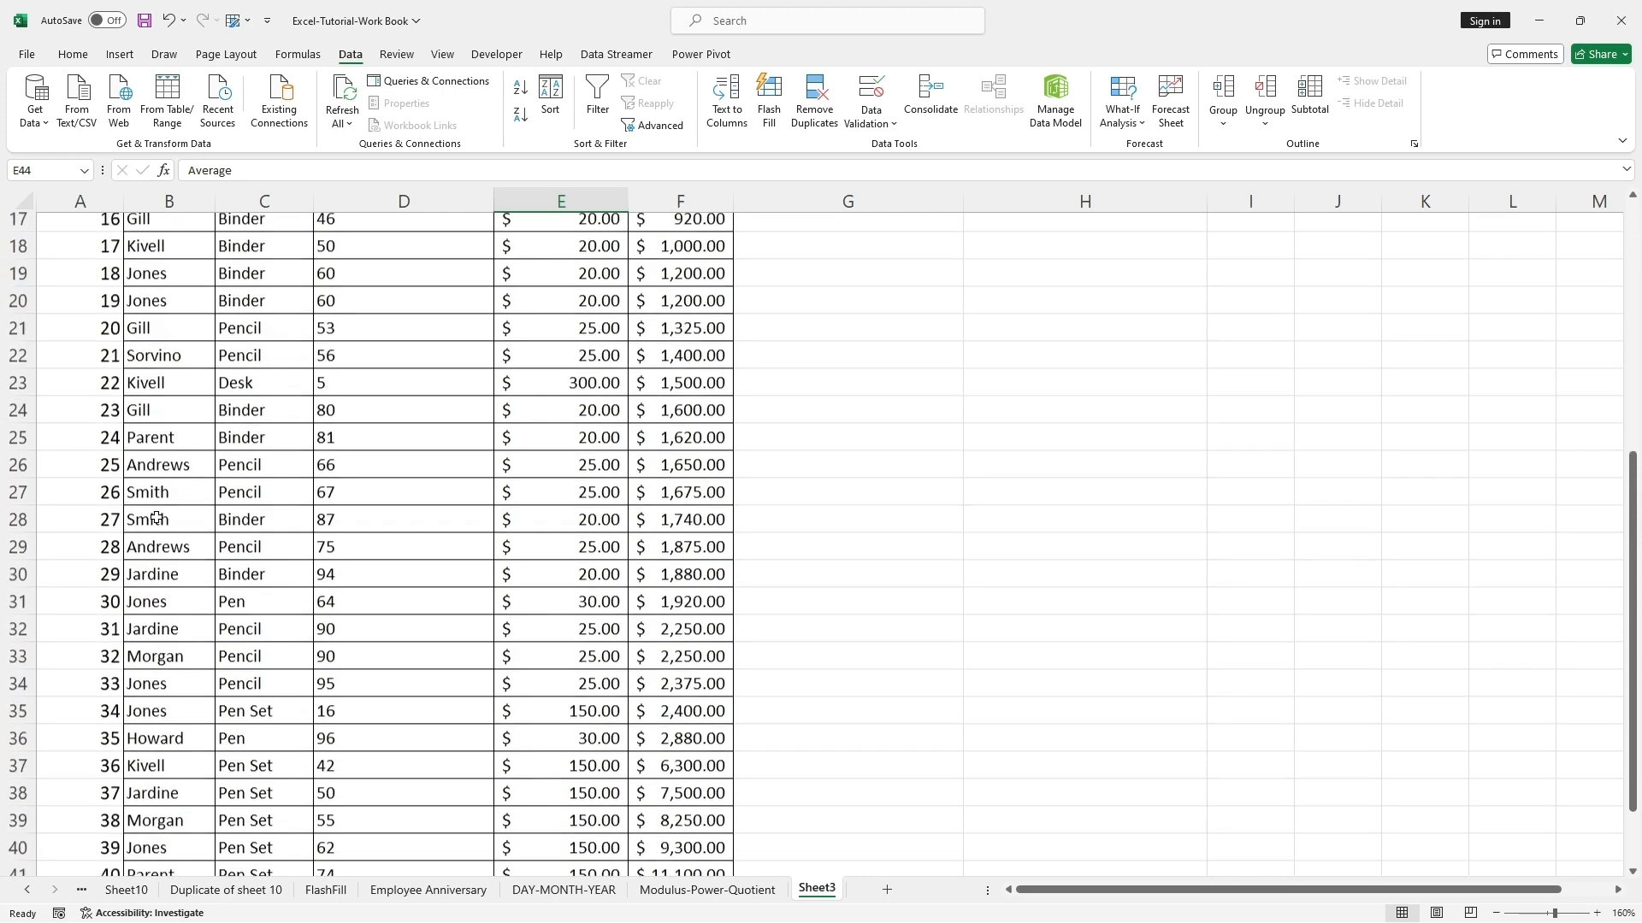
pyautogui.scroll(8, 156, 516)
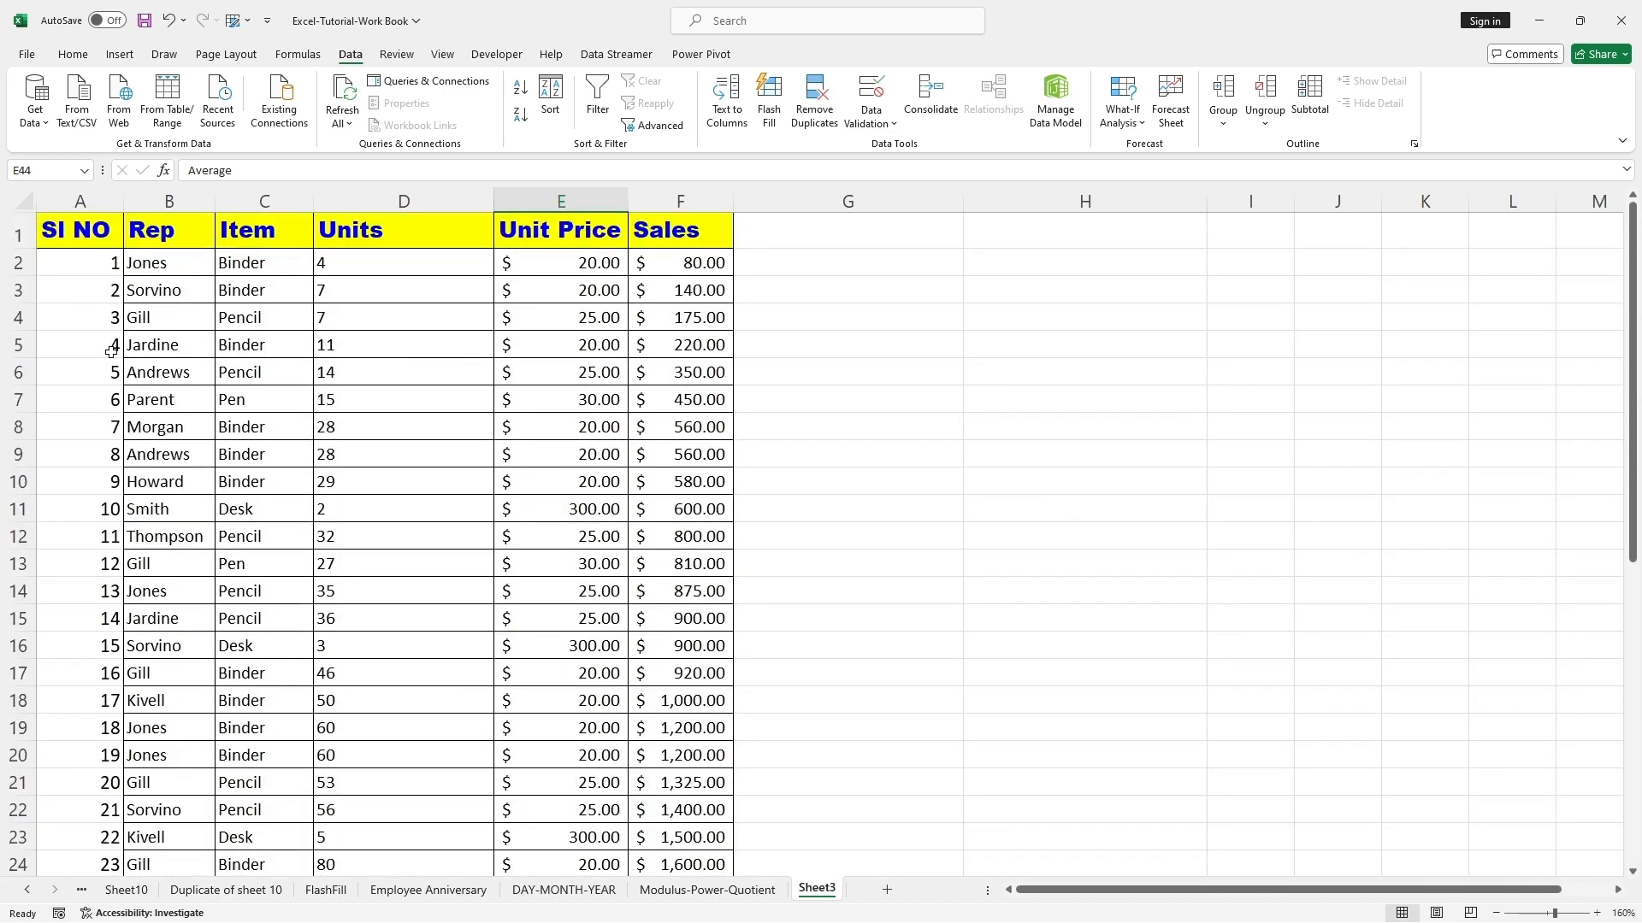
pyautogui.scroll(-2, 140, 557)
pyautogui.scroll(2, 341, 521)
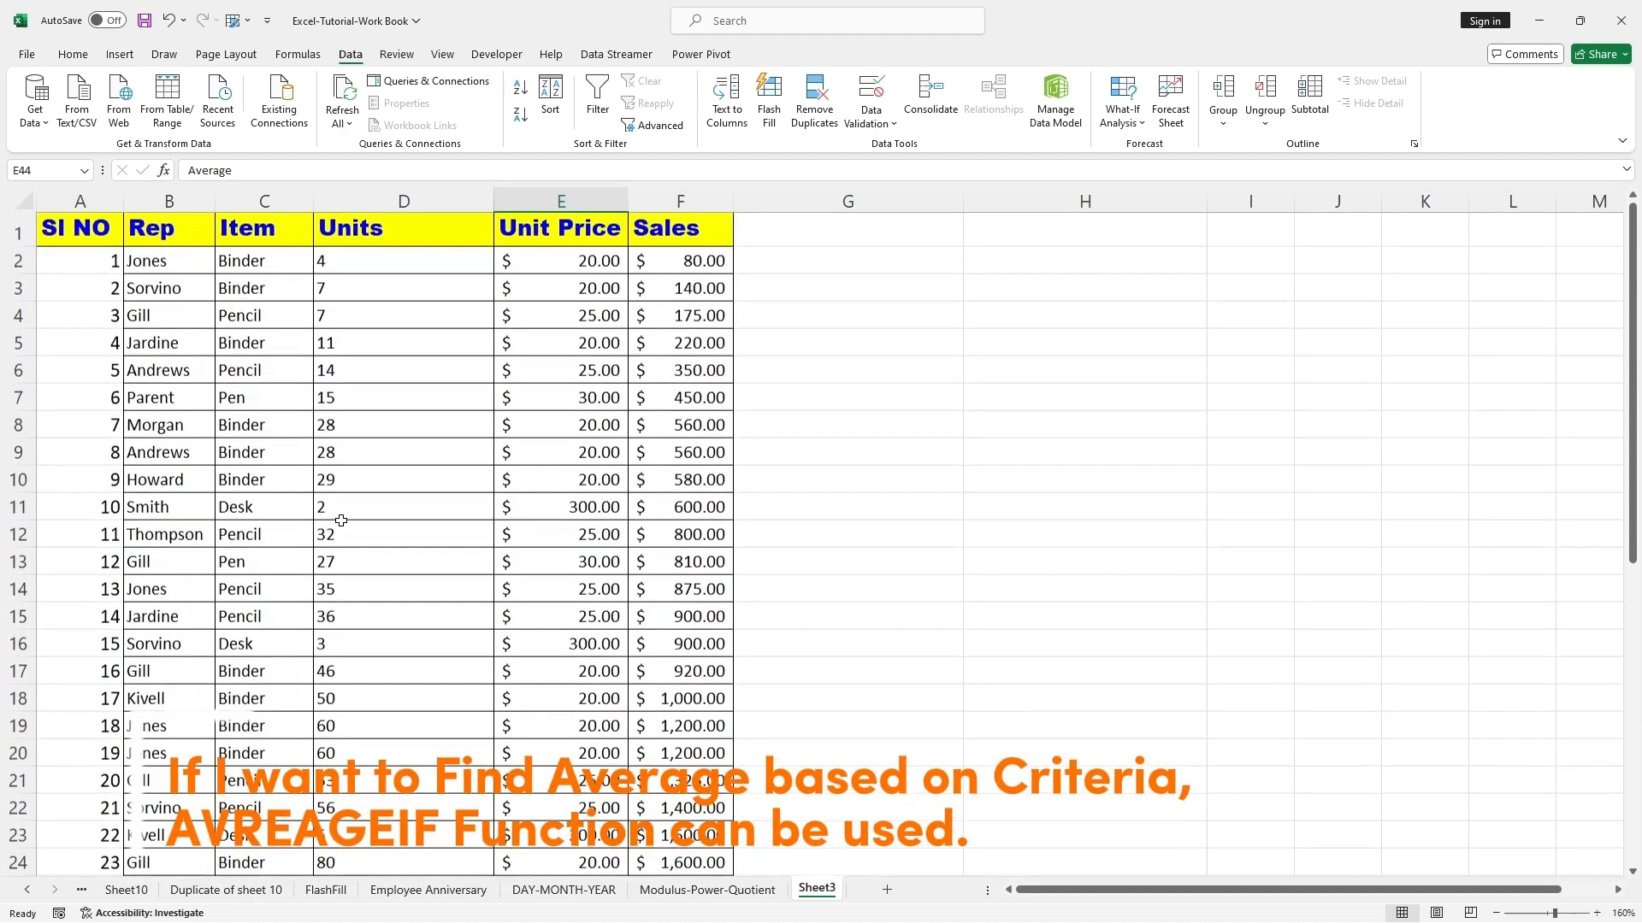
pyautogui.click(162, 566)
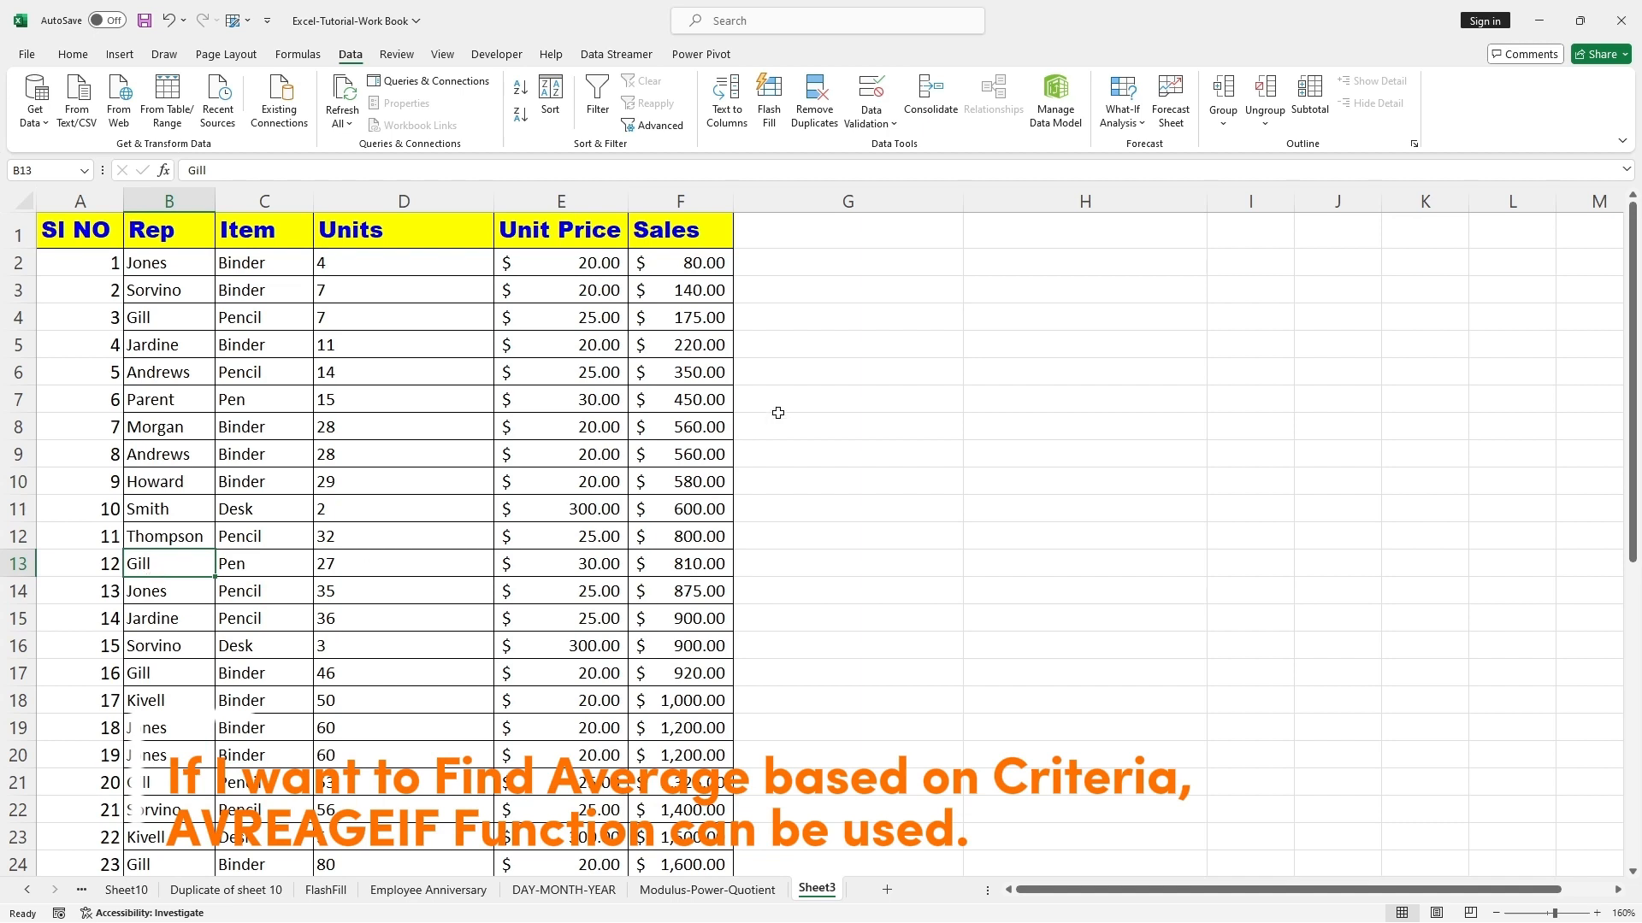
# - Enter the label "Average Sales for" followed by the name of the rep from B13 in cell G2
pyautogui.click(822, 261)
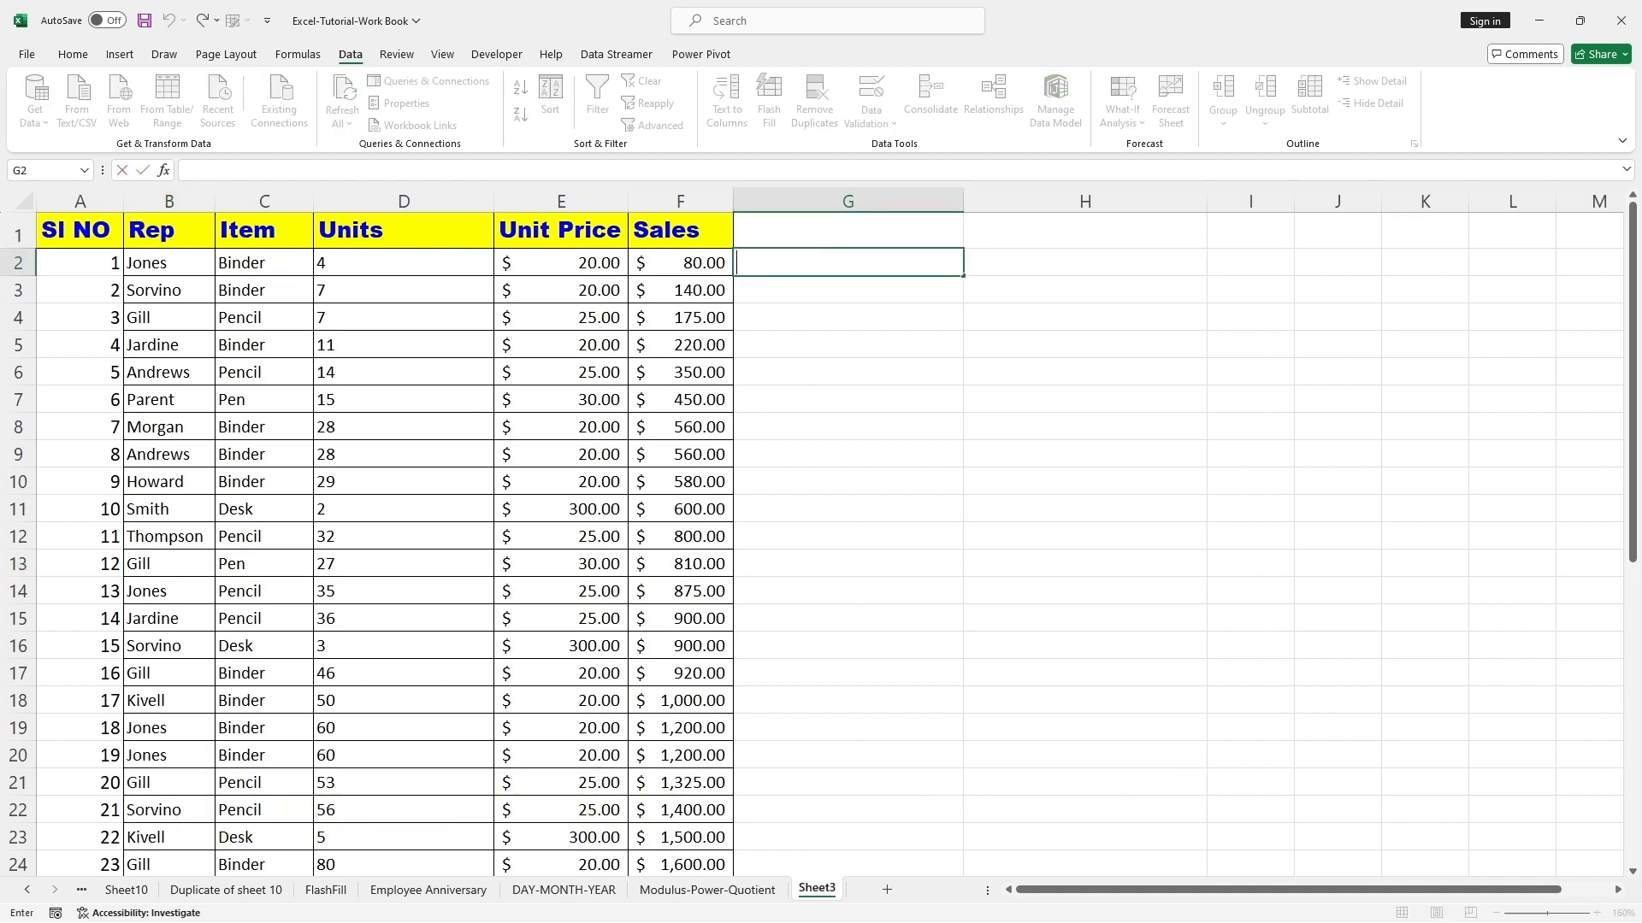
pyautogui.write('Average Sales ')
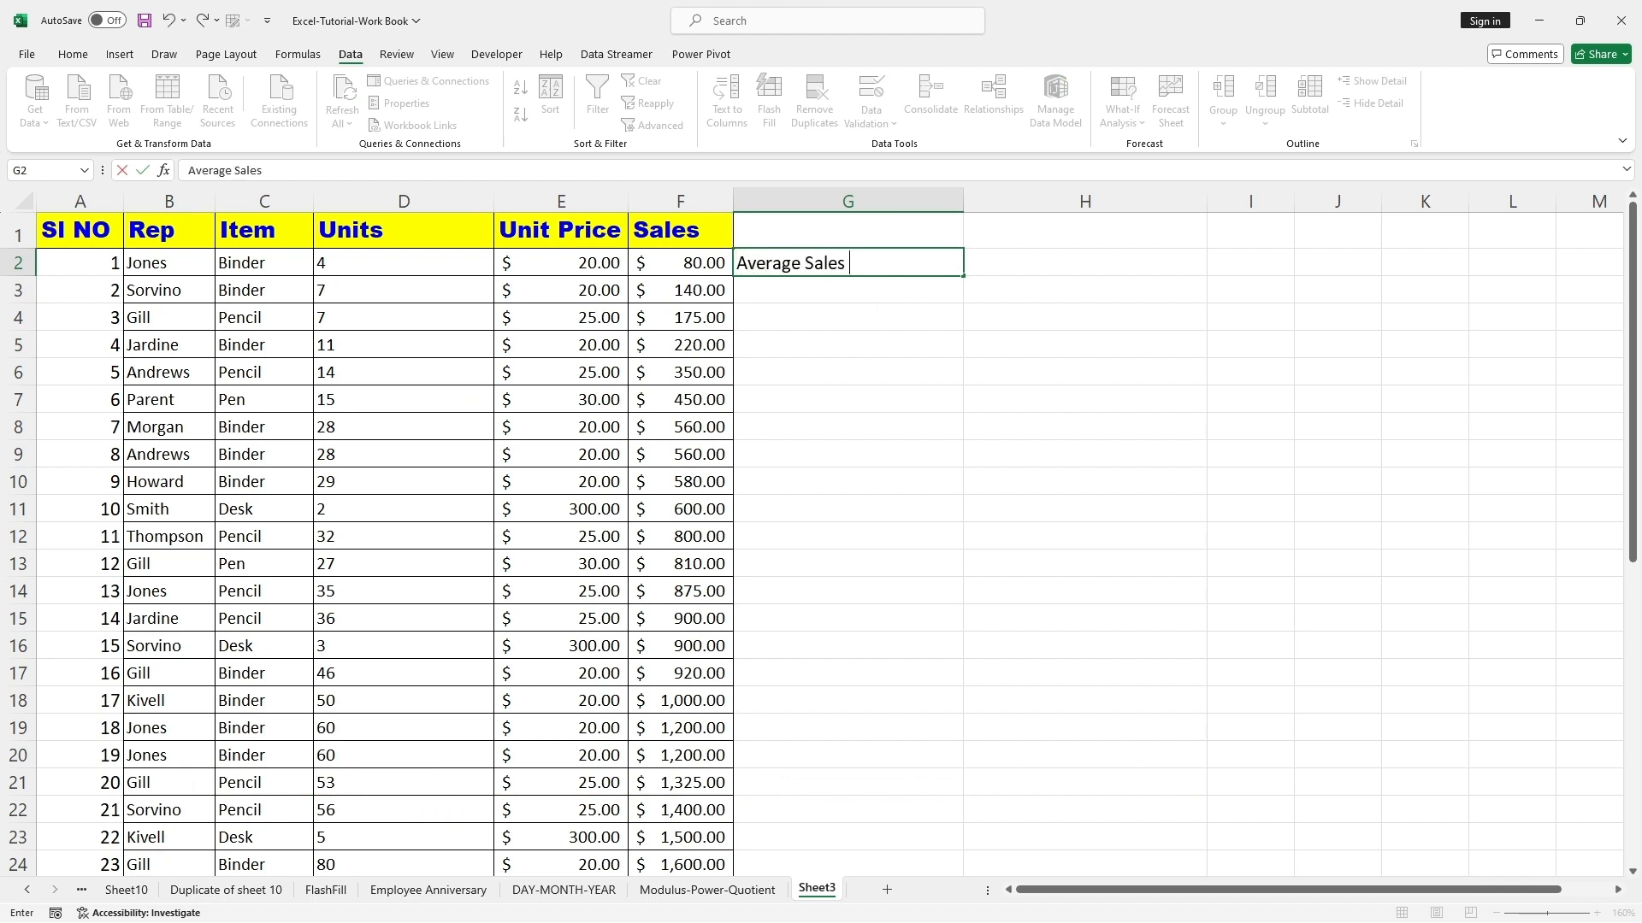
pyautogui.write('for Gill')
pyautogui.press('Return')
# - Copy the Sales header's formatting onto the label in G2 and widen column G to fit the text
pyautogui.click(711, 229)
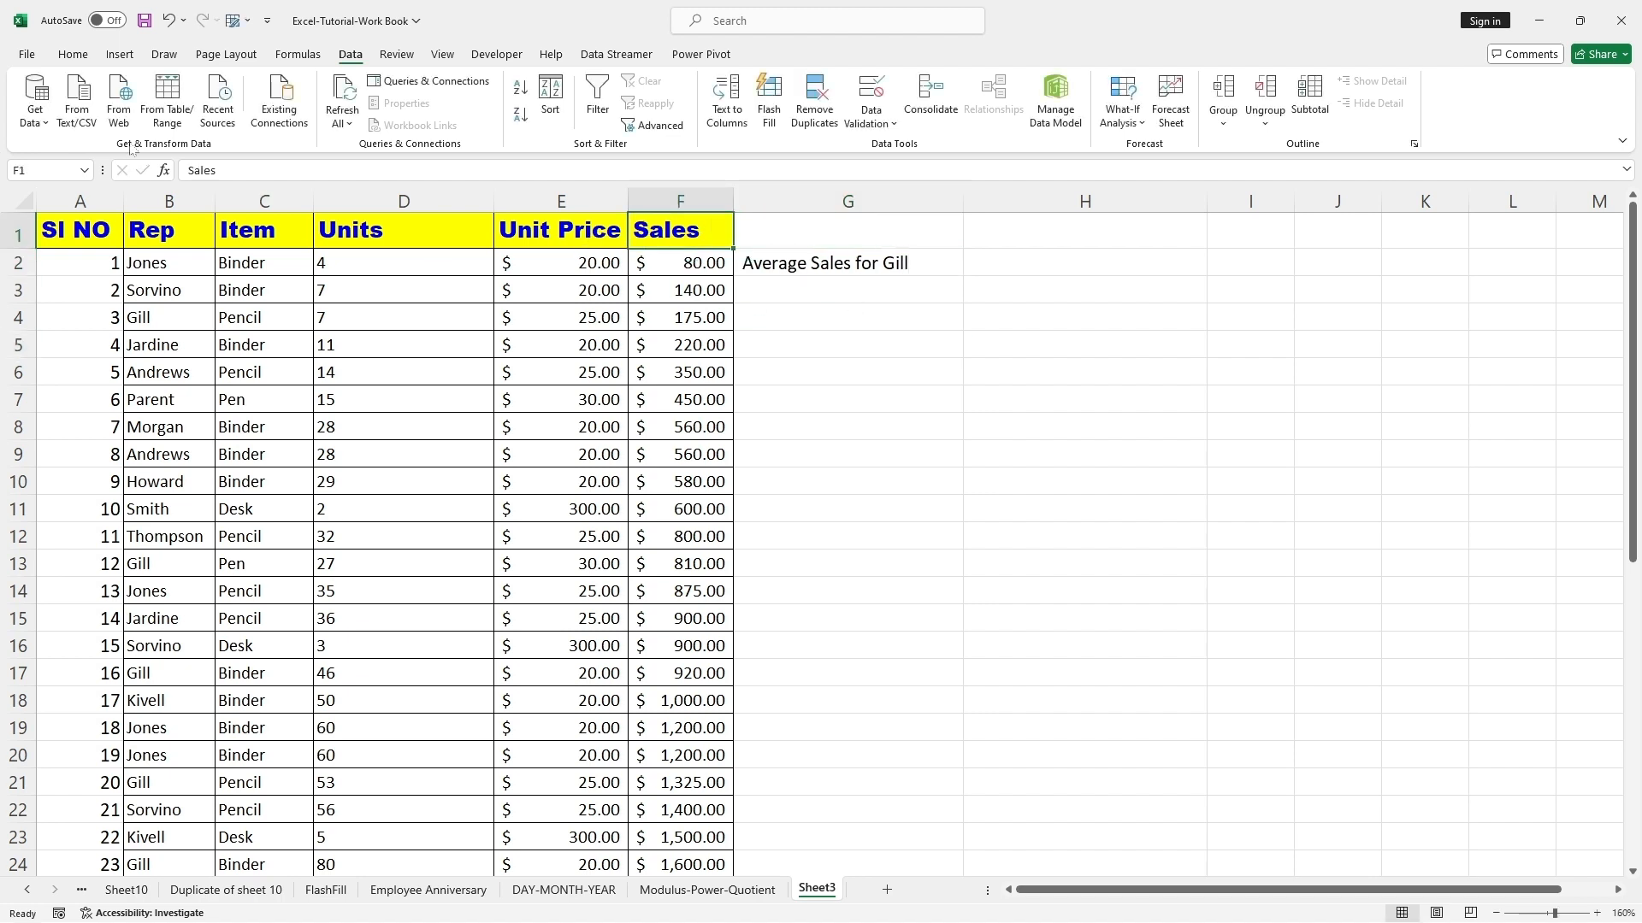
pyautogui.click(73, 54)
pyautogui.click(101, 125)
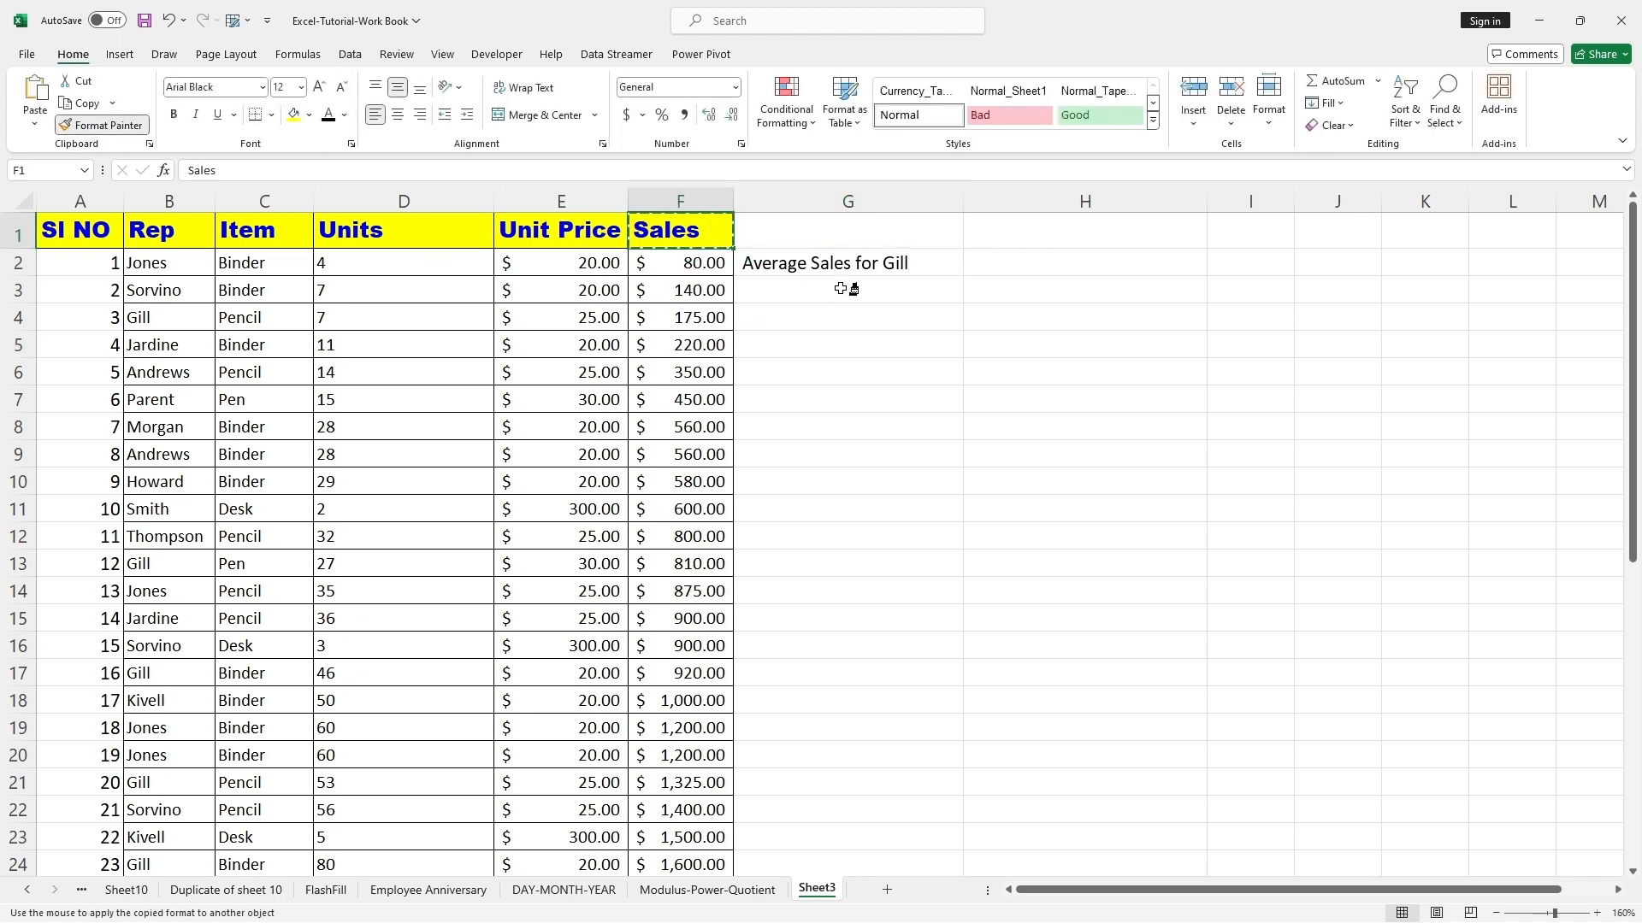
pyautogui.click(842, 267)
pyautogui.click(1026, 352)
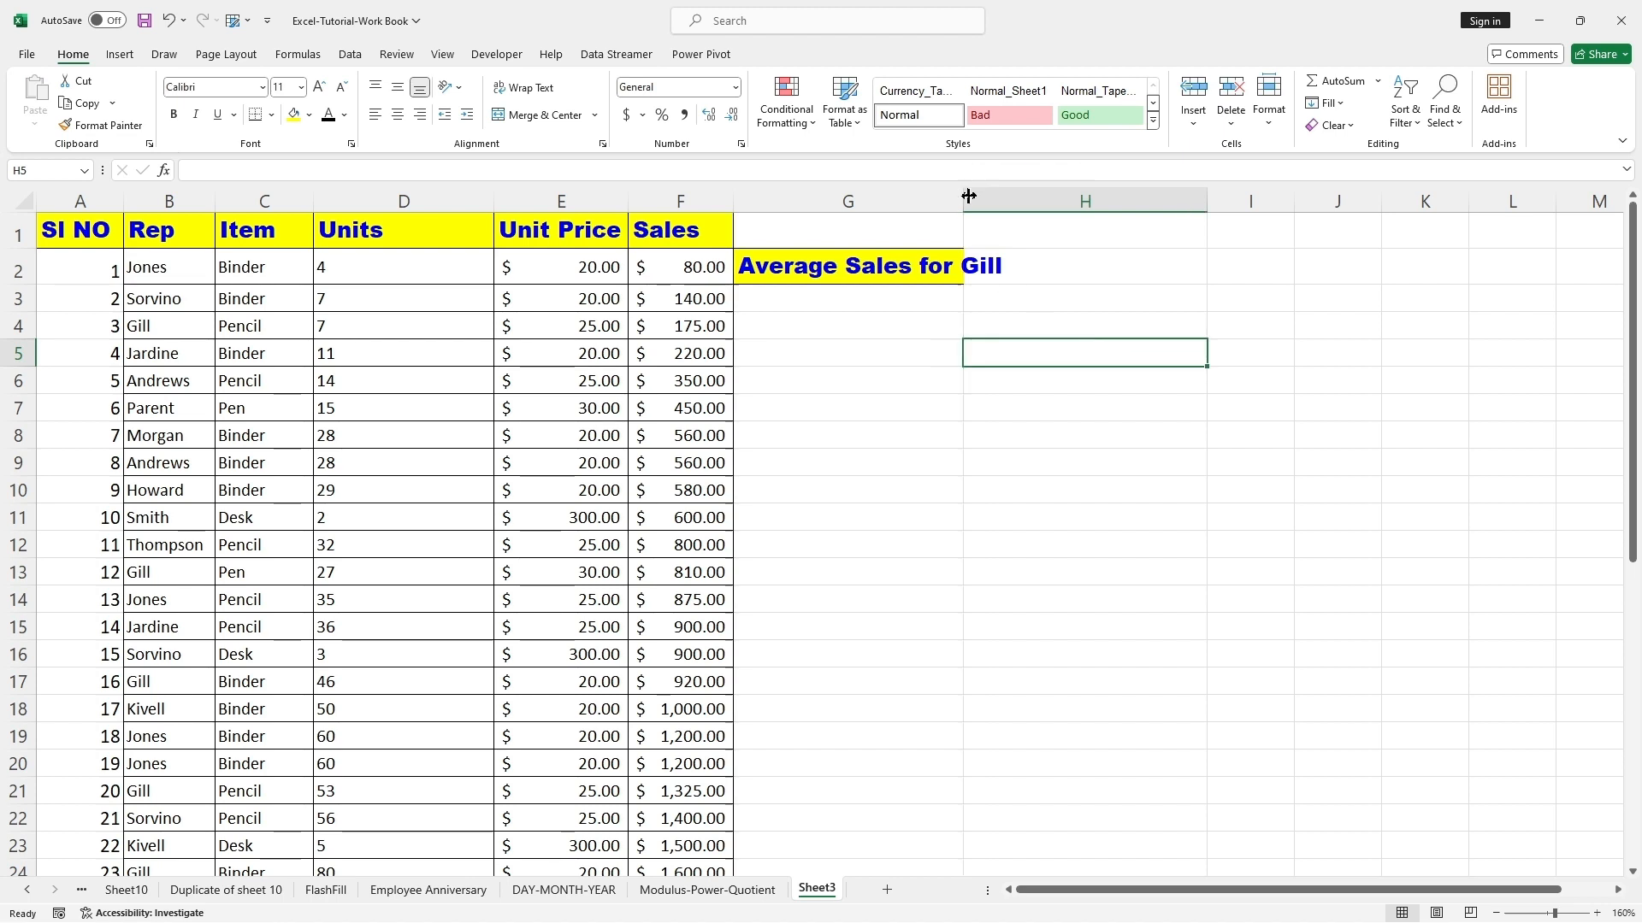
pyautogui.moveTo(969, 195); pyautogui.dragTo(1017, 196)
# - Begin an AVERAGEIF formula in cell H2 beside the new label
pyautogui.doubleClick(1100, 268)
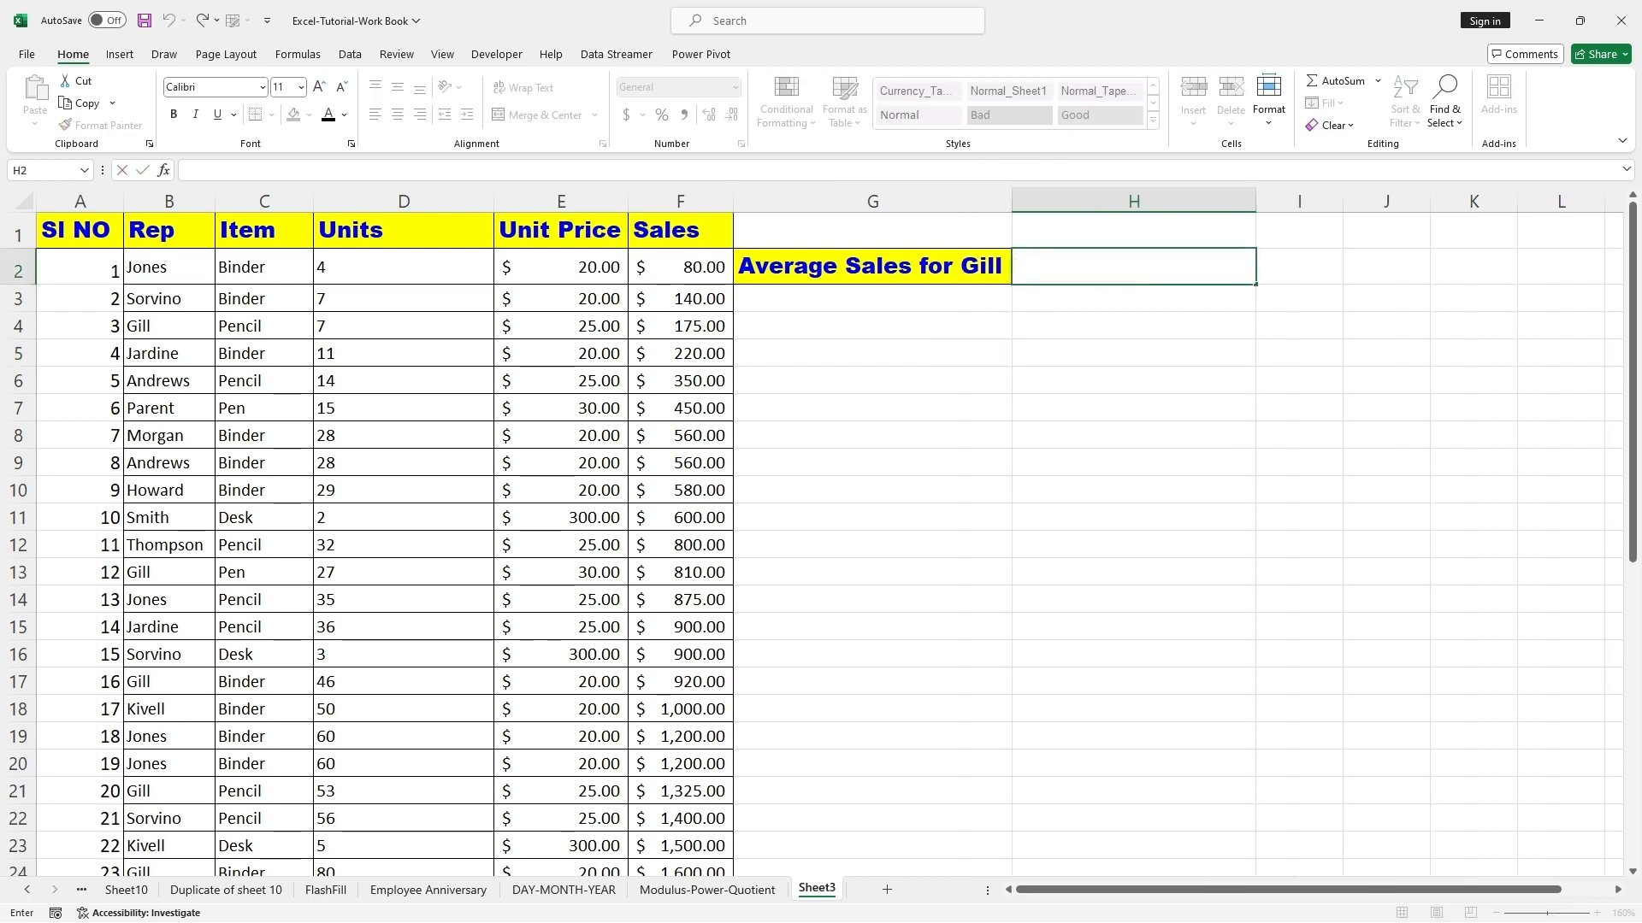
pyautogui.write('=')
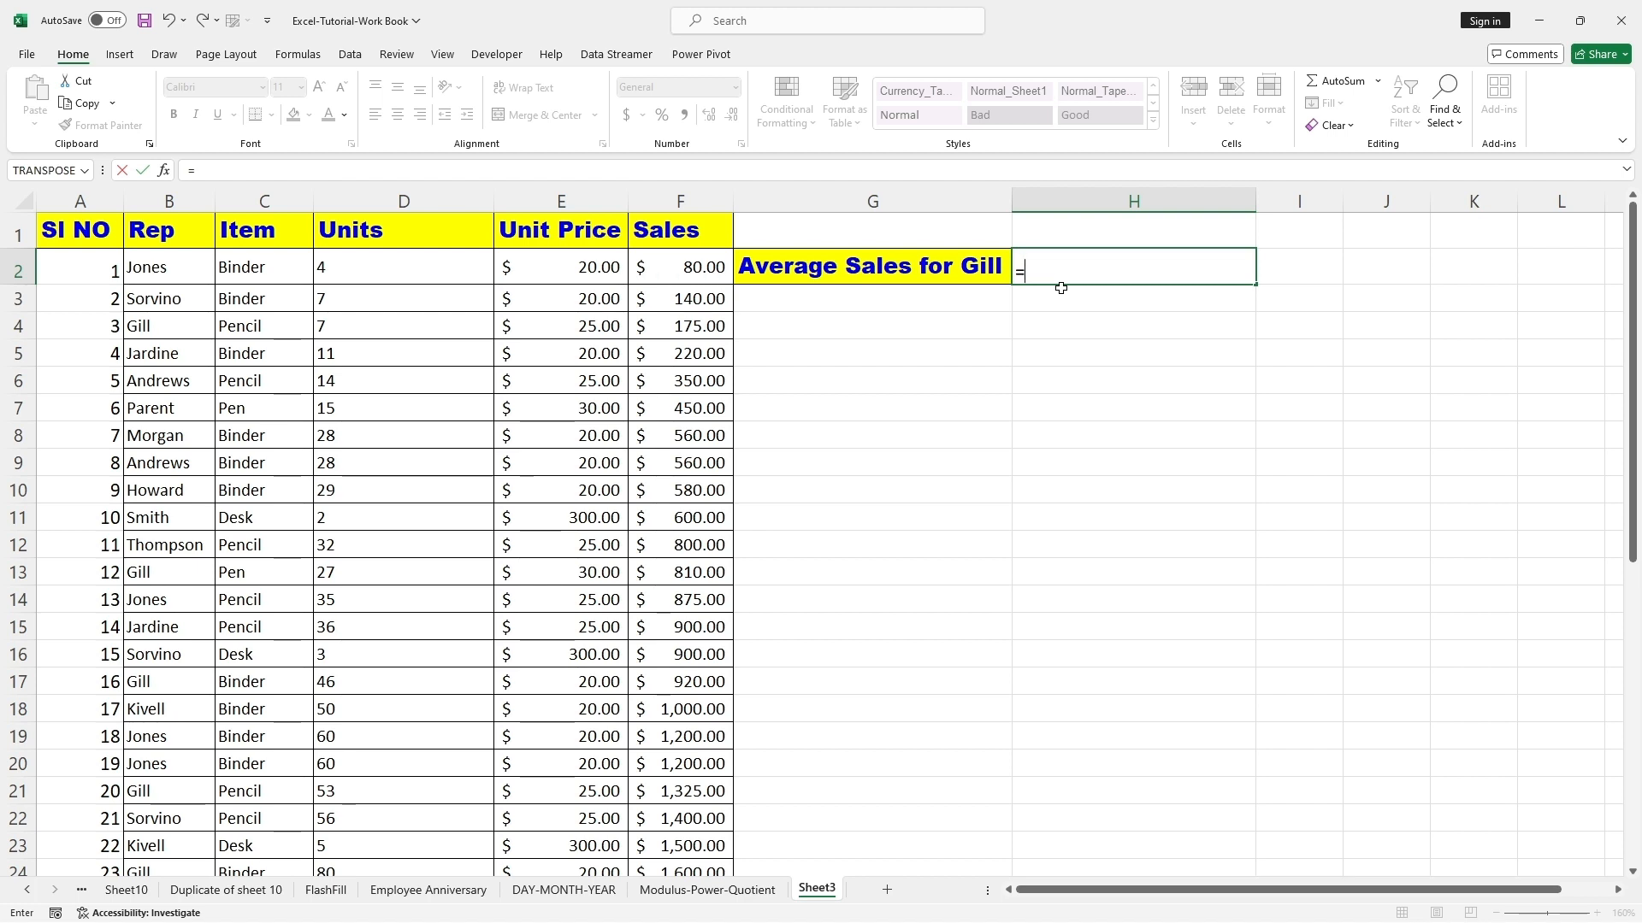
pyautogui.write('AVERAG')
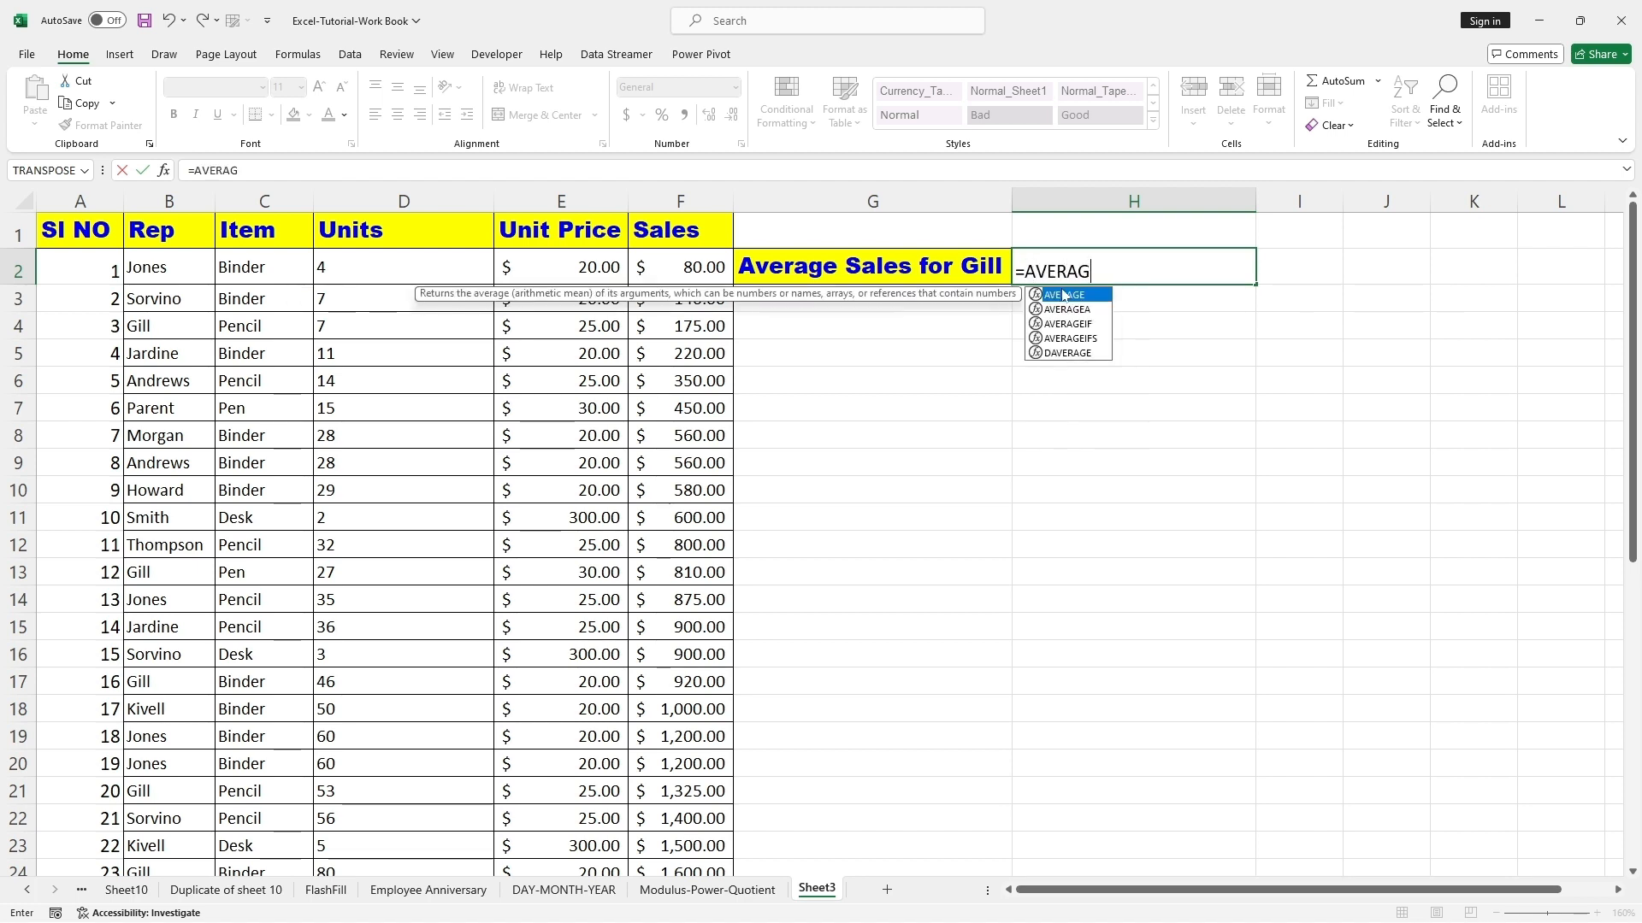
pyautogui.write('EIF')
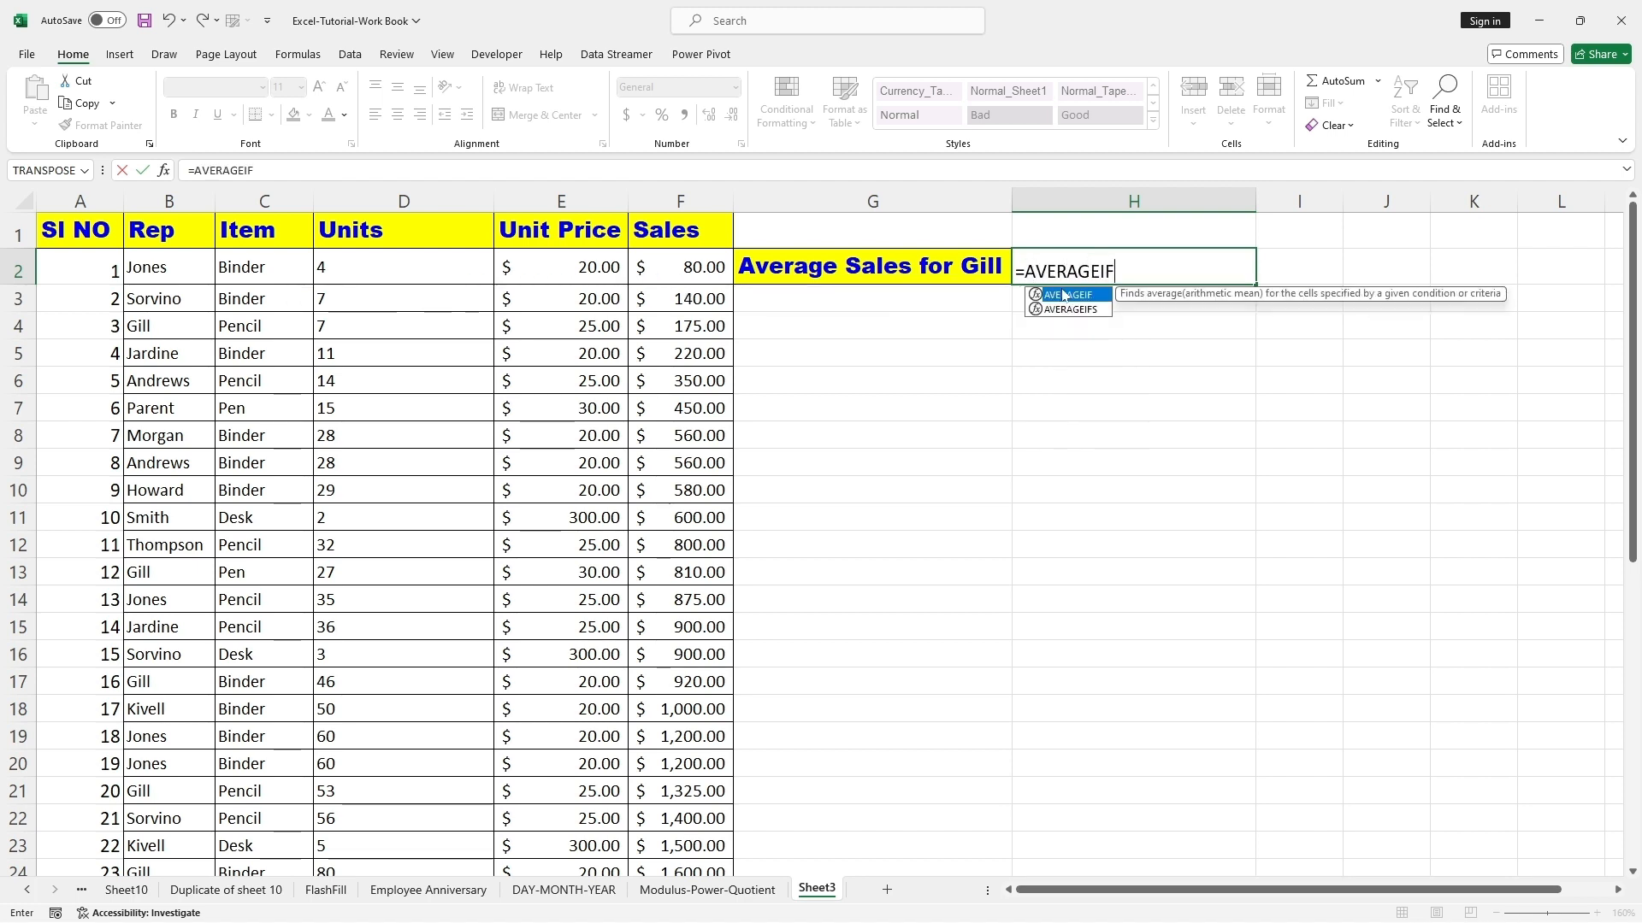
pyautogui.doubleClick(1064, 295)
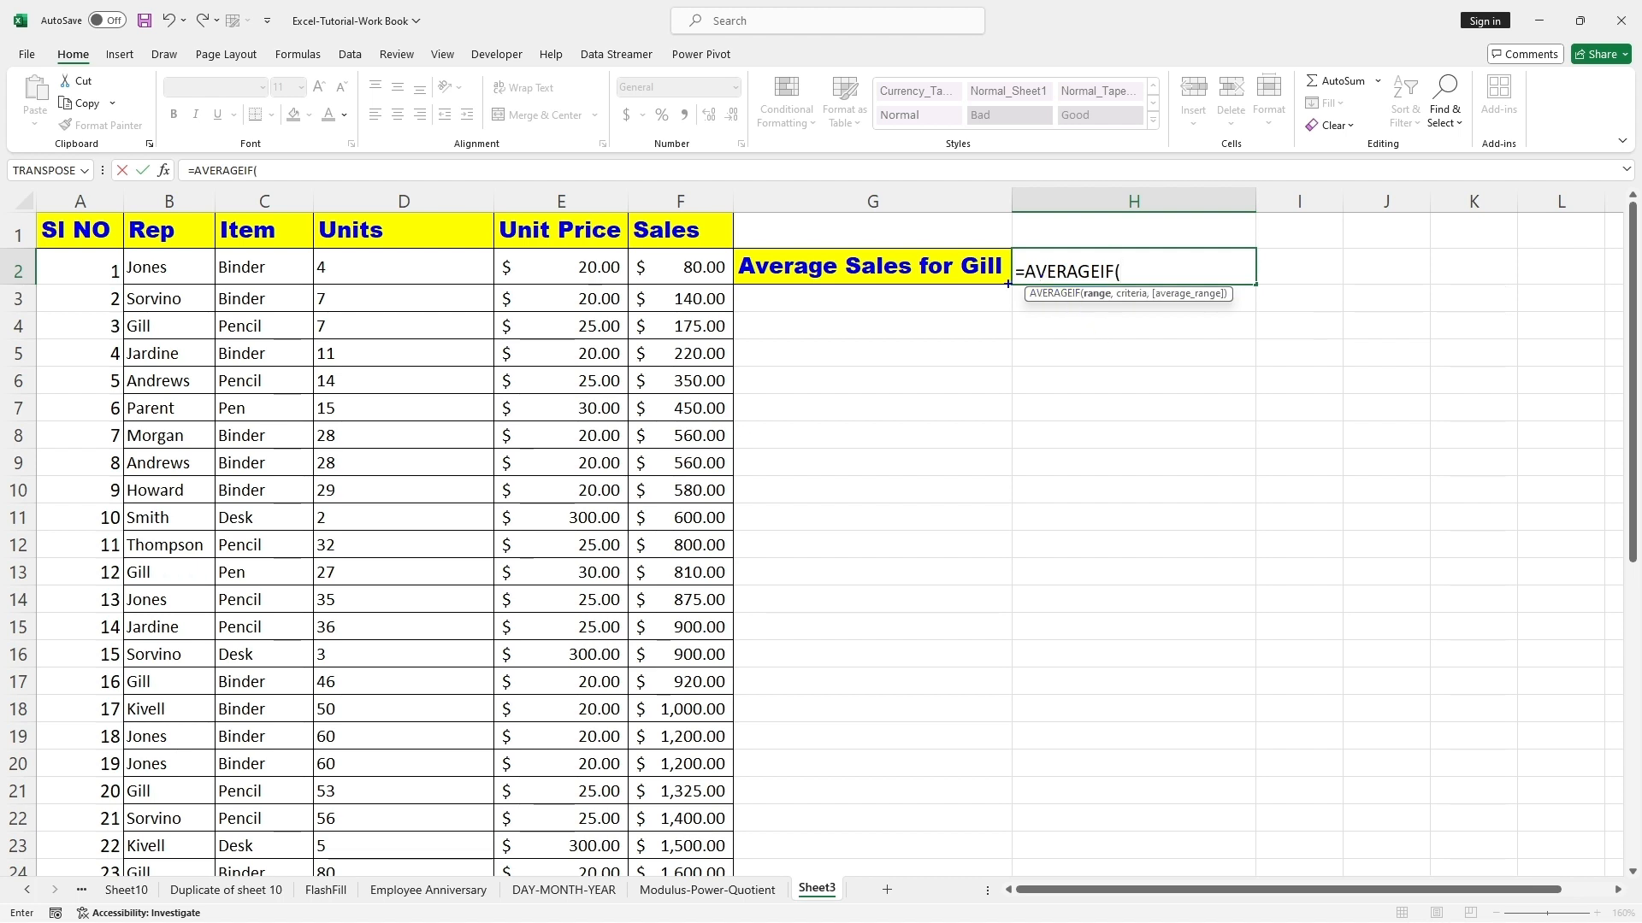
pyautogui.moveTo(1008, 284)
pyautogui.mouseDown()
pyautogui.moveTo(1300, 295)
pyautogui.moveTo(1275, 335)
pyautogui.mouseUp()
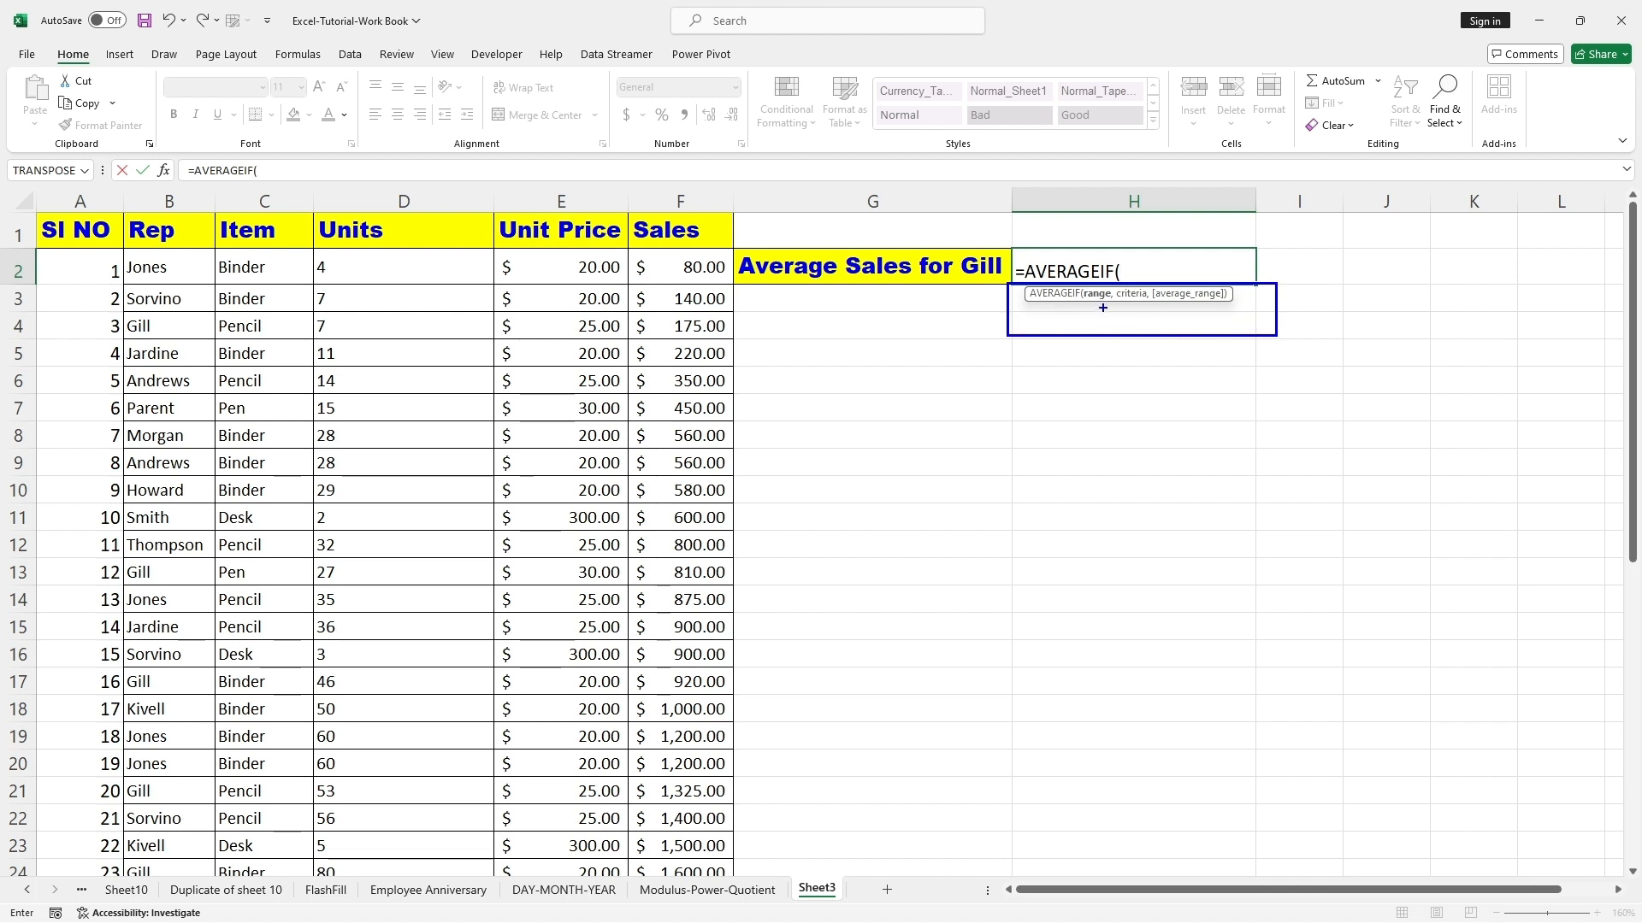
pyautogui.moveTo(1103, 309); pyautogui.dragTo(1075, 349)
pyautogui.press('Escape')
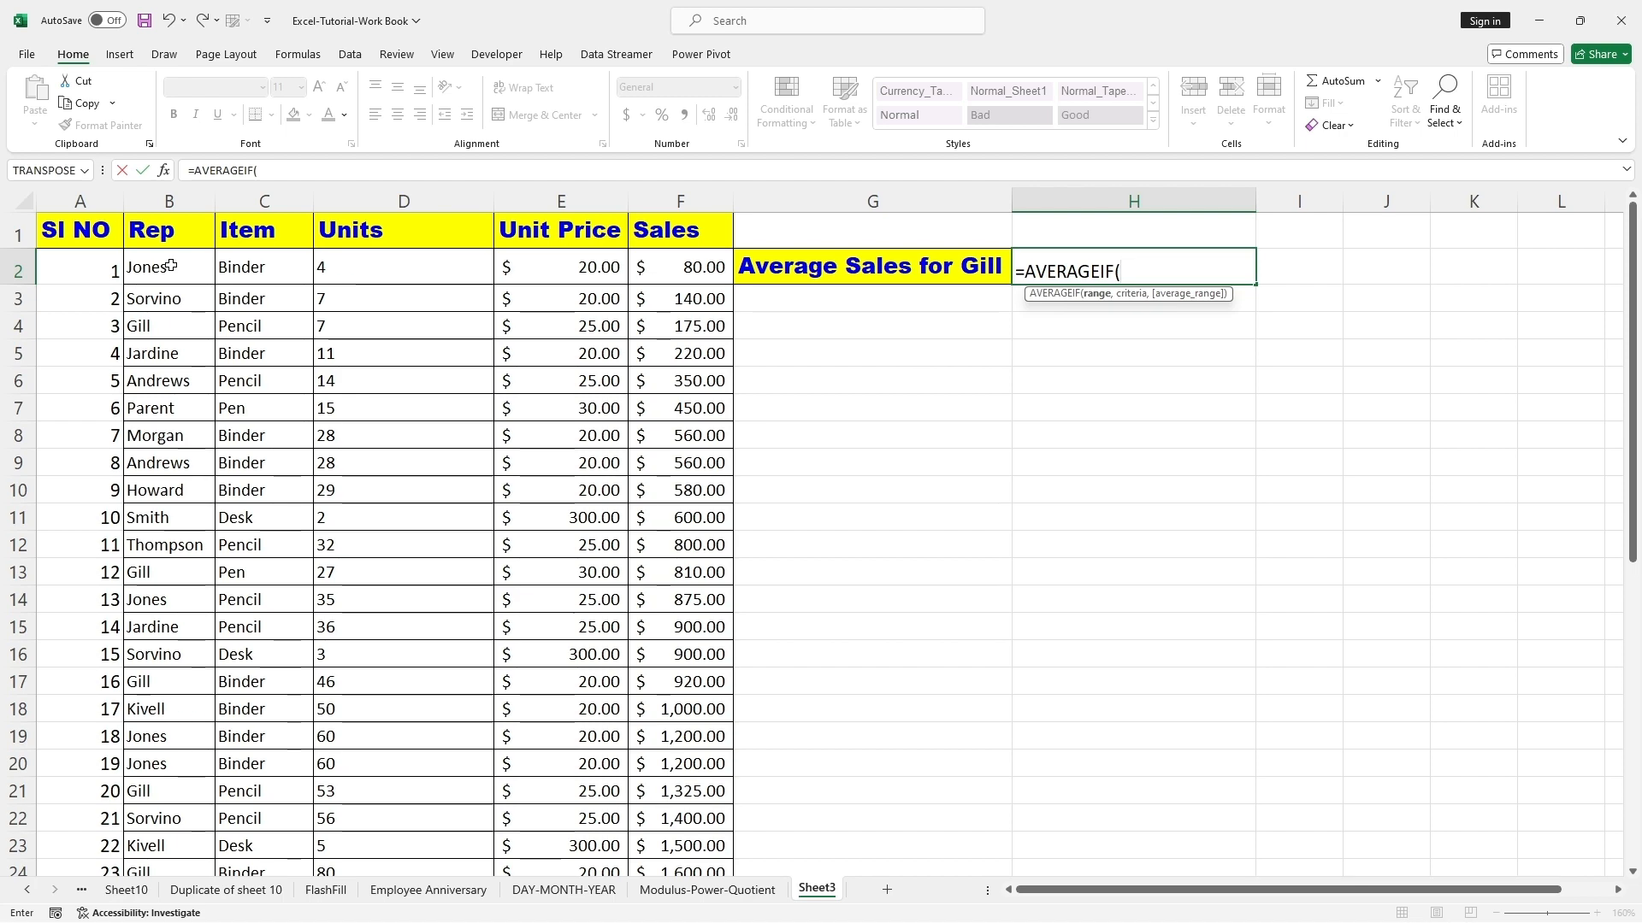
# - Give the AVERAGEIF formula the range B2:B42 and the quoted name of the rep from G2 as criteria
pyautogui.moveTo(171, 266); pyautogui.dragTo(166, 827)
pyautogui.scroll(6, 484, 560)
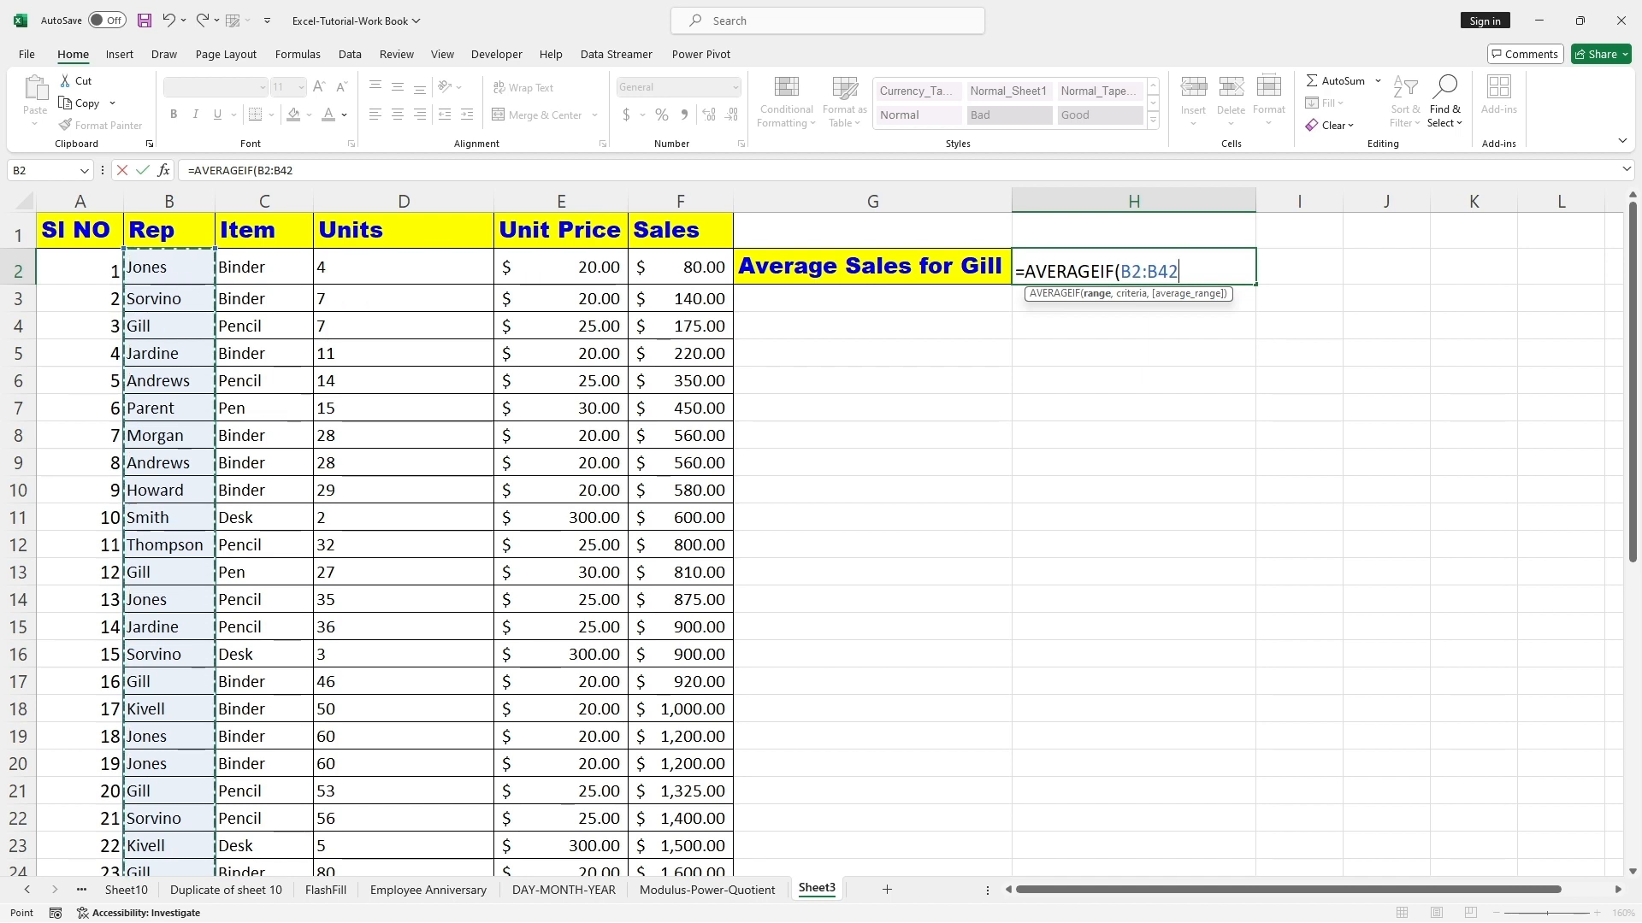
pyautogui.write(',')
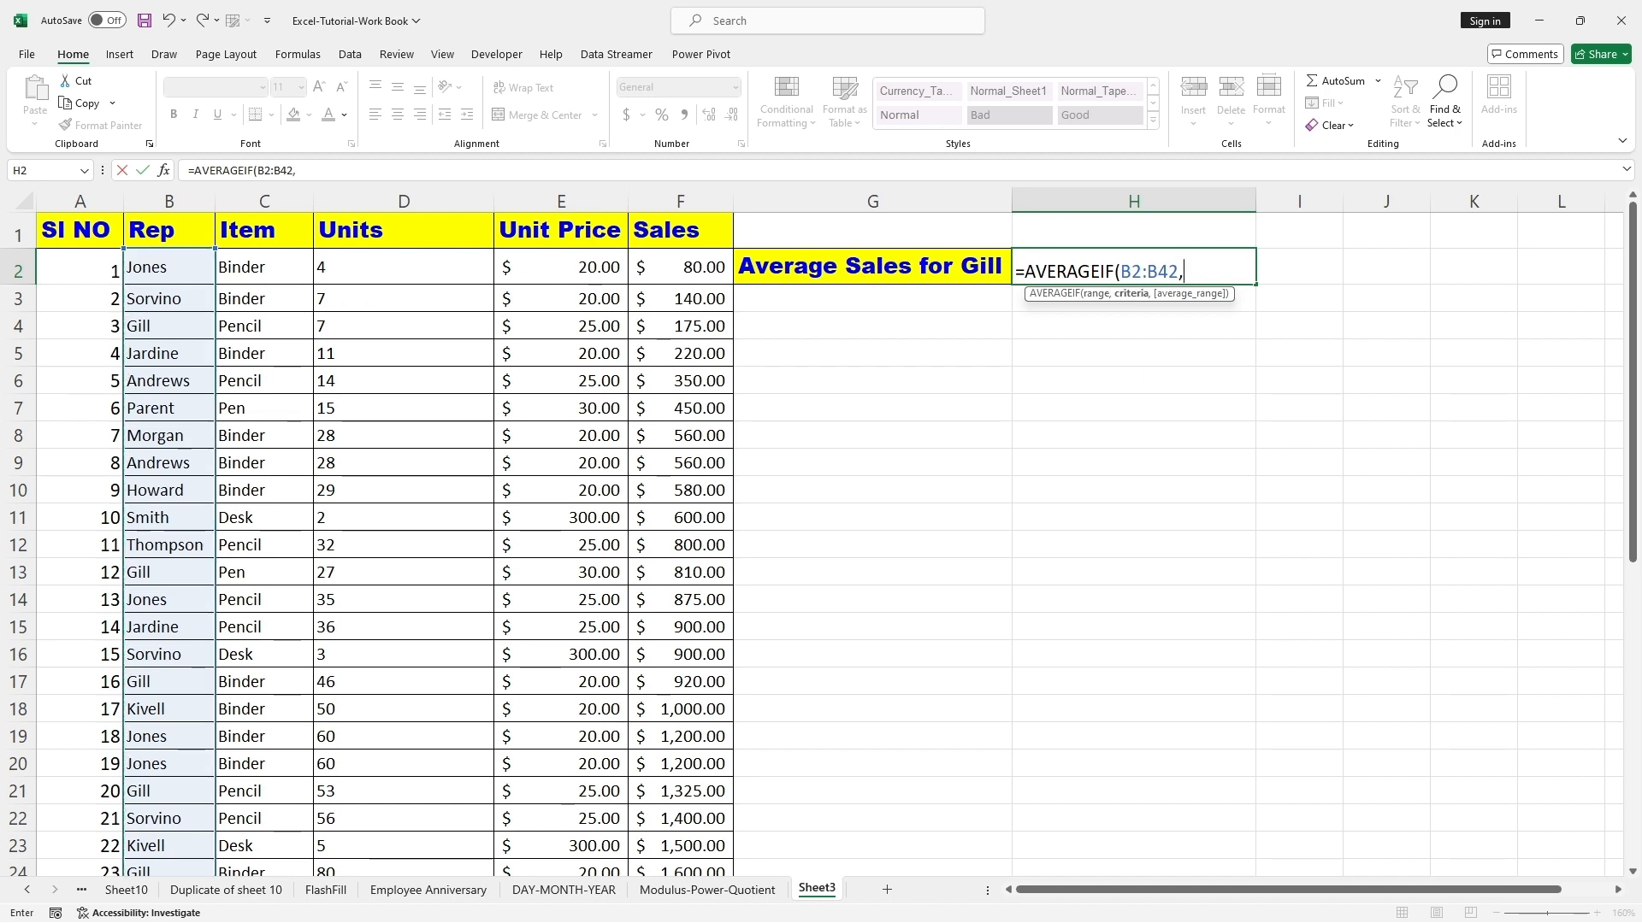
pyautogui.write("'")
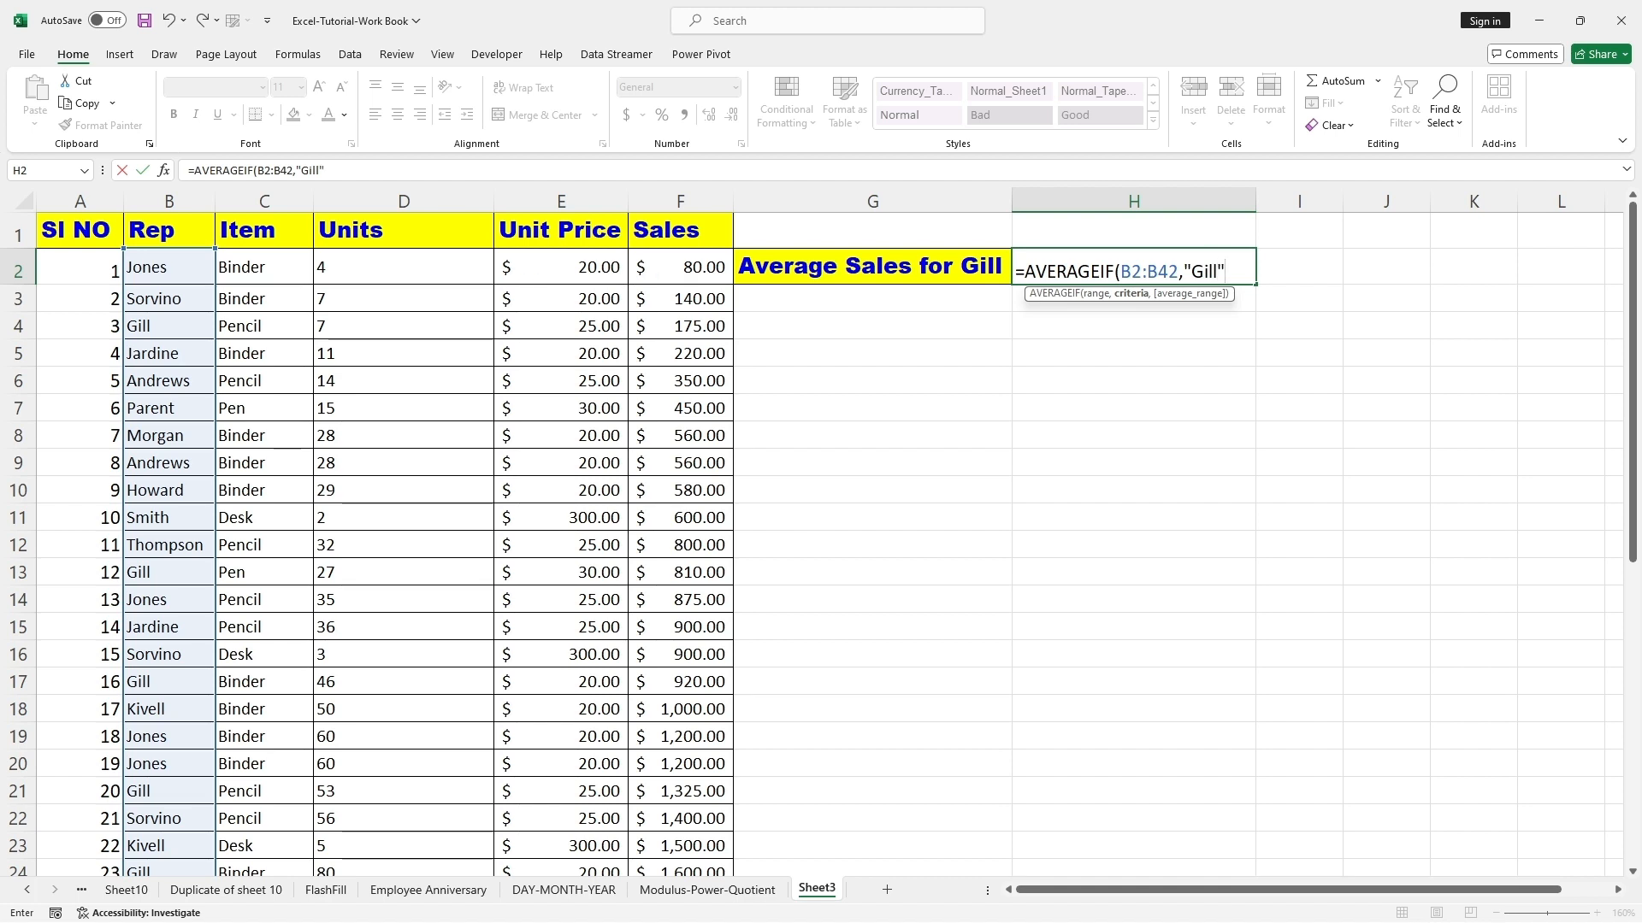
pyautogui.write(',')
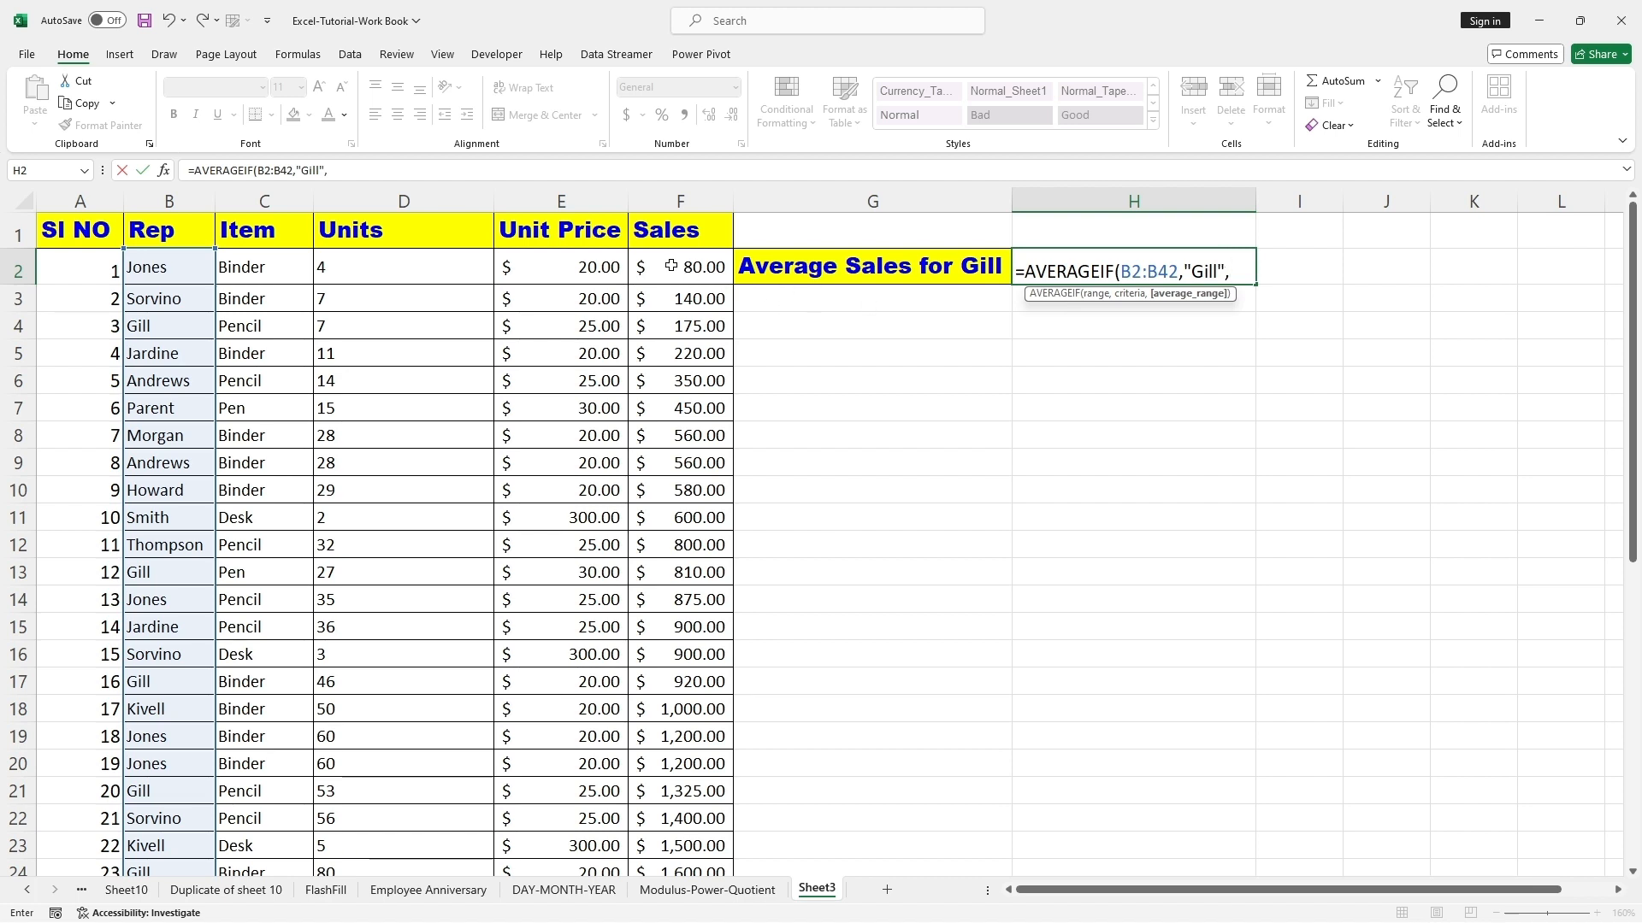
# - Complete the AVERAGEIF formula in H2 with F2:F42 as the average range and enter it
pyautogui.moveTo(671, 266); pyautogui.dragTo(680, 432)
pyautogui.moveTo(622, 478); pyautogui.dragTo(645, 777)
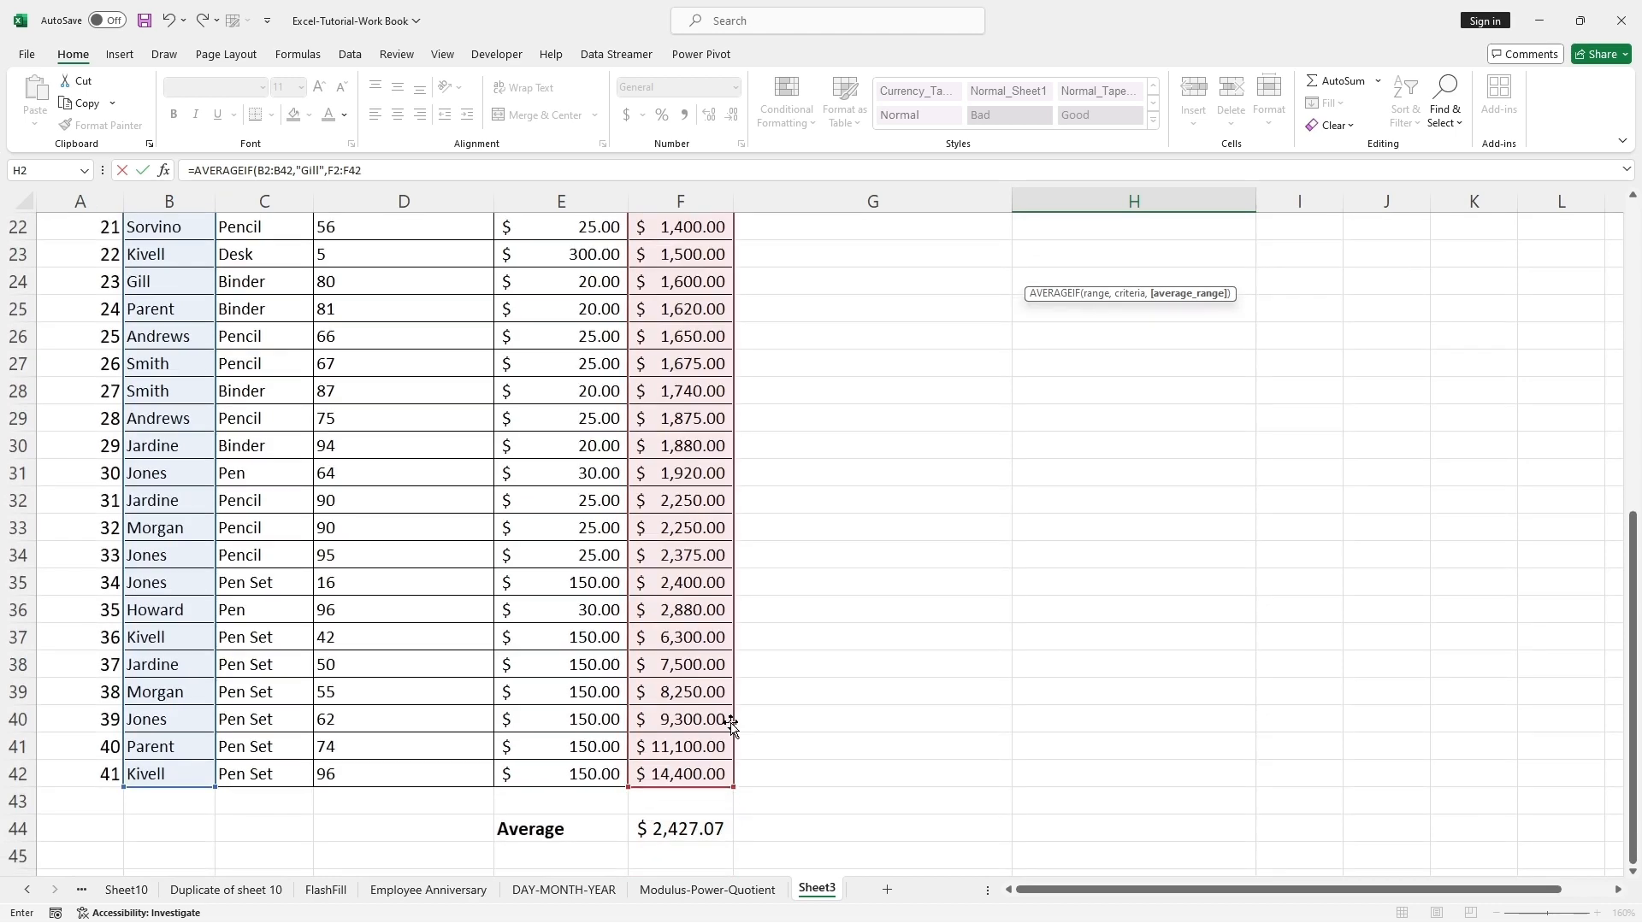
pyautogui.click(364, 170)
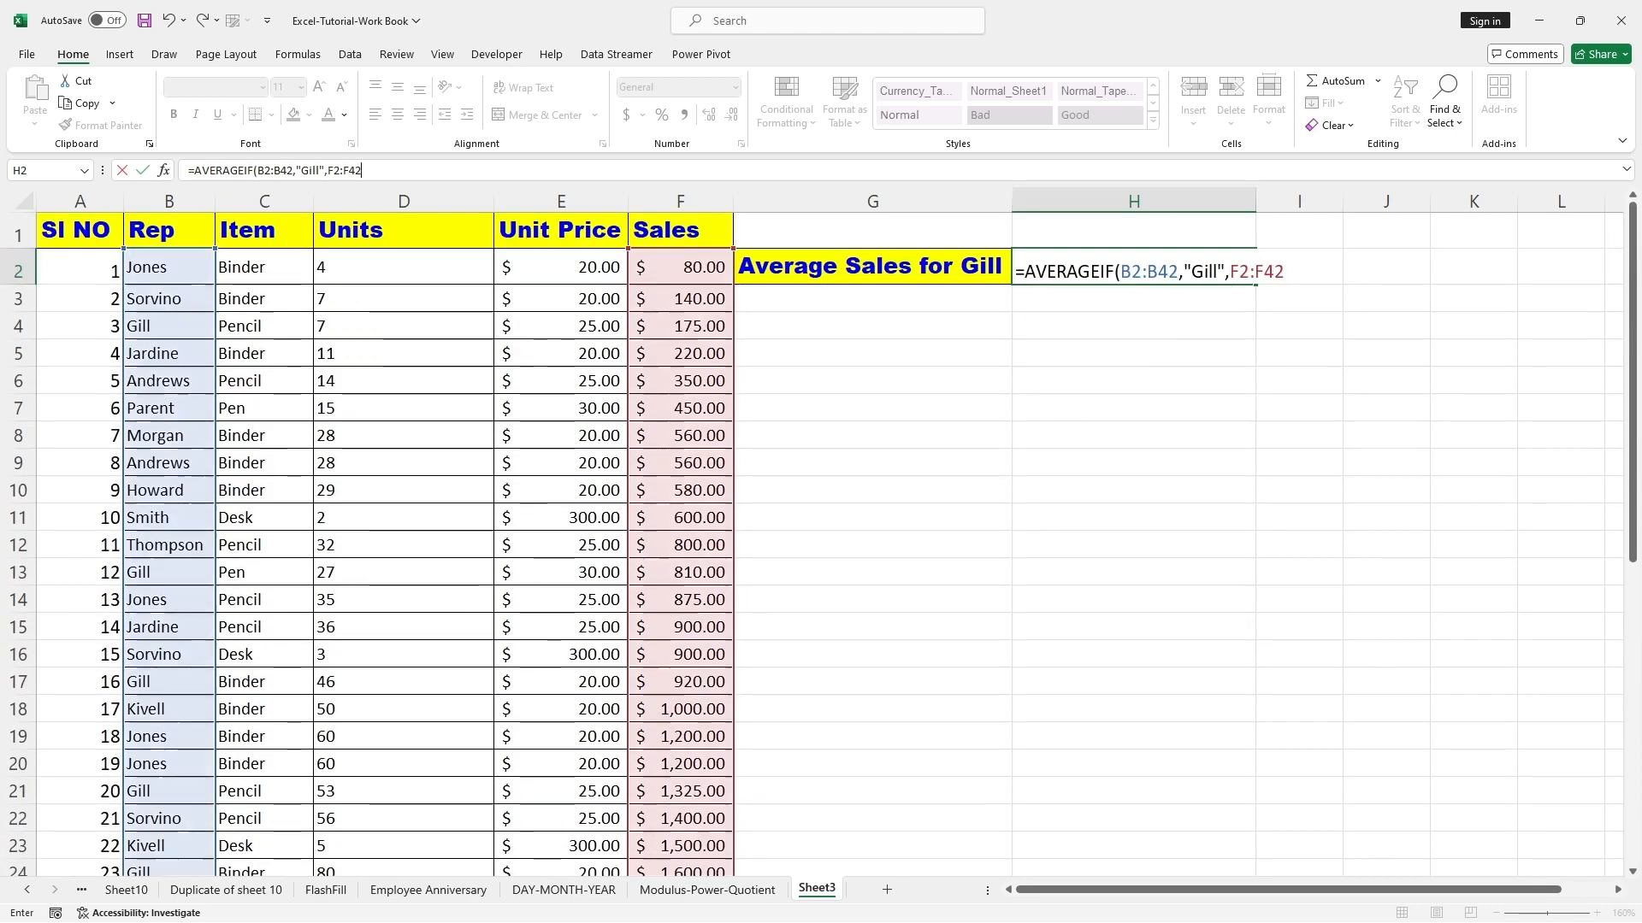
pyautogui.write(')')
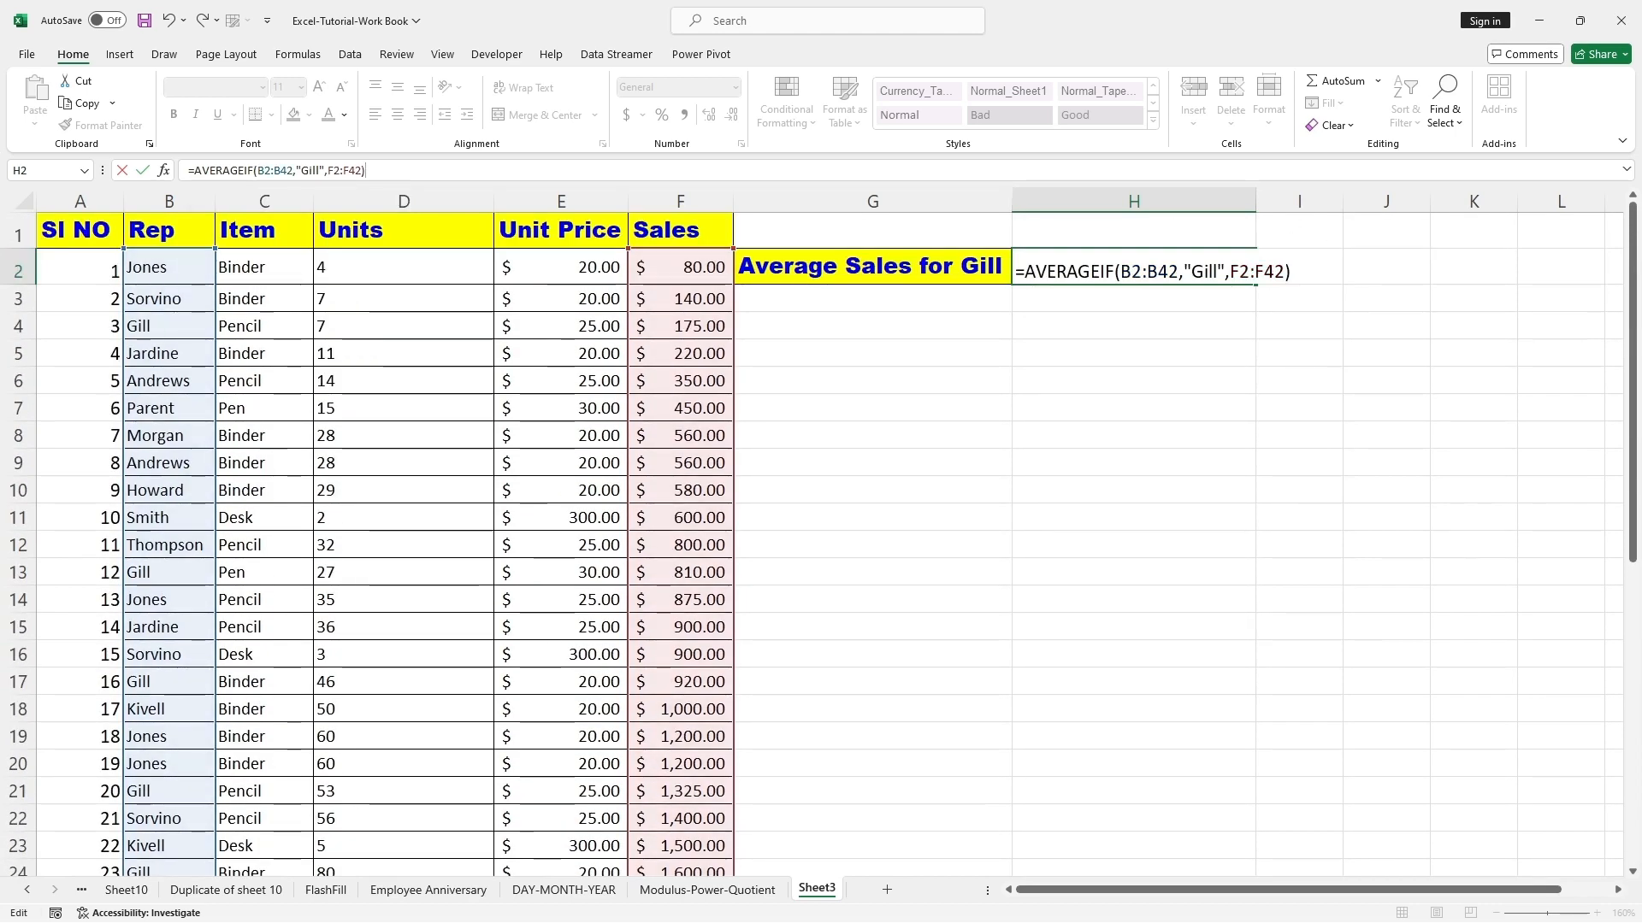
pyautogui.press('Return')
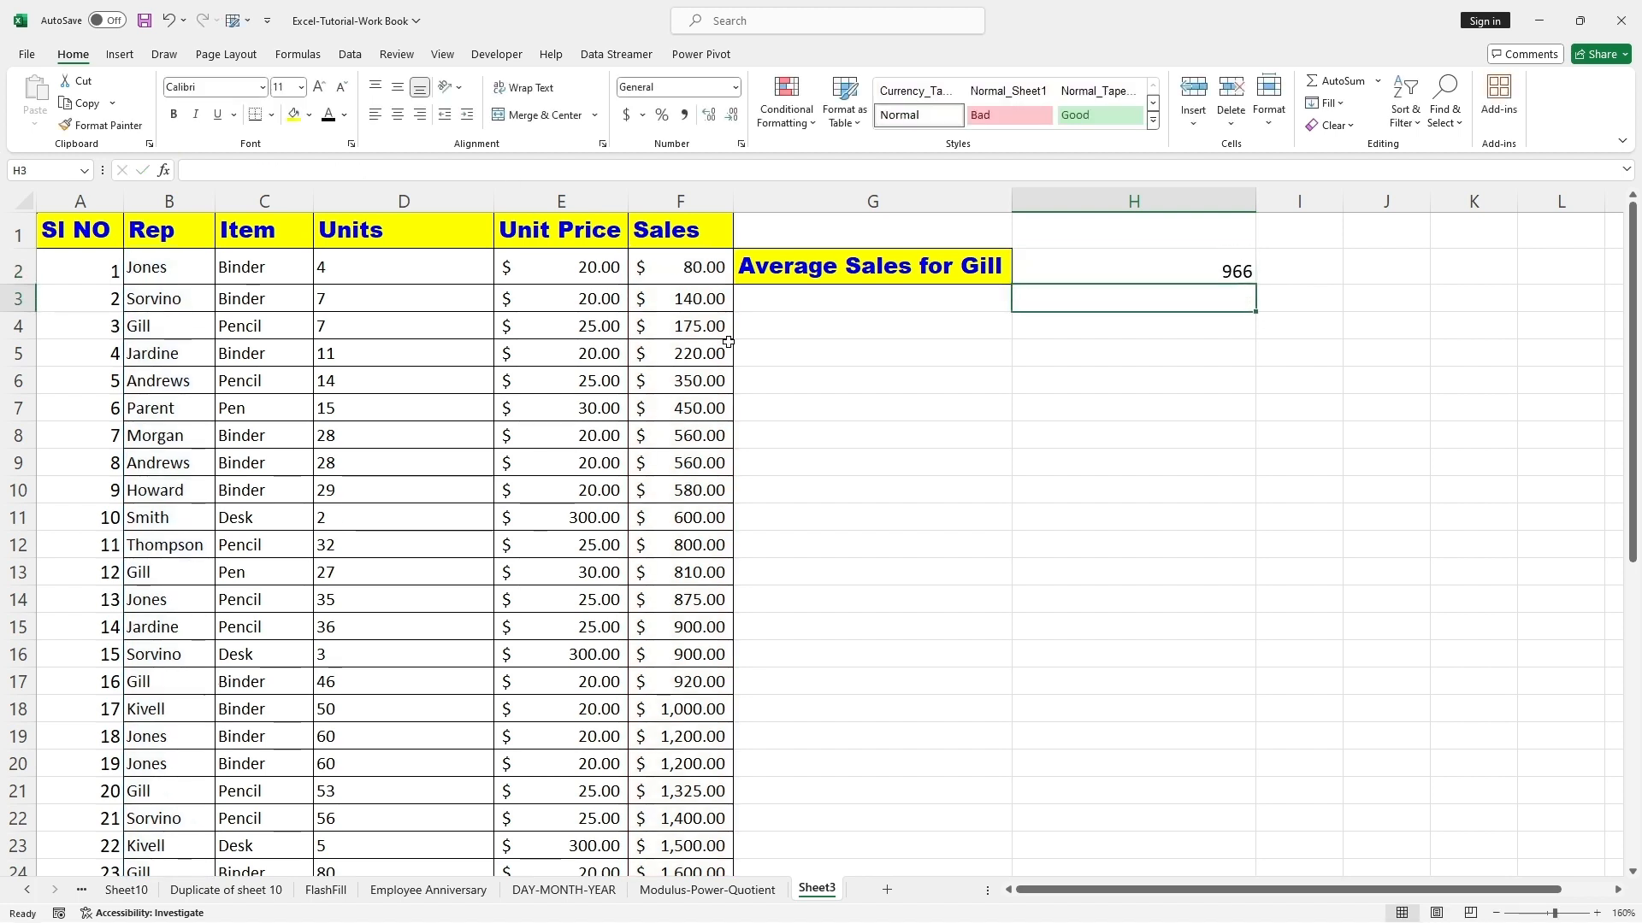
pyautogui.click(851, 412)
pyautogui.click(913, 265)
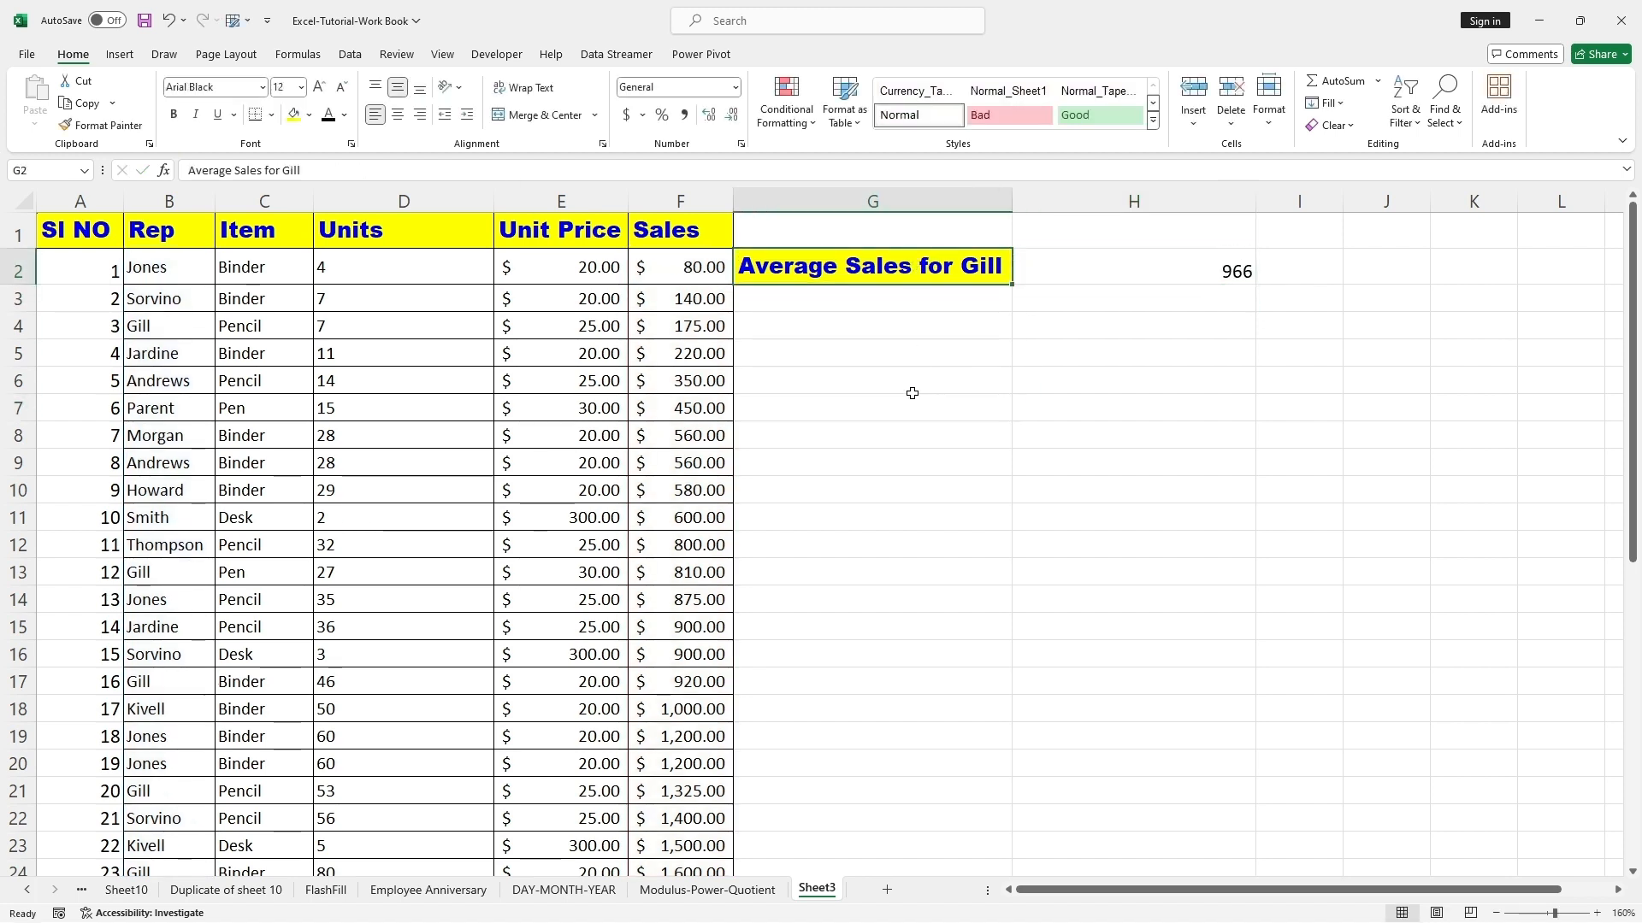
pyautogui.click(1201, 267)
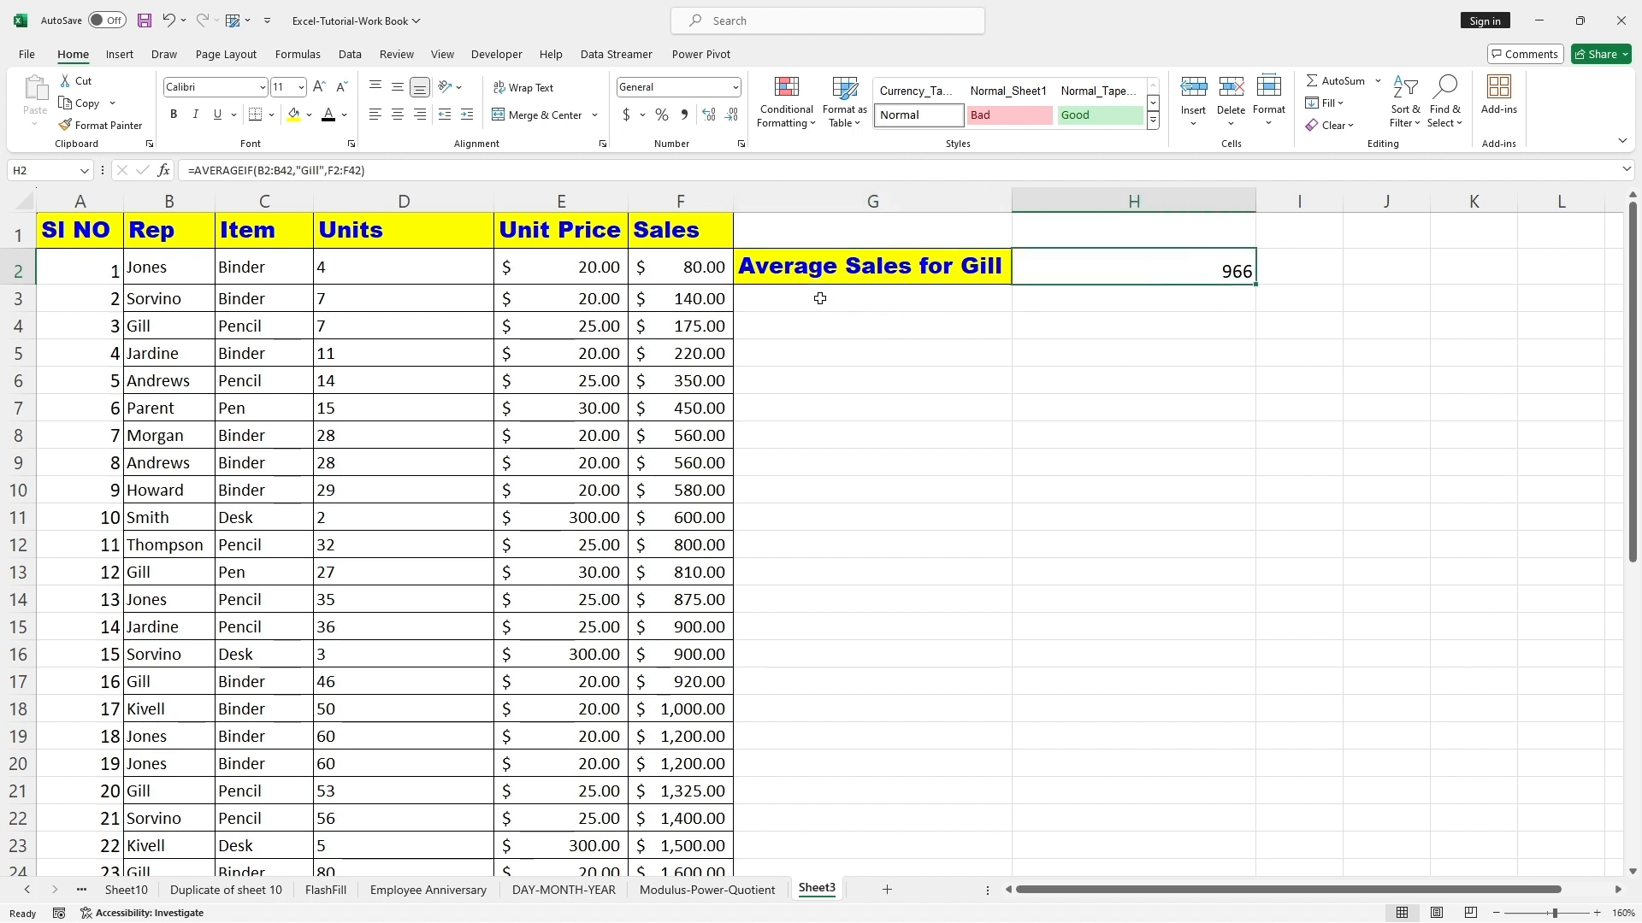
# - Copy the formatted average sales label from G2 into cell G4
pyautogui.click(831, 274)
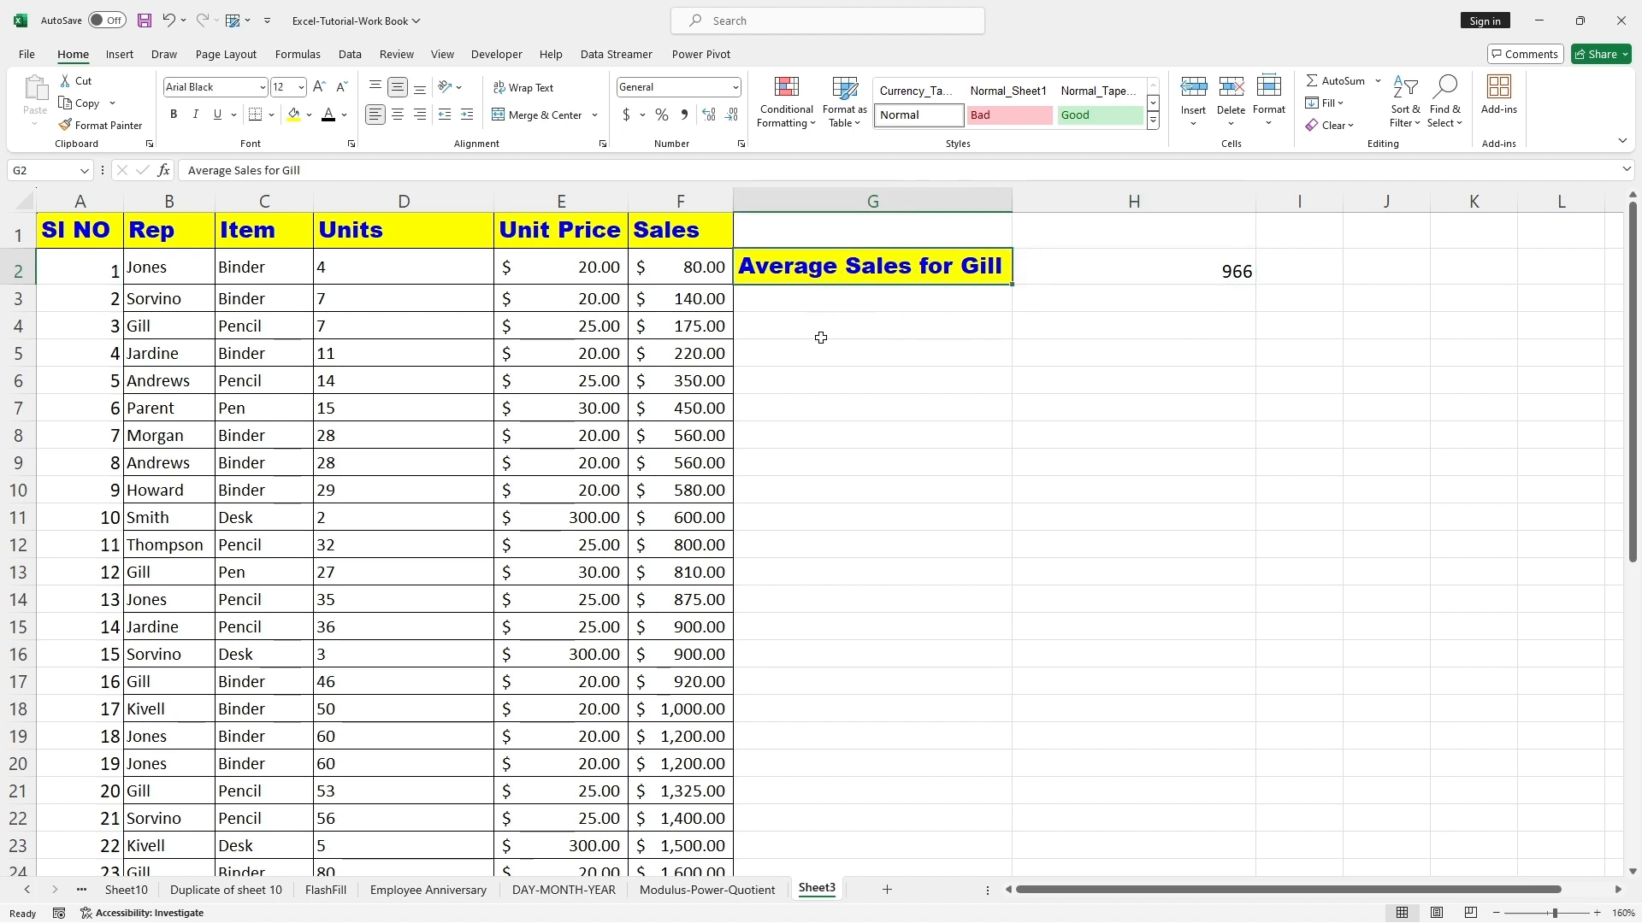
pyautogui.hotkey('ctrl', 'c')
pyautogui.click(792, 326)
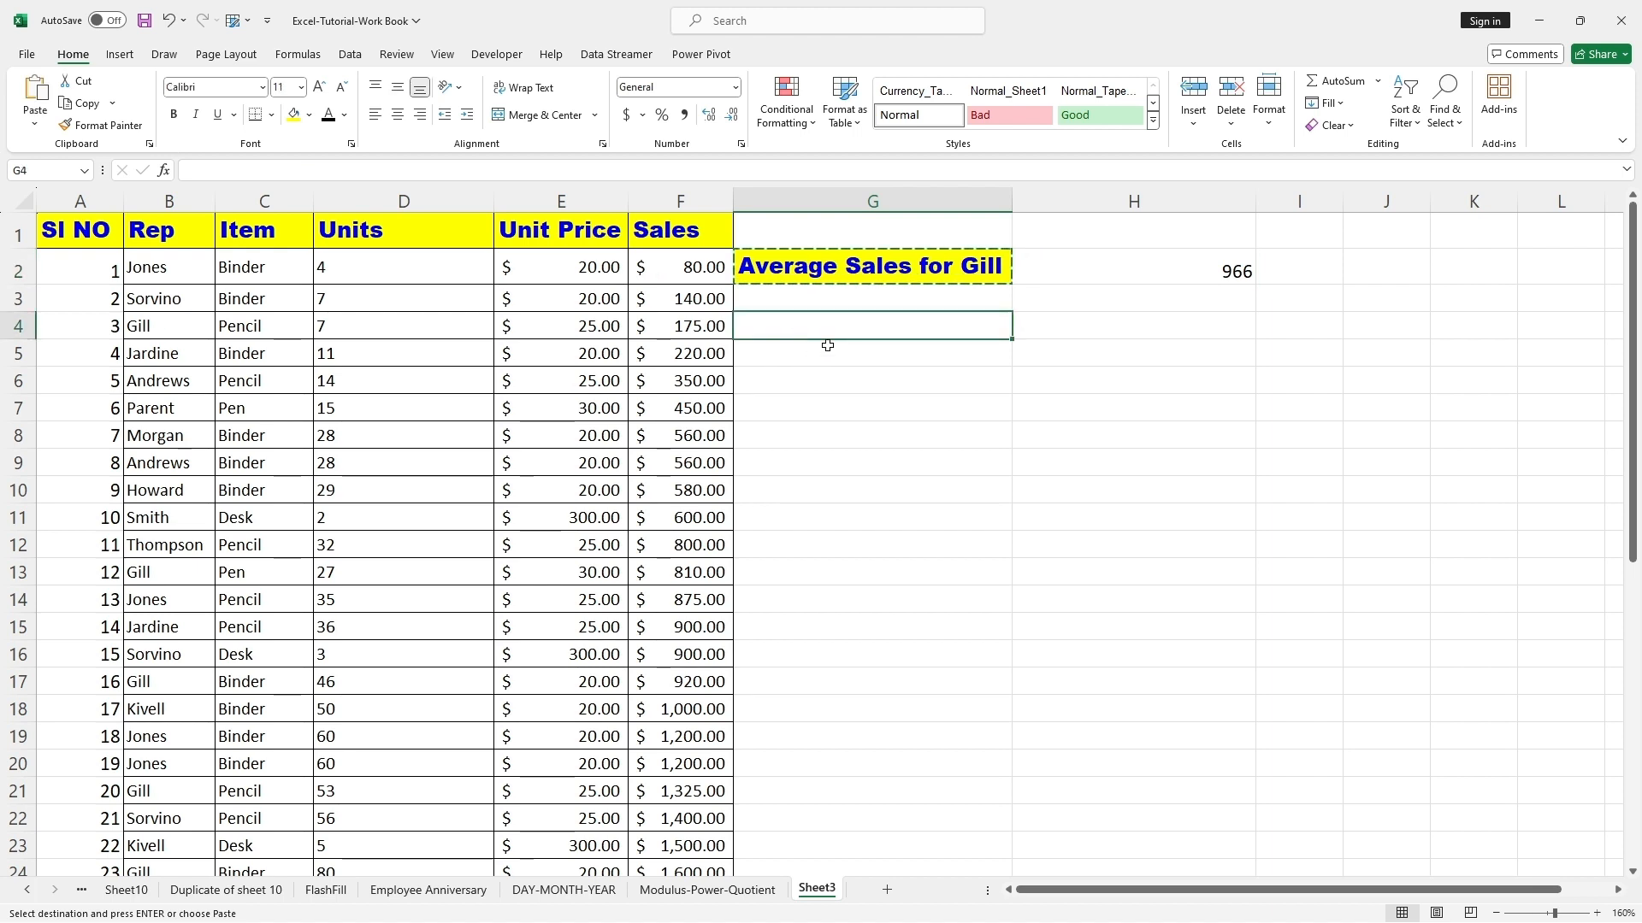
pyautogui.hotkey('ctrl', 'v')
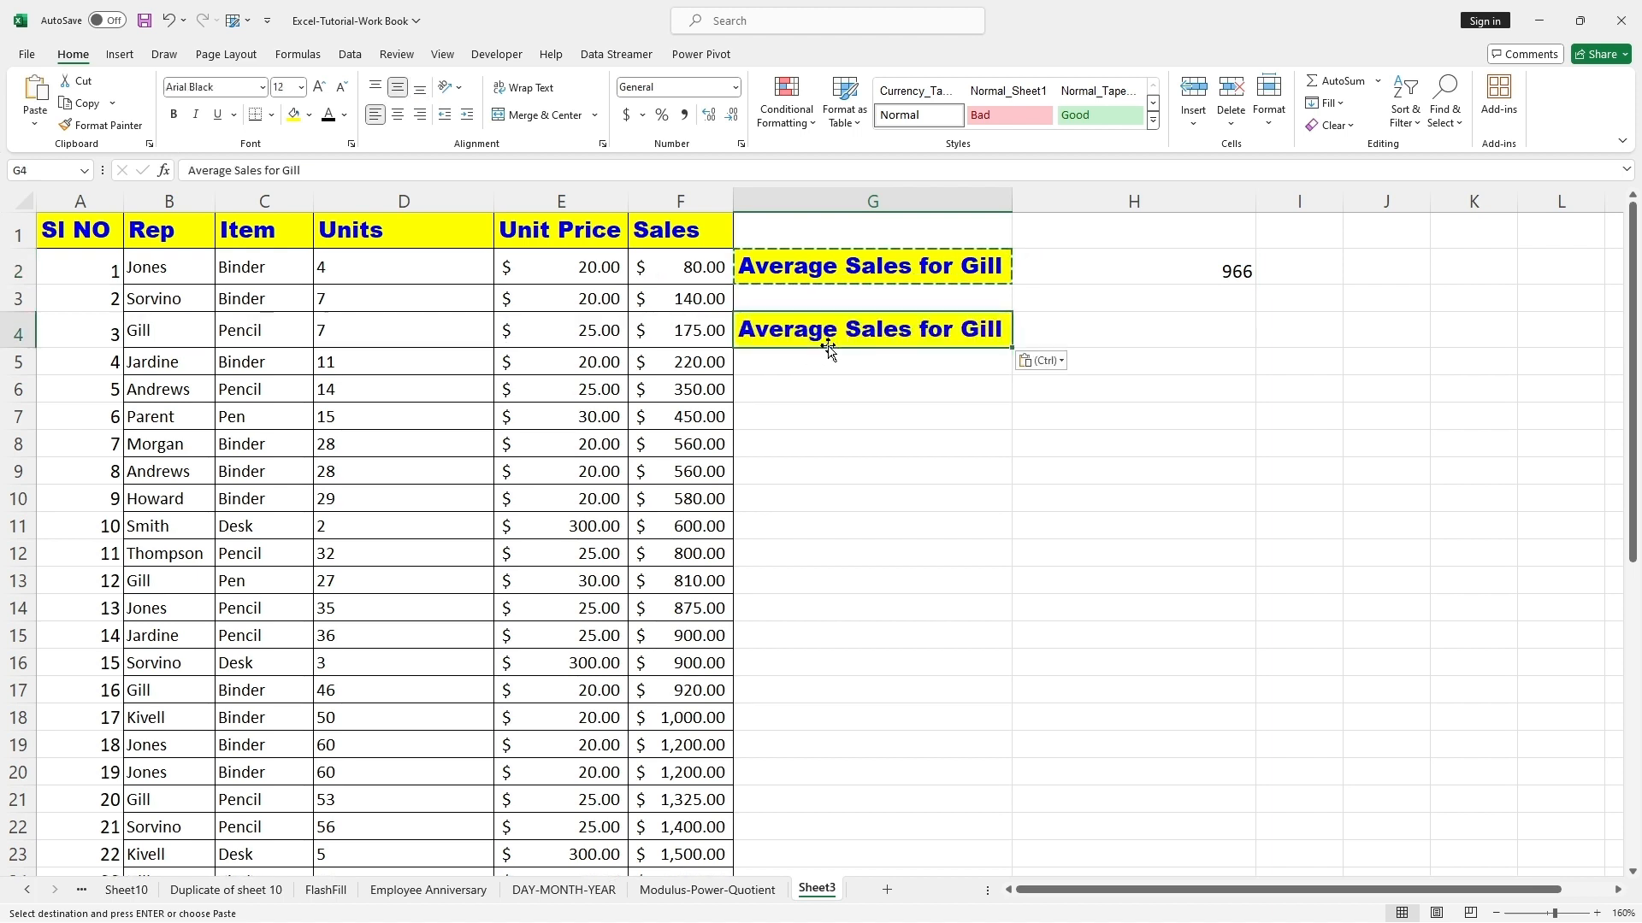
# - Replace the rep's name in the G4 label with the name from B6 and widen column G to fit
pyautogui.click(155, 392)
pyautogui.press('F2')
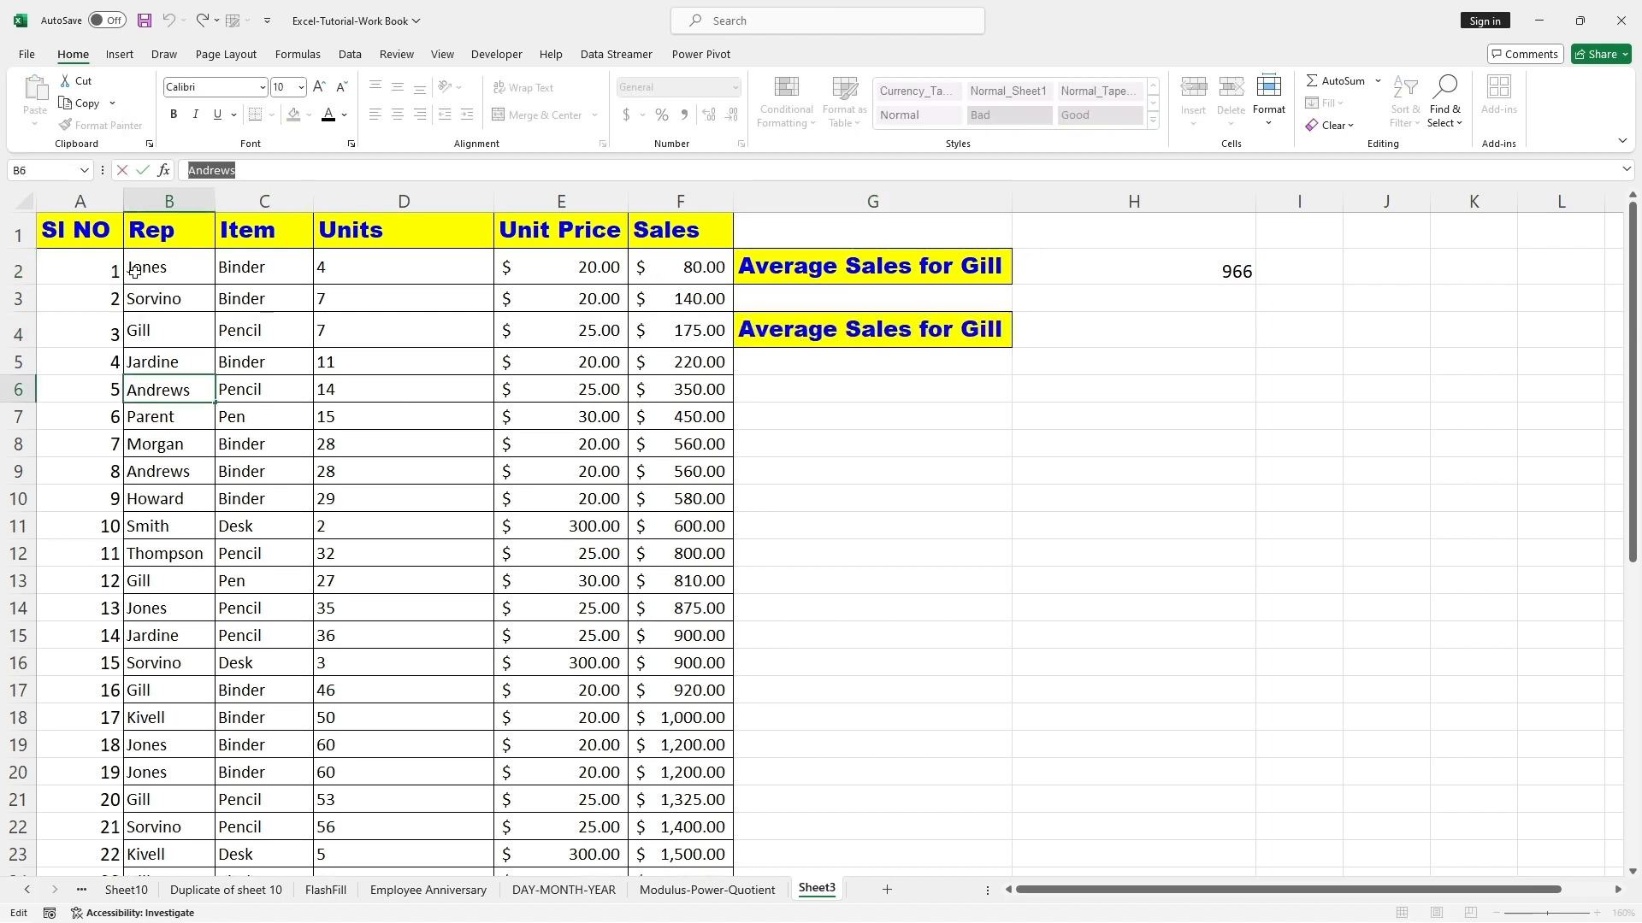
pyautogui.click(959, 333)
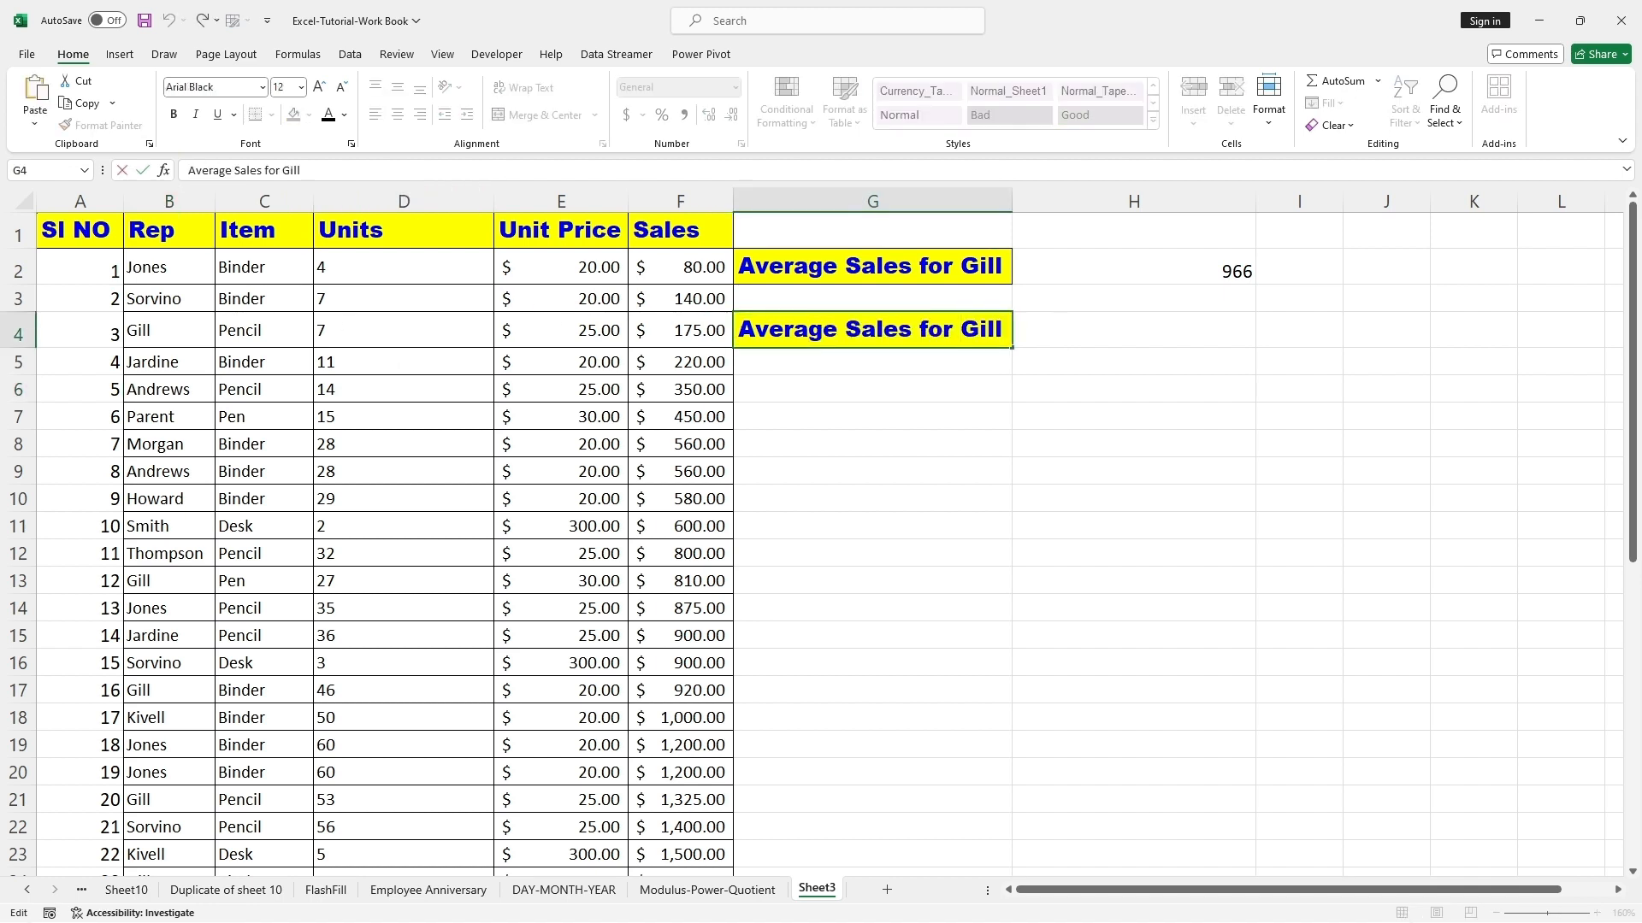
pyautogui.moveTo(283, 170); pyautogui.dragTo(476, 185)
pyautogui.hotkey('ctrl', 'v')
pyautogui.click(1006, 544)
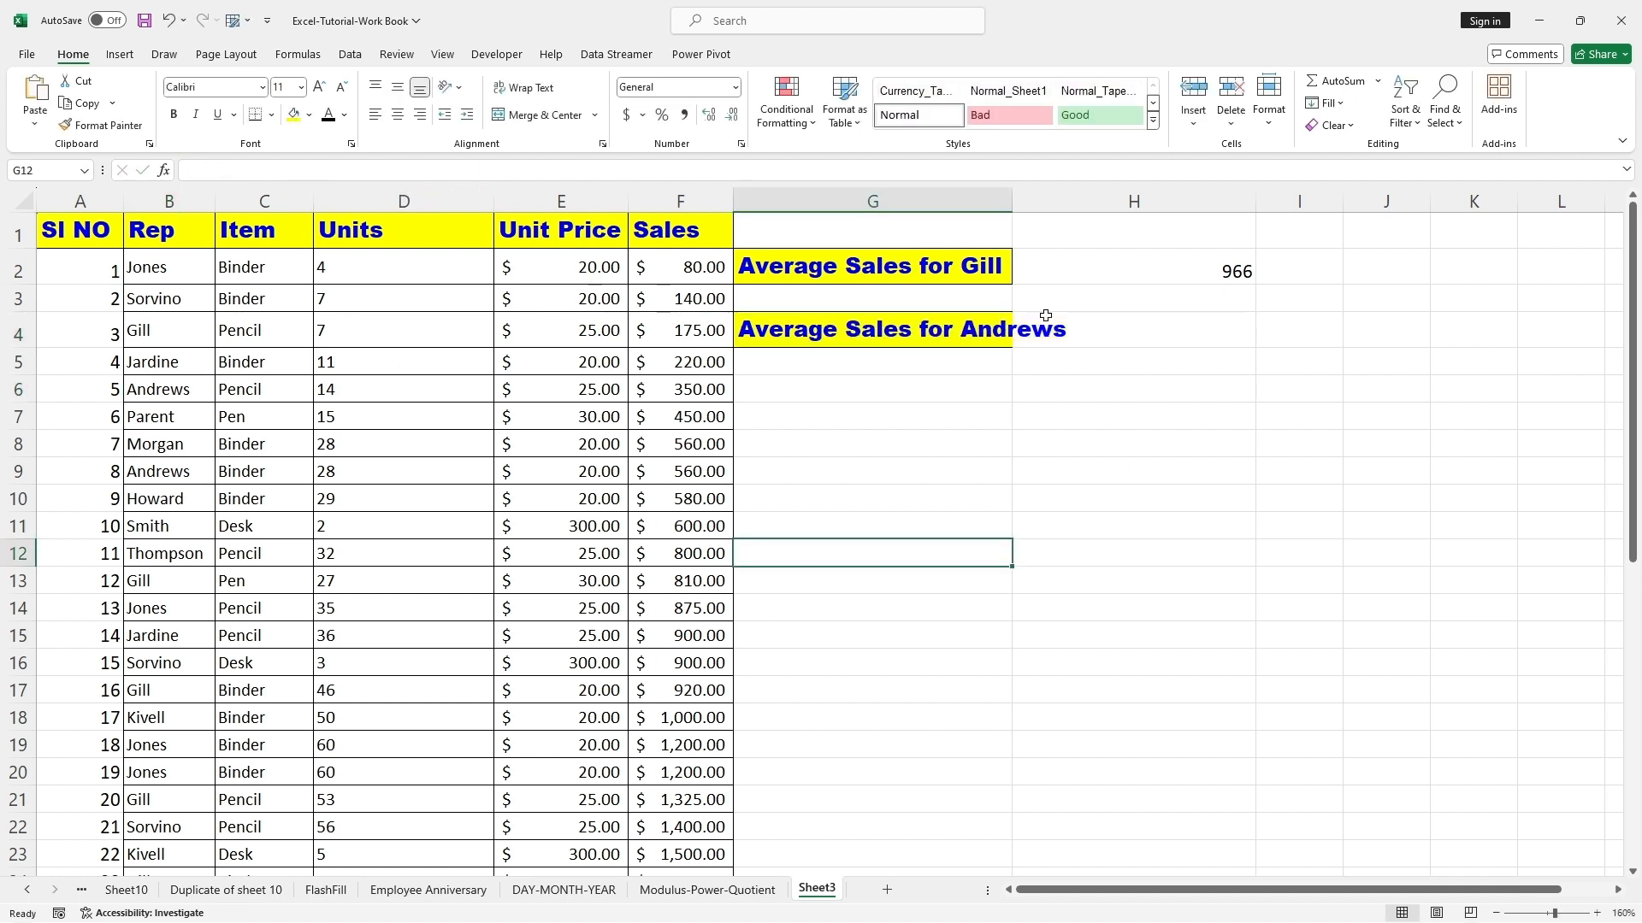
pyautogui.doubleClick(1011, 202)
# - Copy the AVERAGEIF formula from H2 into cell H4 beside the second label
pyautogui.click(1181, 329)
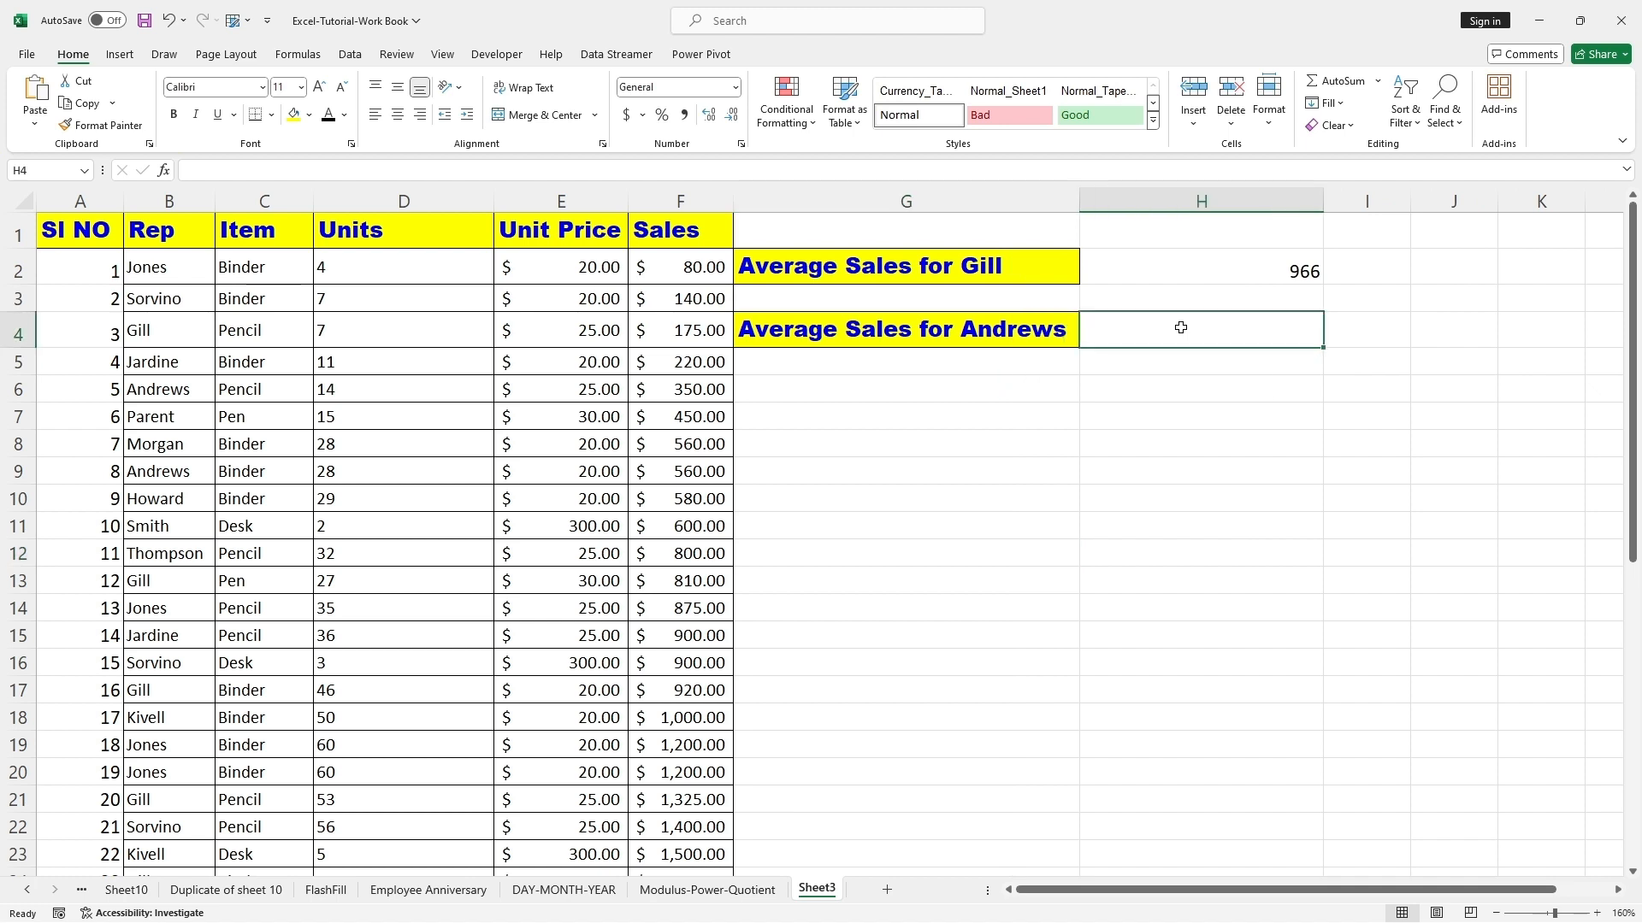
pyautogui.click(1287, 267)
pyautogui.hotkey('ctrl', 'c')
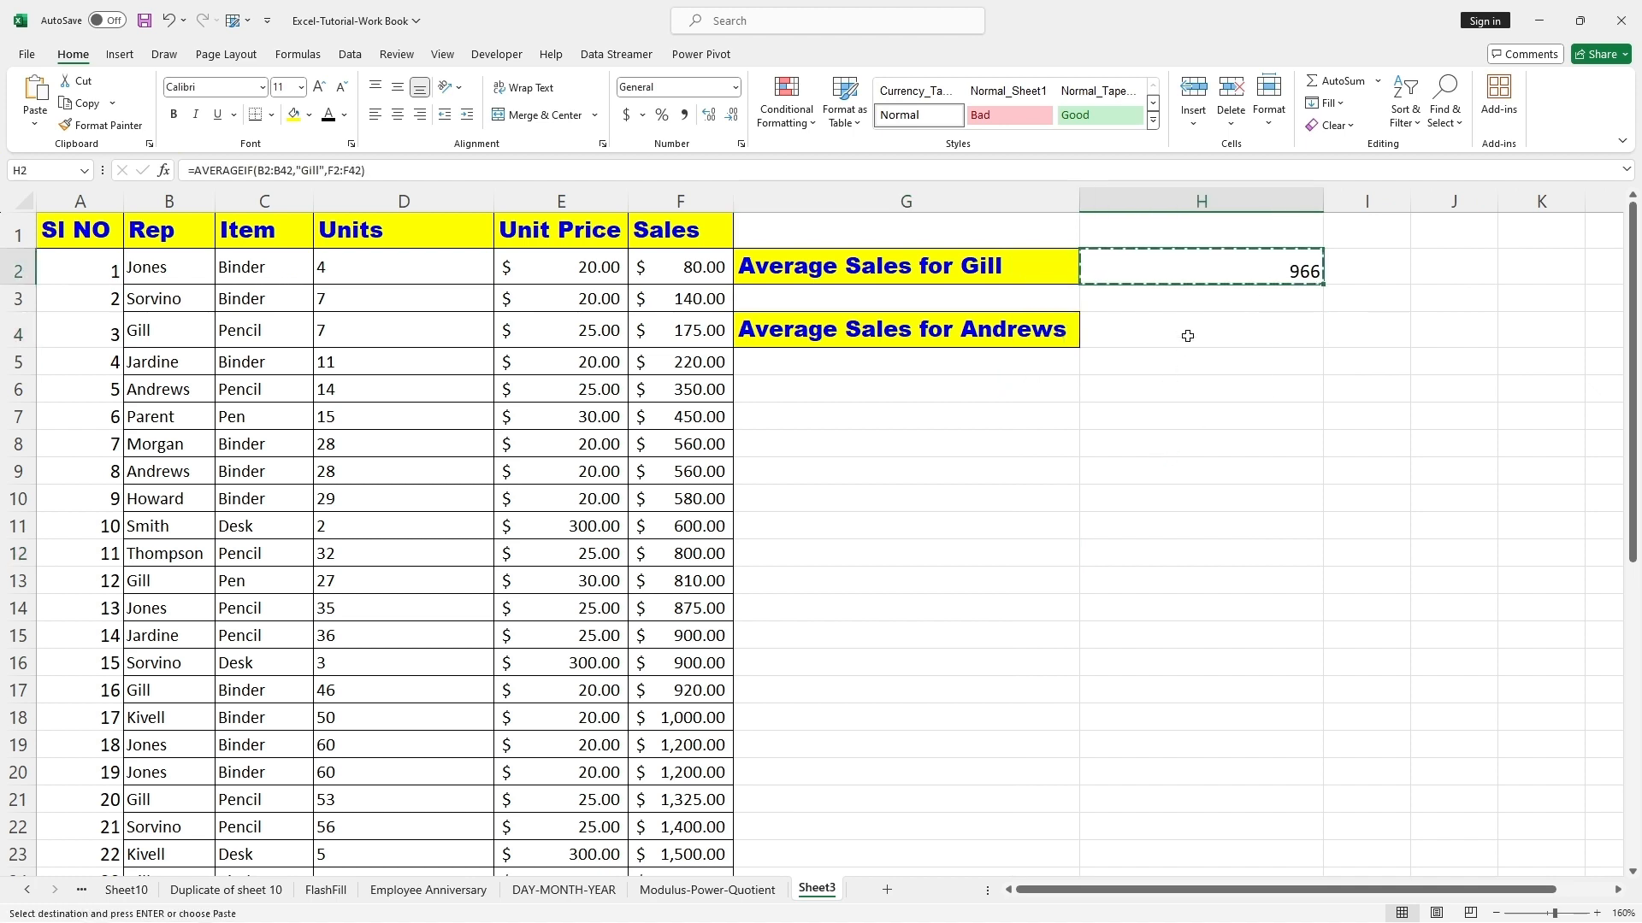
pyautogui.click(1187, 333)
pyautogui.hotkey('ctrl', 'v')
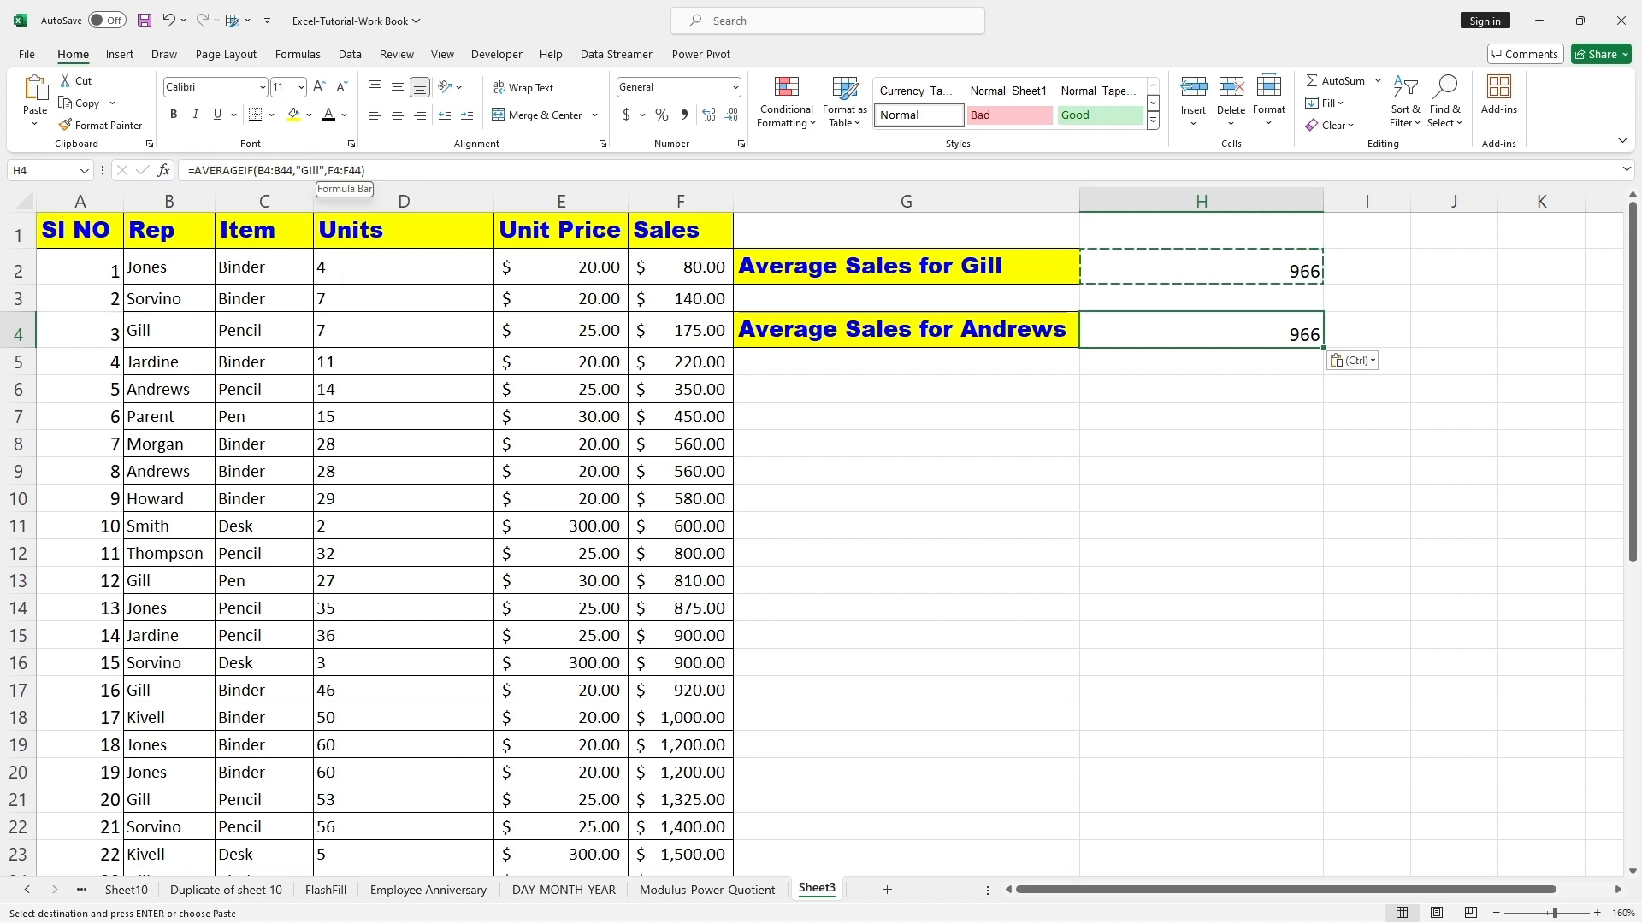
# - Replace the quoted criteria in the H4 formula with the name of the rep from G4
pyautogui.click(323, 170)
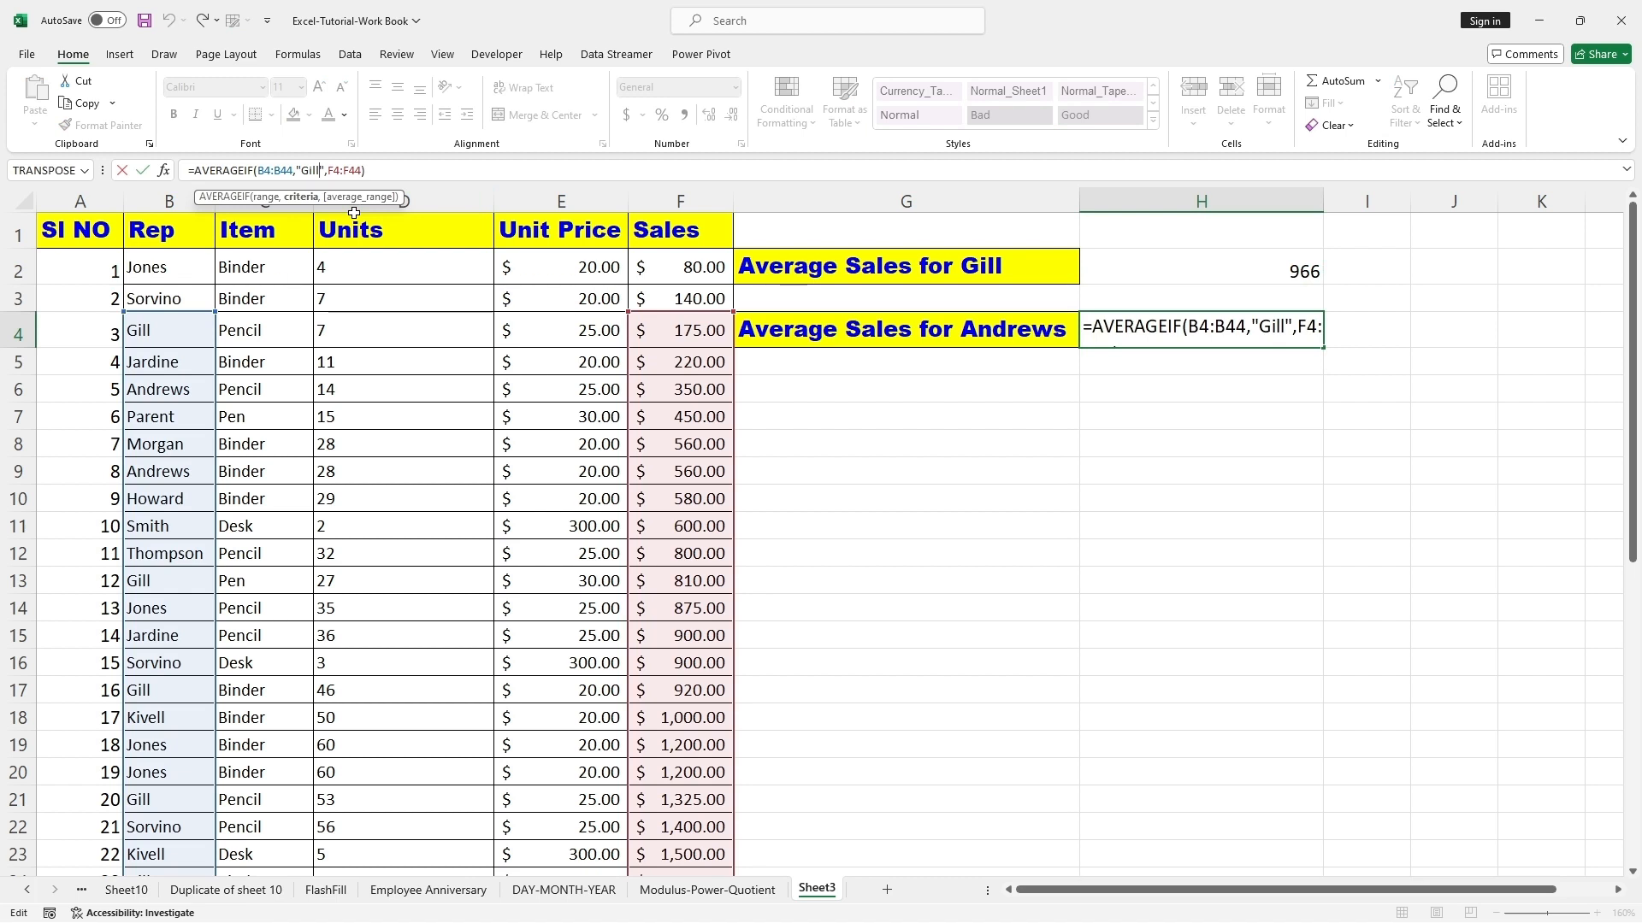
pyautogui.press('BackSpace')
pyautogui.press('BackSpace')
pyautogui.press('BackSpace')
pyautogui.press('BackSpace')
pyautogui.write('A')
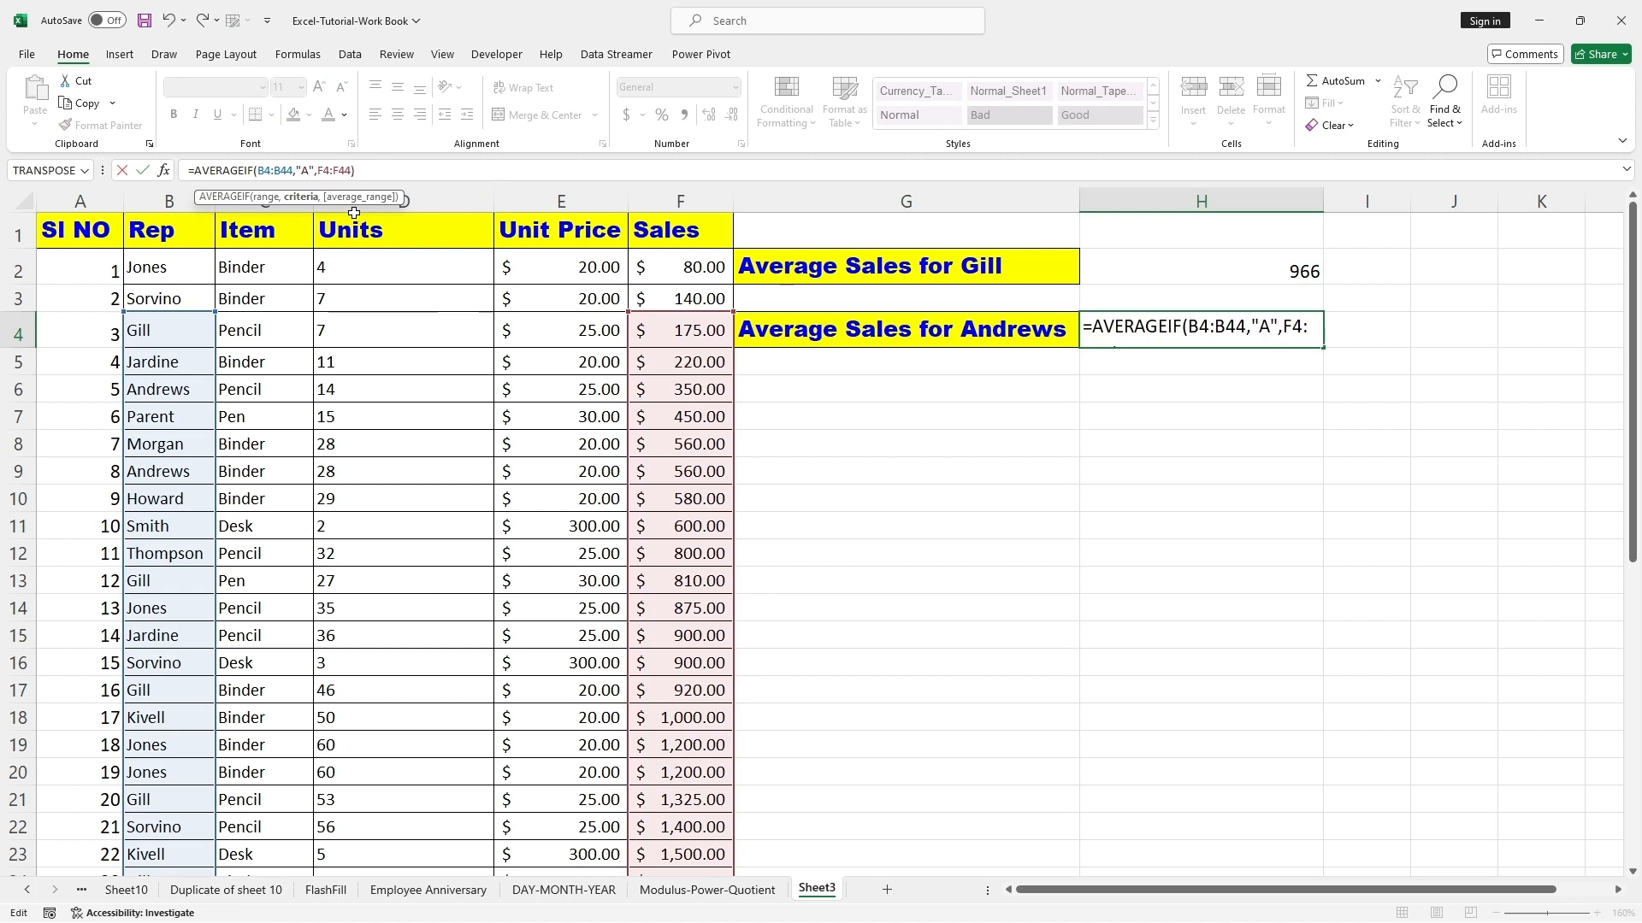
pyautogui.write('ndrew')
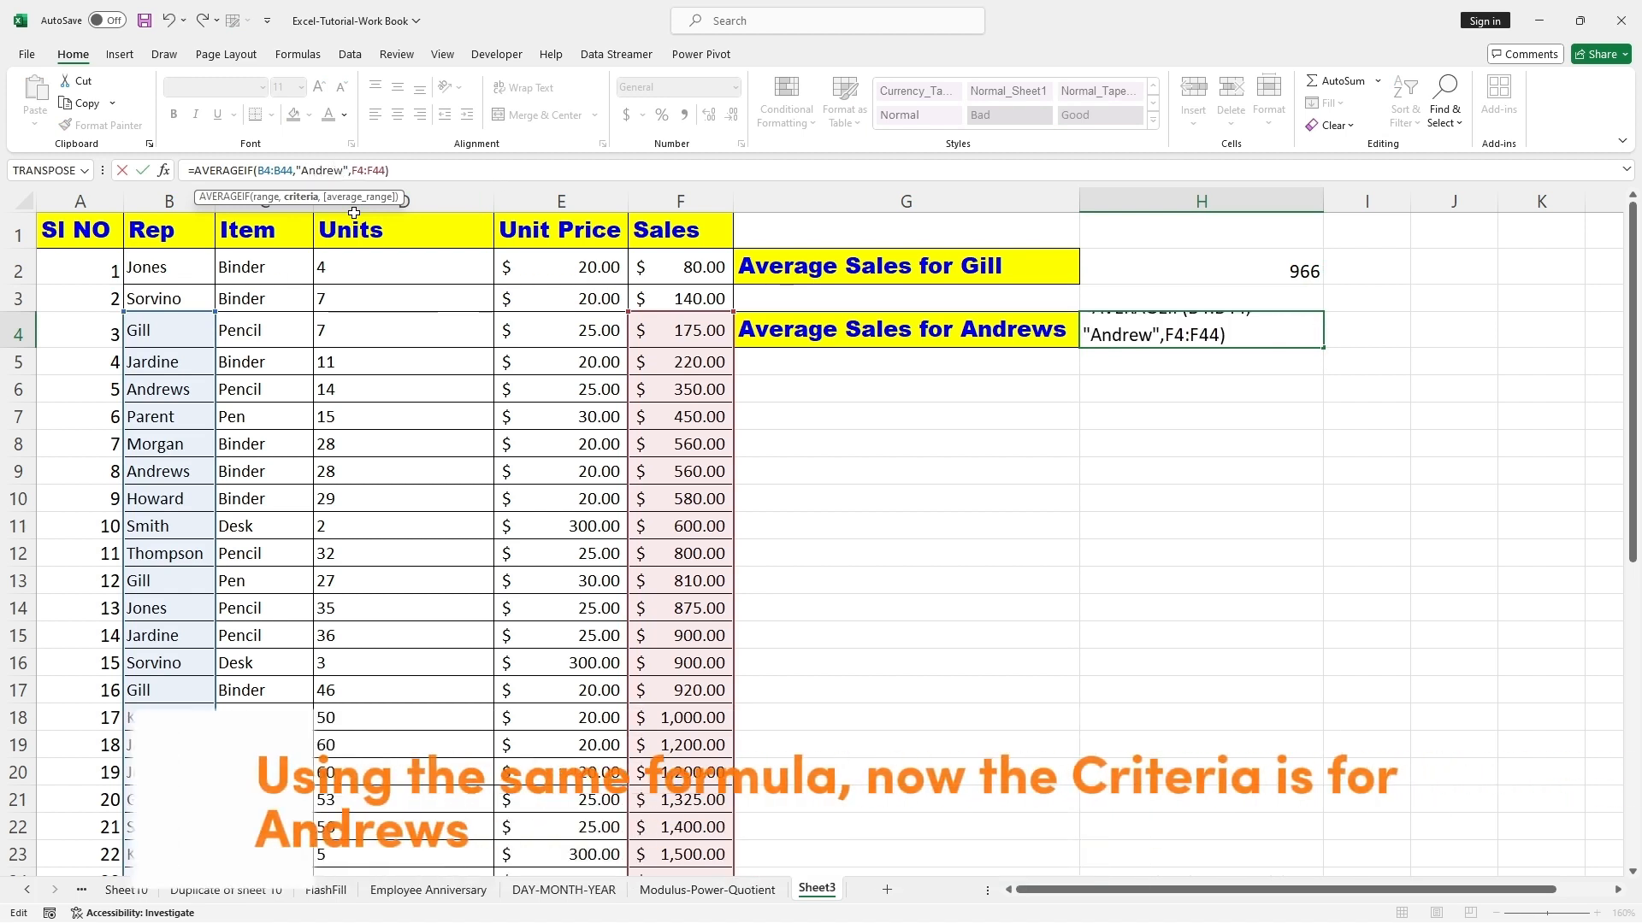
pyautogui.write('s')
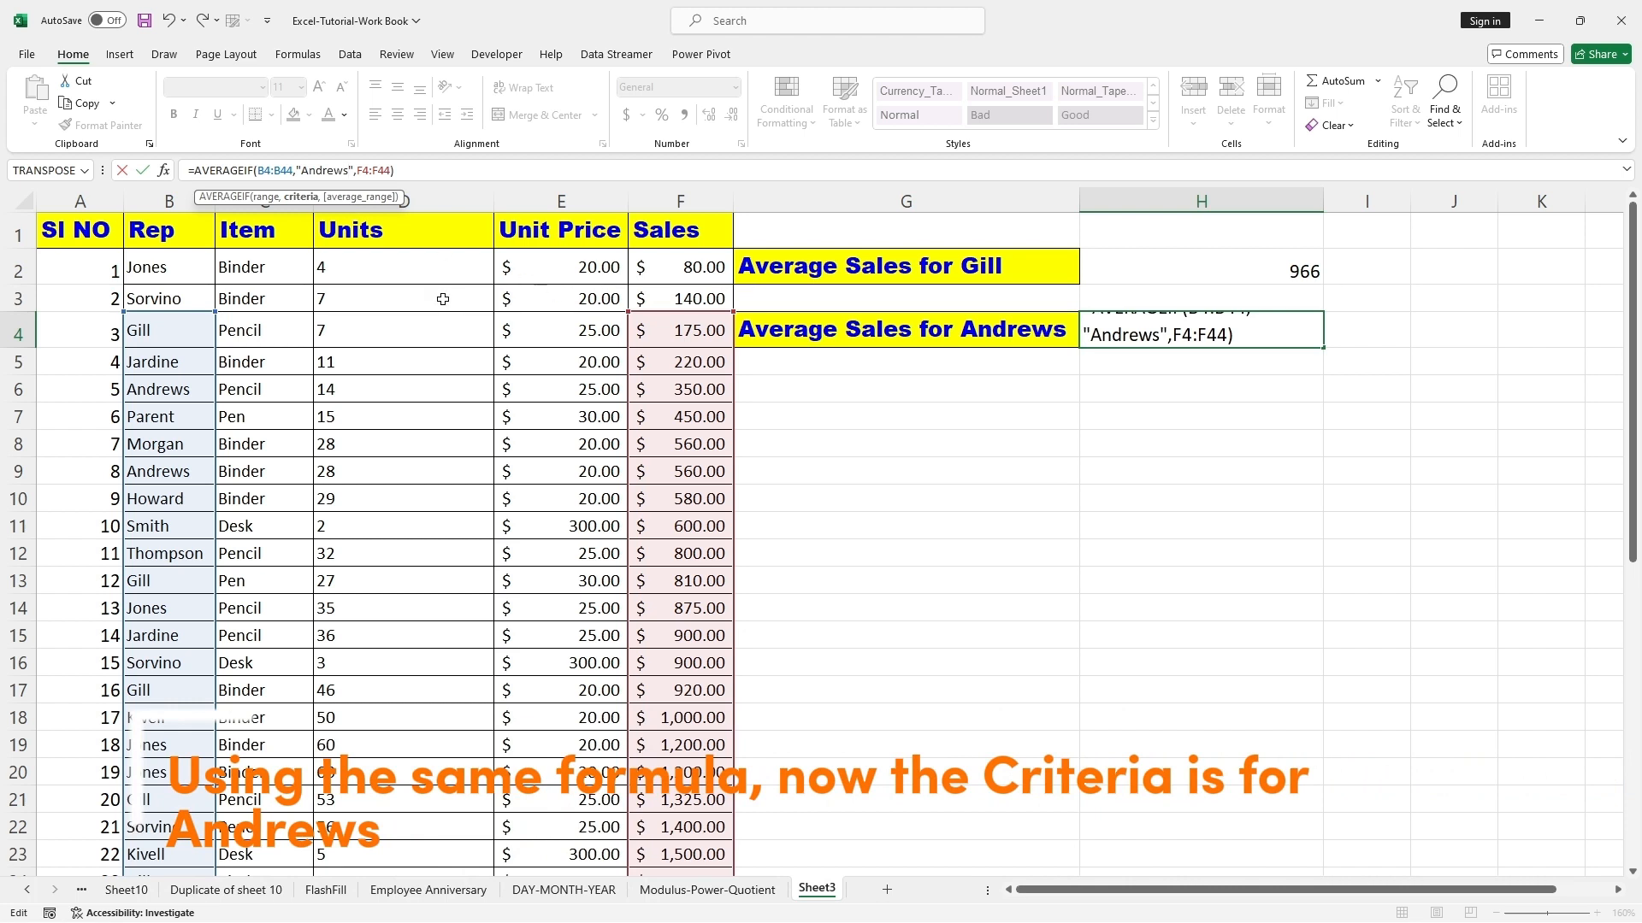
# - Adjust the H4 formula's ranges to B2:B42 and F2:F42 and enter the formula
pyautogui.moveTo(118, 313); pyautogui.dragTo(116, 254)
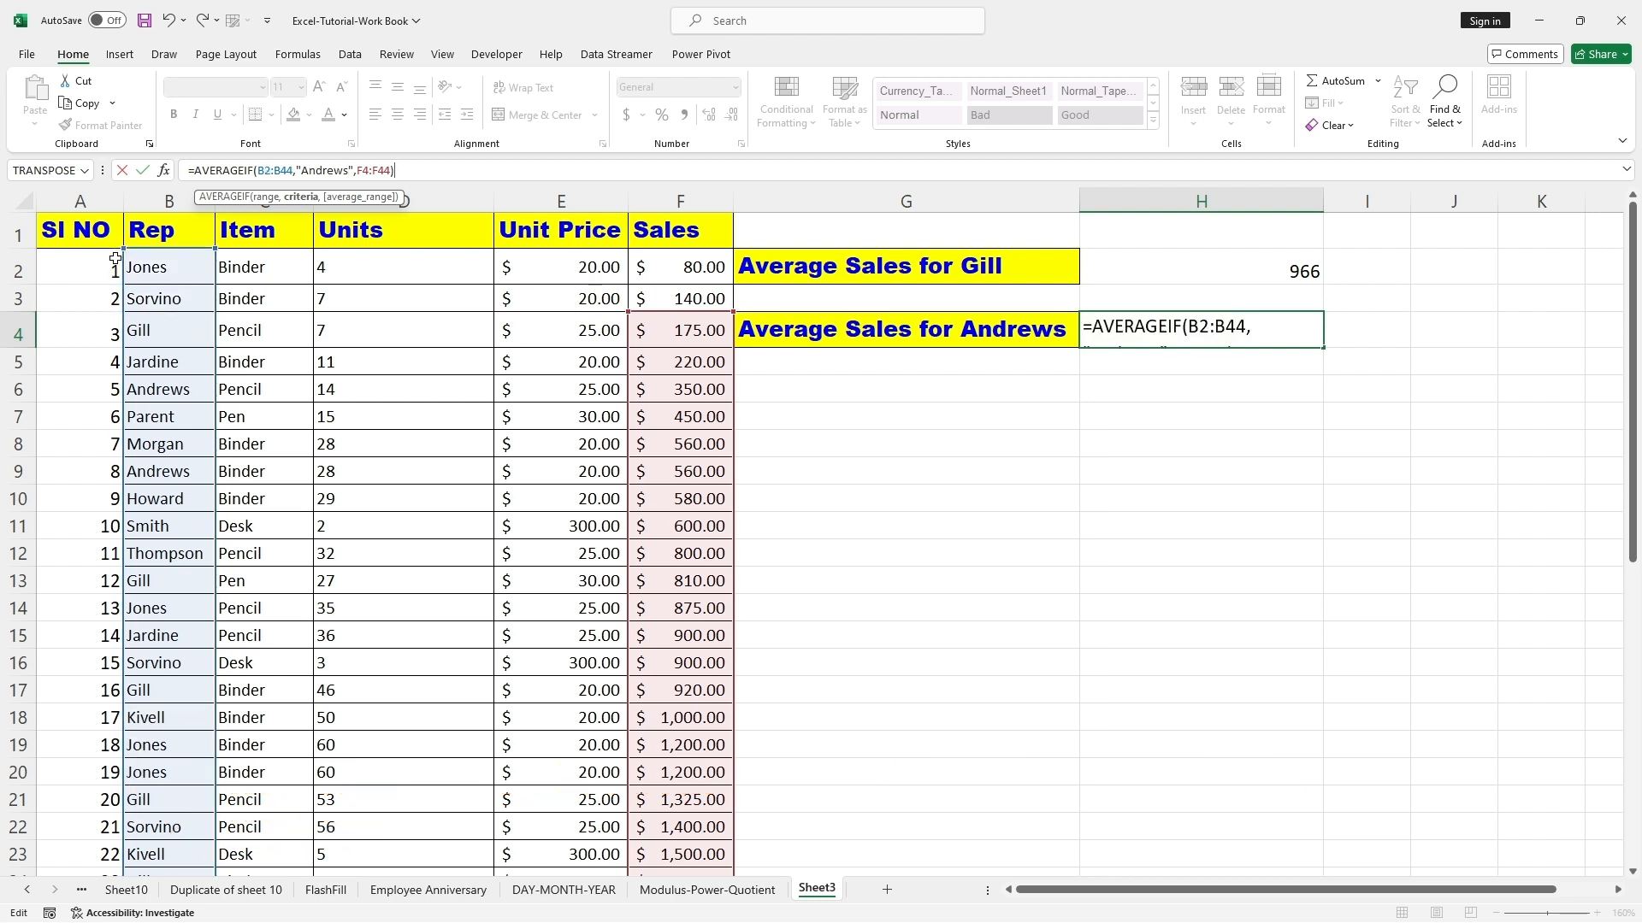
pyautogui.moveTo(625, 310); pyautogui.dragTo(613, 257)
pyautogui.scroll(-9, 676, 548)
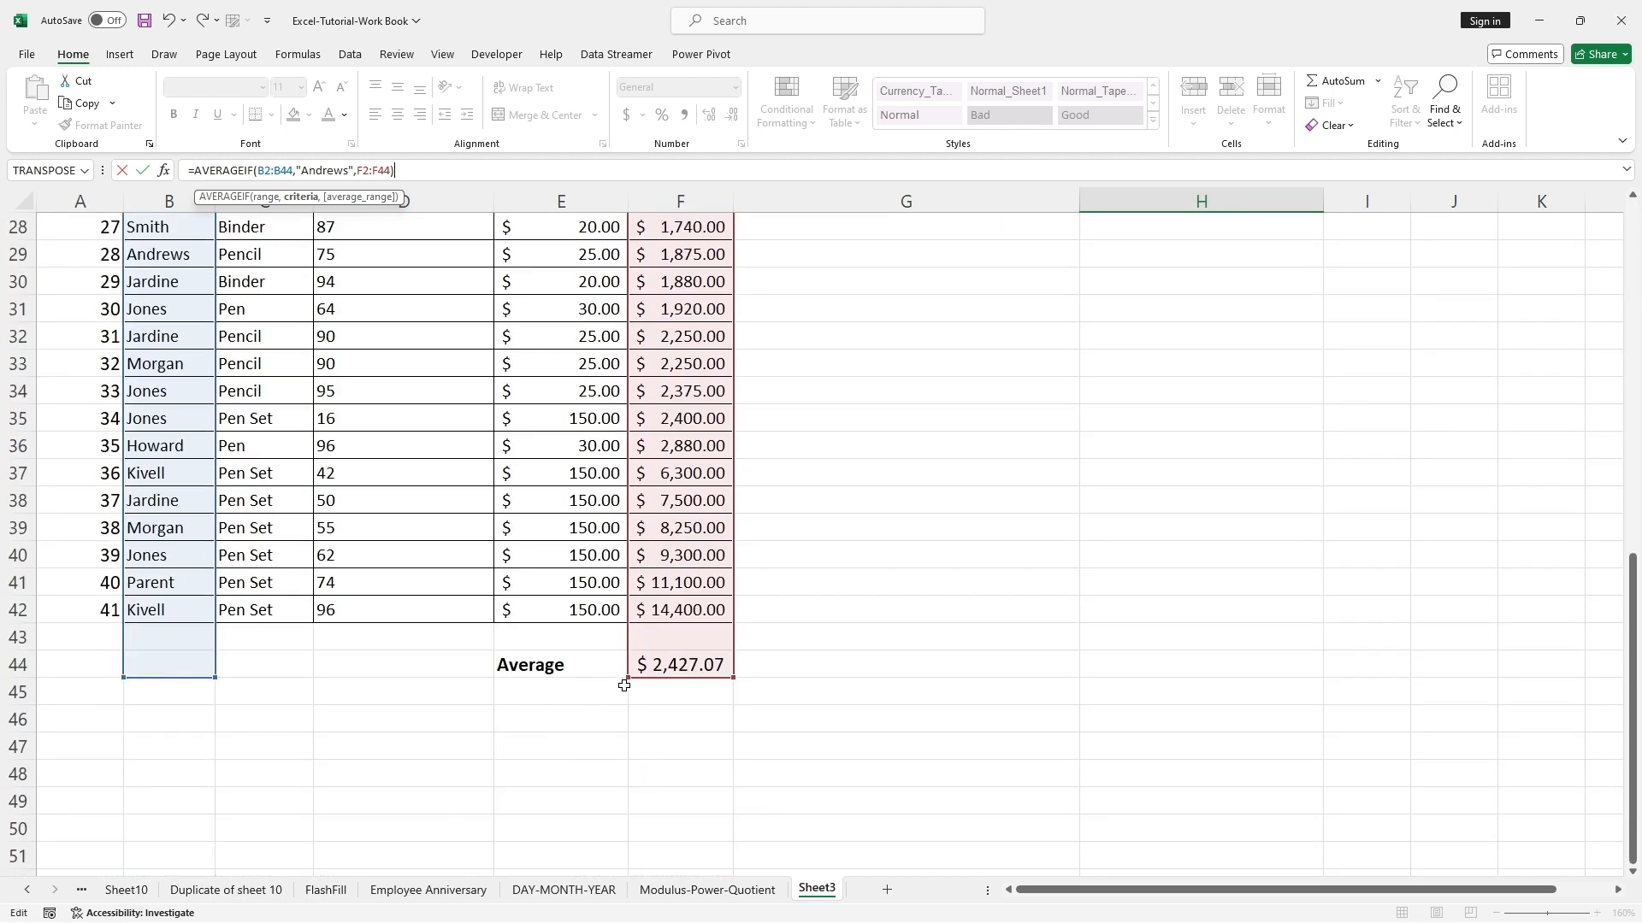
pyautogui.moveTo(627, 681); pyautogui.dragTo(634, 618)
pyautogui.moveTo(125, 673); pyautogui.dragTo(134, 625)
pyautogui.scroll(9, 509, 629)
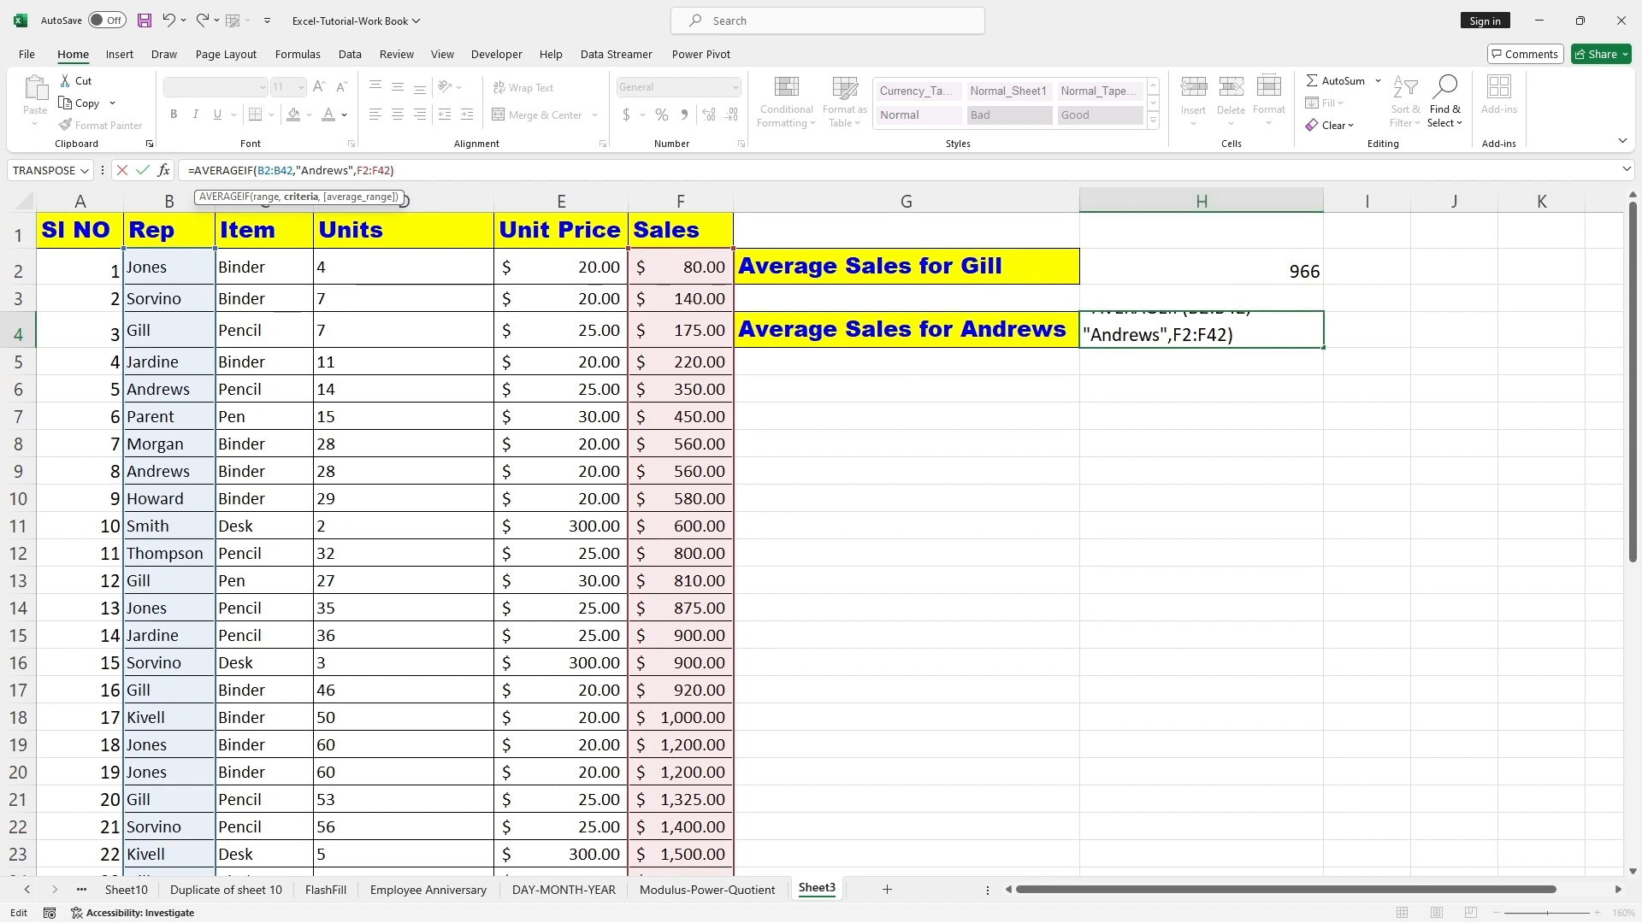
pyautogui.click(1287, 335)
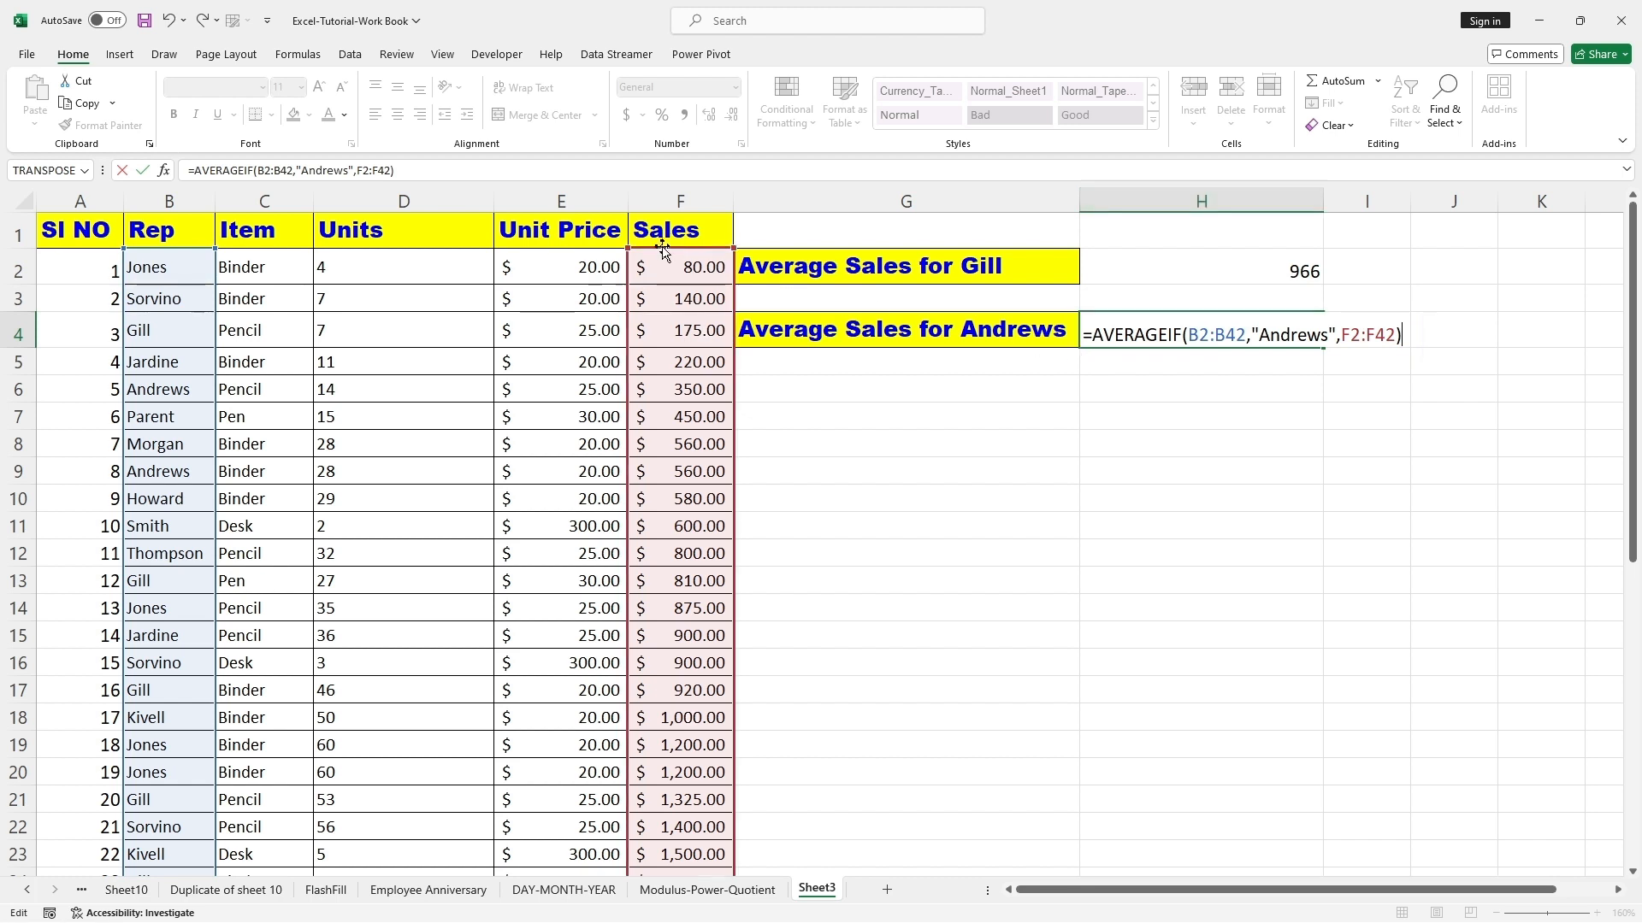
pyautogui.press('Return')
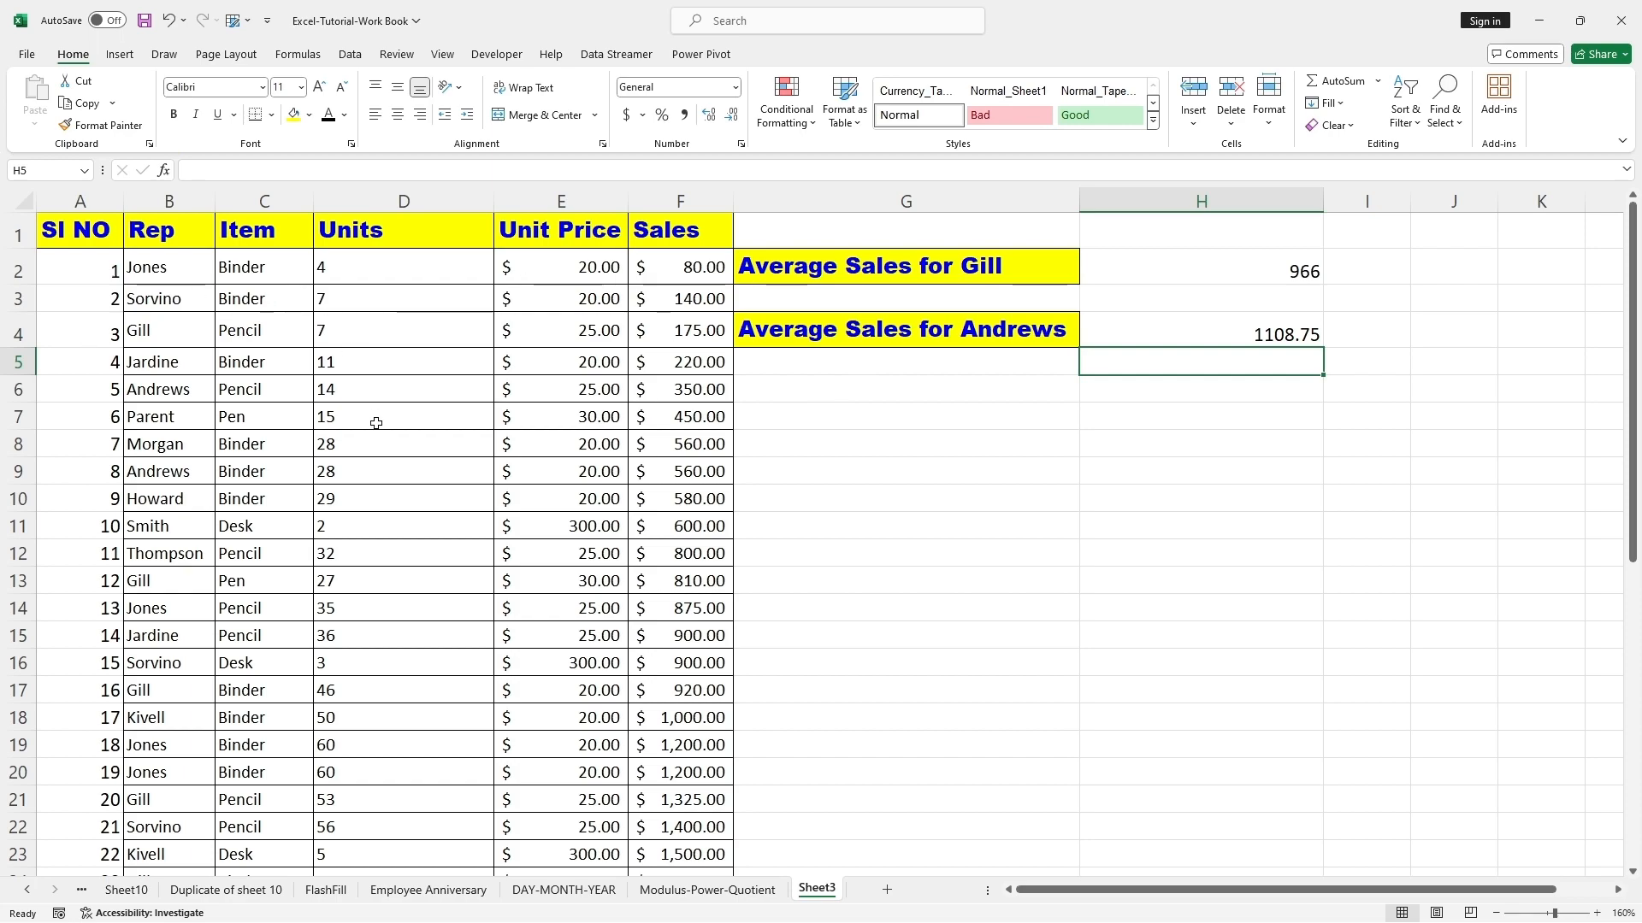
# - Examine the values in the Units column across the sales table as a basis for the next average
pyautogui.scroll(-7, 376, 424)
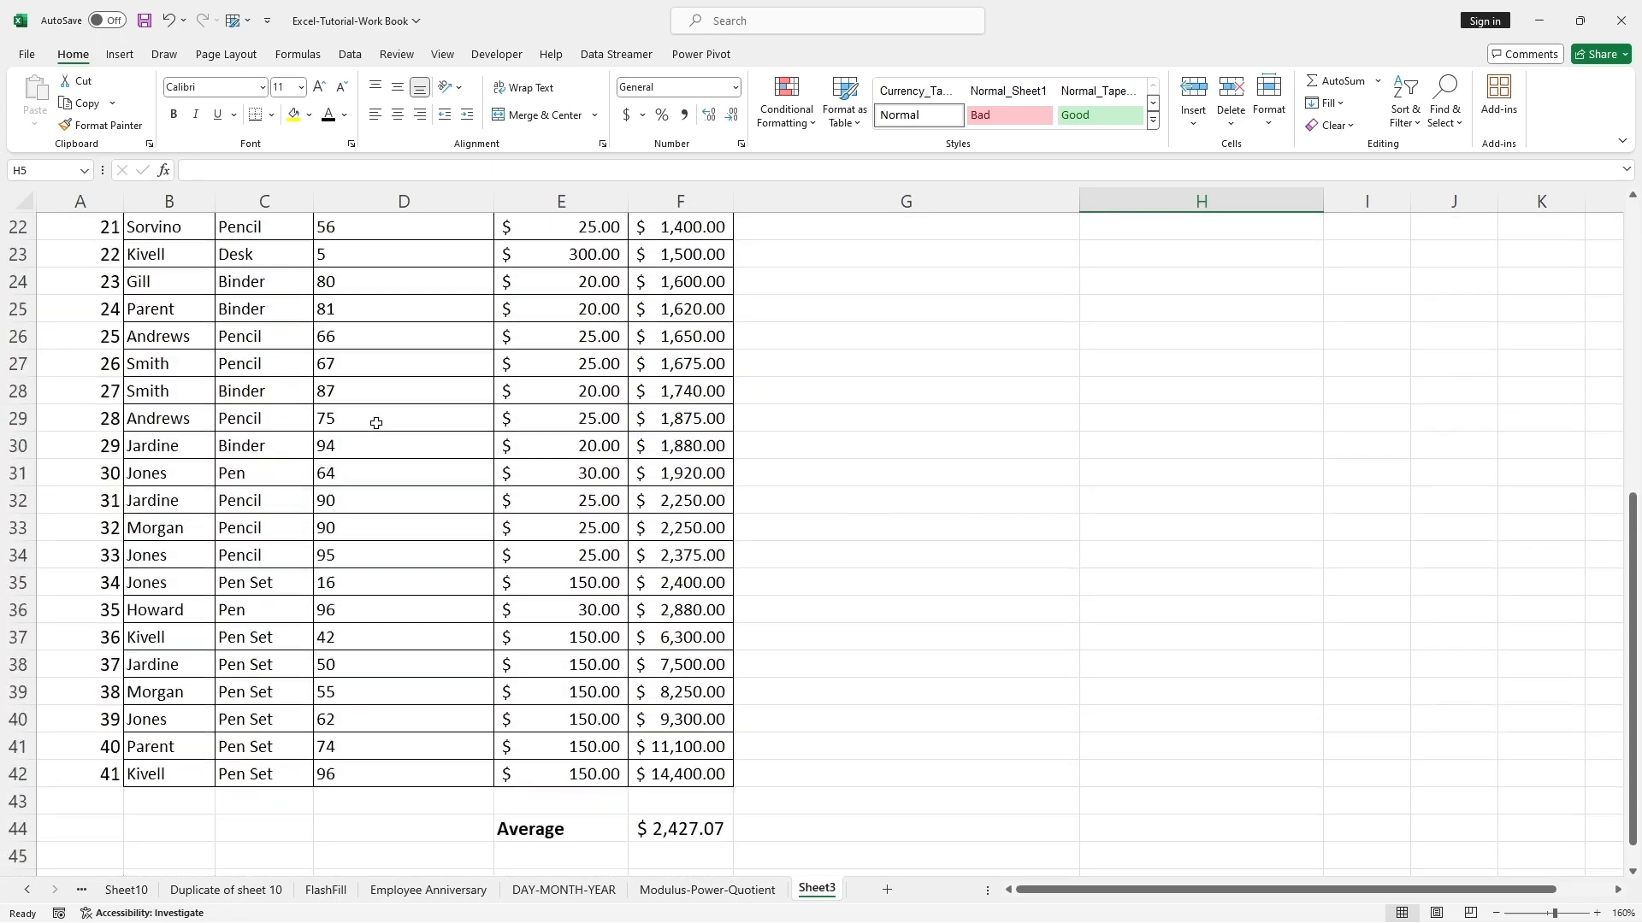
pyautogui.scroll(7, 377, 424)
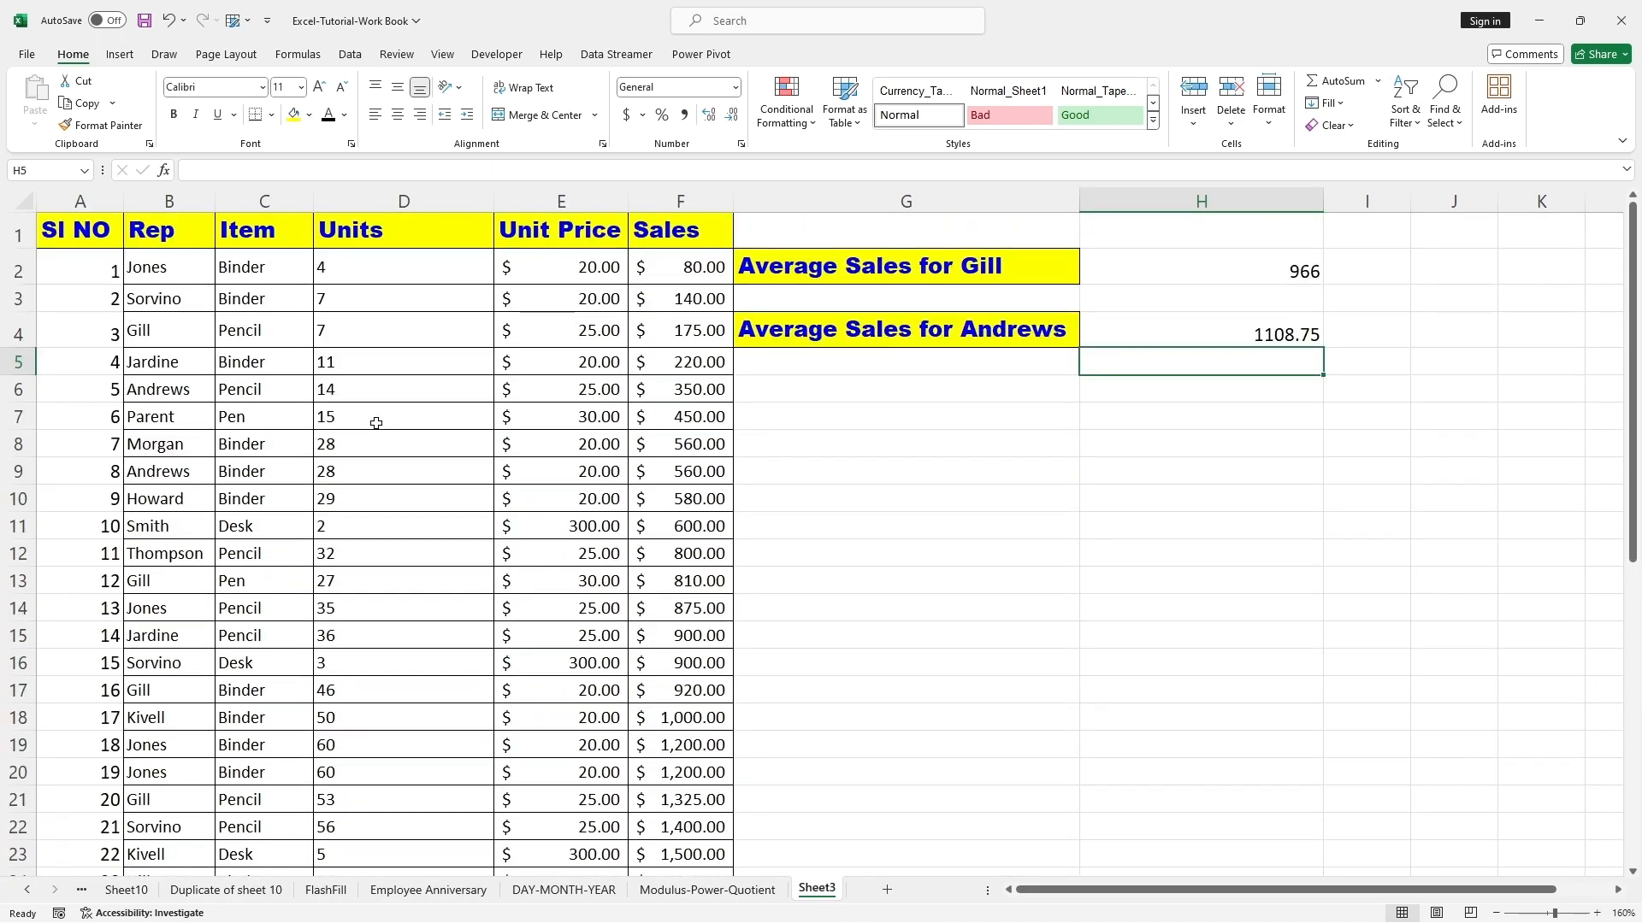
pyautogui.scroll(-3, 376, 423)
pyautogui.scroll(3, 376, 424)
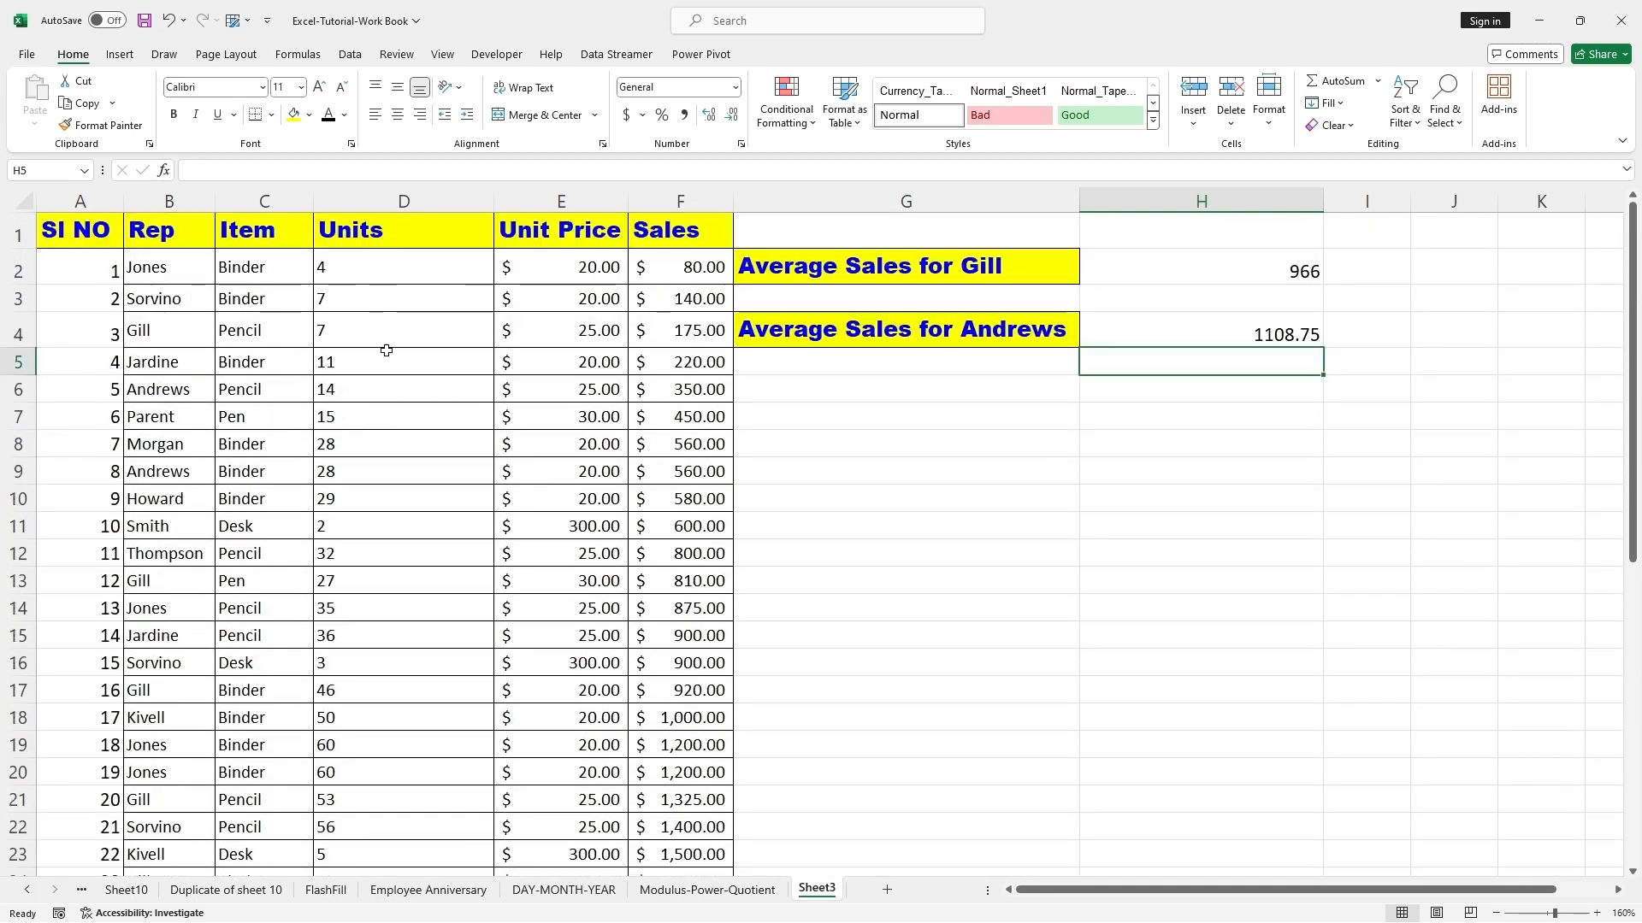
pyautogui.scroll(-2, 407, 541)
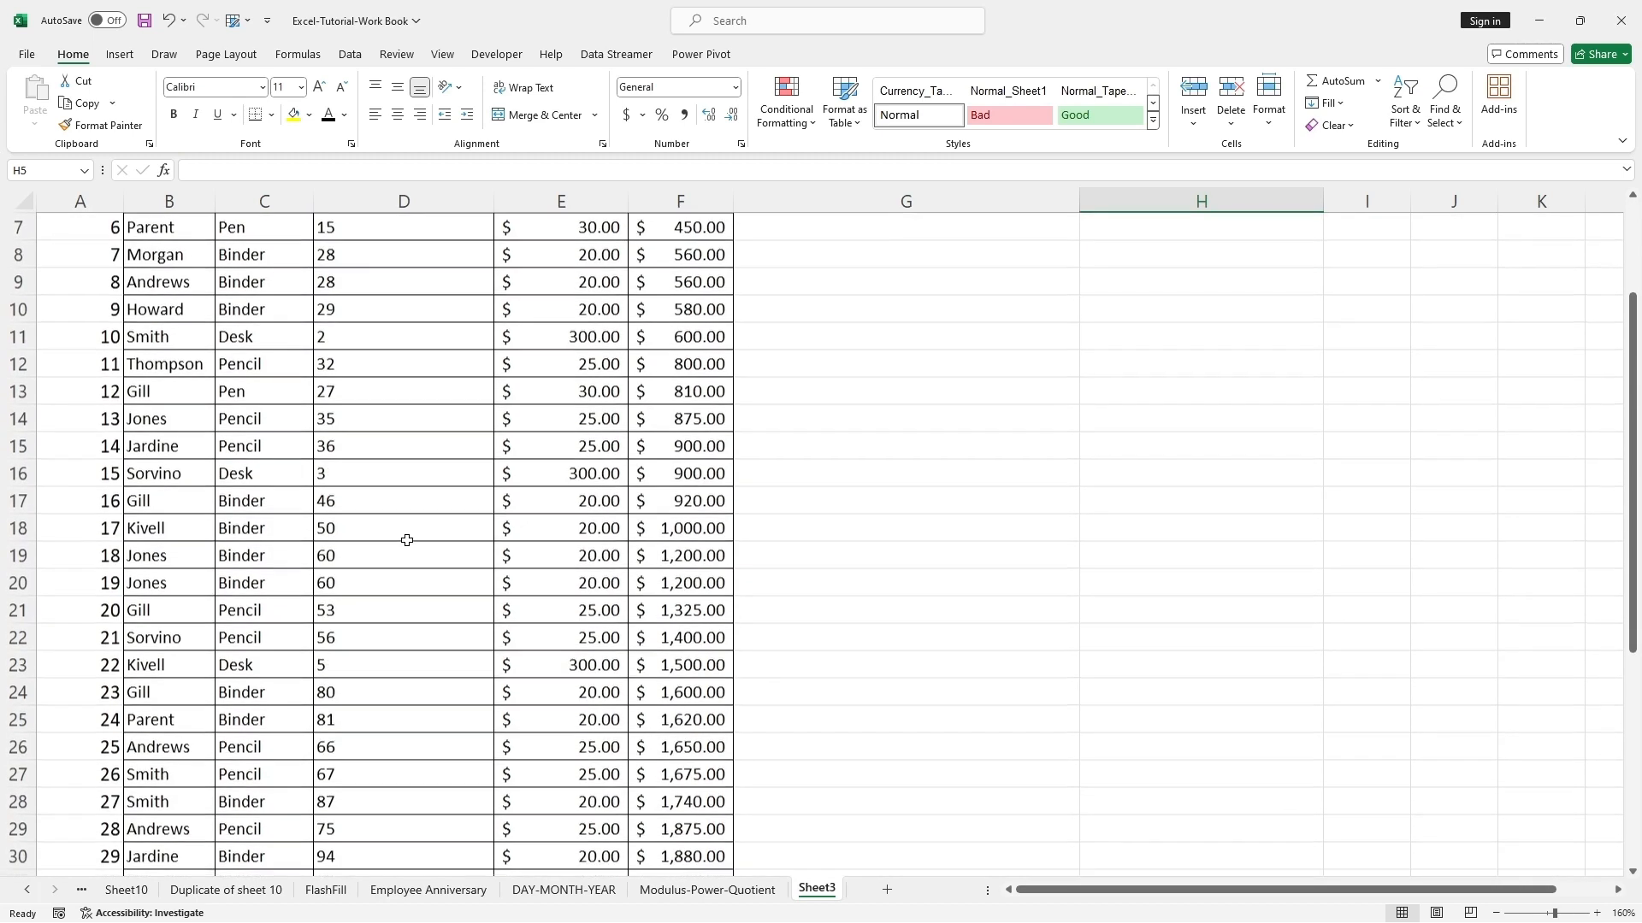
pyautogui.click(342, 532)
pyautogui.scroll(2, 376, 580)
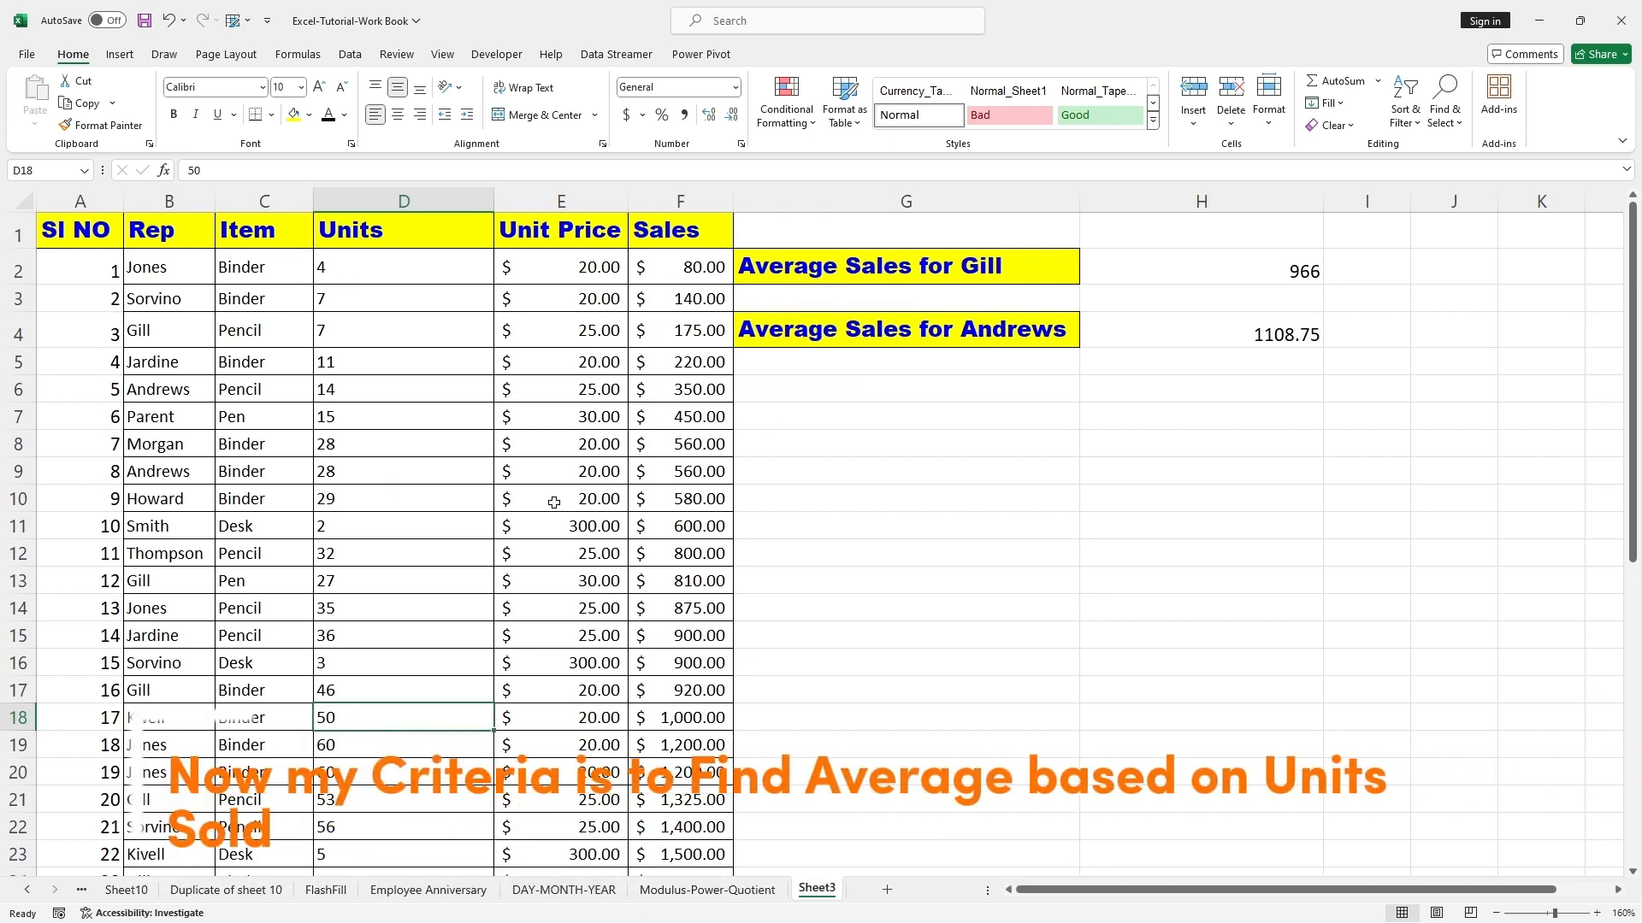
pyautogui.click(381, 553)
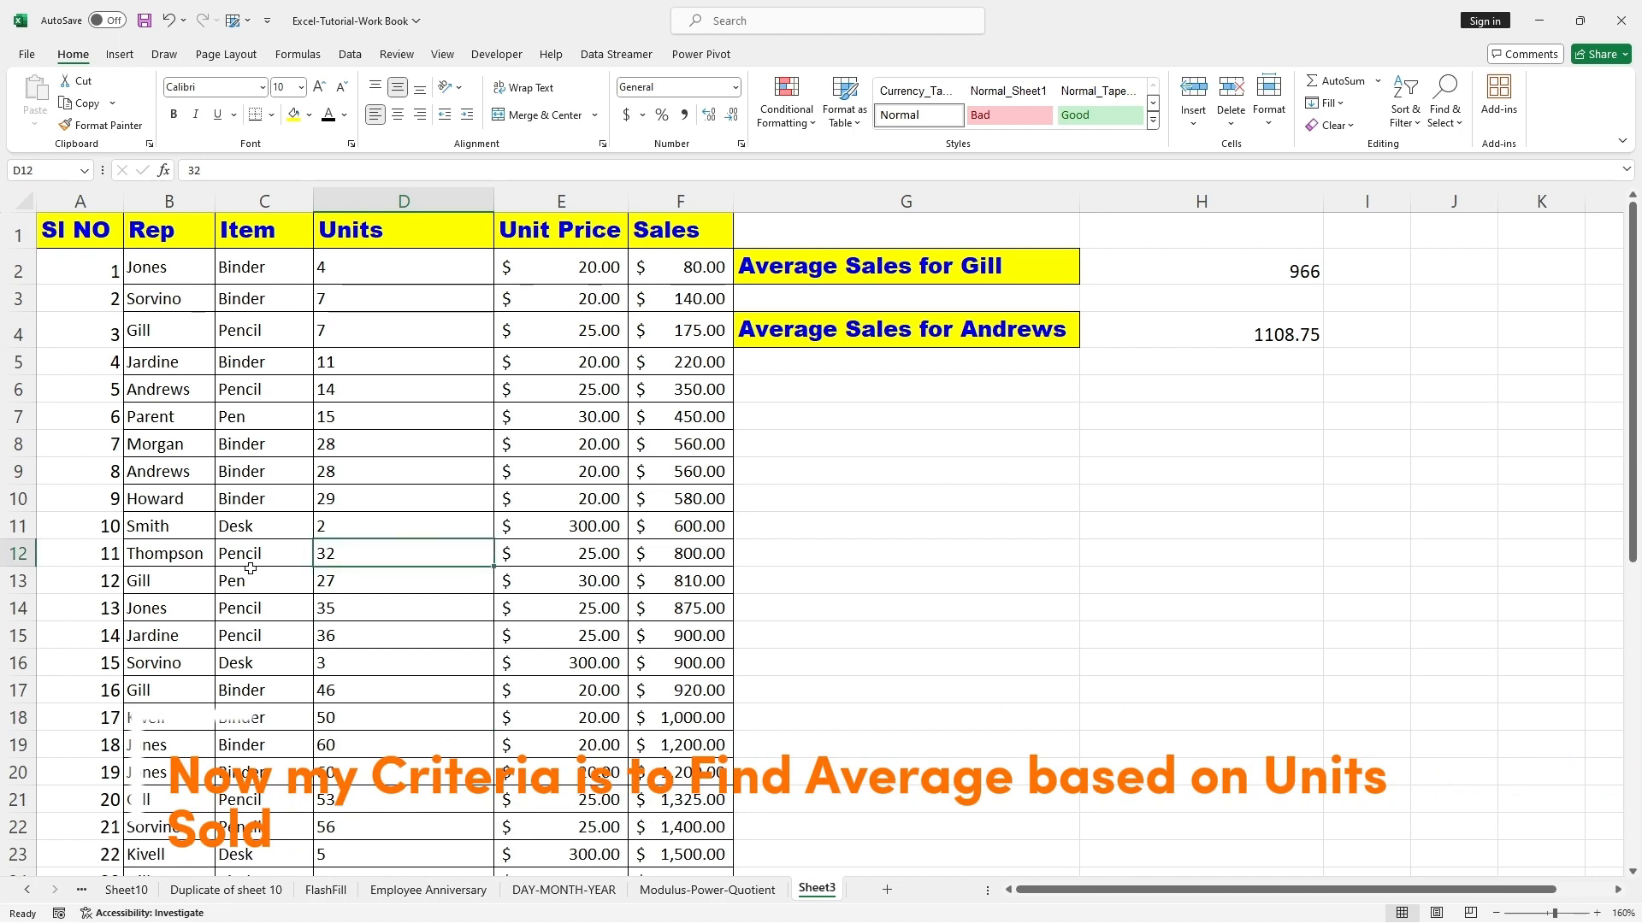
pyautogui.scroll(-3, 403, 352)
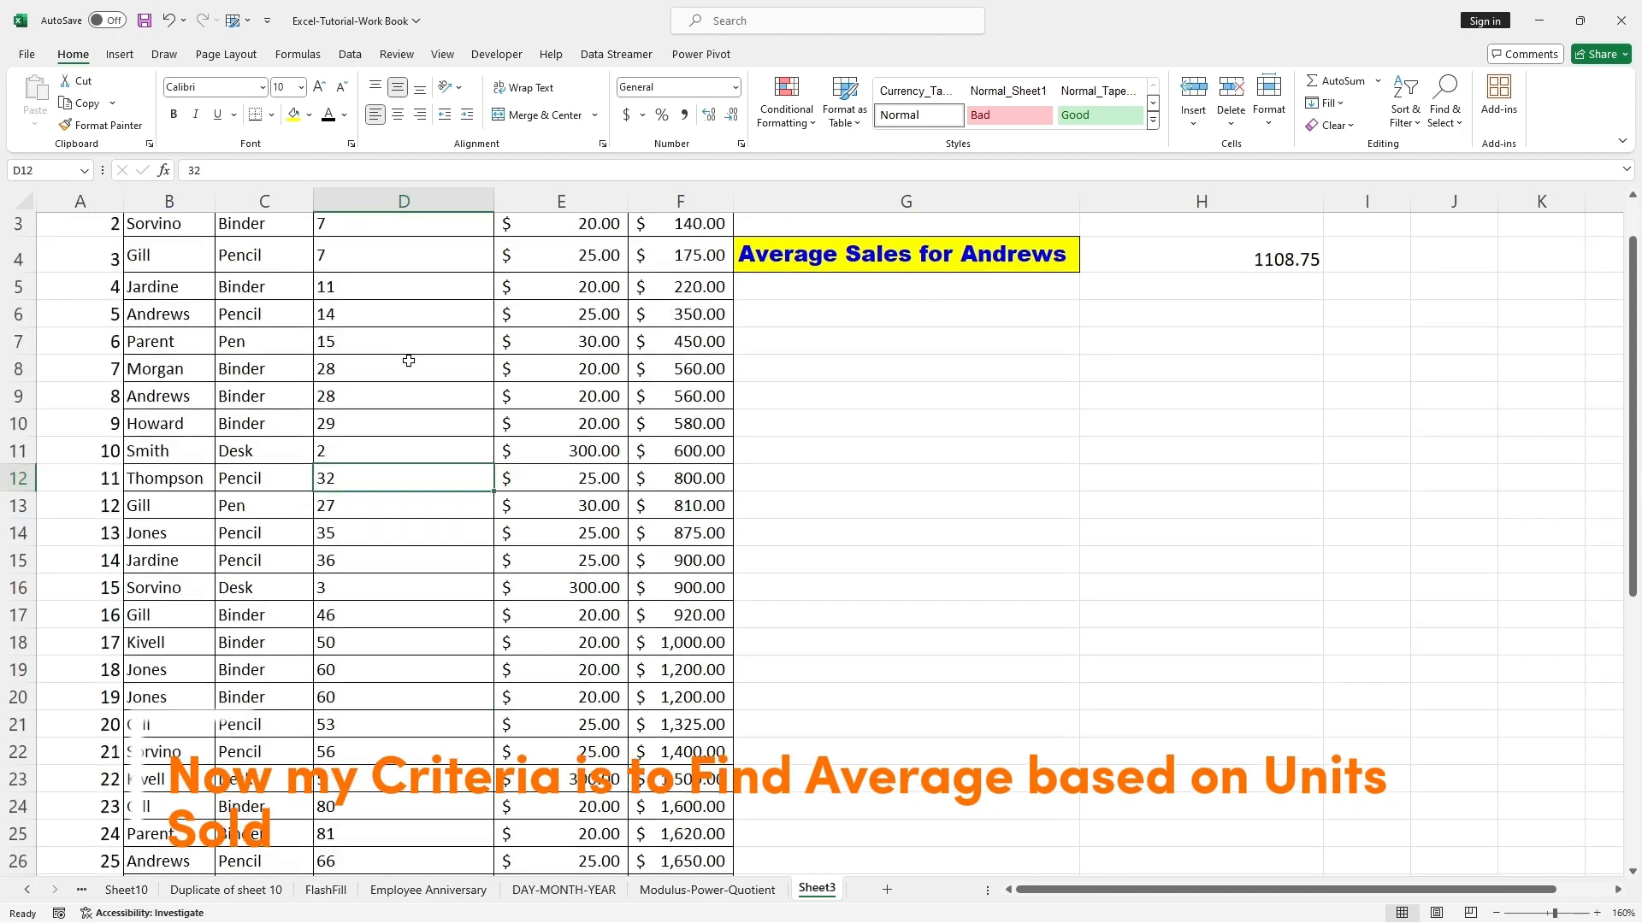
pyautogui.scroll(3, 380, 462)
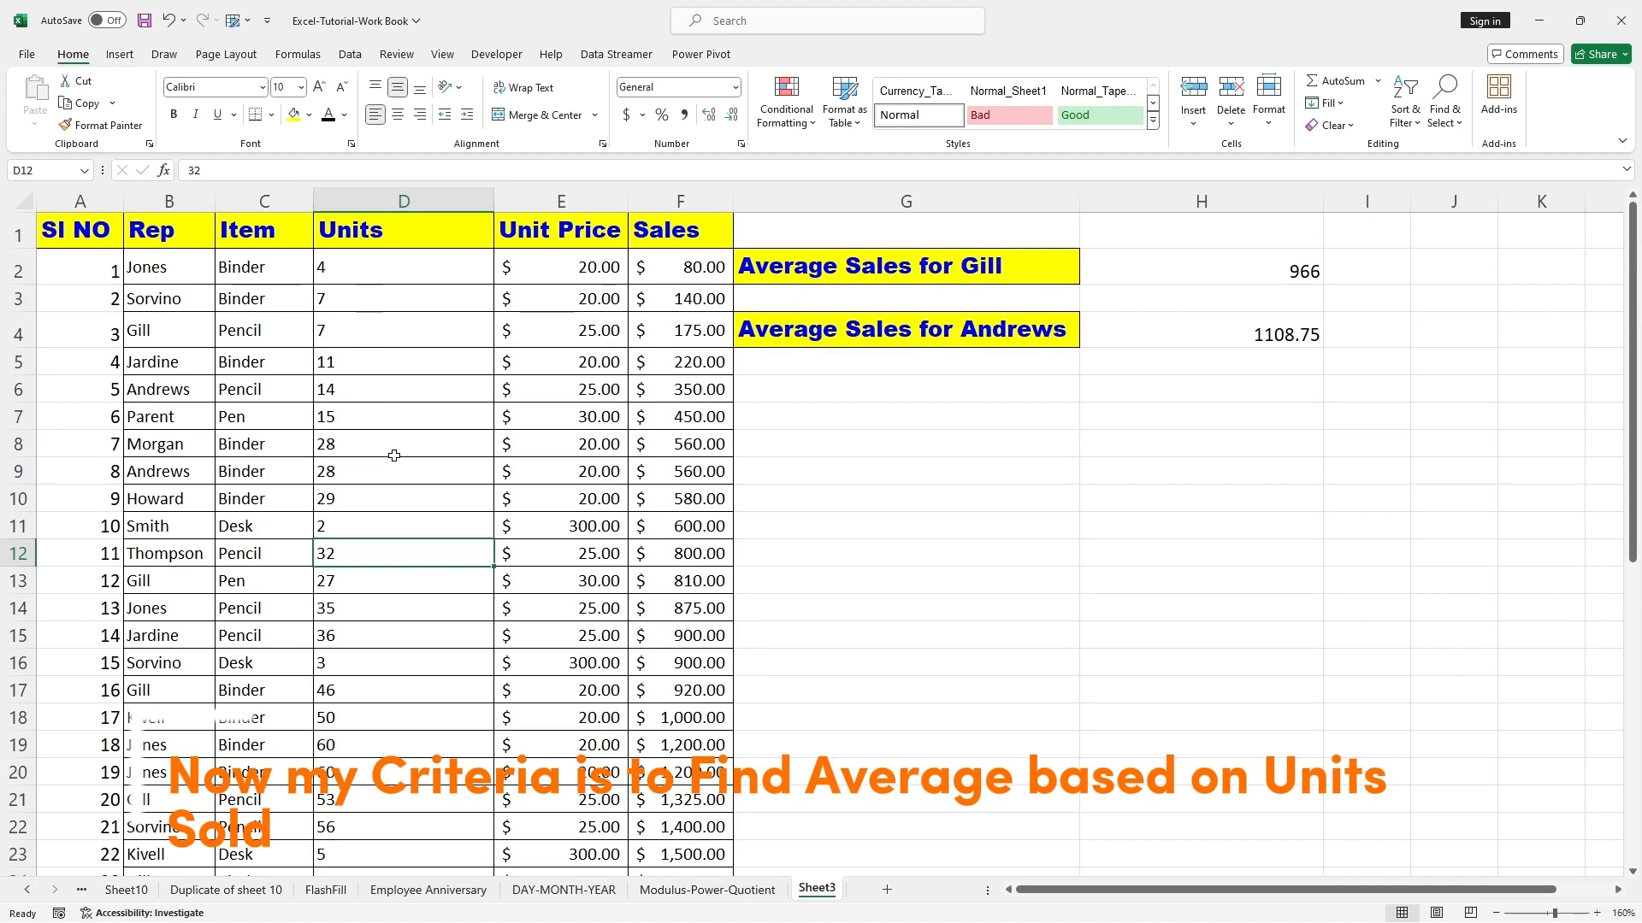
pyautogui.scroll(-2, 394, 455)
pyautogui.scroll(2, 769, 419)
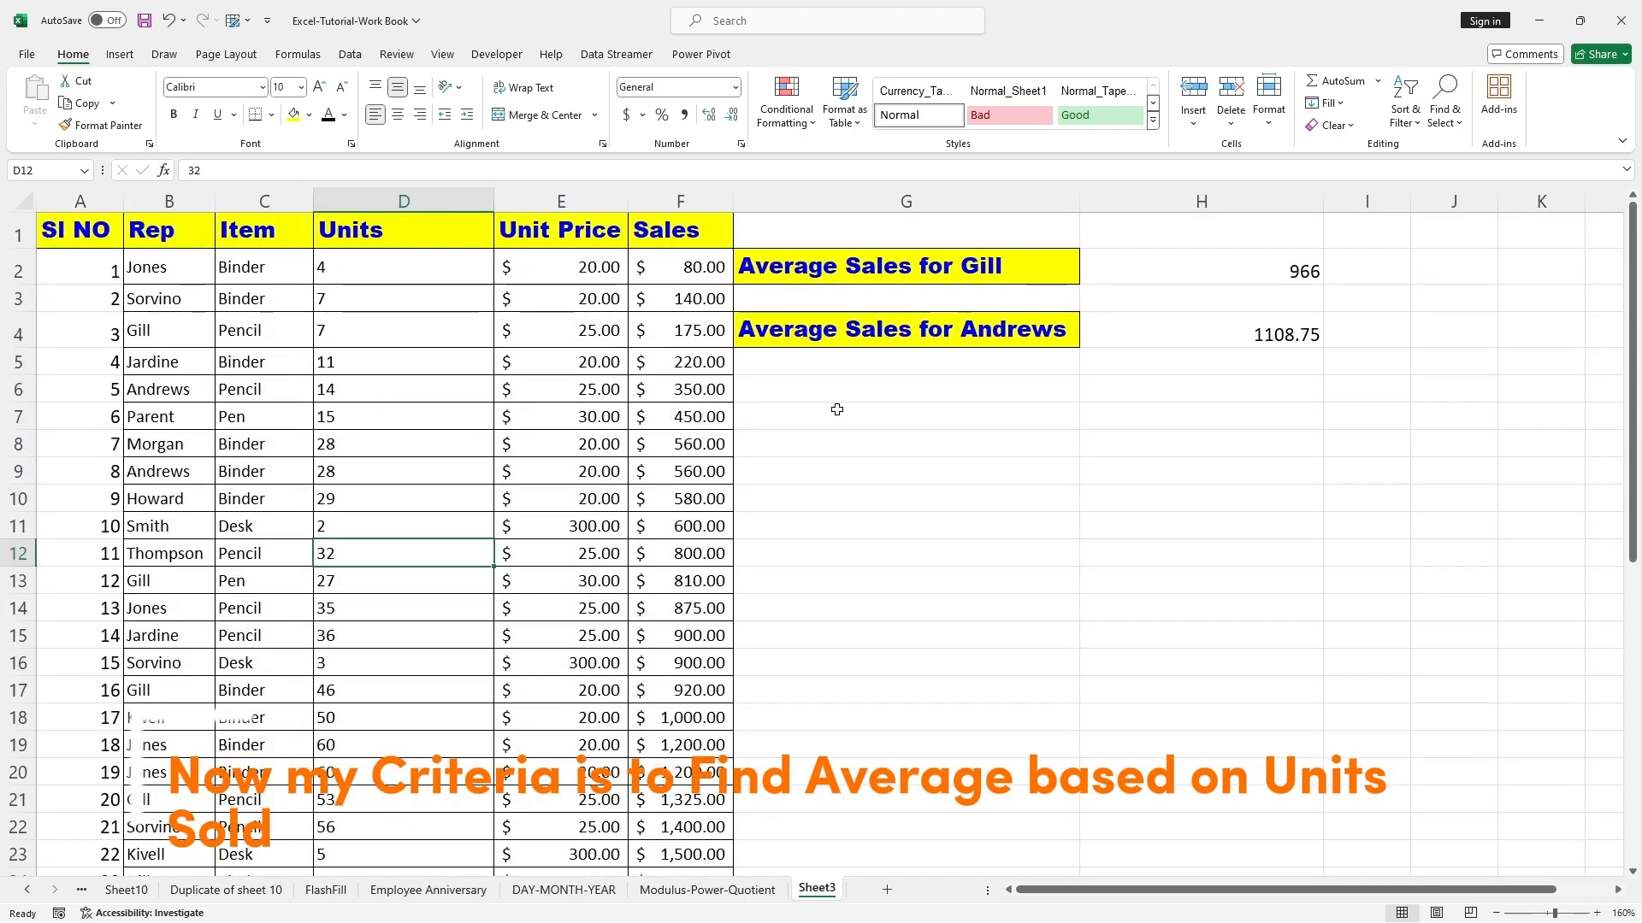
# - Enter the label "Average Sales Greater than Units 50" in cell G7
pyautogui.click(763, 420)
pyautogui.write('Av')
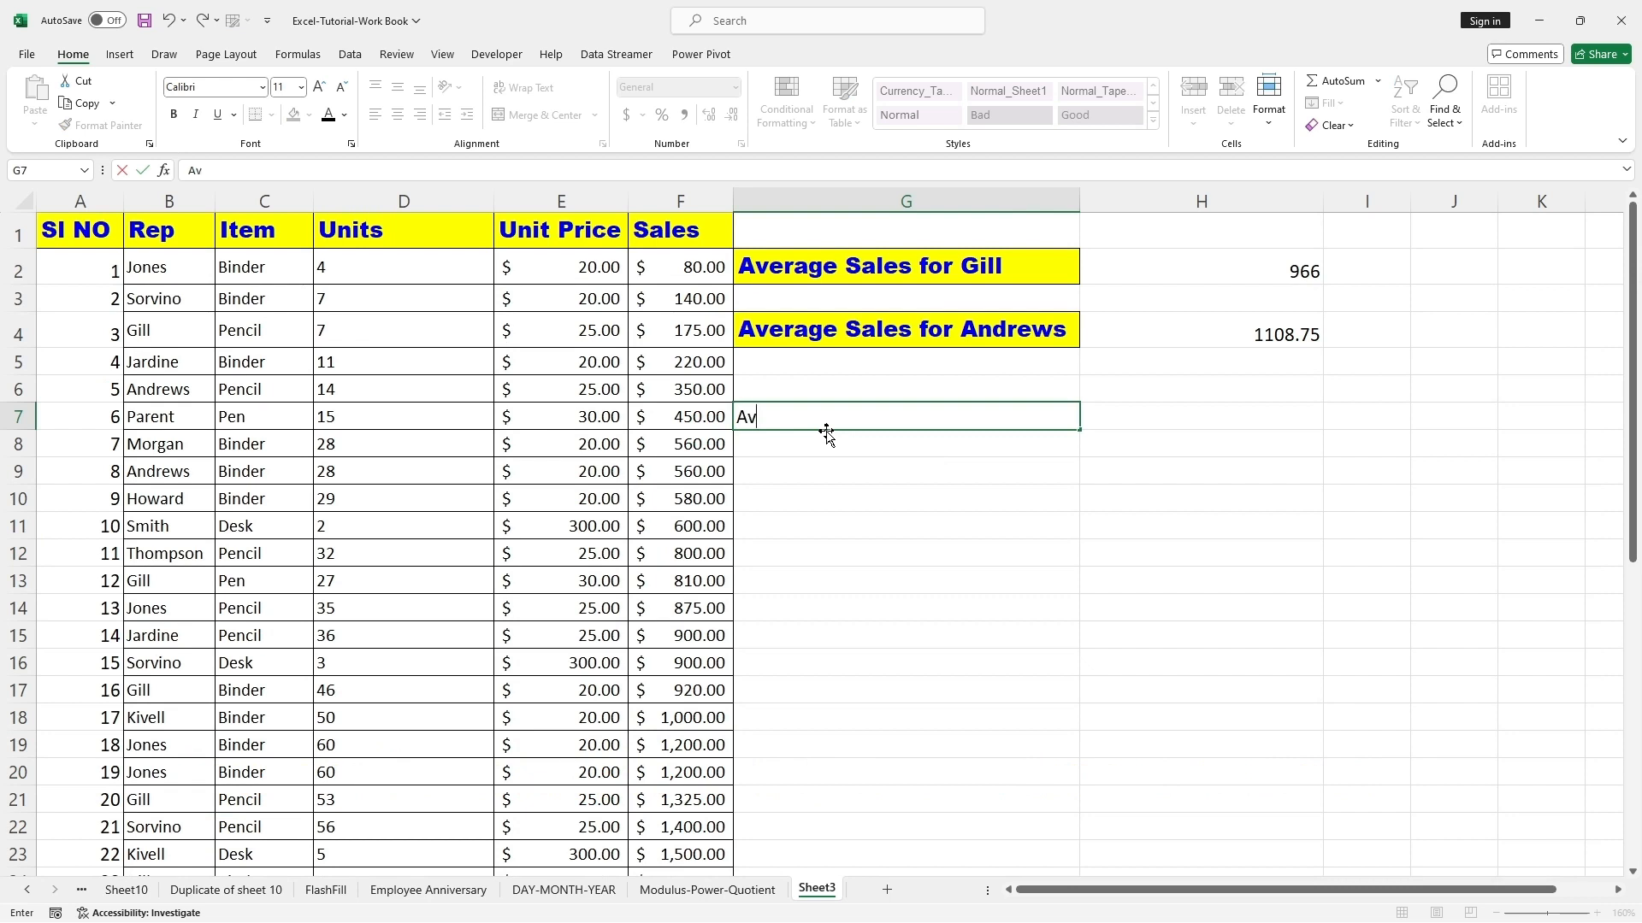
pyautogui.write('erage Sales Greate')
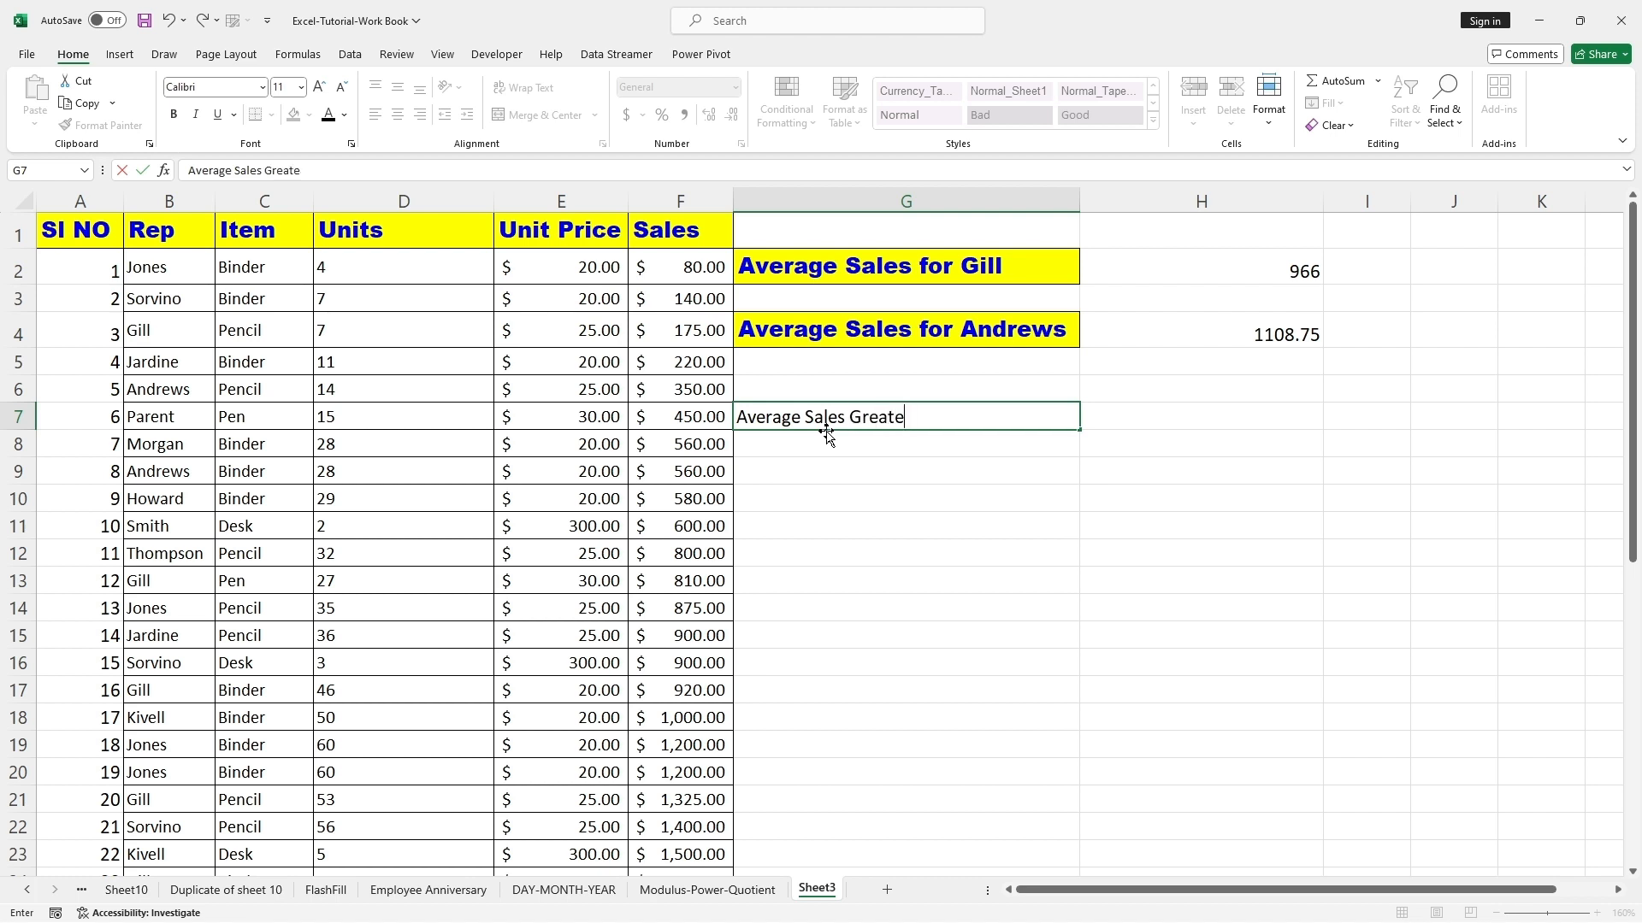
pyautogui.write('r than Units')
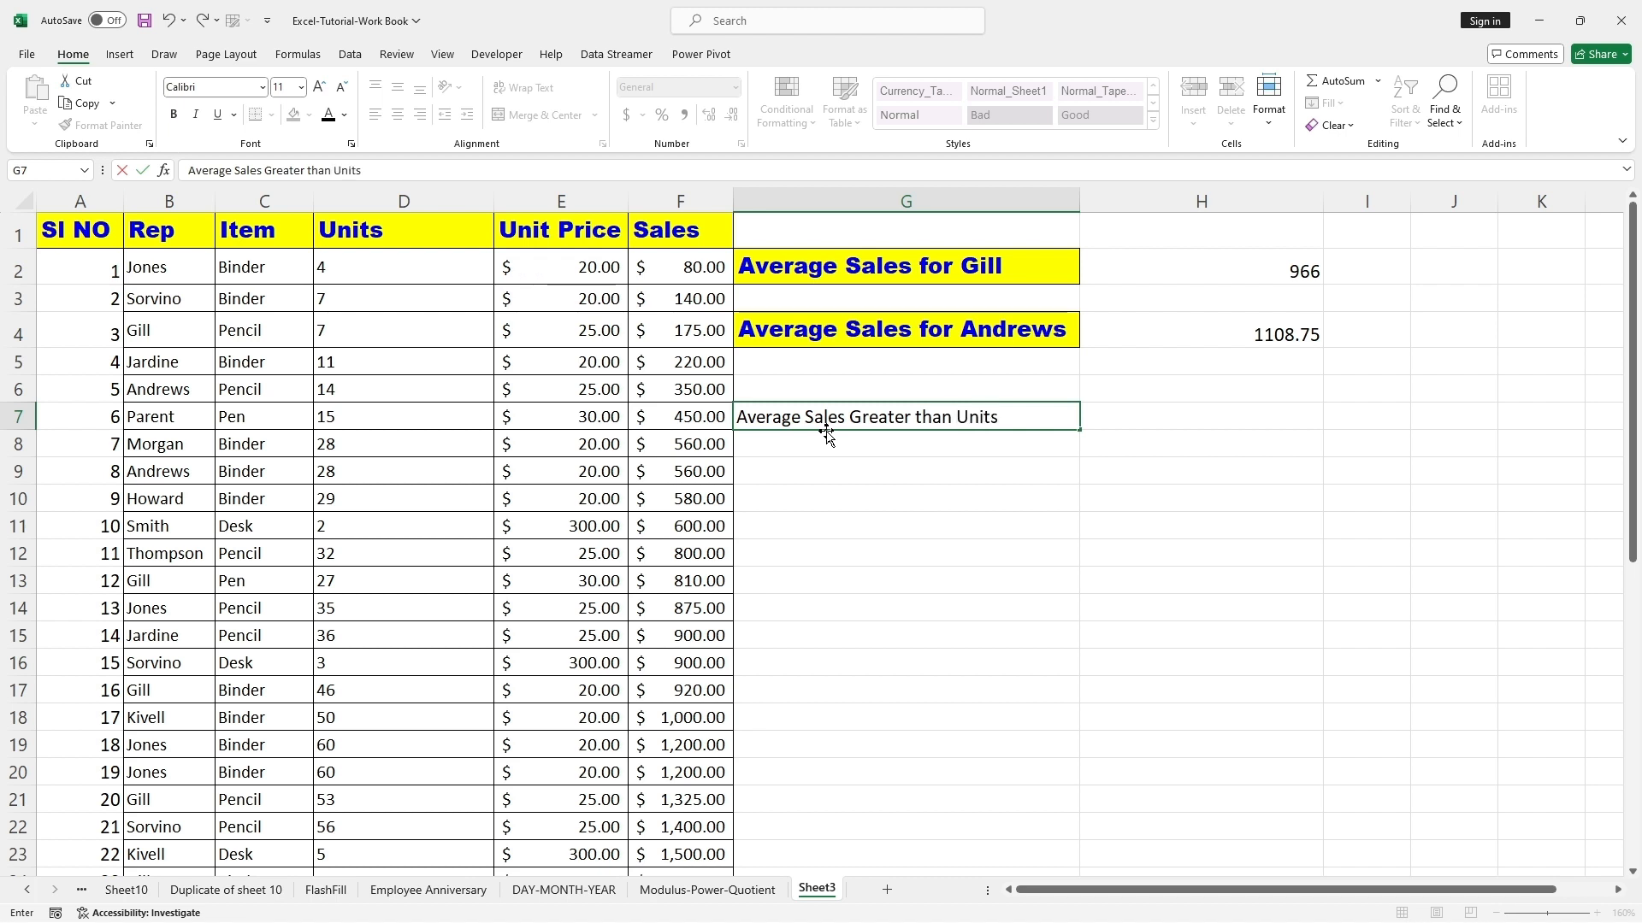
pyautogui.write(' 50')
pyautogui.click(908, 515)
# - Copy the formatting of label G4 onto G7 and widen column G to fit the whole label
pyautogui.click(838, 329)
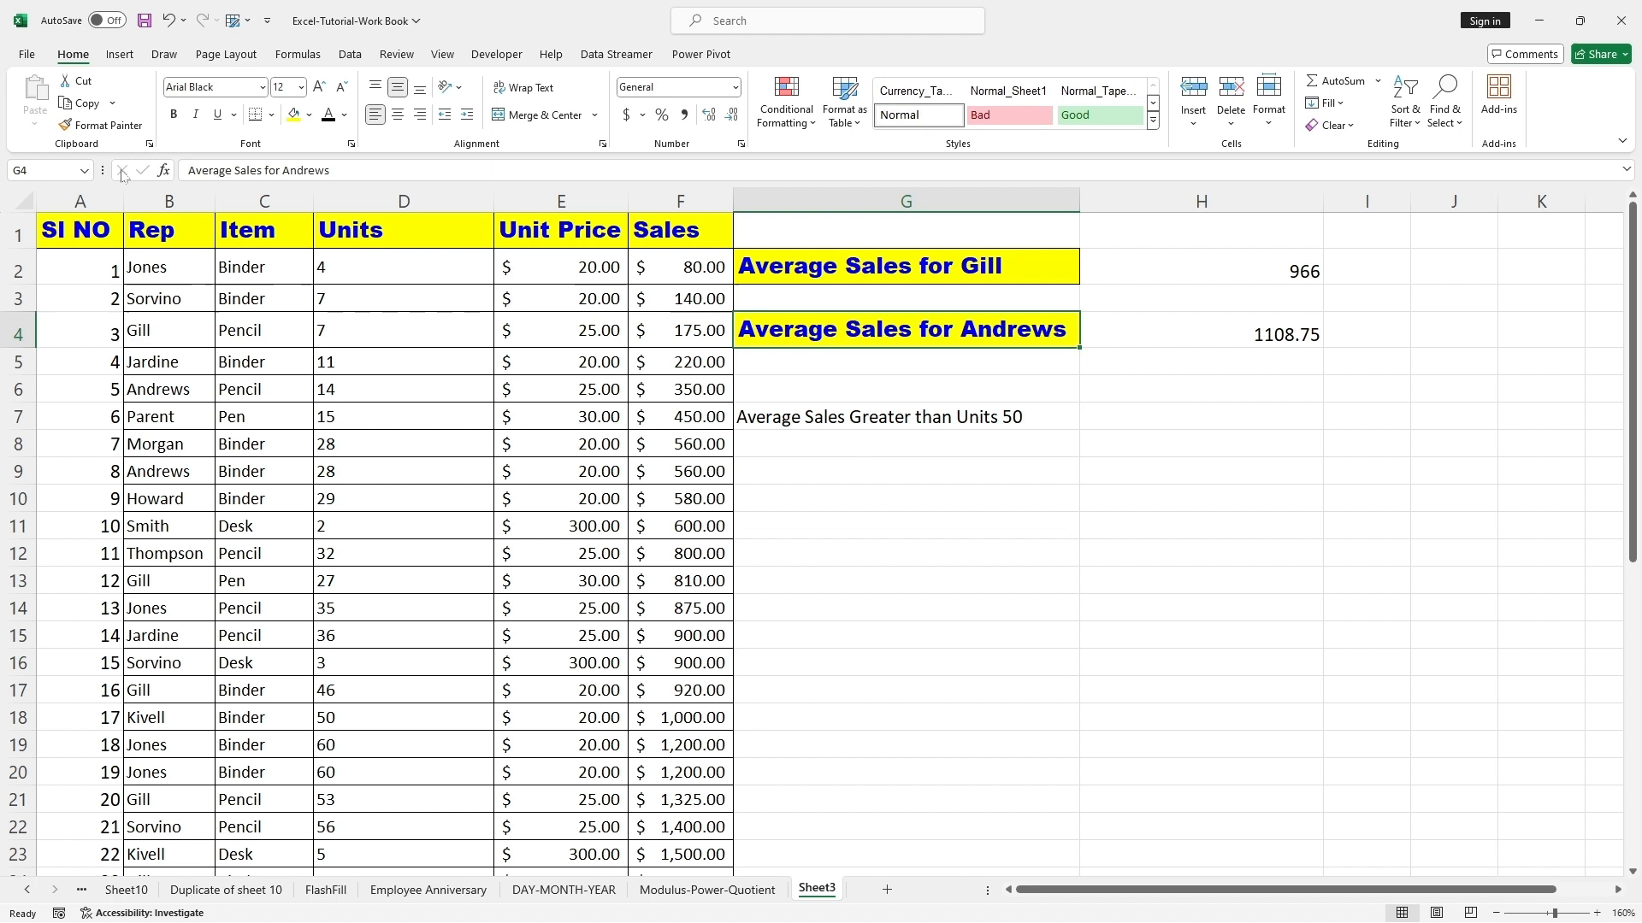
pyautogui.click(101, 125)
pyautogui.click(1056, 418)
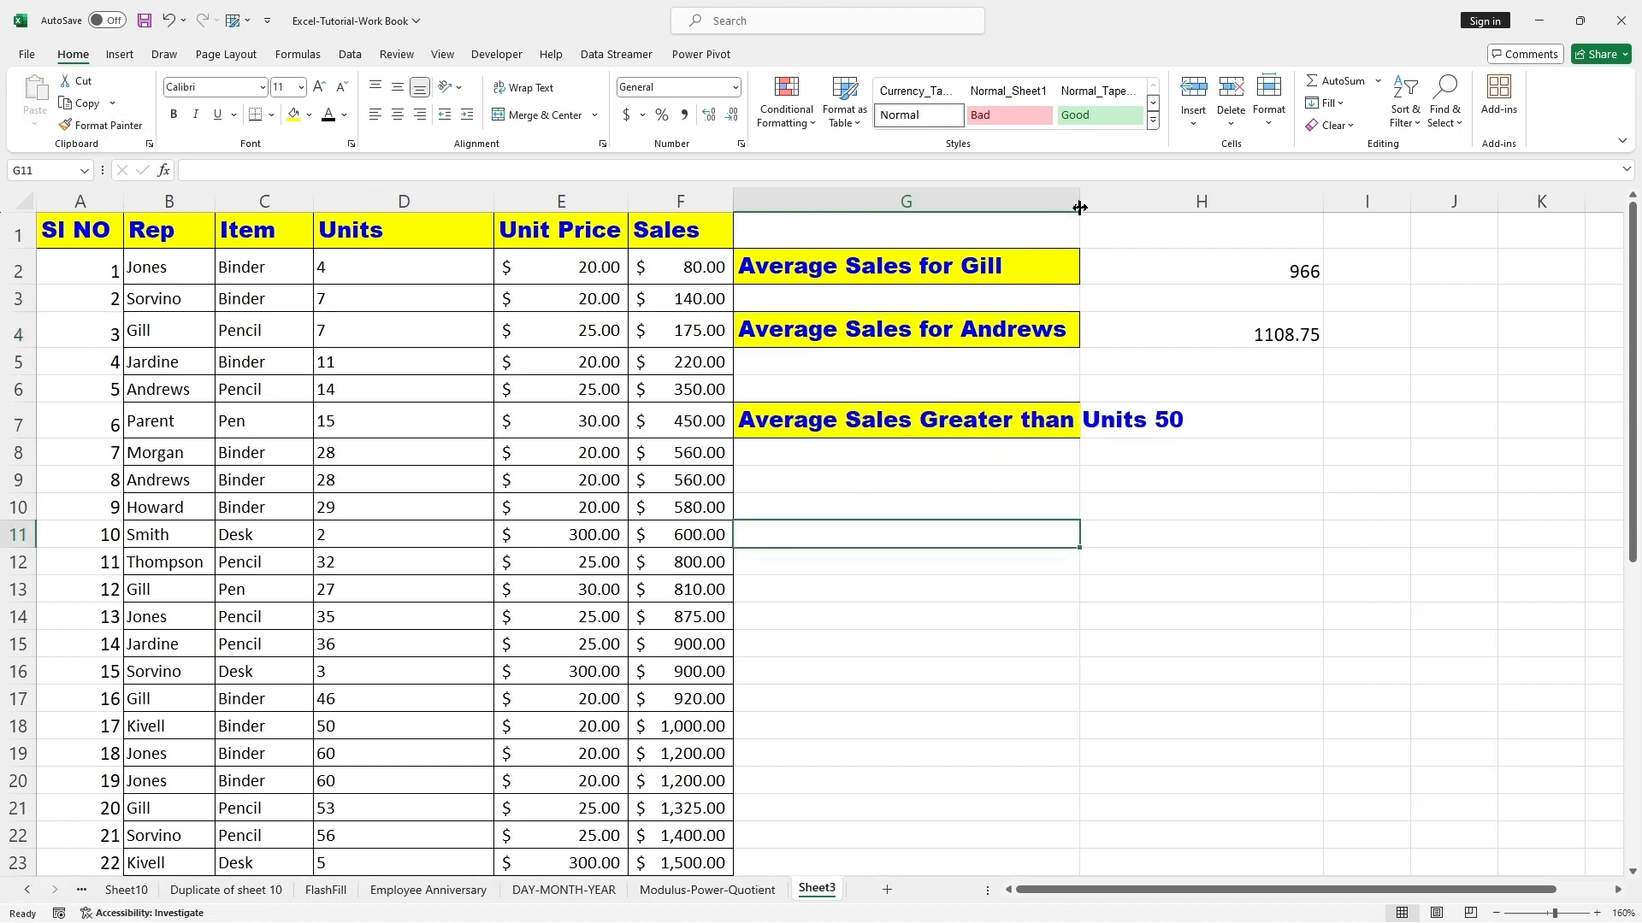
pyautogui.moveTo(1080, 206); pyautogui.dragTo(1198, 207)
pyautogui.click(1228, 539)
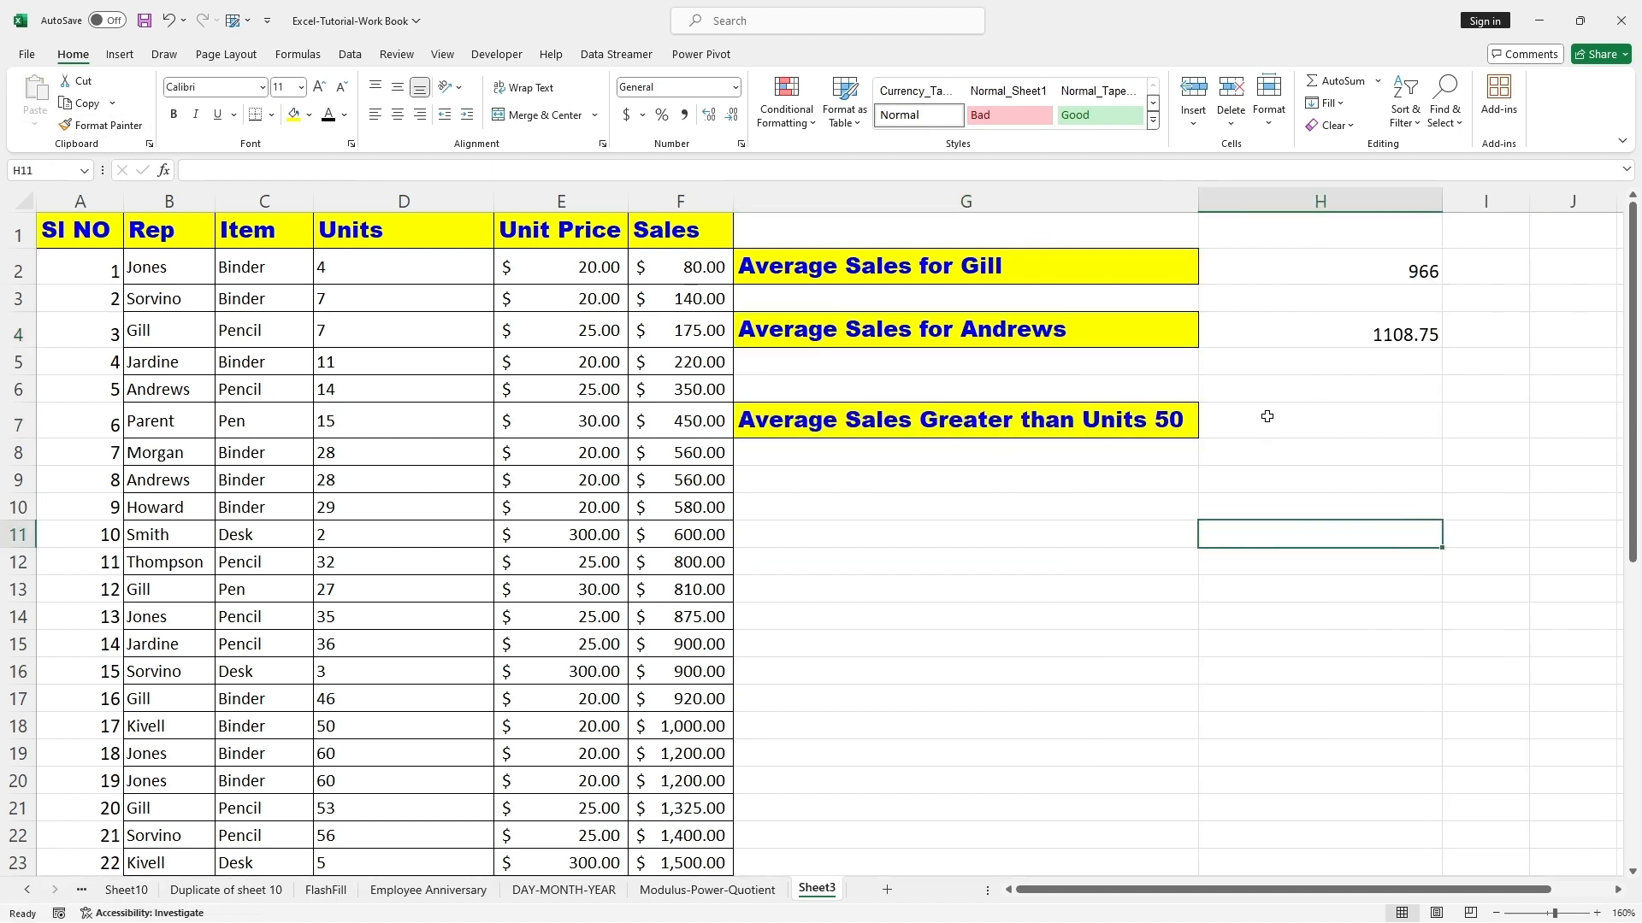
# - Start an AVERAGEIF formula in H7 with the Units values D2:D42 as its range
pyautogui.doubleClick(1266, 417)
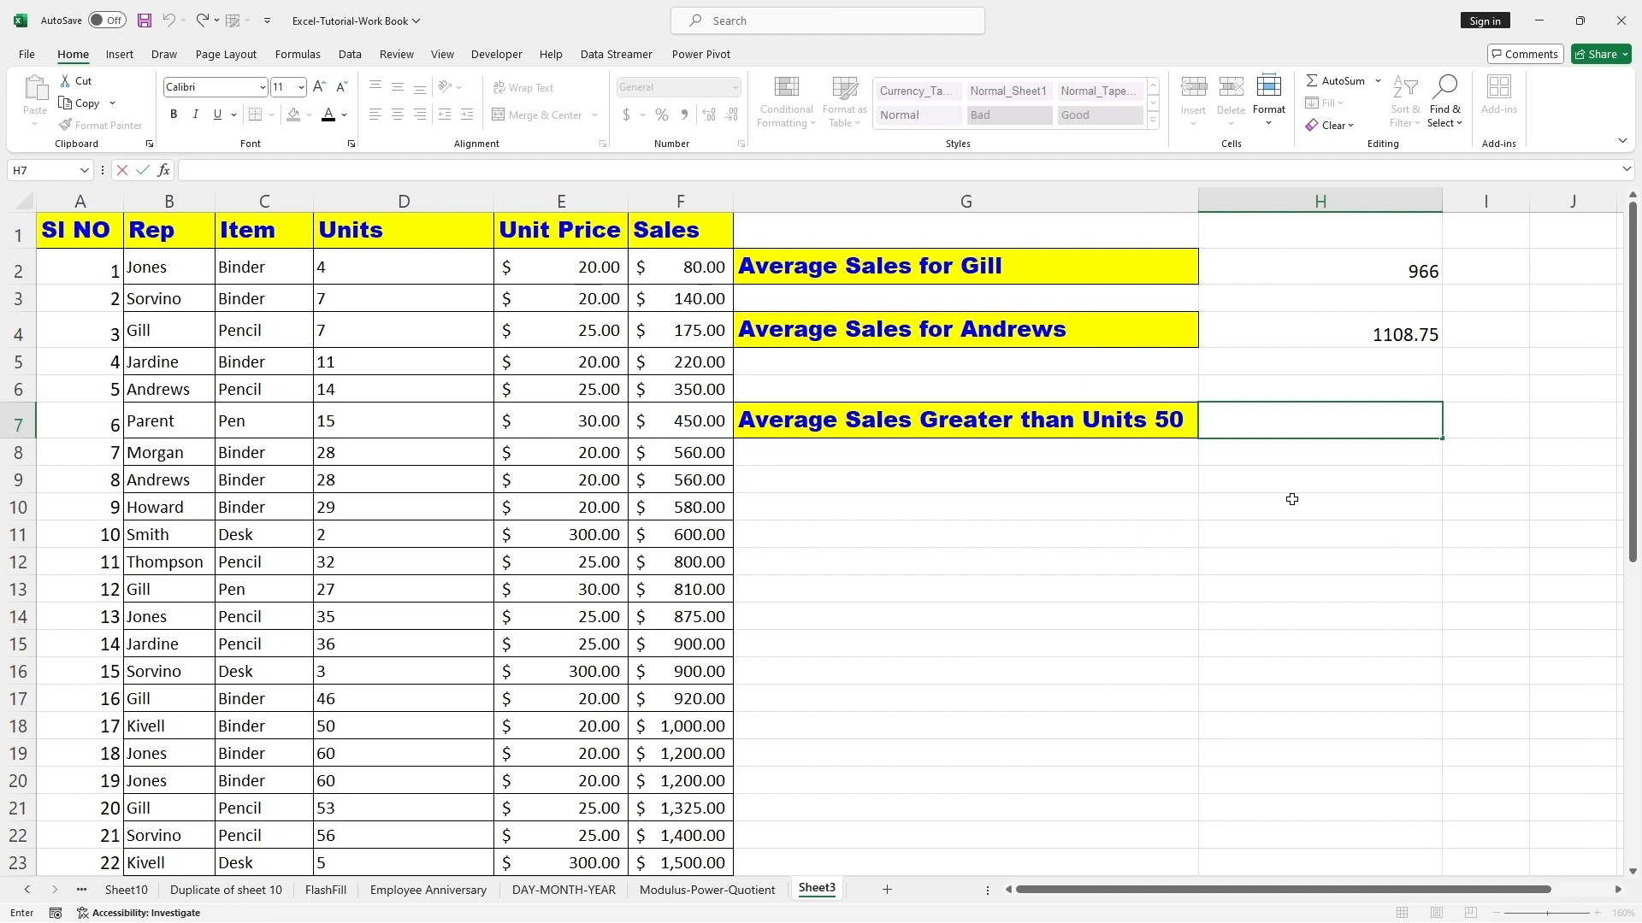
pyautogui.write('=AVERAGE')
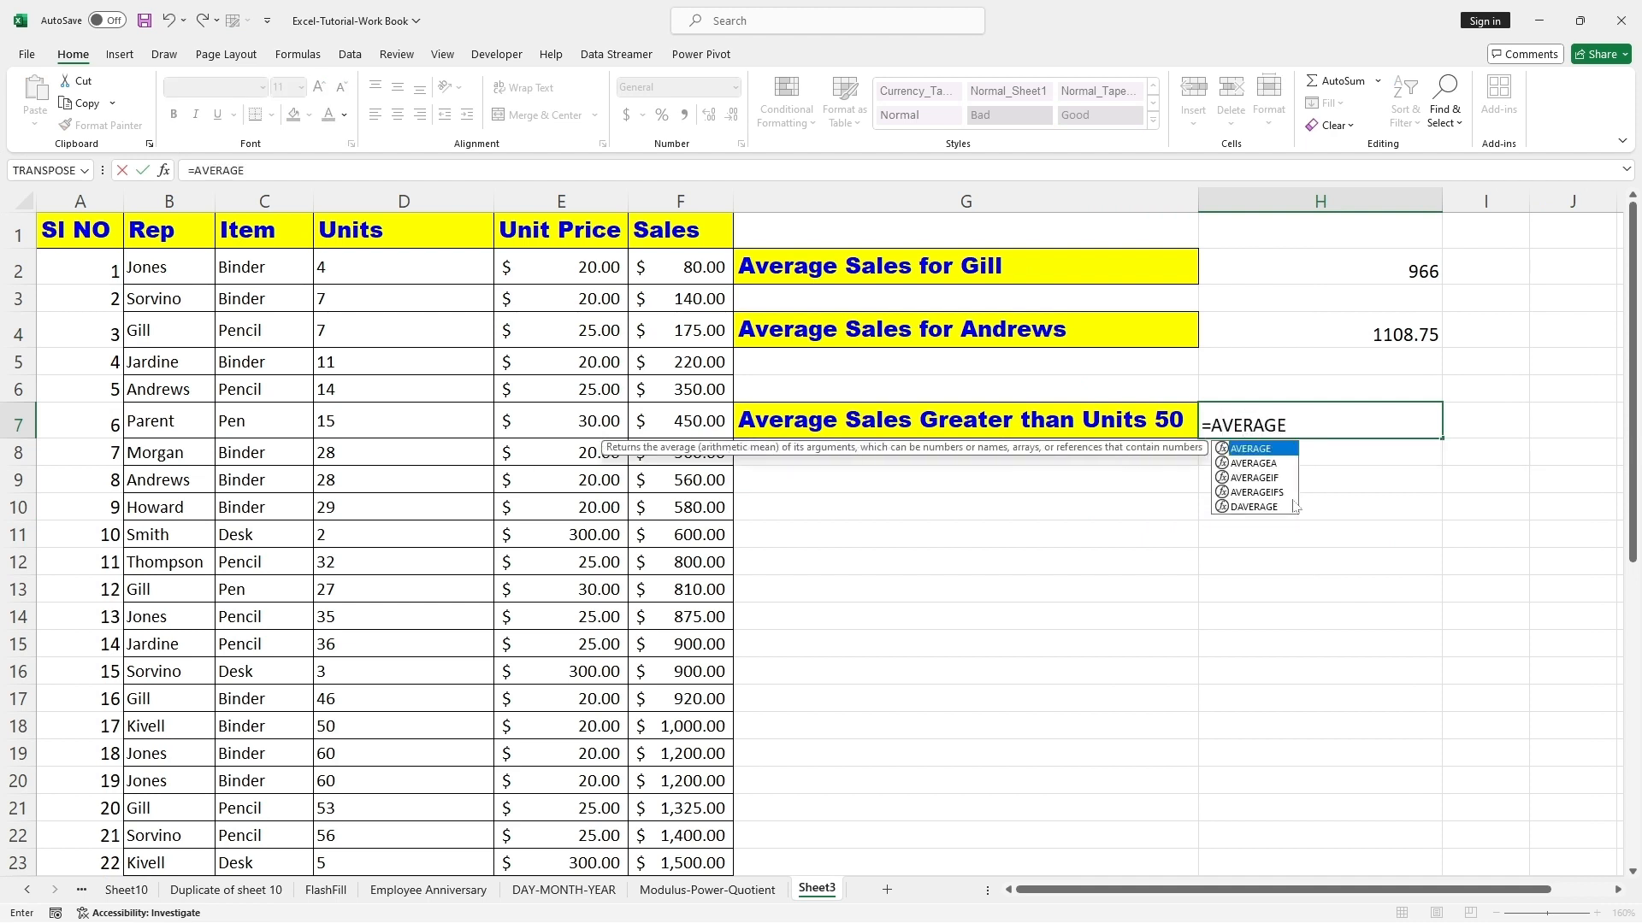
pyautogui.write('IF')
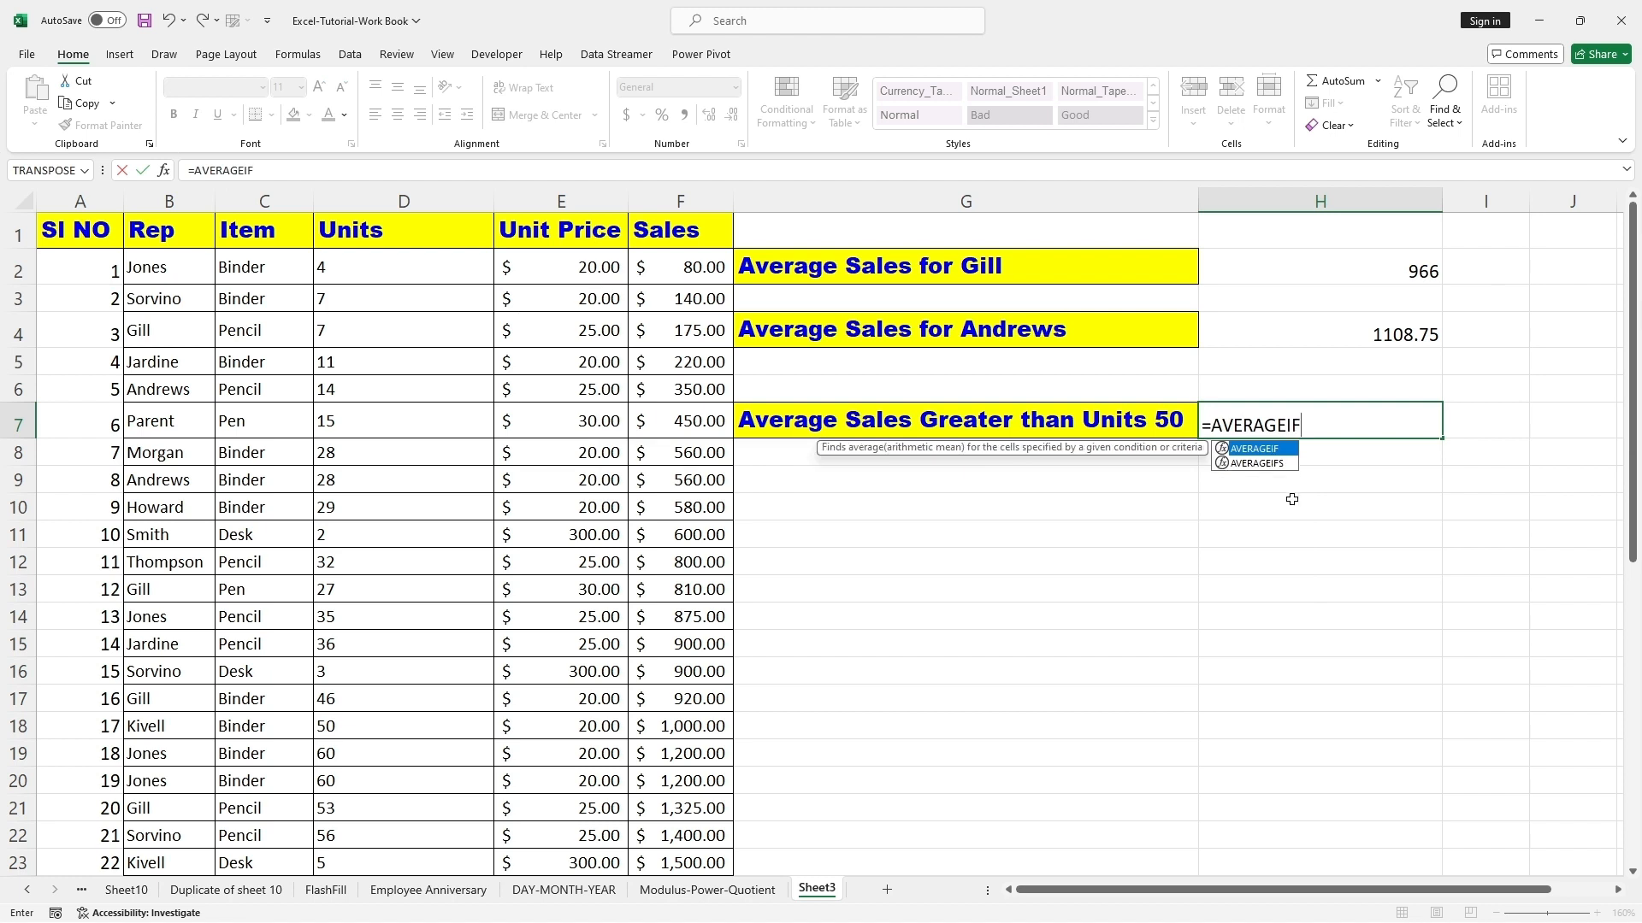
pyautogui.write('(')
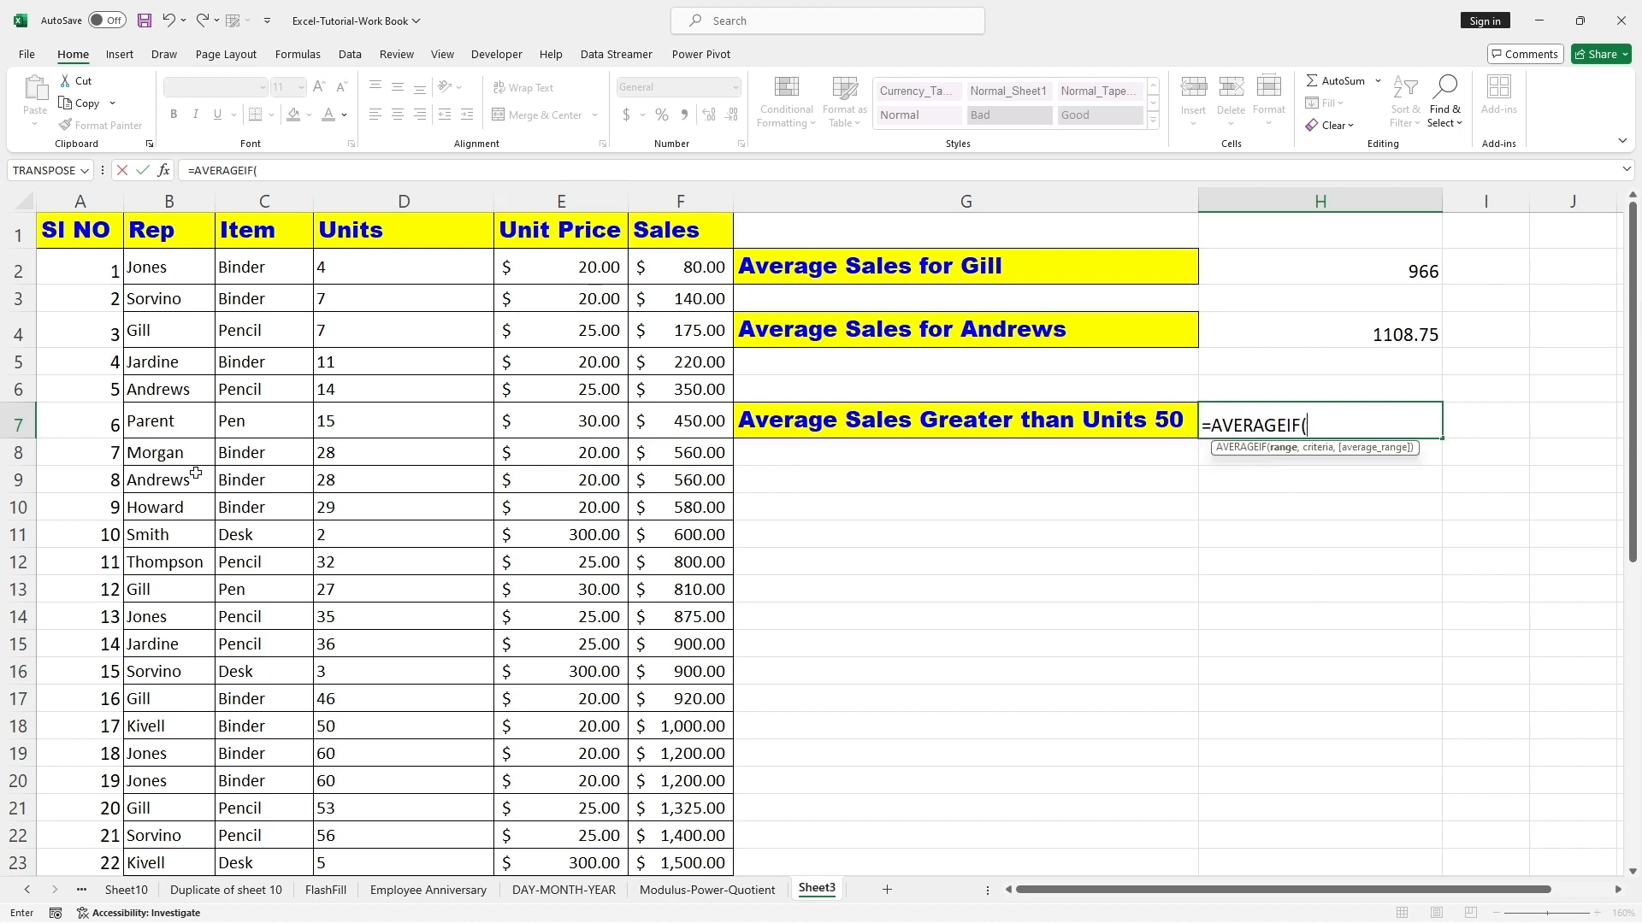
pyautogui.click(376, 266)
pyautogui.moveTo(376, 266); pyautogui.dragTo(387, 828)
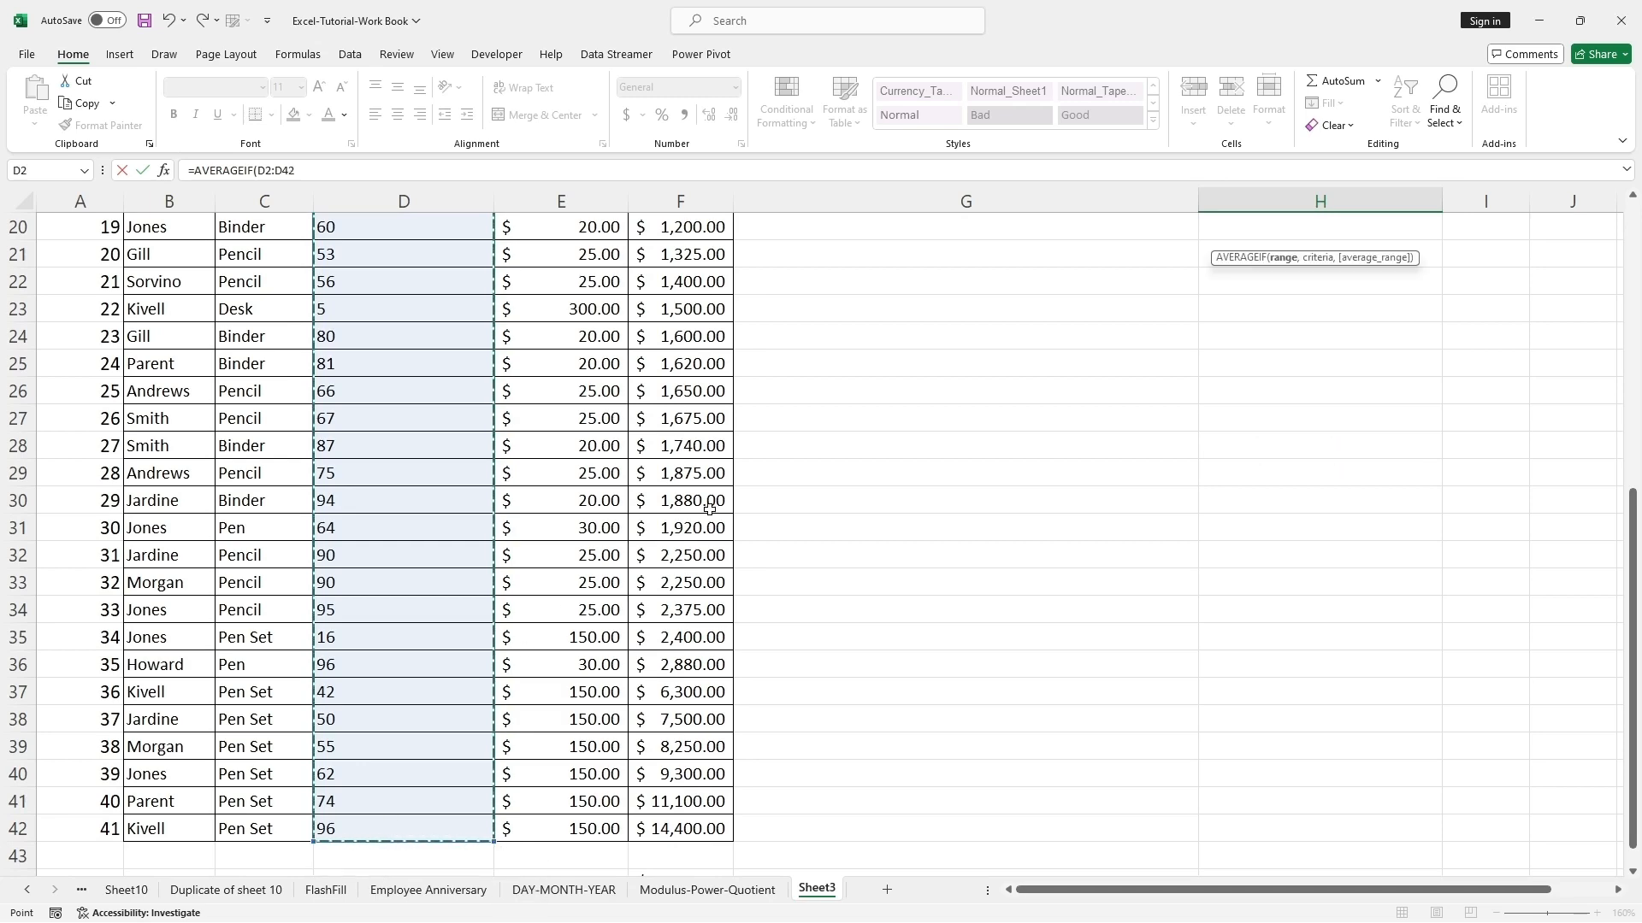
pyautogui.scroll(7, 914, 458)
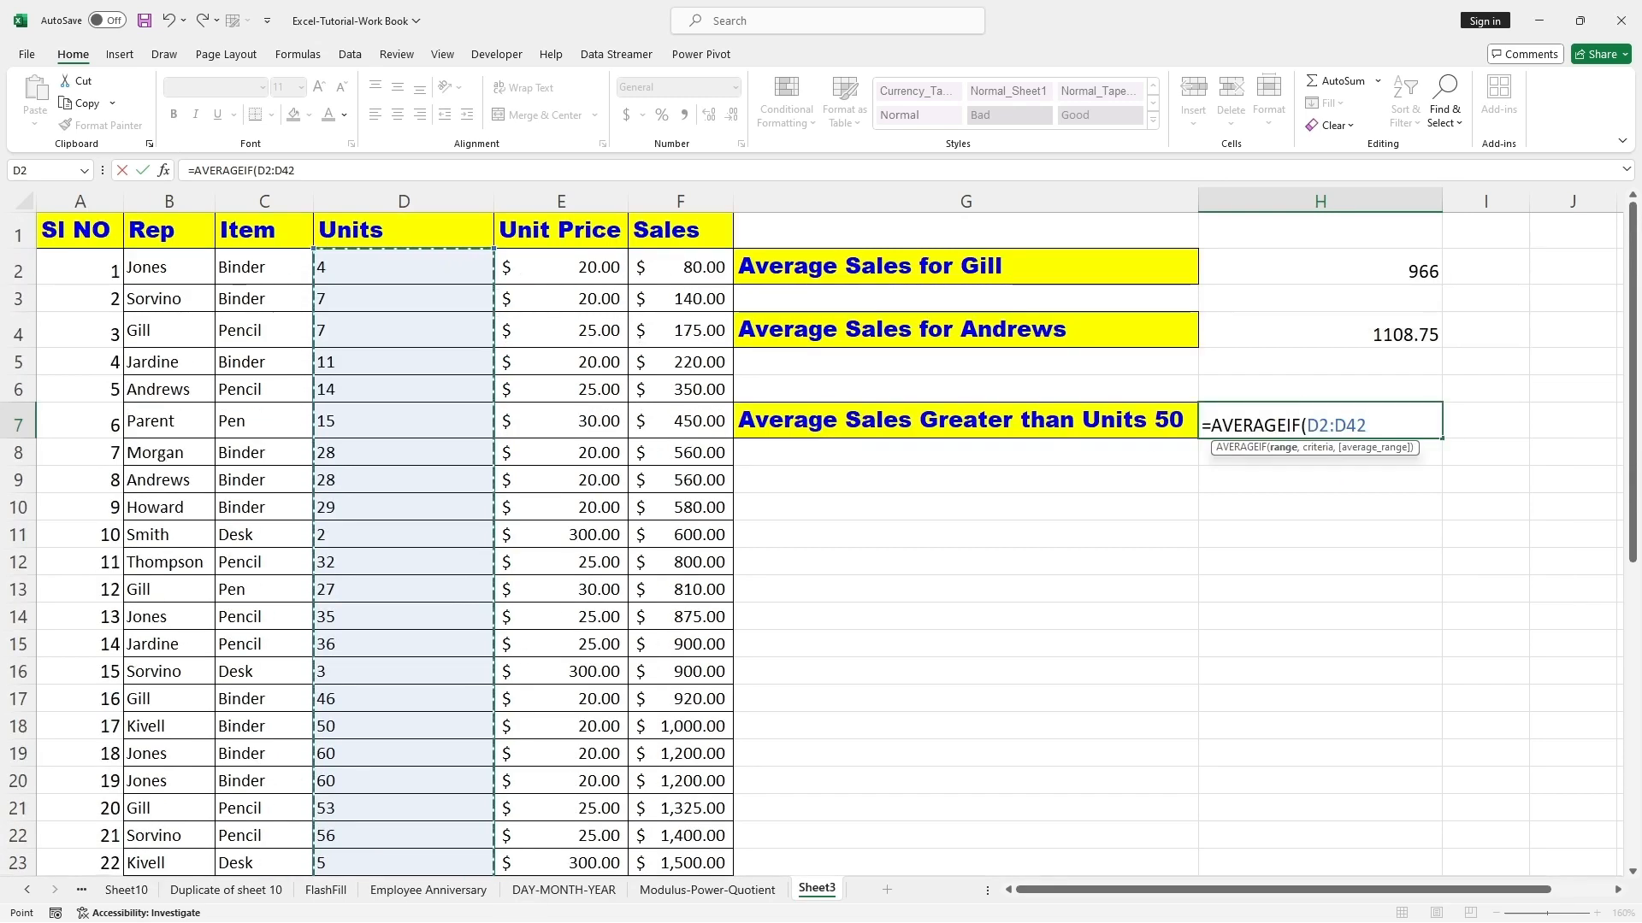
# - Complete the H7 formula with the criteria ">50" and the average range F2:F42, and enter it
pyautogui.write(',">50')
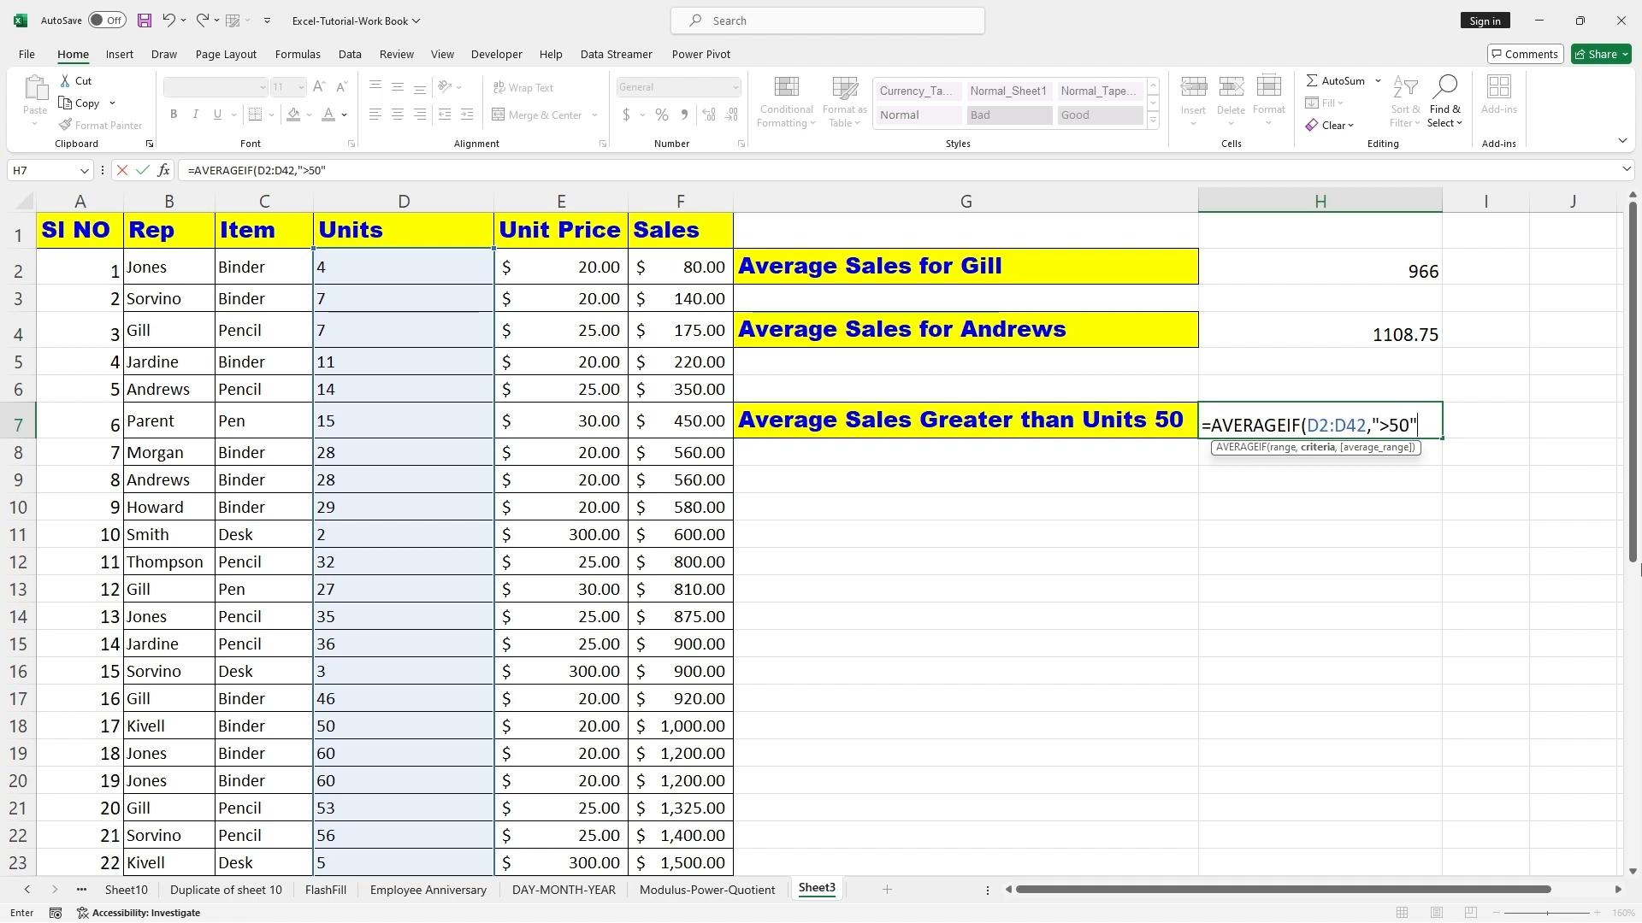
pyautogui.write(',')
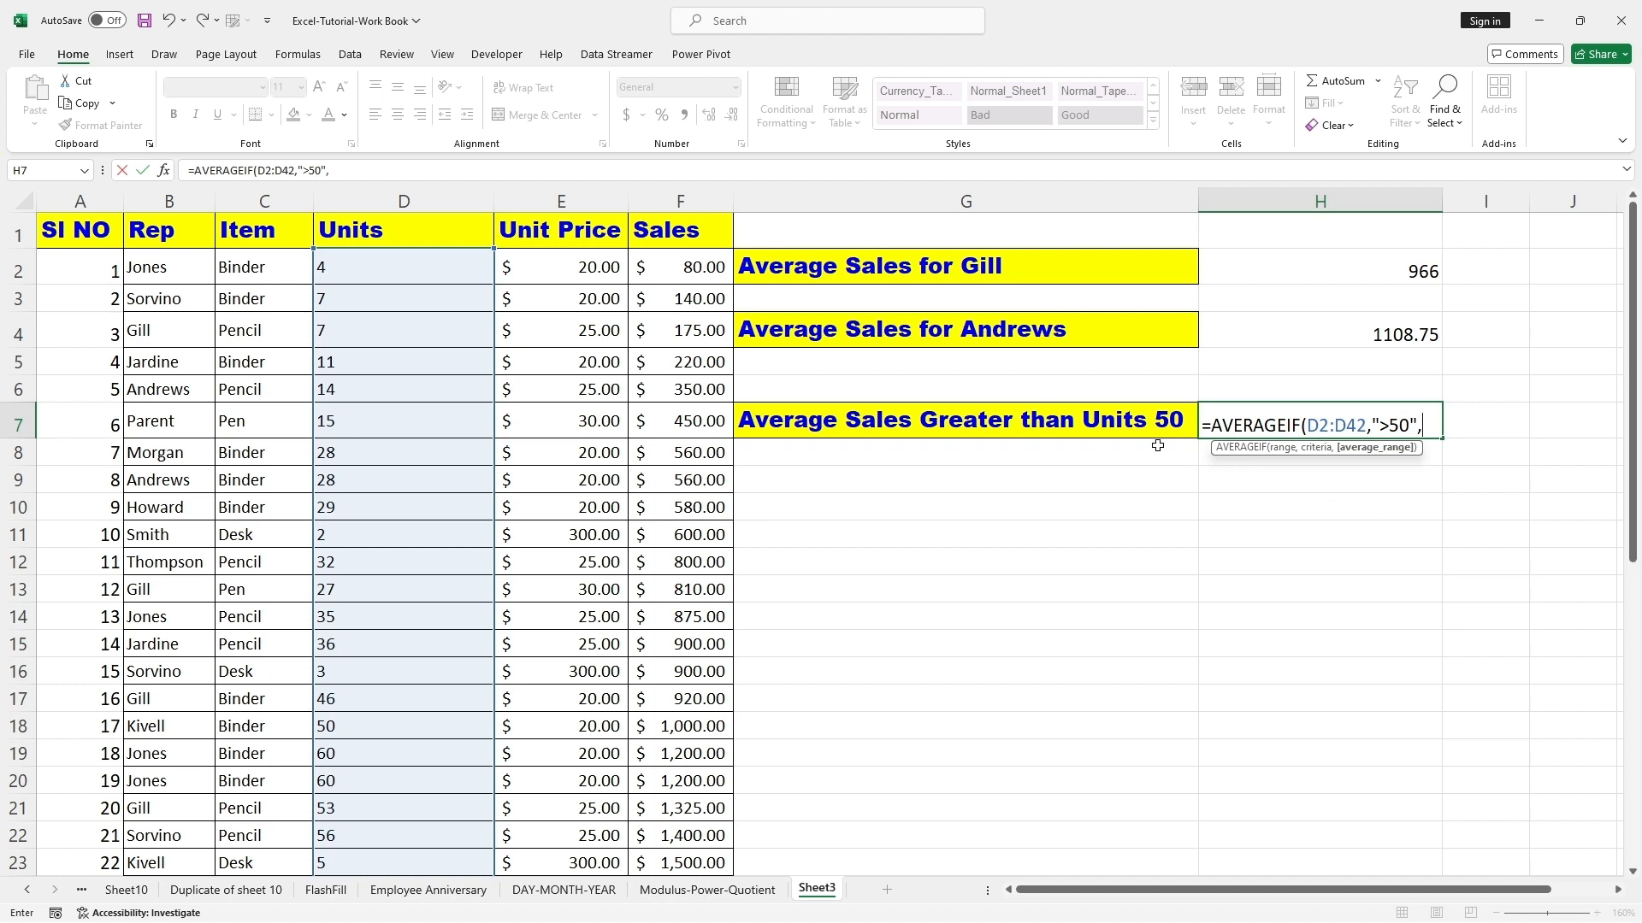
pyautogui.click(684, 269)
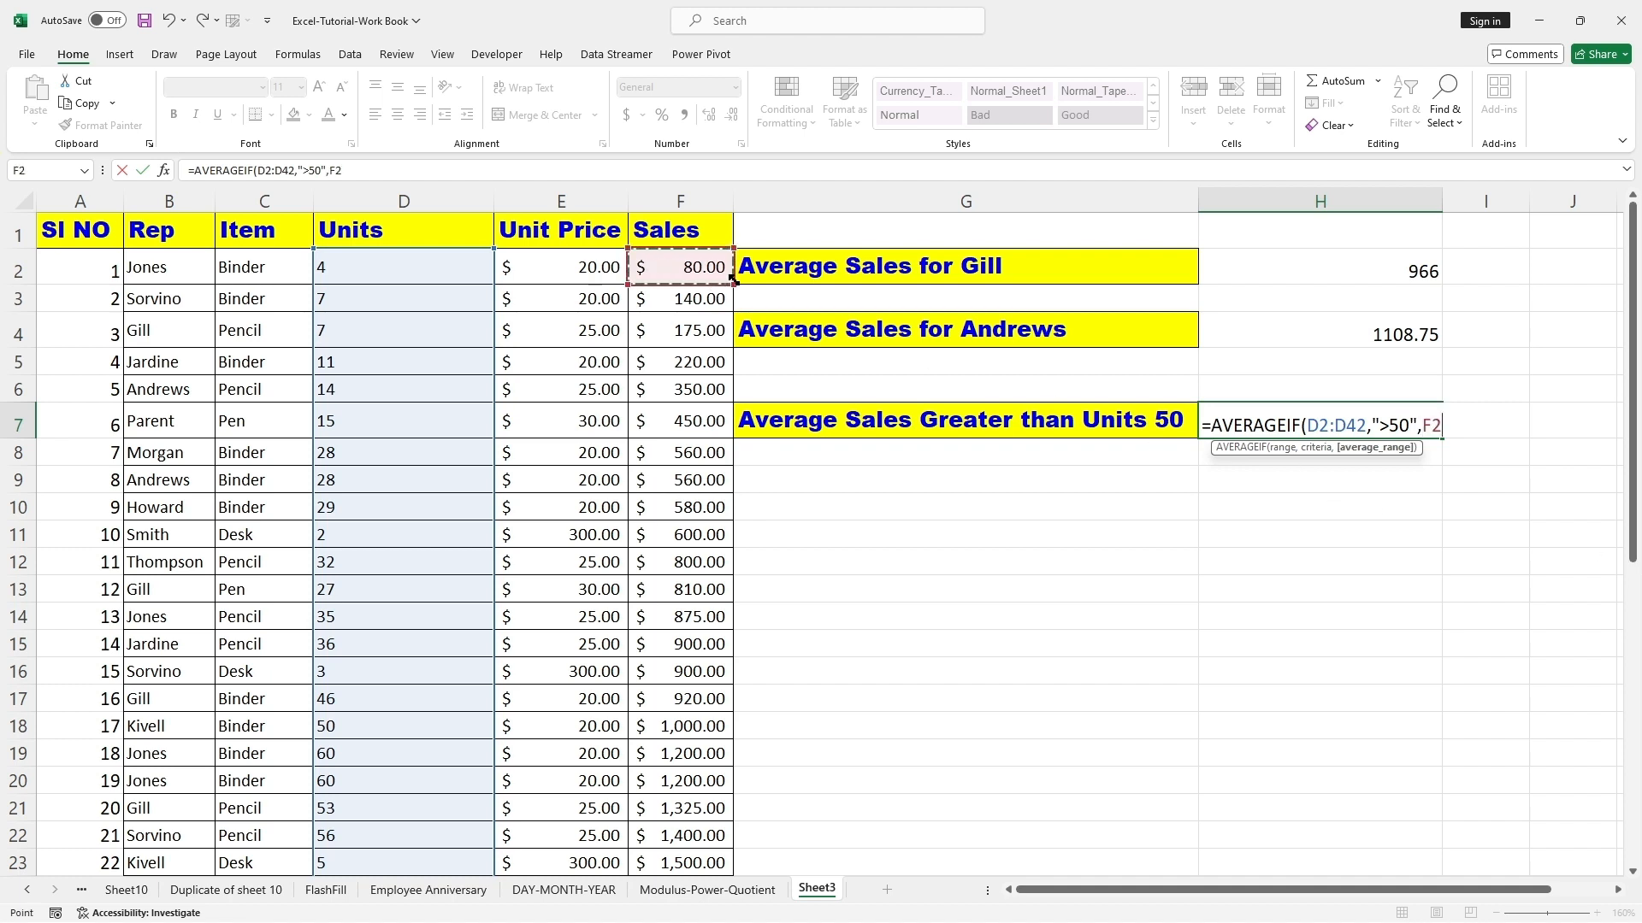
pyautogui.moveTo(729, 280); pyautogui.dragTo(722, 804)
pyautogui.scroll(7, 833, 656)
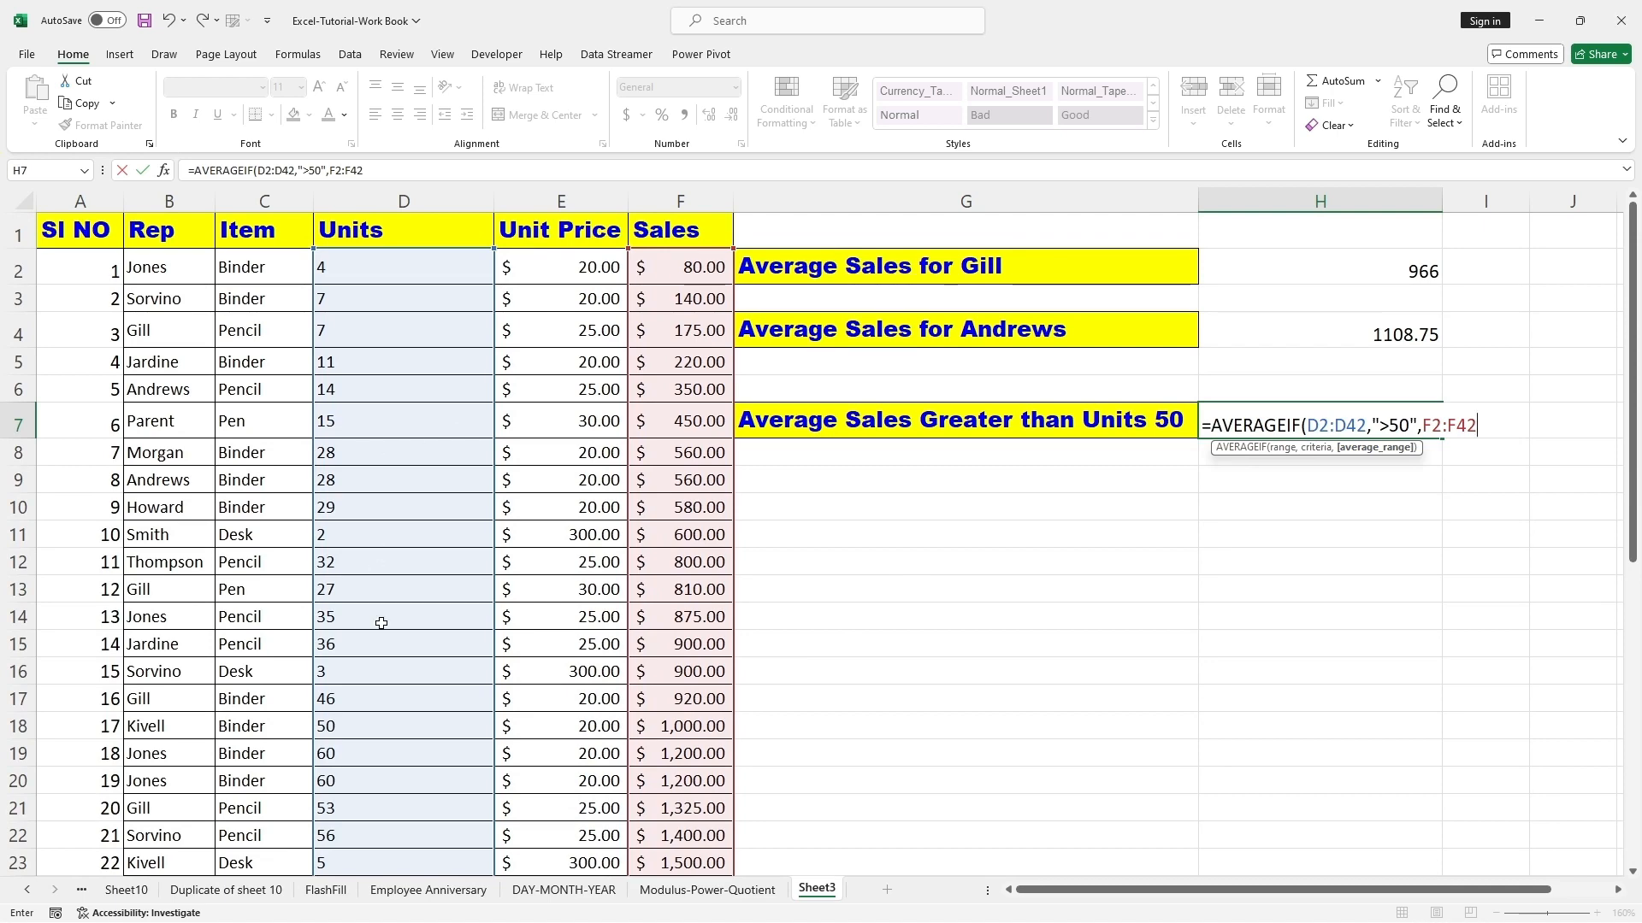
pyautogui.scroll(-2, 378, 626)
pyautogui.scroll(-1, 402, 504)
pyautogui.scroll(2, 476, 532)
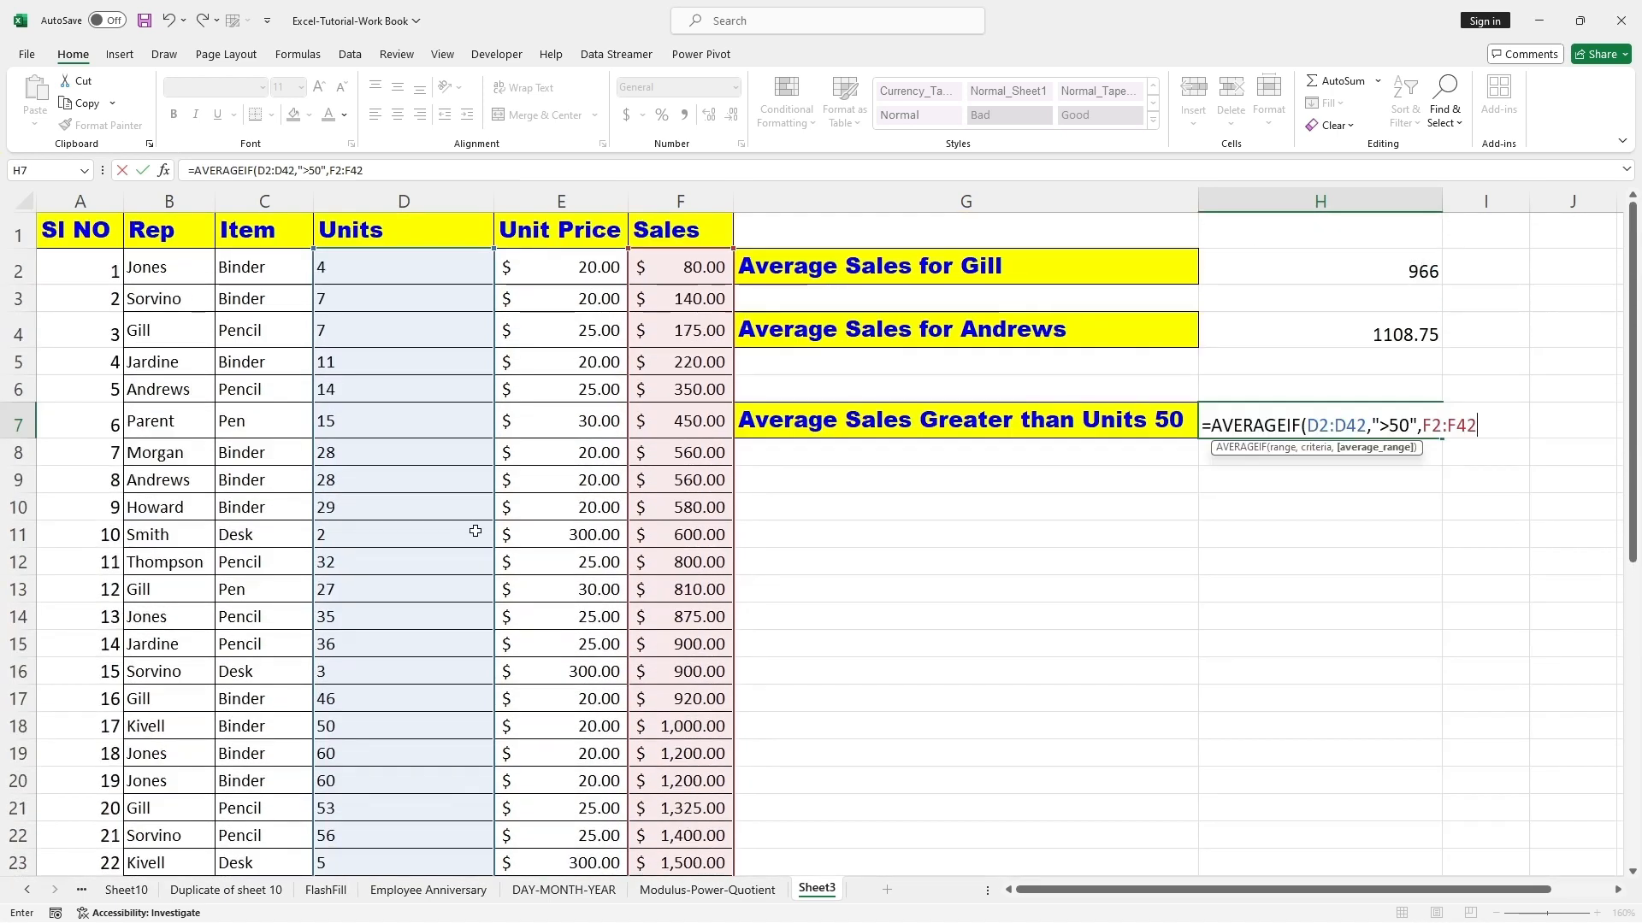
pyautogui.write(')')
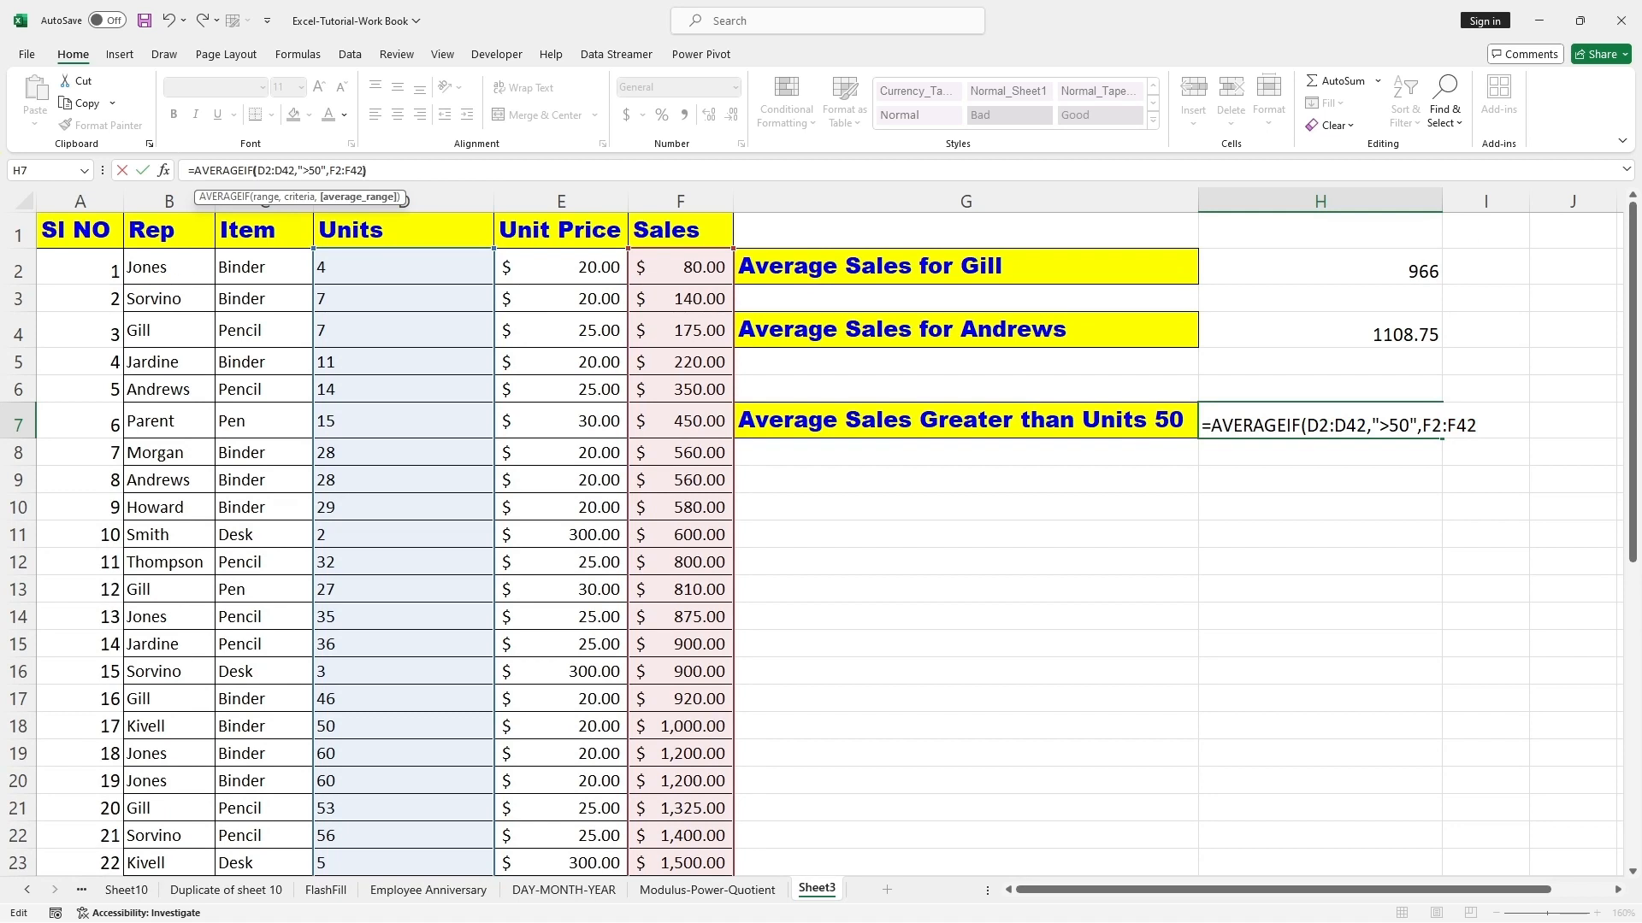
pyautogui.press('Return')
# - Review which Units values in column D exceed 50 and the matching sales behind the H7 average
pyautogui.click(979, 425)
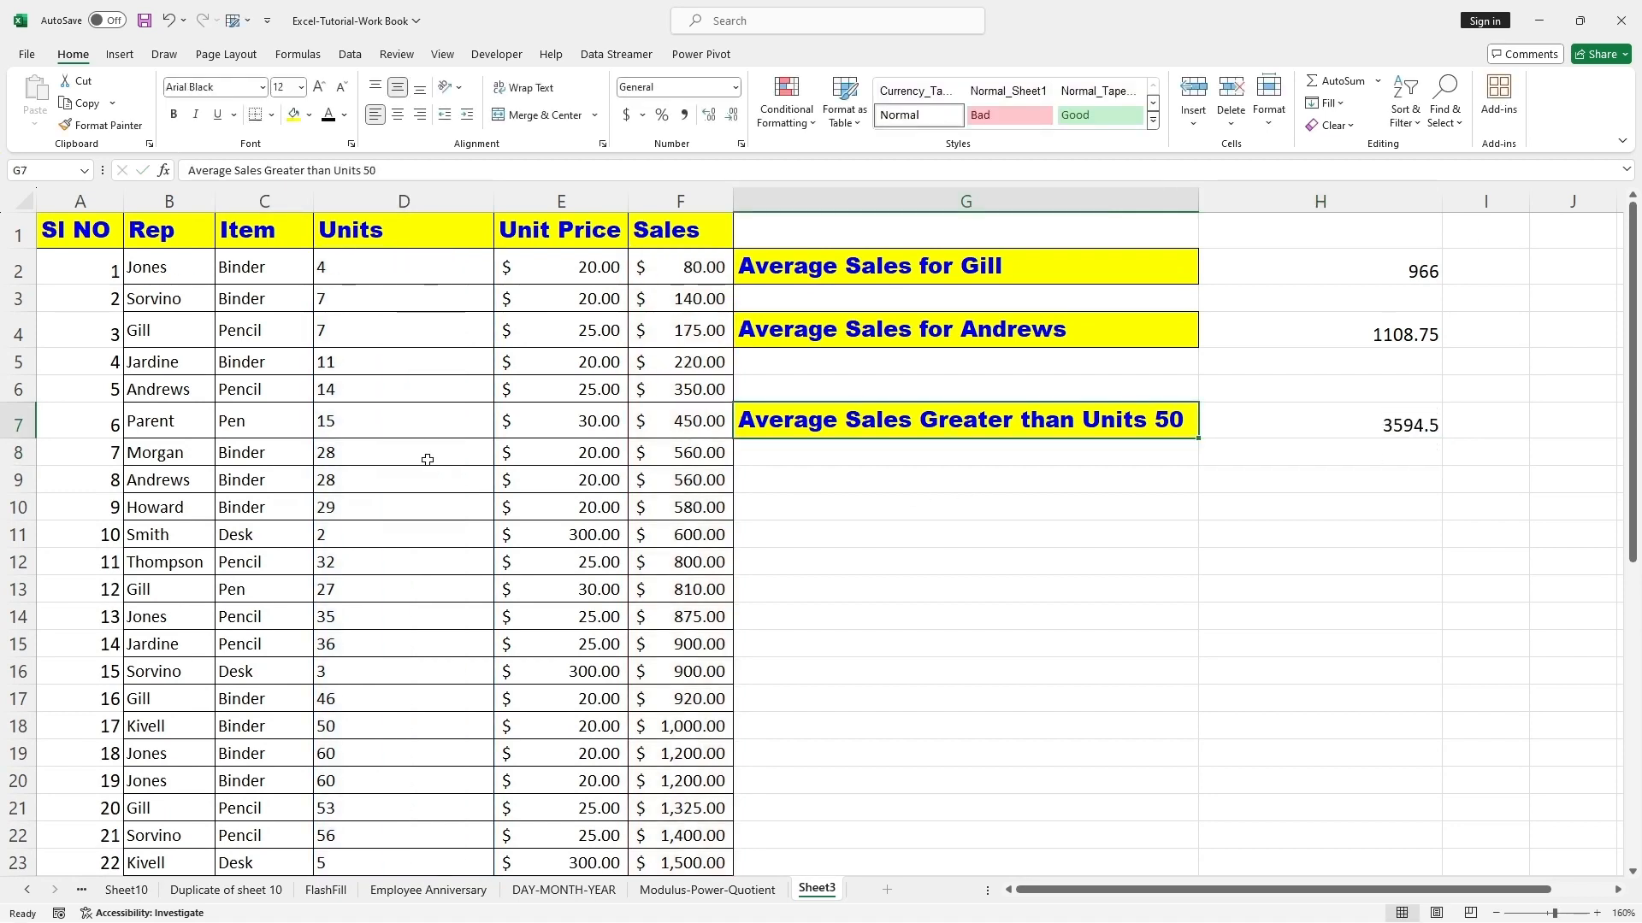
pyautogui.moveTo(377, 267); pyautogui.dragTo(374, 816)
pyautogui.scroll(3, 449, 538)
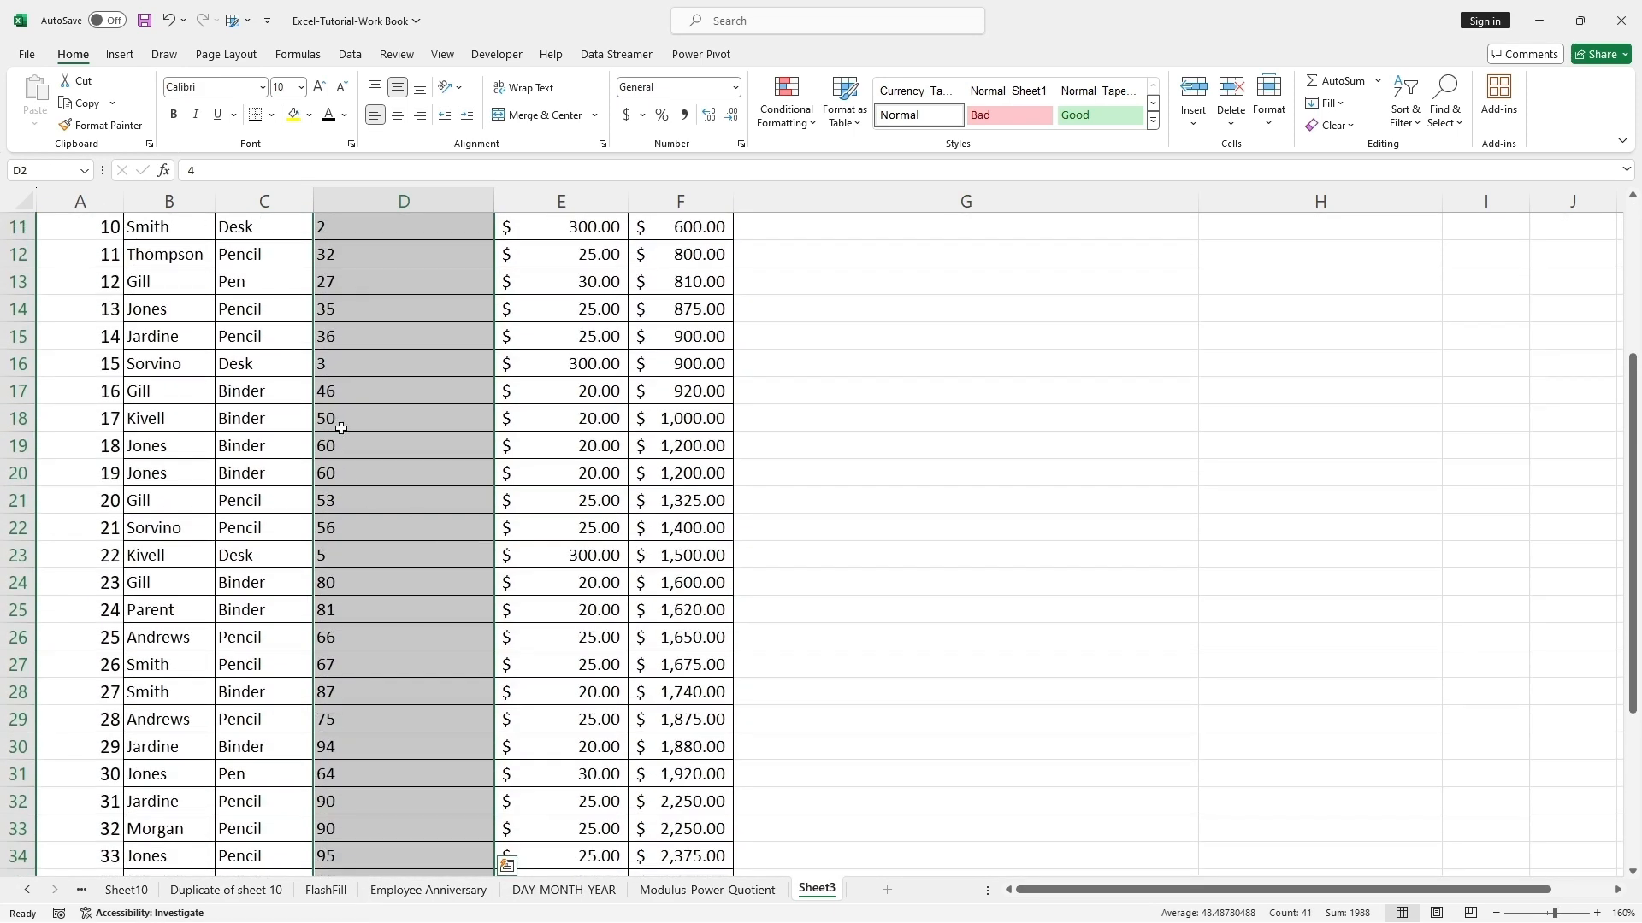
pyautogui.click(339, 418)
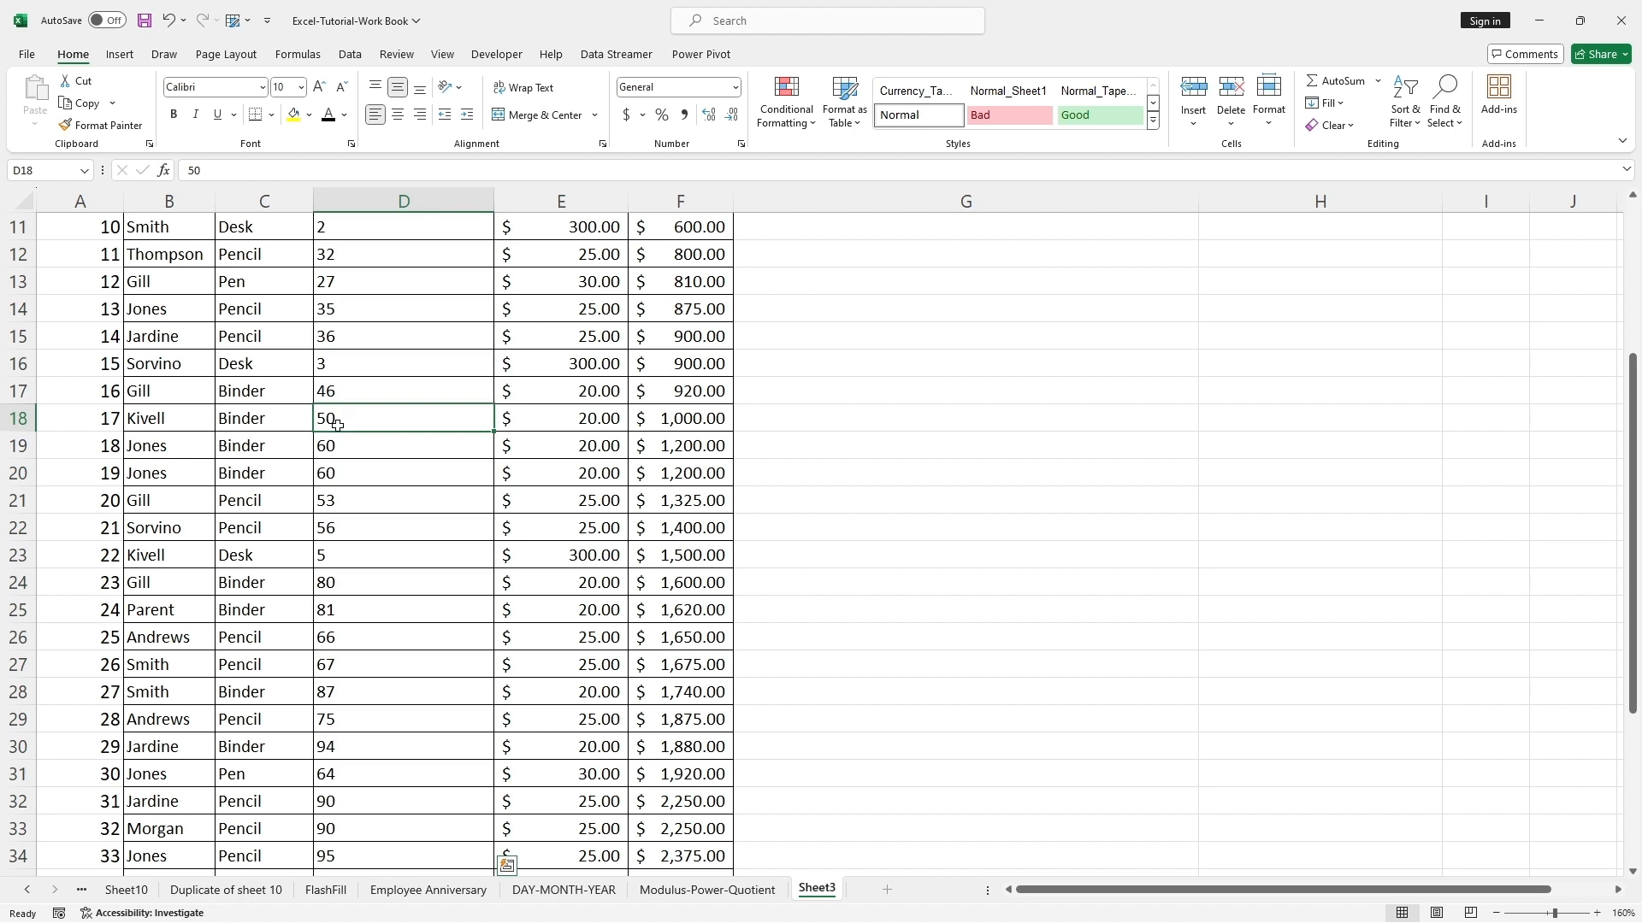
pyautogui.moveTo(340, 417); pyautogui.dragTo(339, 803)
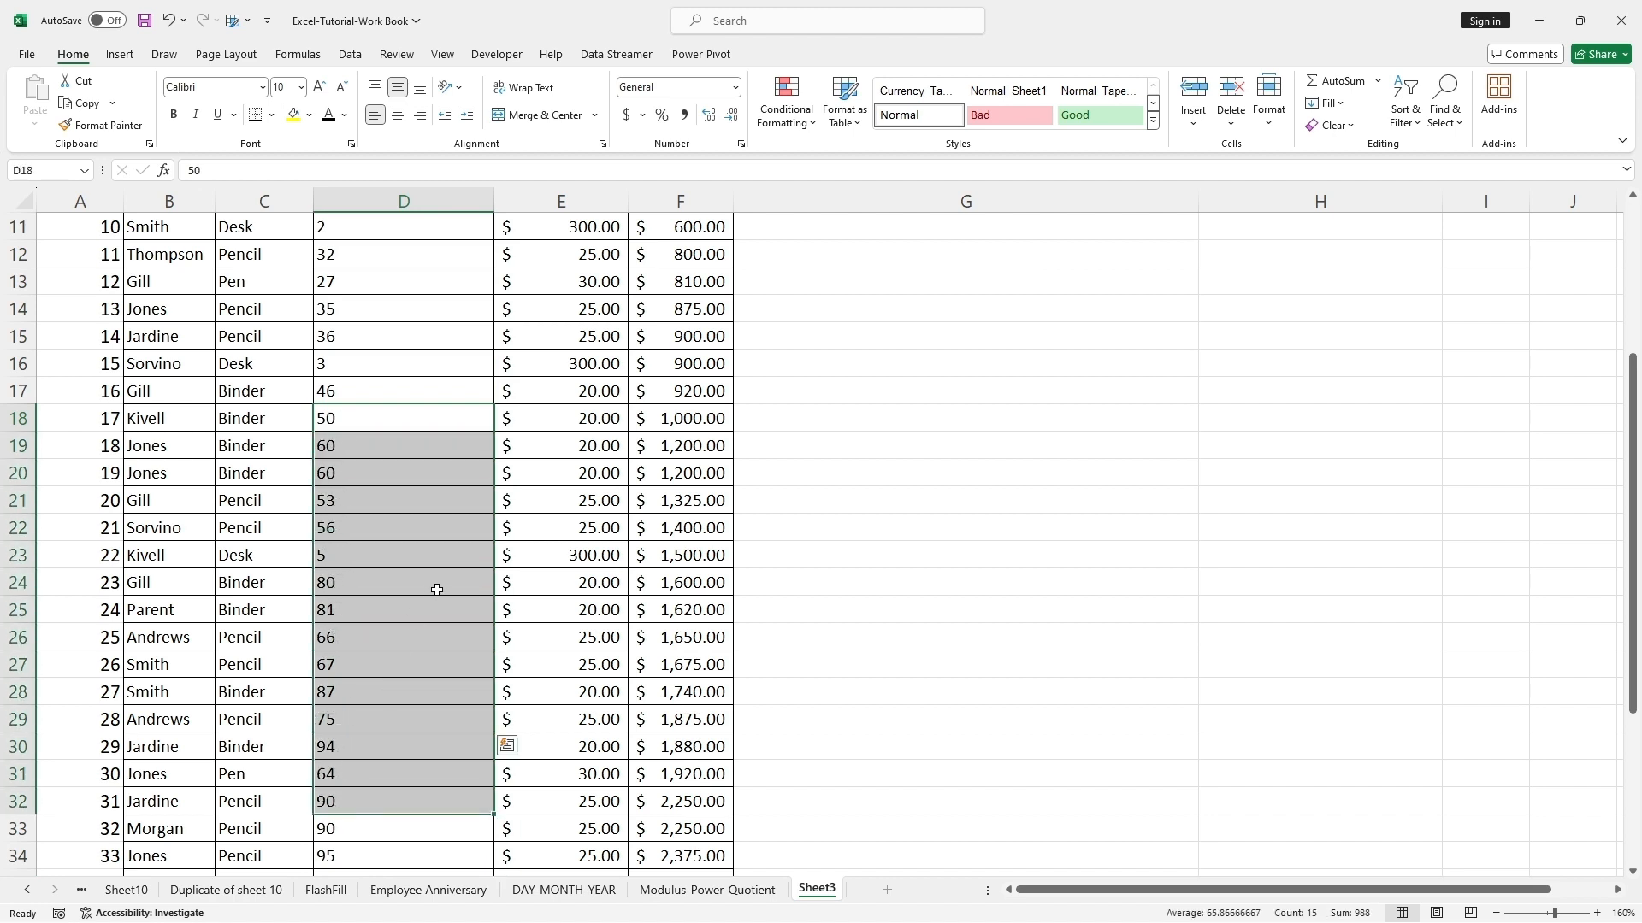
pyautogui.scroll(-2, 436, 591)
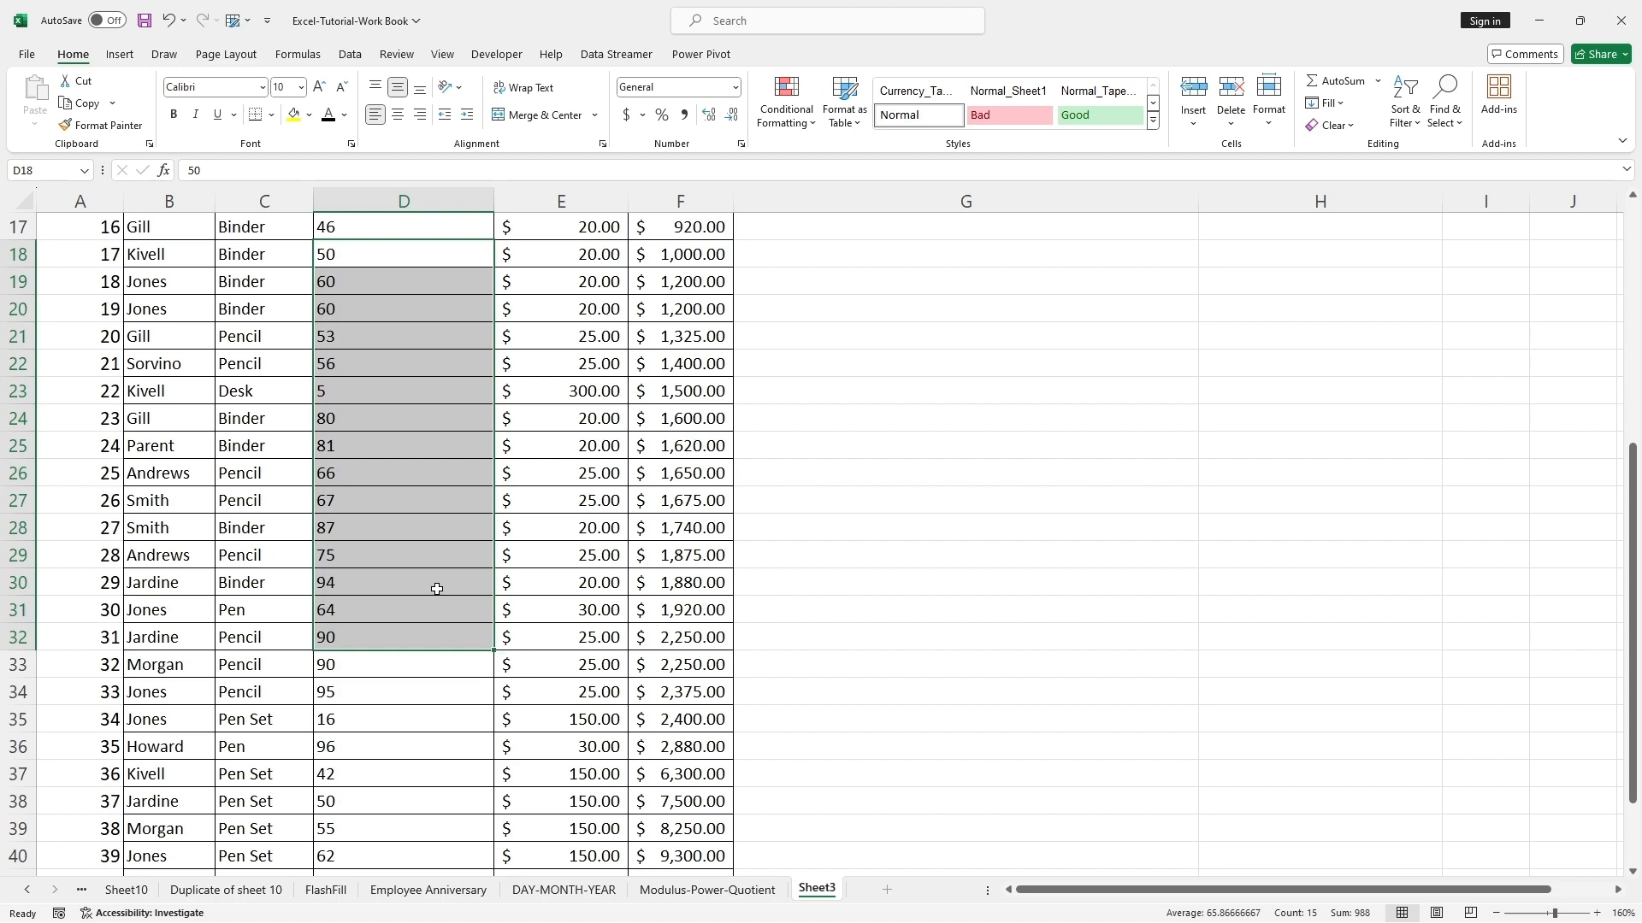
pyautogui.scroll(5, 434, 588)
pyautogui.scroll(-3, 453, 588)
pyautogui.scroll(3, 697, 473)
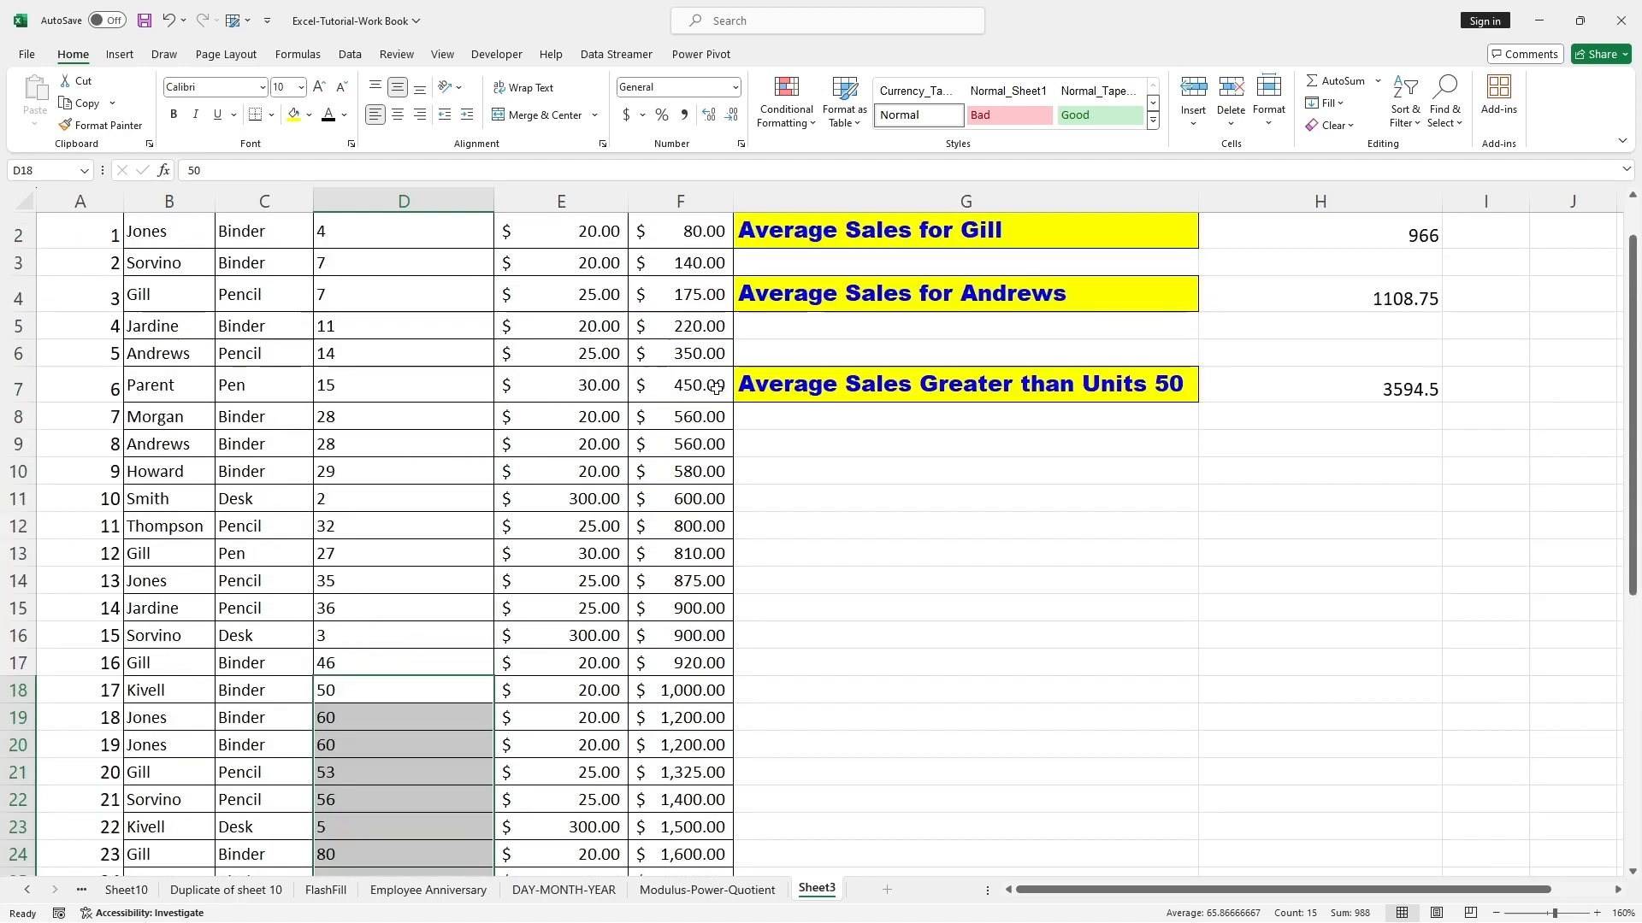
pyautogui.scroll(-3, 657, 661)
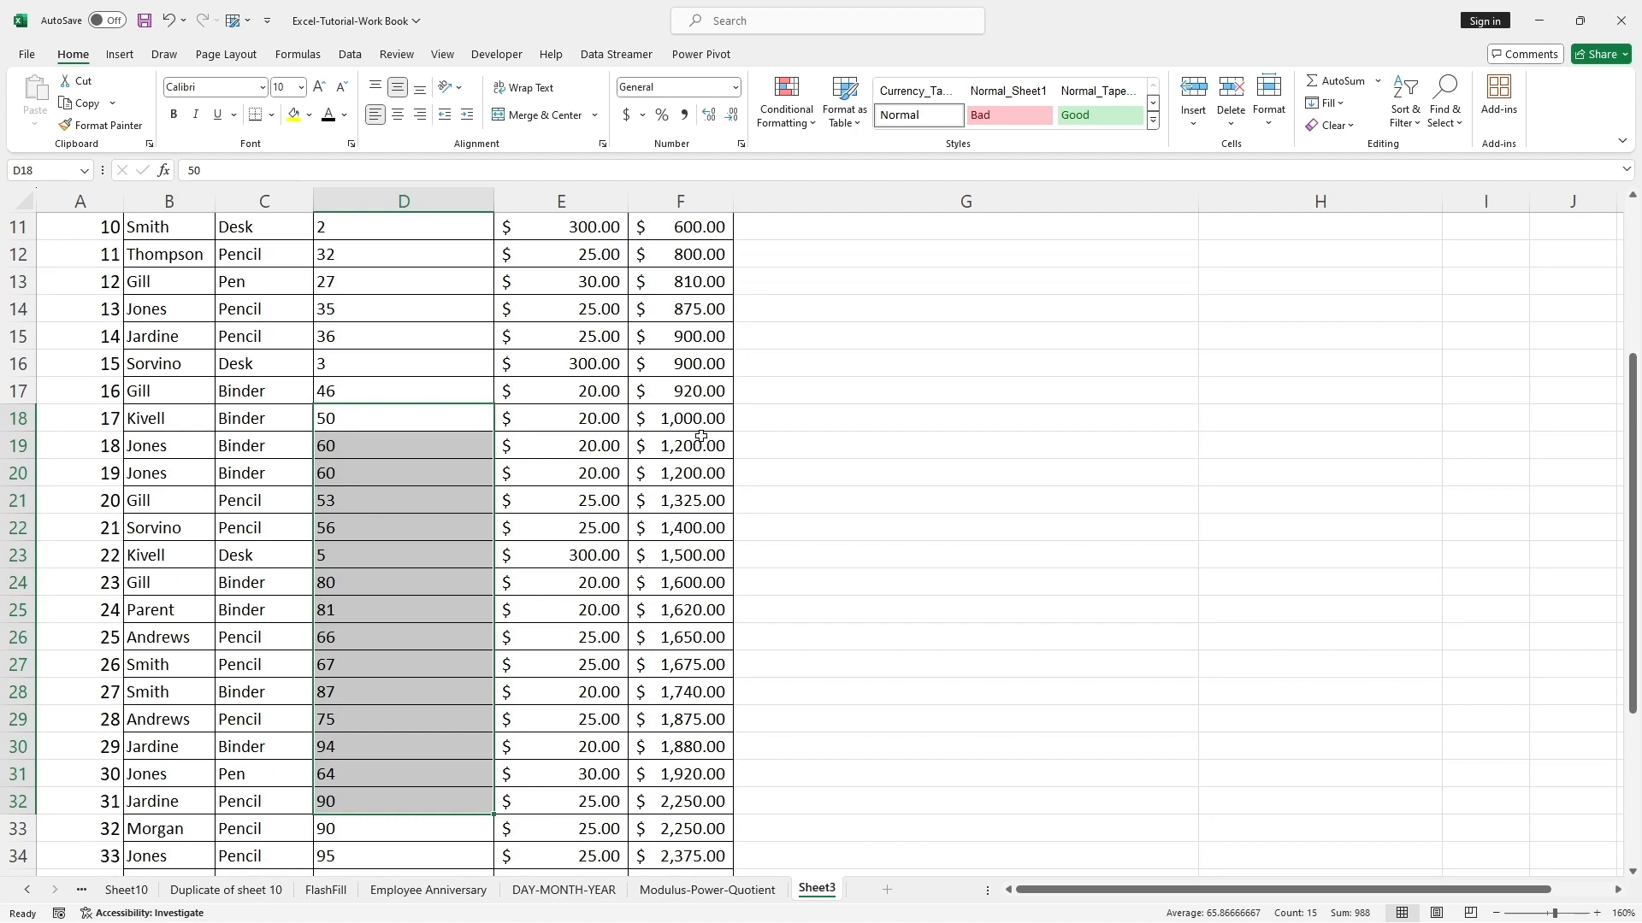
pyautogui.scroll(3, 691, 421)
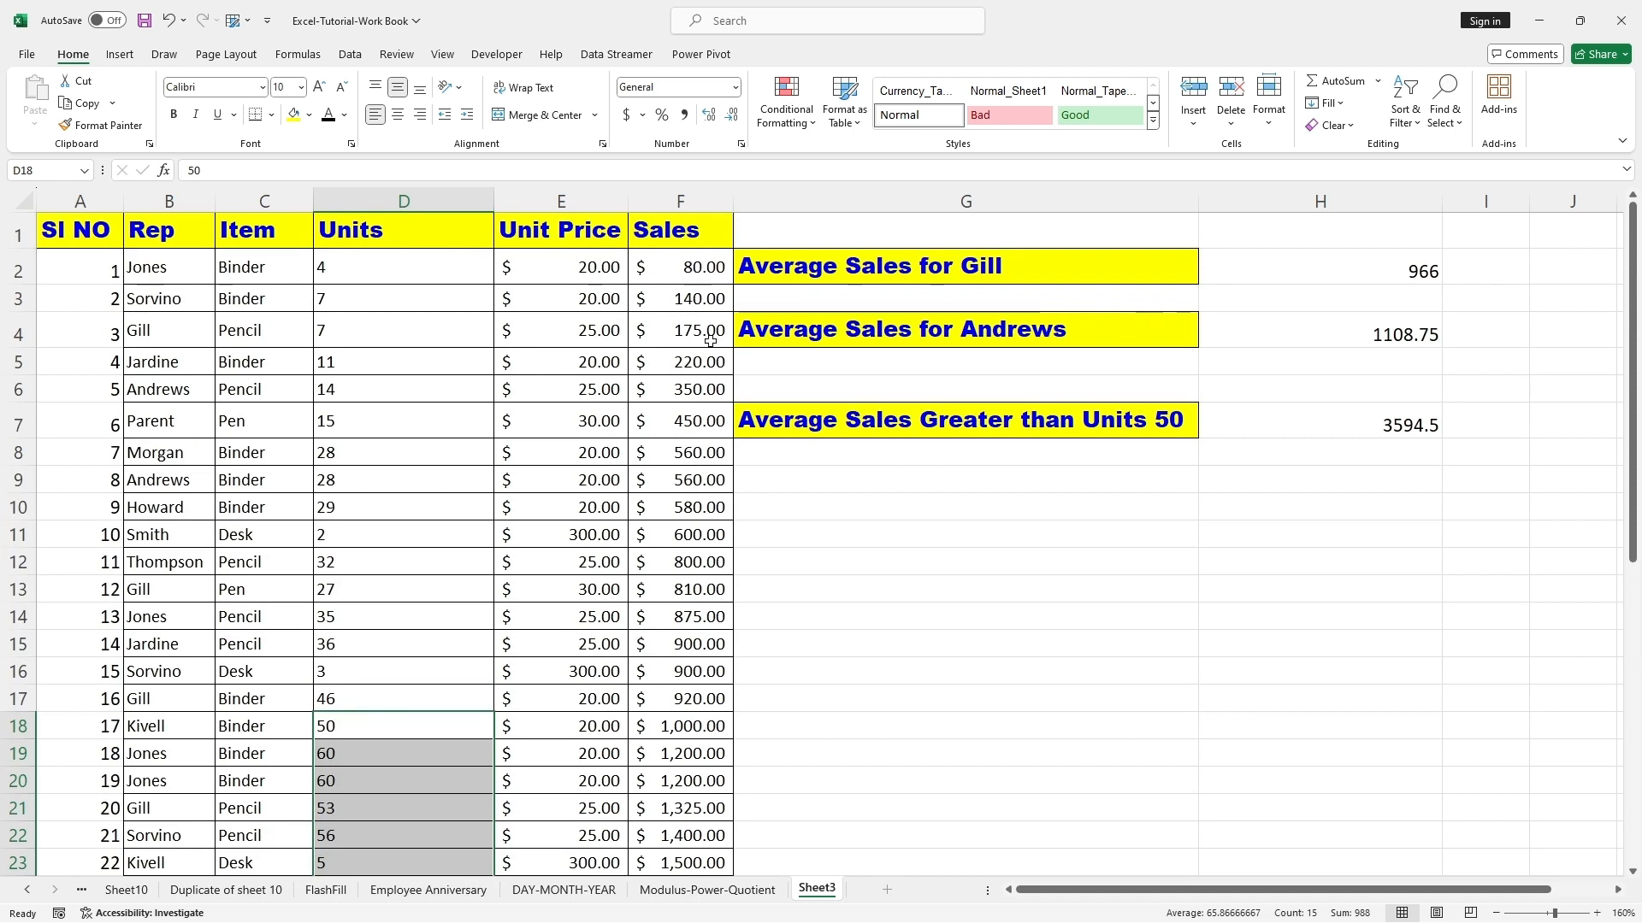
pyautogui.click(1395, 425)
# - Copy the label and formula in G7:H7 to G10:H10
pyautogui.click(914, 419)
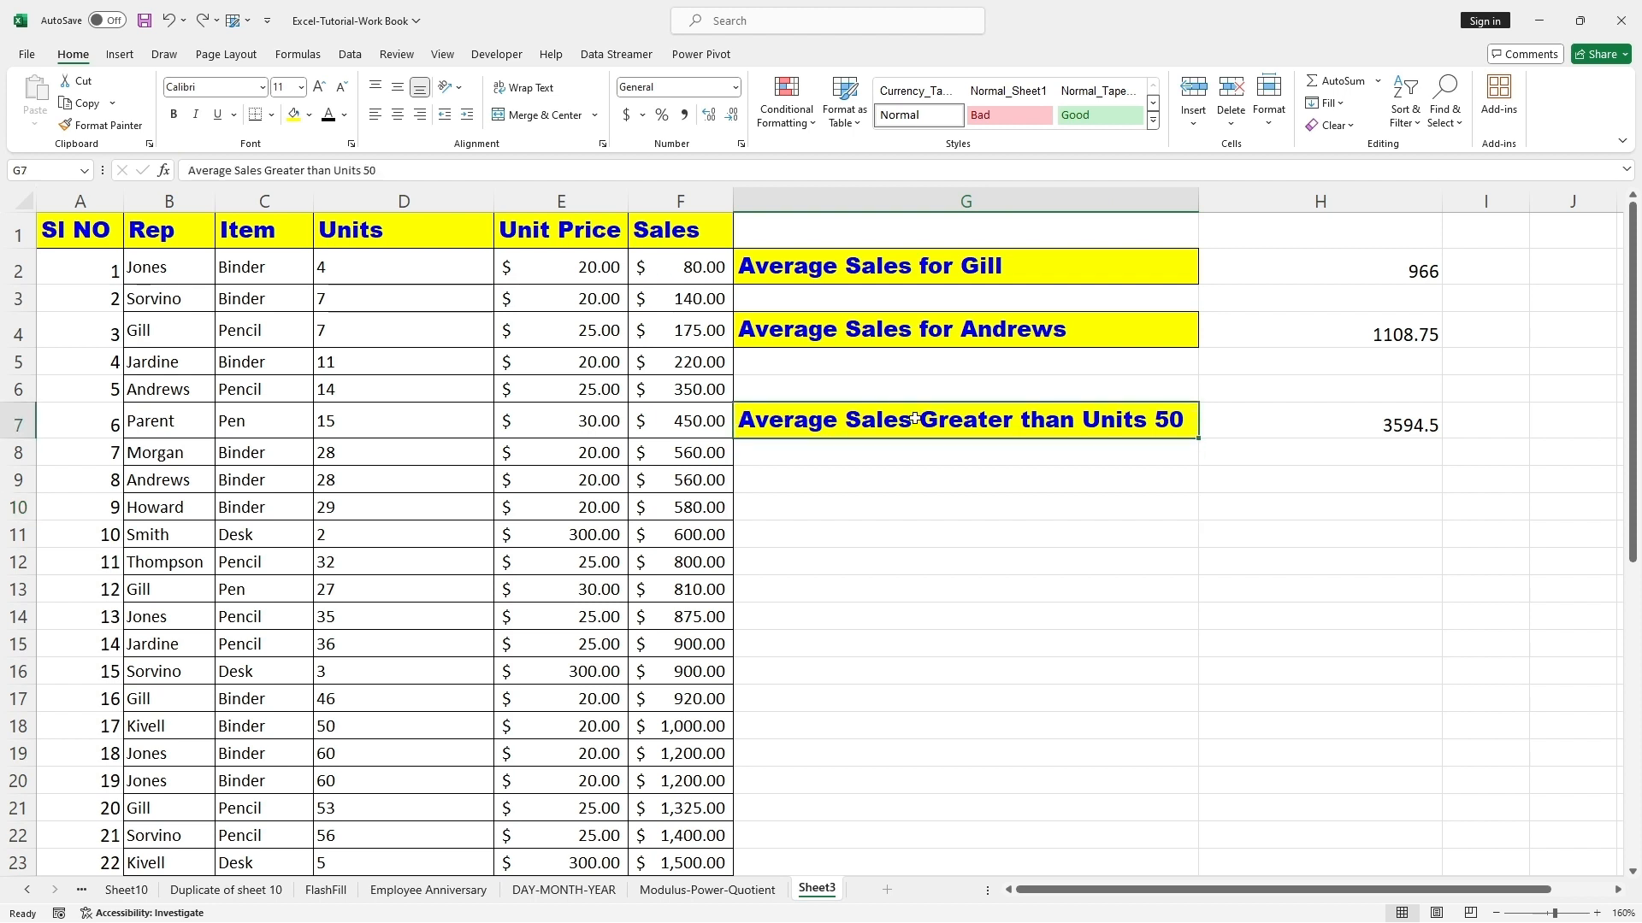
pyautogui.moveTo(914, 419); pyautogui.dragTo(1345, 415)
pyautogui.hotkey('ctrl', 'c')
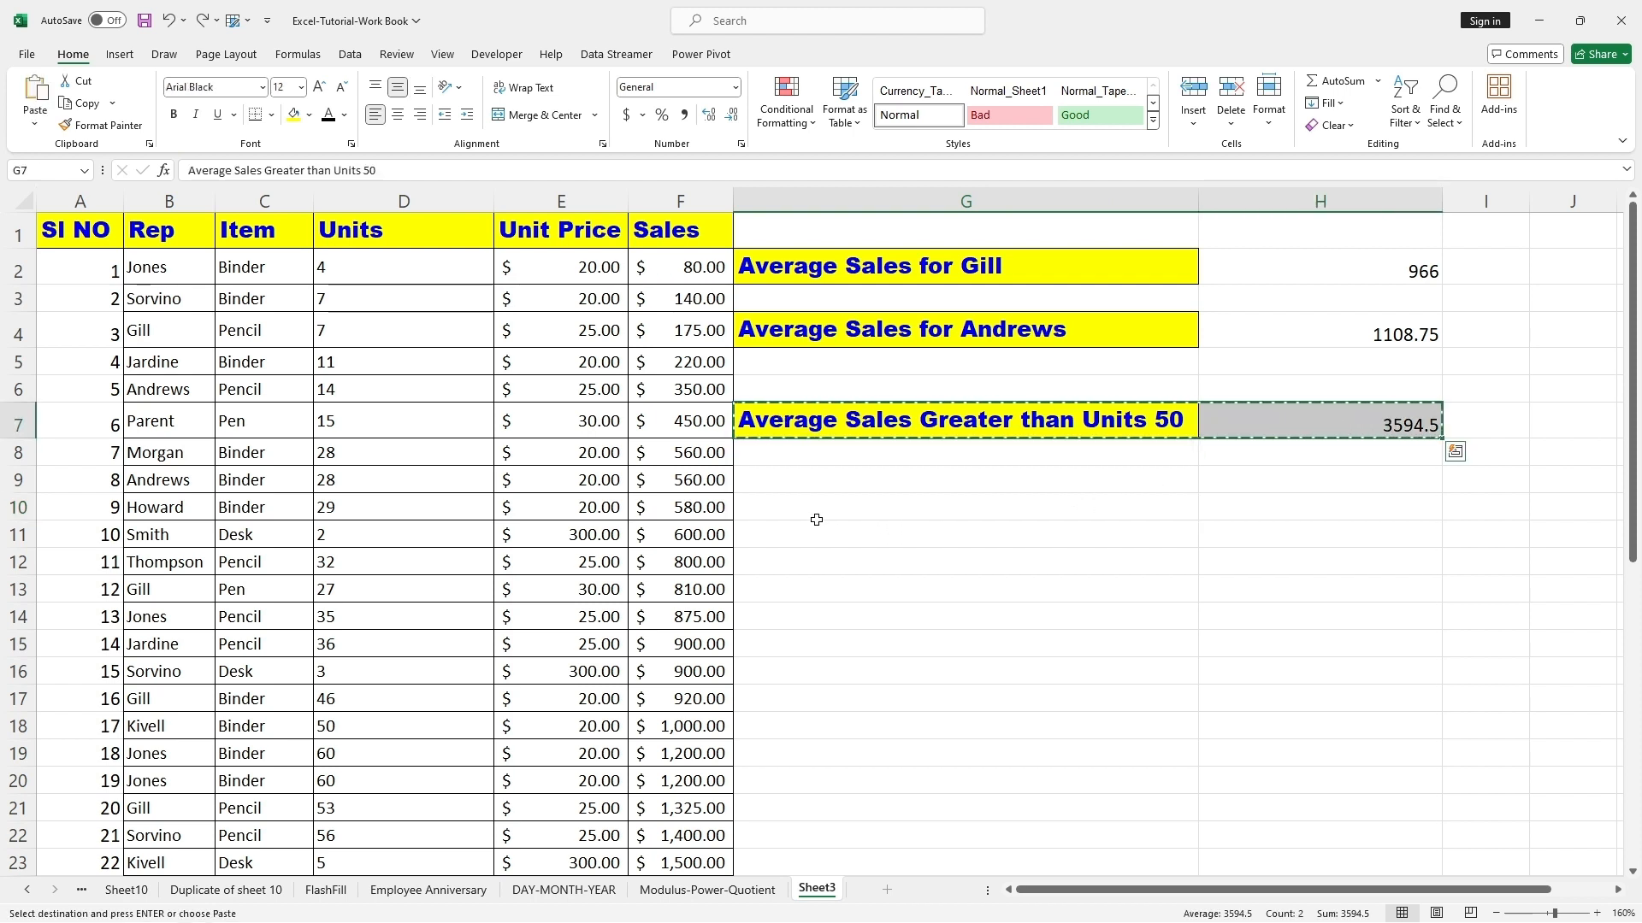
pyautogui.click(808, 513)
pyautogui.hotkey('ctrl', 'v')
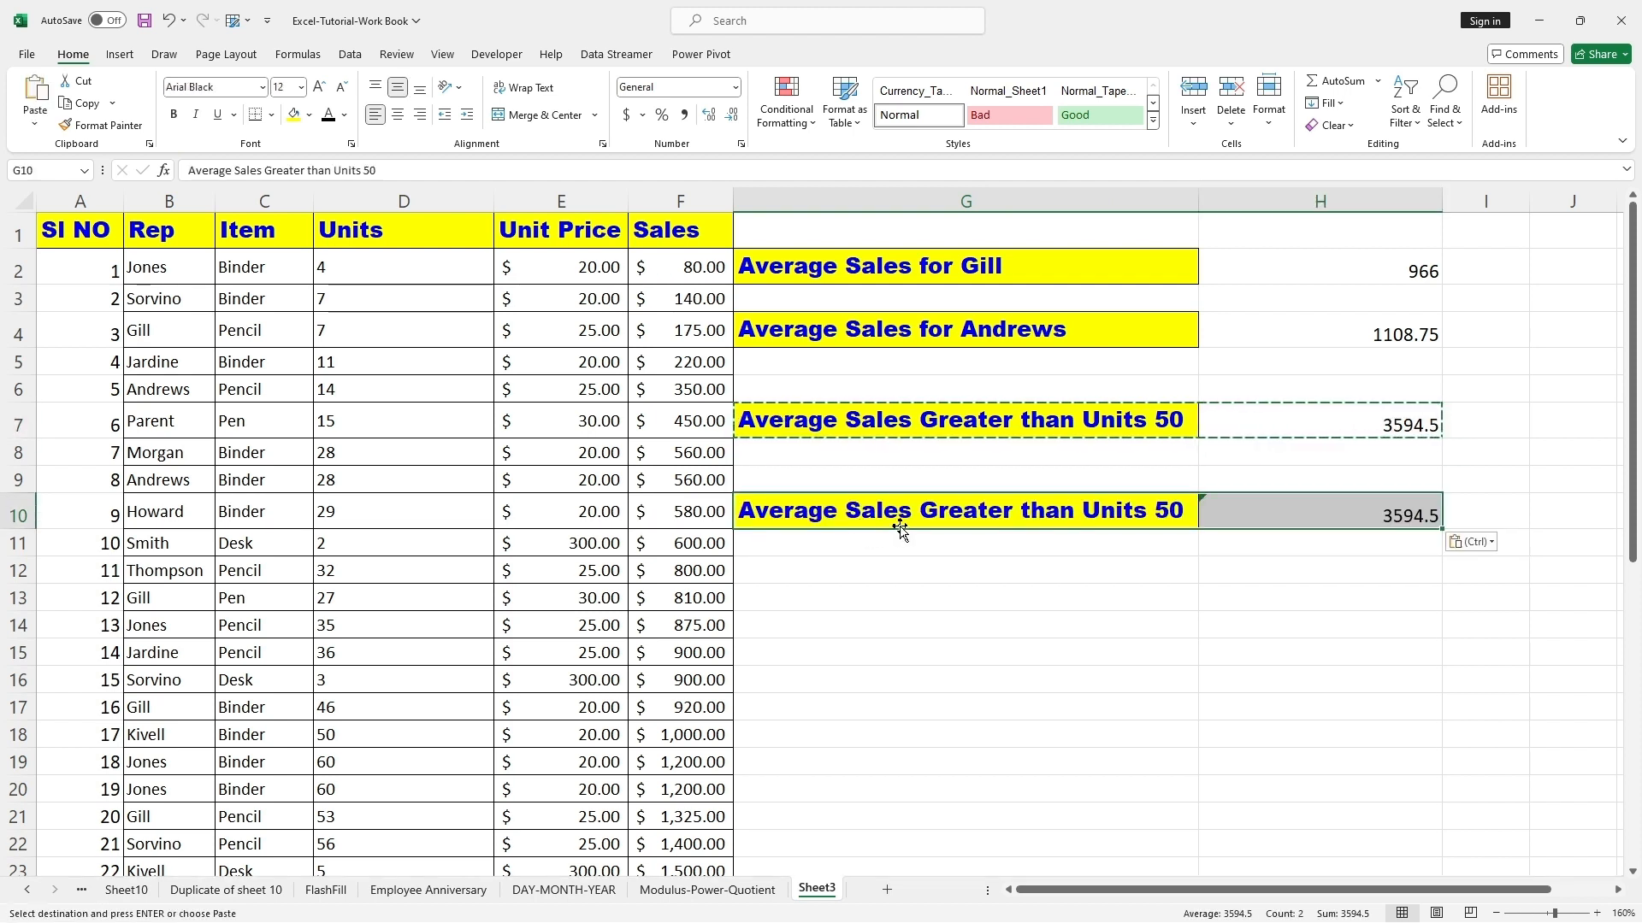
# - Change the number in the G10 label so it reads "Average Sales Greater than Units 11"
pyautogui.doubleClick(1178, 505)
pyautogui.press('BackSpace')
pyautogui.press('BackSpace')
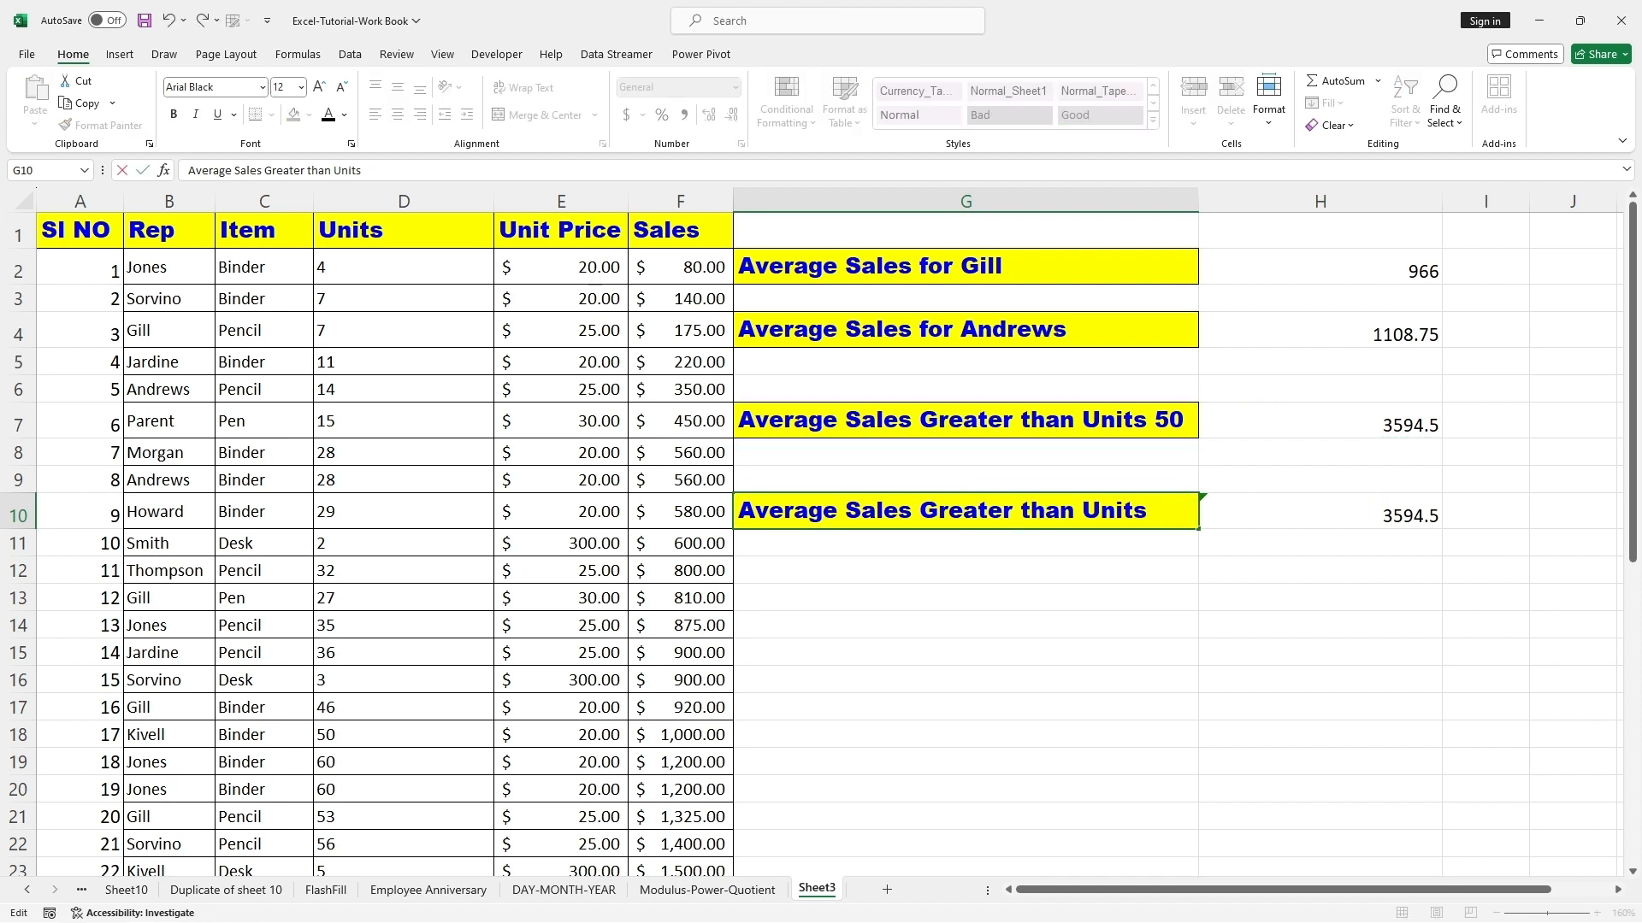
pyautogui.write('11')
pyautogui.click(1257, 625)
# - Clear the copied formula in H10 and begin an AVERAGEIF formula there with D2:D42 as the range
pyautogui.click(1355, 517)
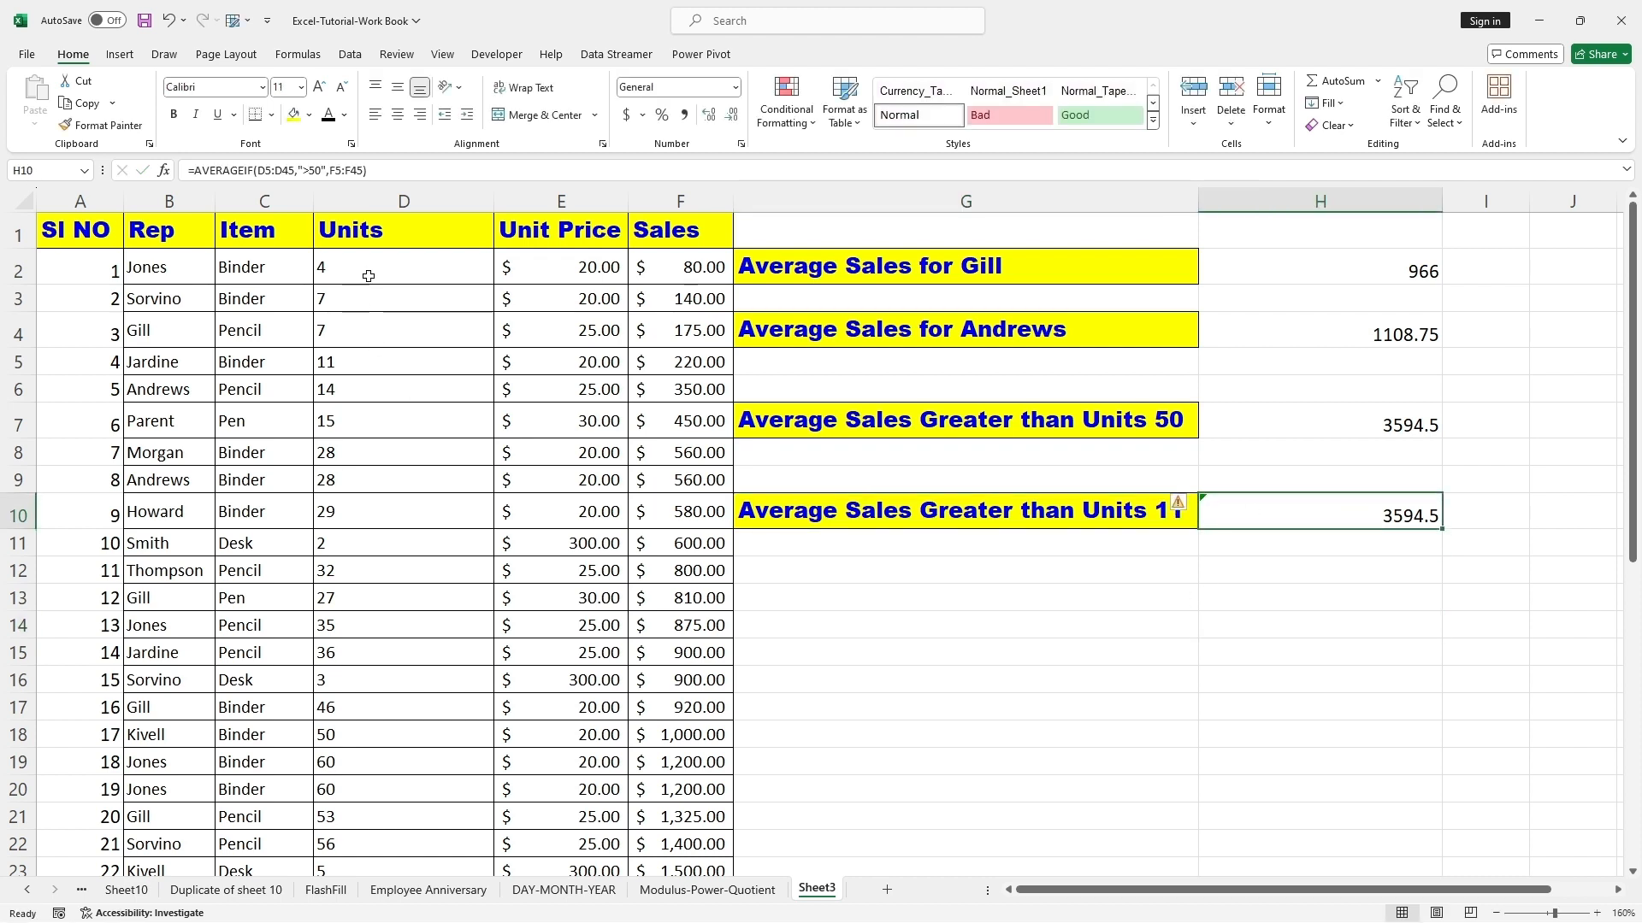
pyautogui.moveTo(369, 171); pyautogui.dragTo(185, 171)
pyautogui.press('BackSpace')
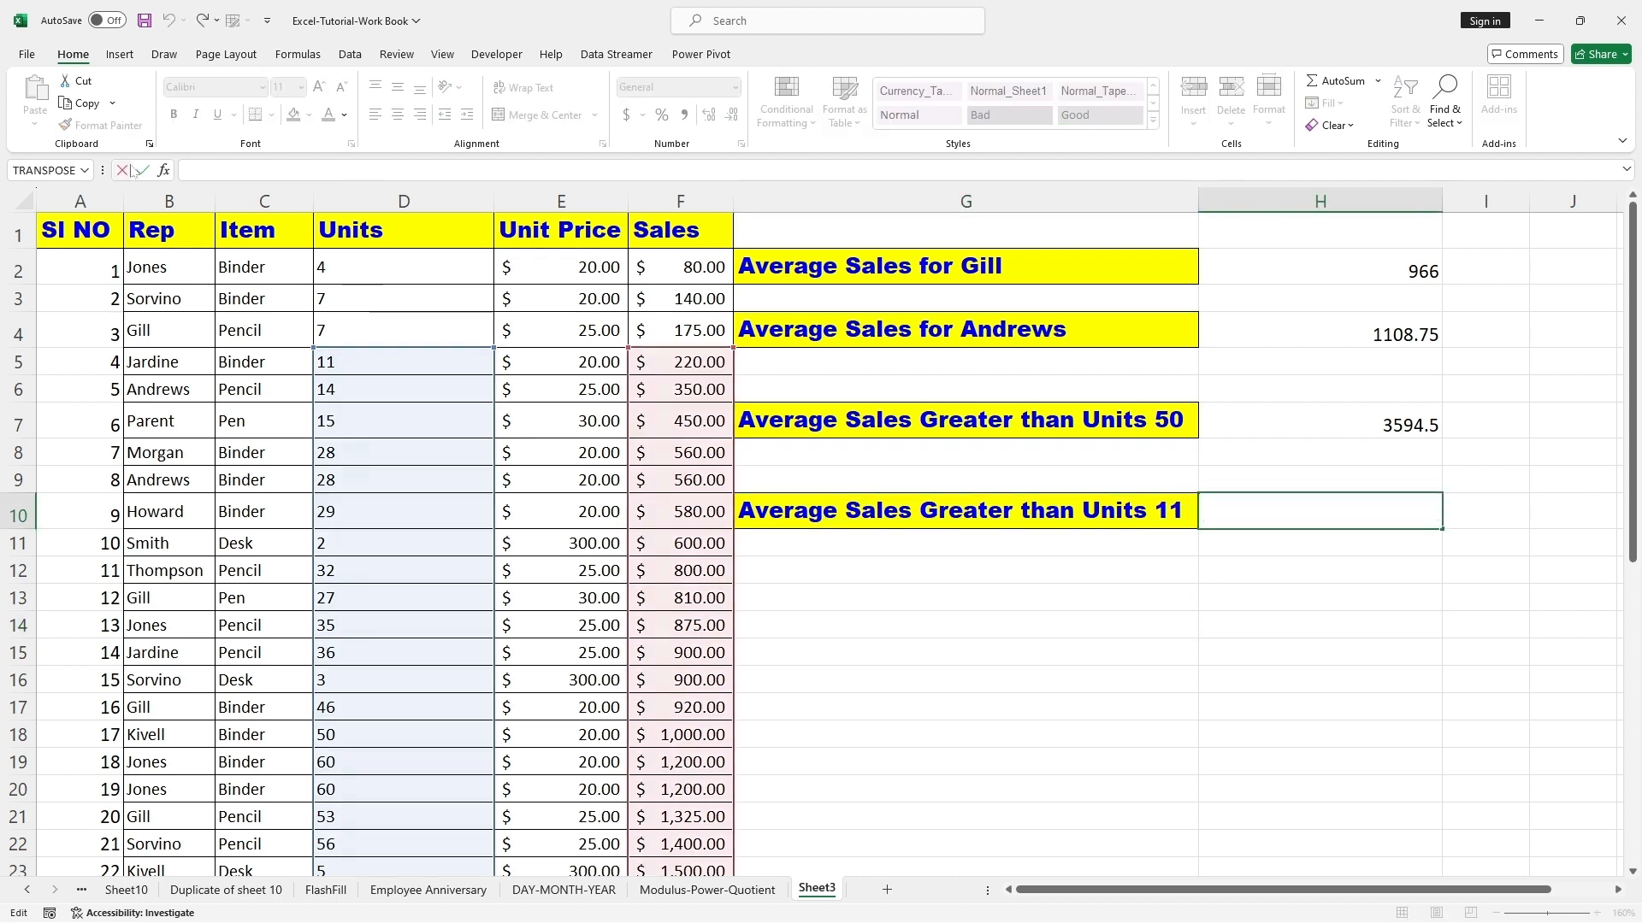
pyautogui.click(1267, 517)
pyautogui.write('=')
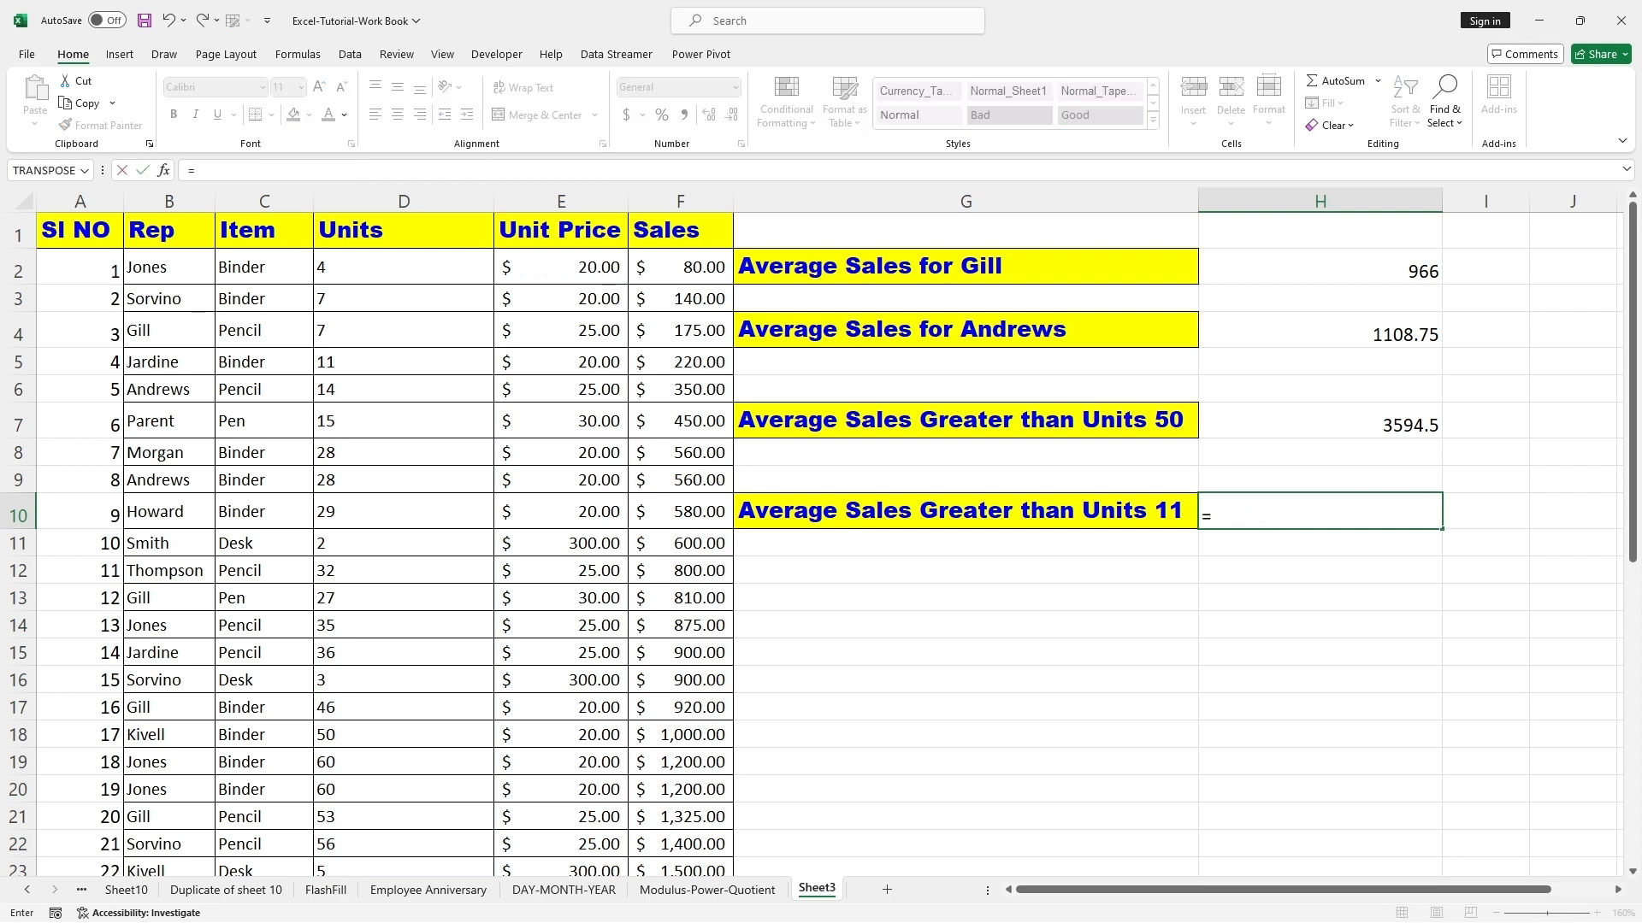
pyautogui.write('AVE')
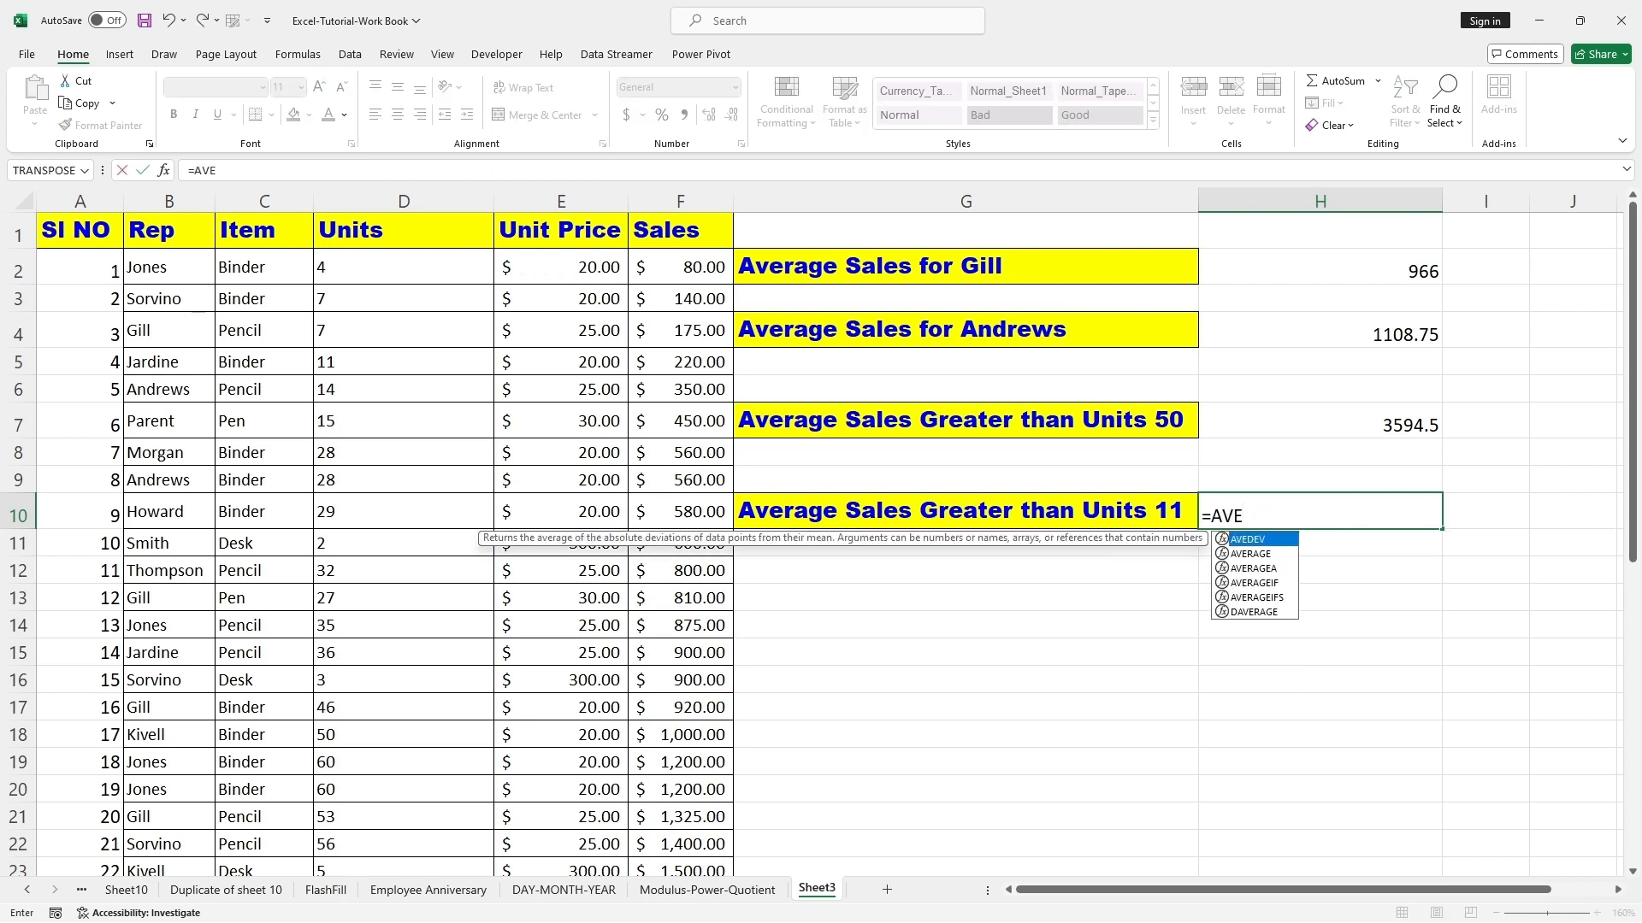
pyautogui.write('RAGEIF')
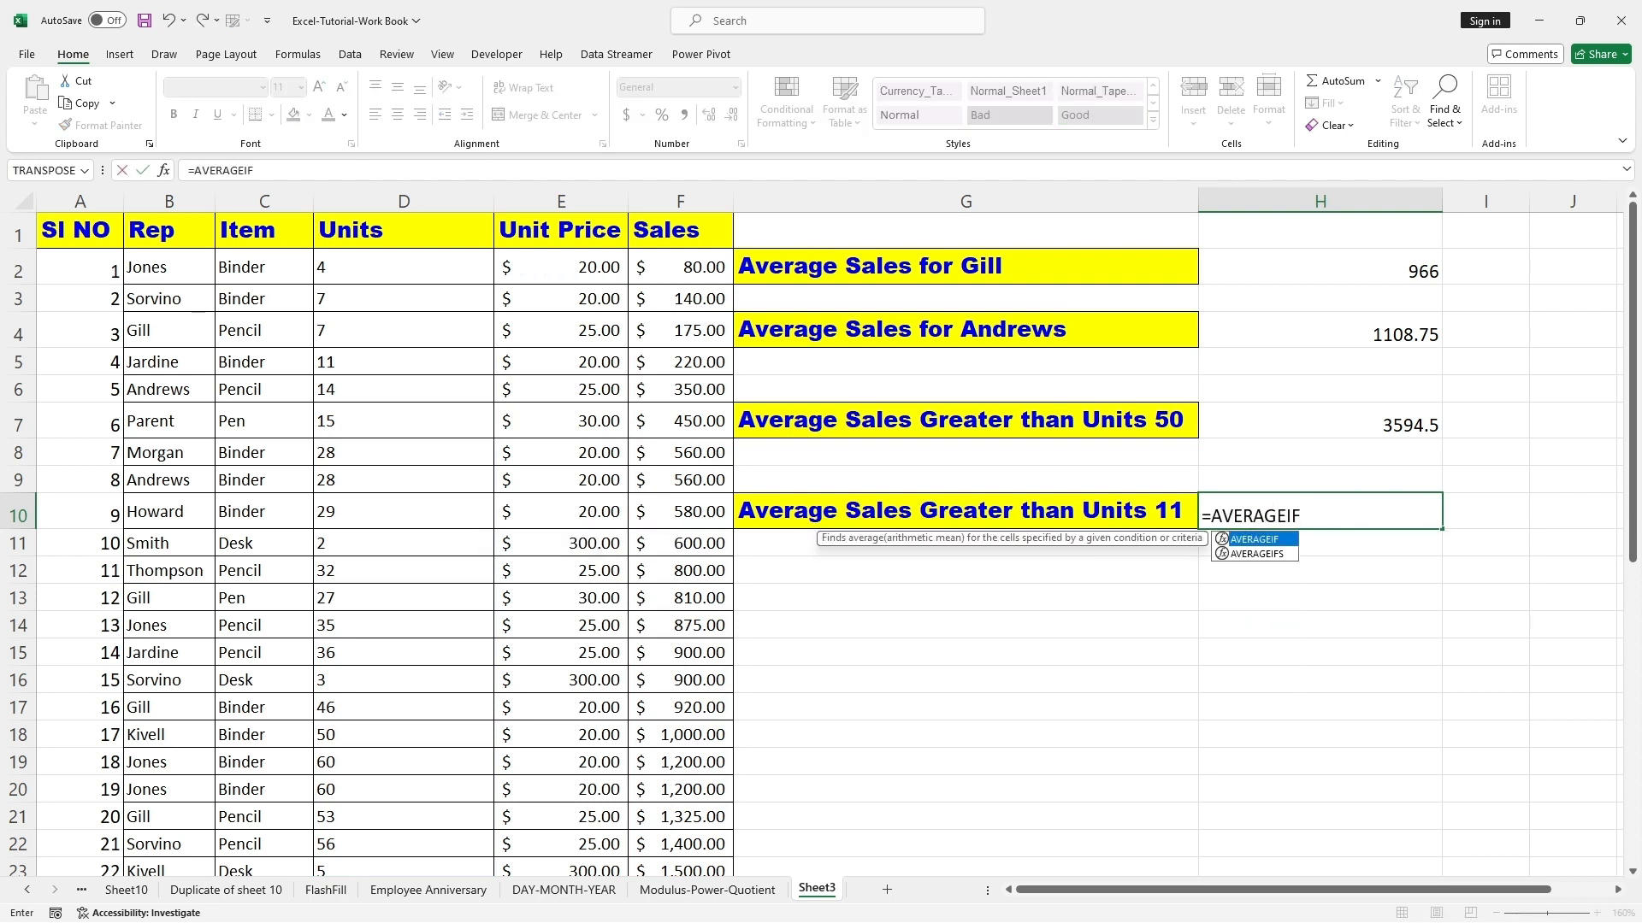
pyautogui.write('(')
pyautogui.click(432, 258)
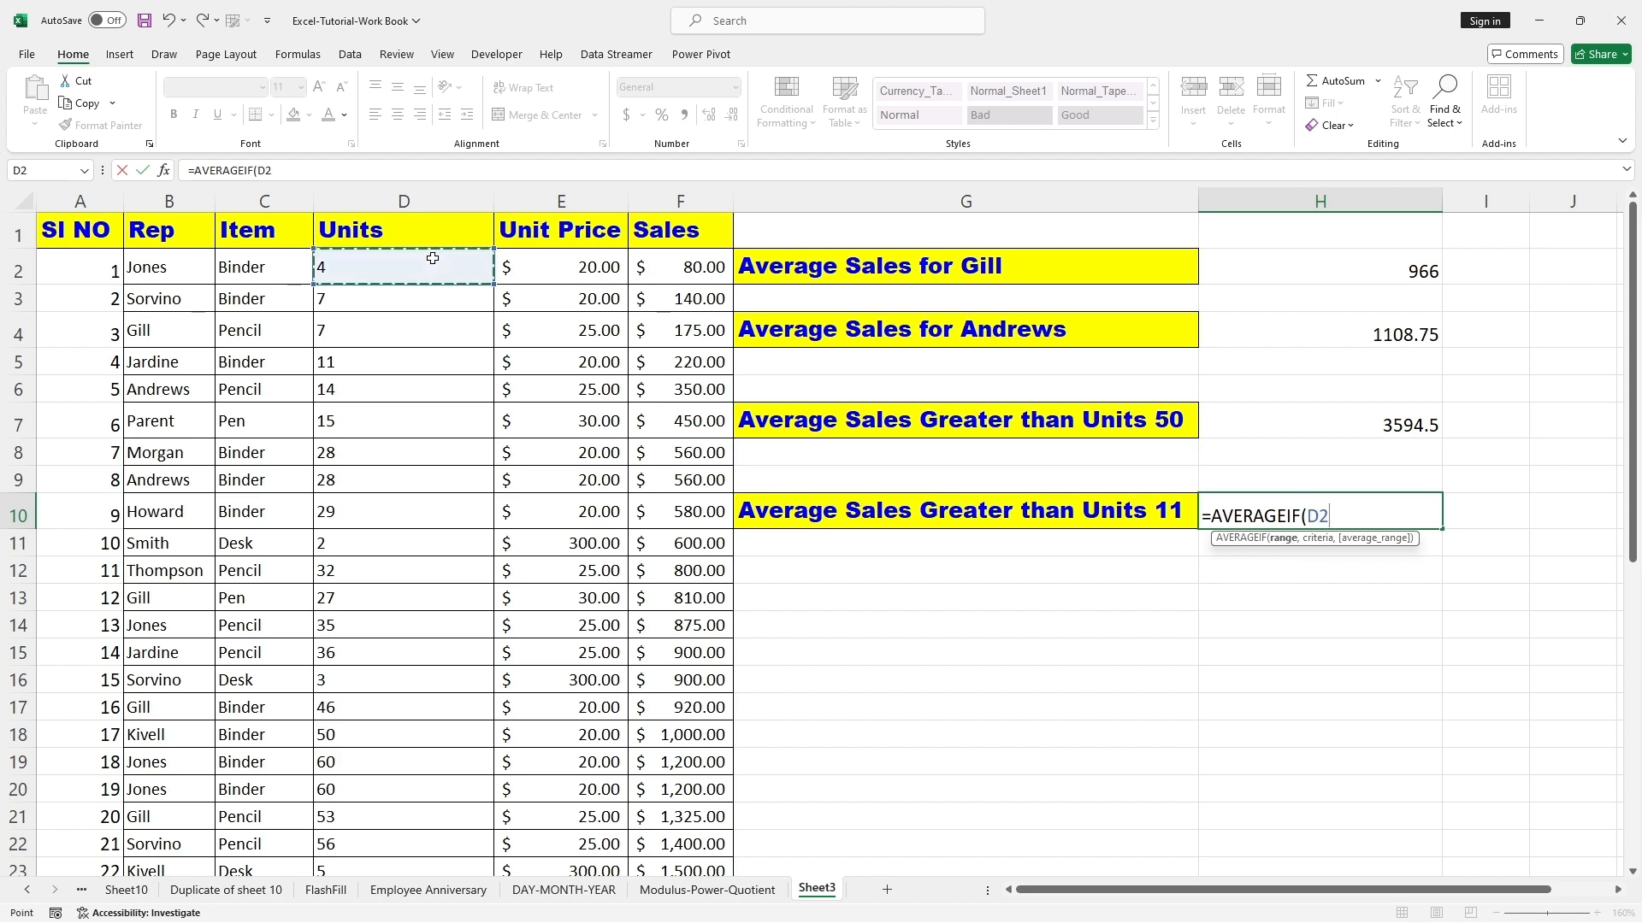
pyautogui.moveTo(433, 258); pyautogui.dragTo(462, 833)
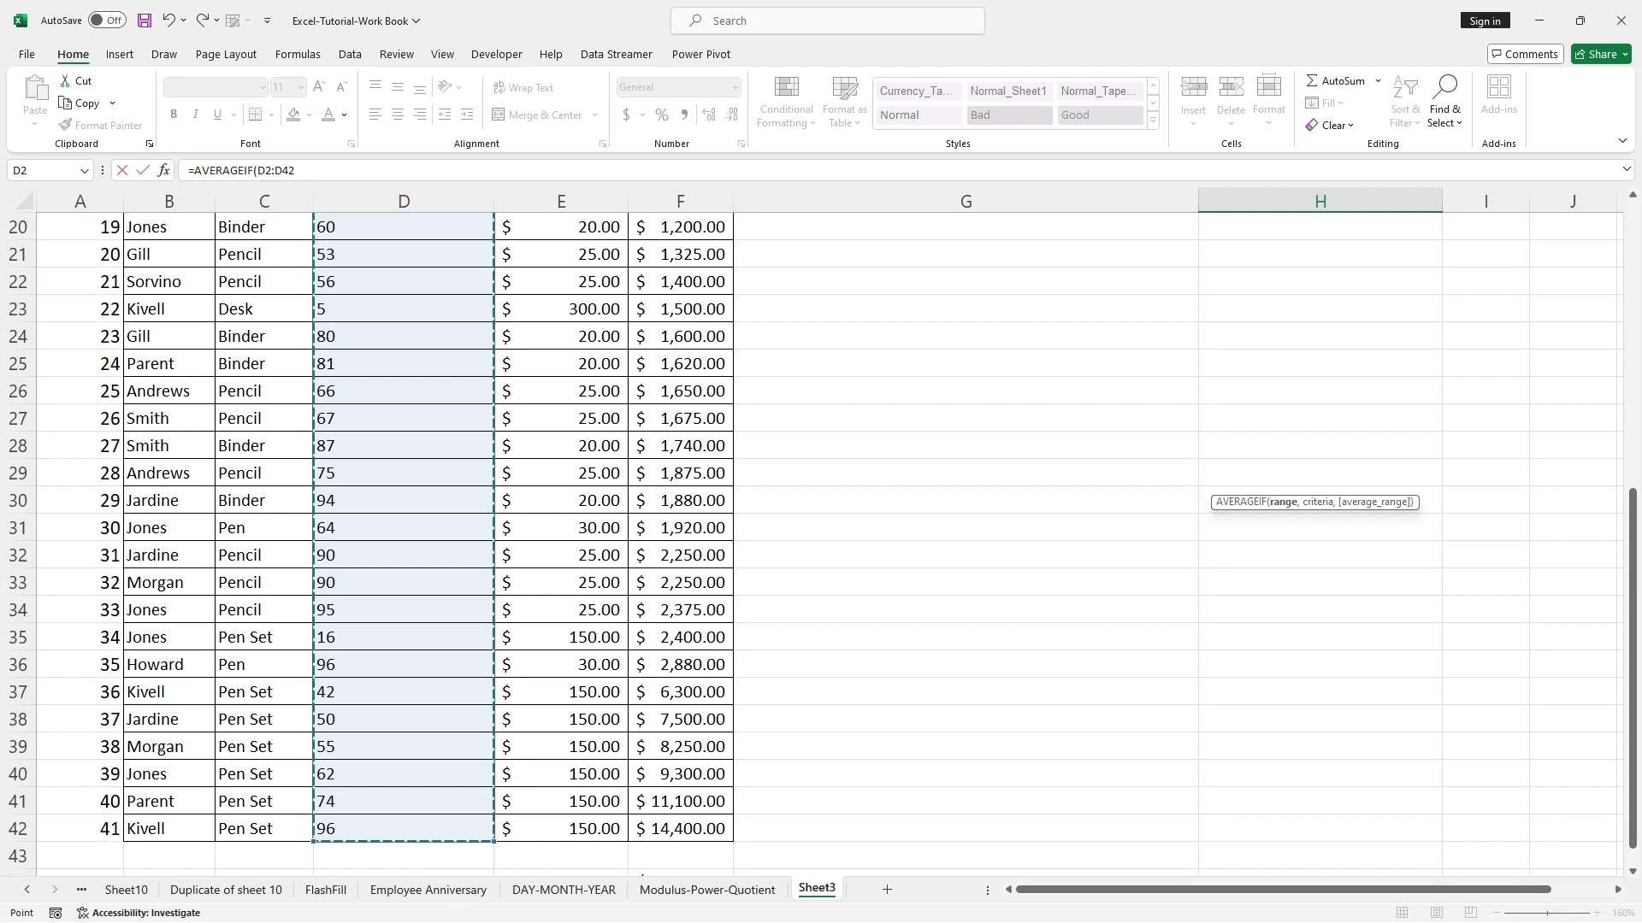
# - Complete the H10 formula with the criteria ">11" and the average range F2:F42, and enter it
pyautogui.click(296, 171)
pyautogui.write(',">11')
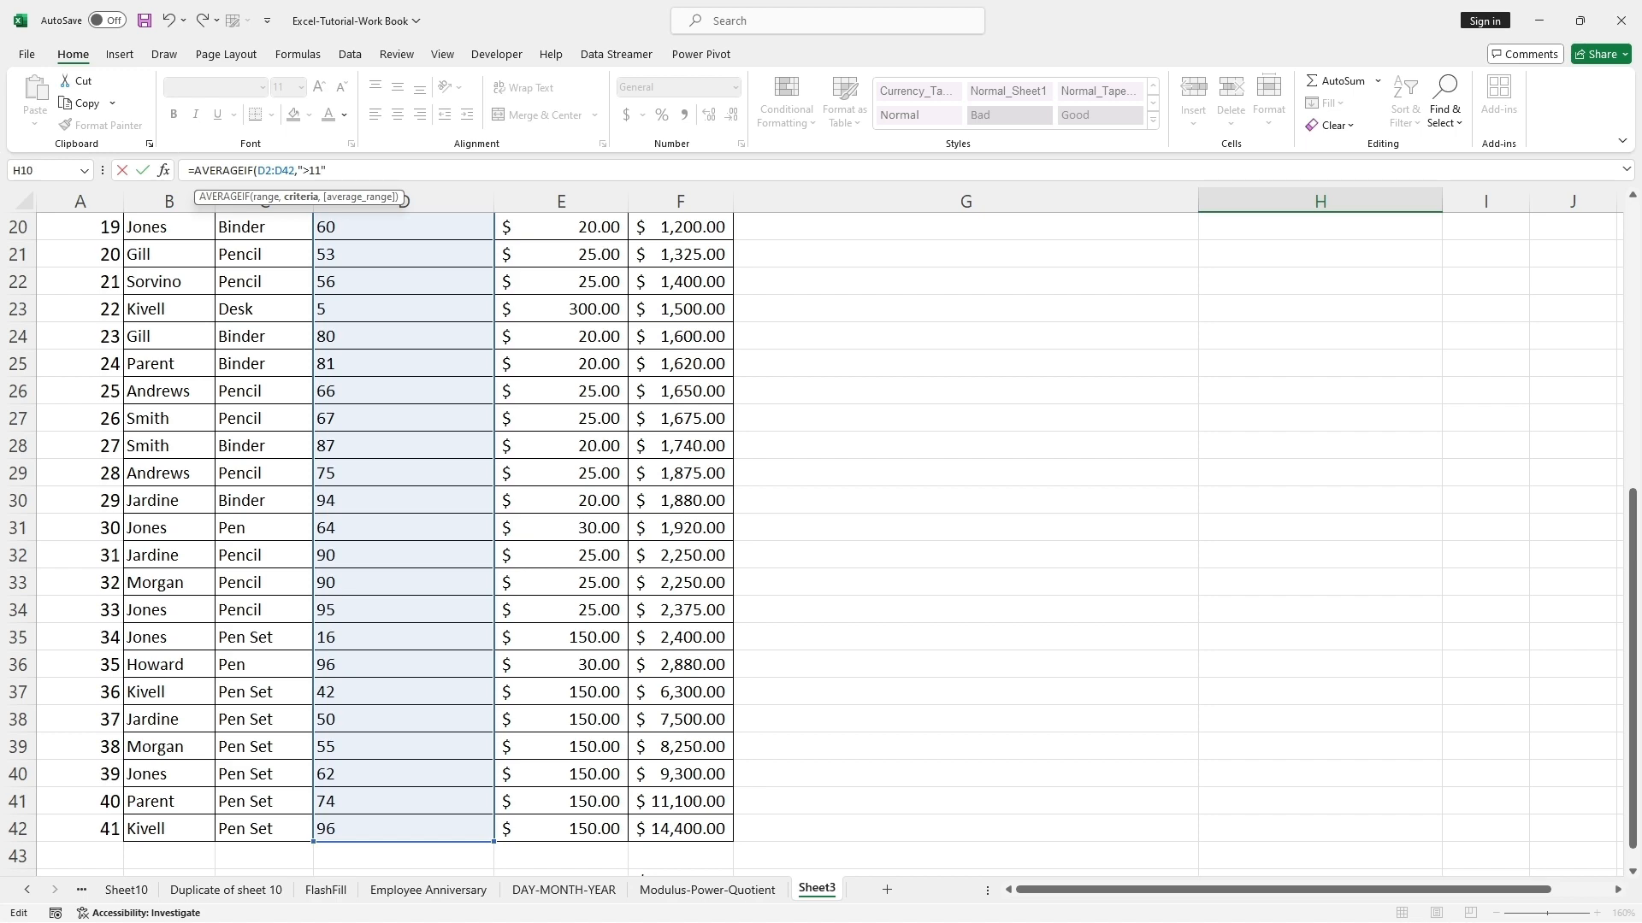
pyautogui.write(',')
pyautogui.scroll(6, 681, 267)
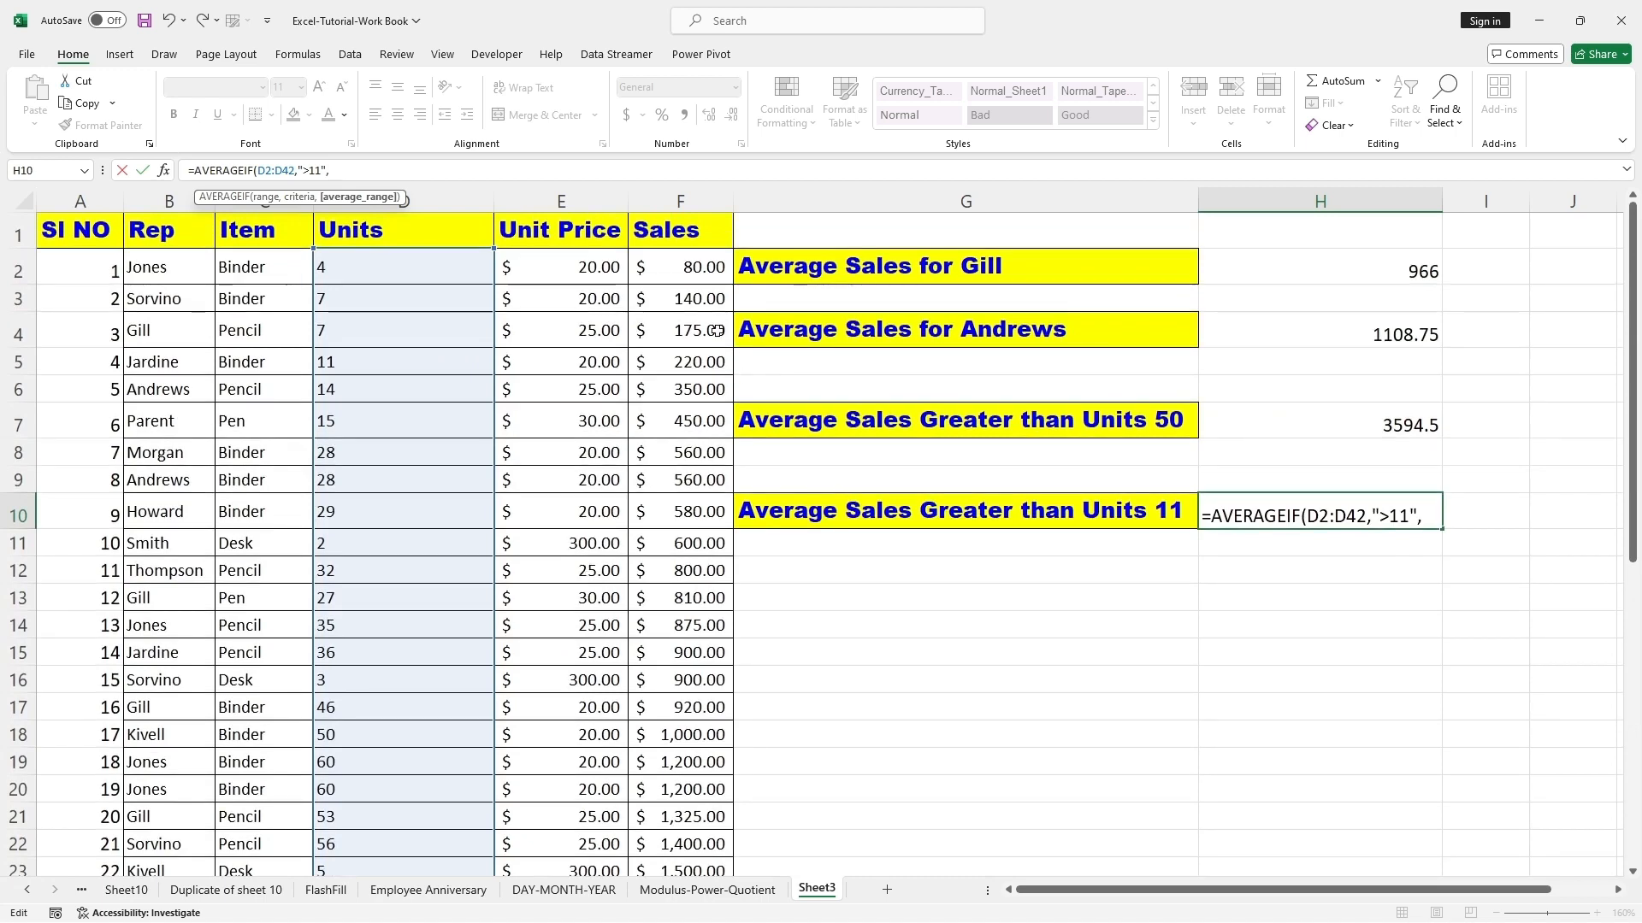
pyautogui.moveTo(681, 267); pyautogui.dragTo(734, 501)
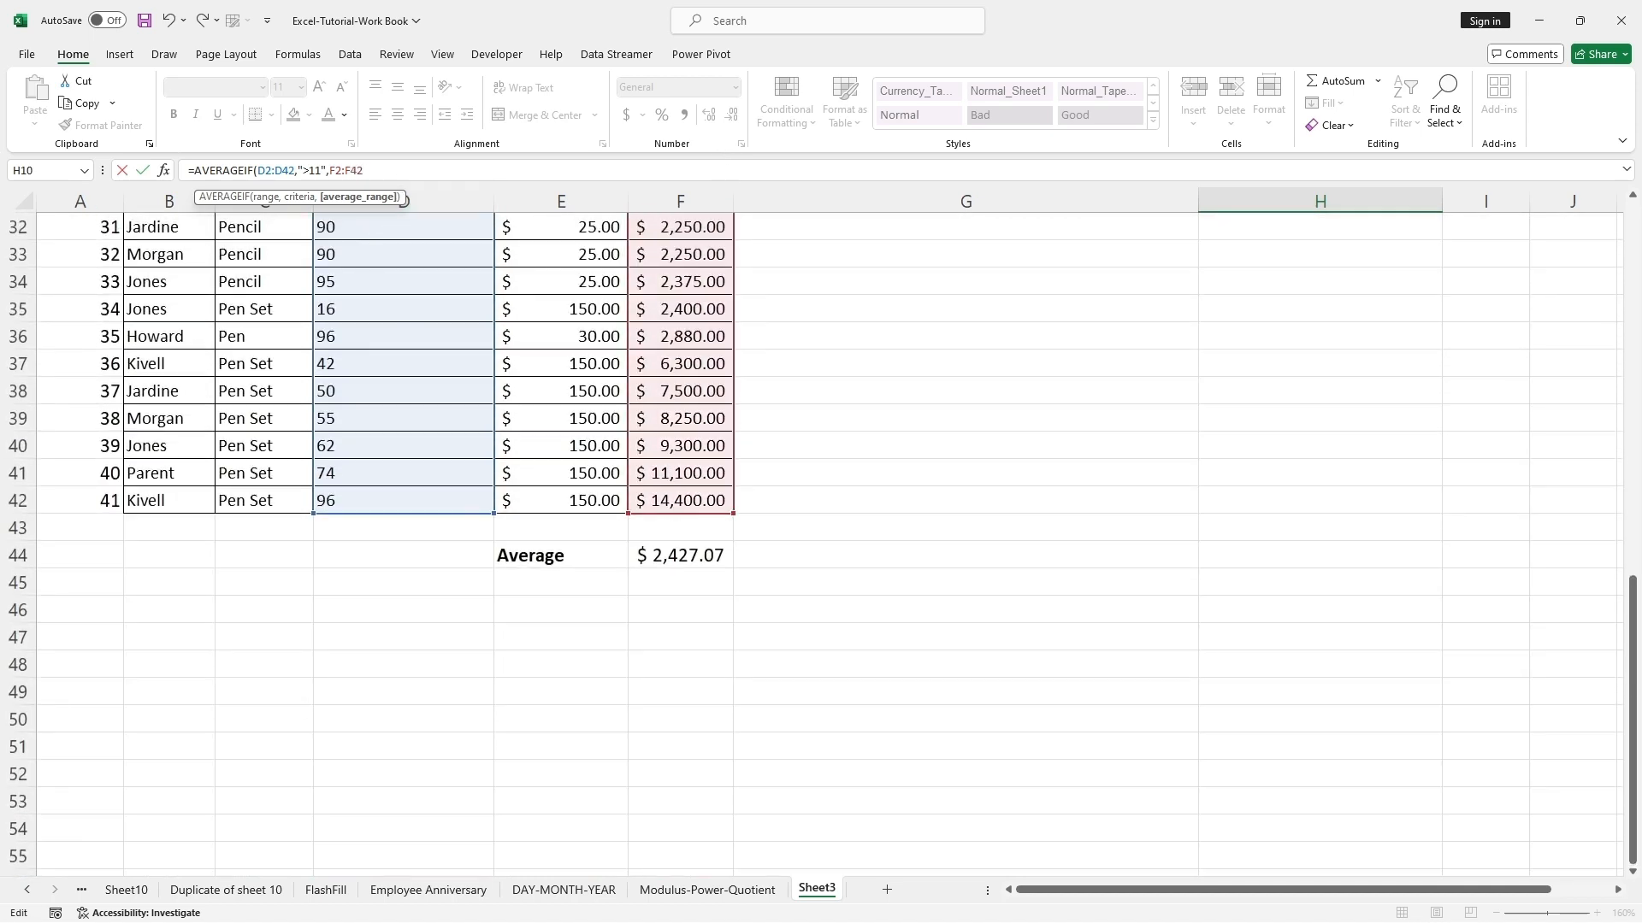
pyautogui.press('Return')
pyautogui.scroll(3, 1429, 554)
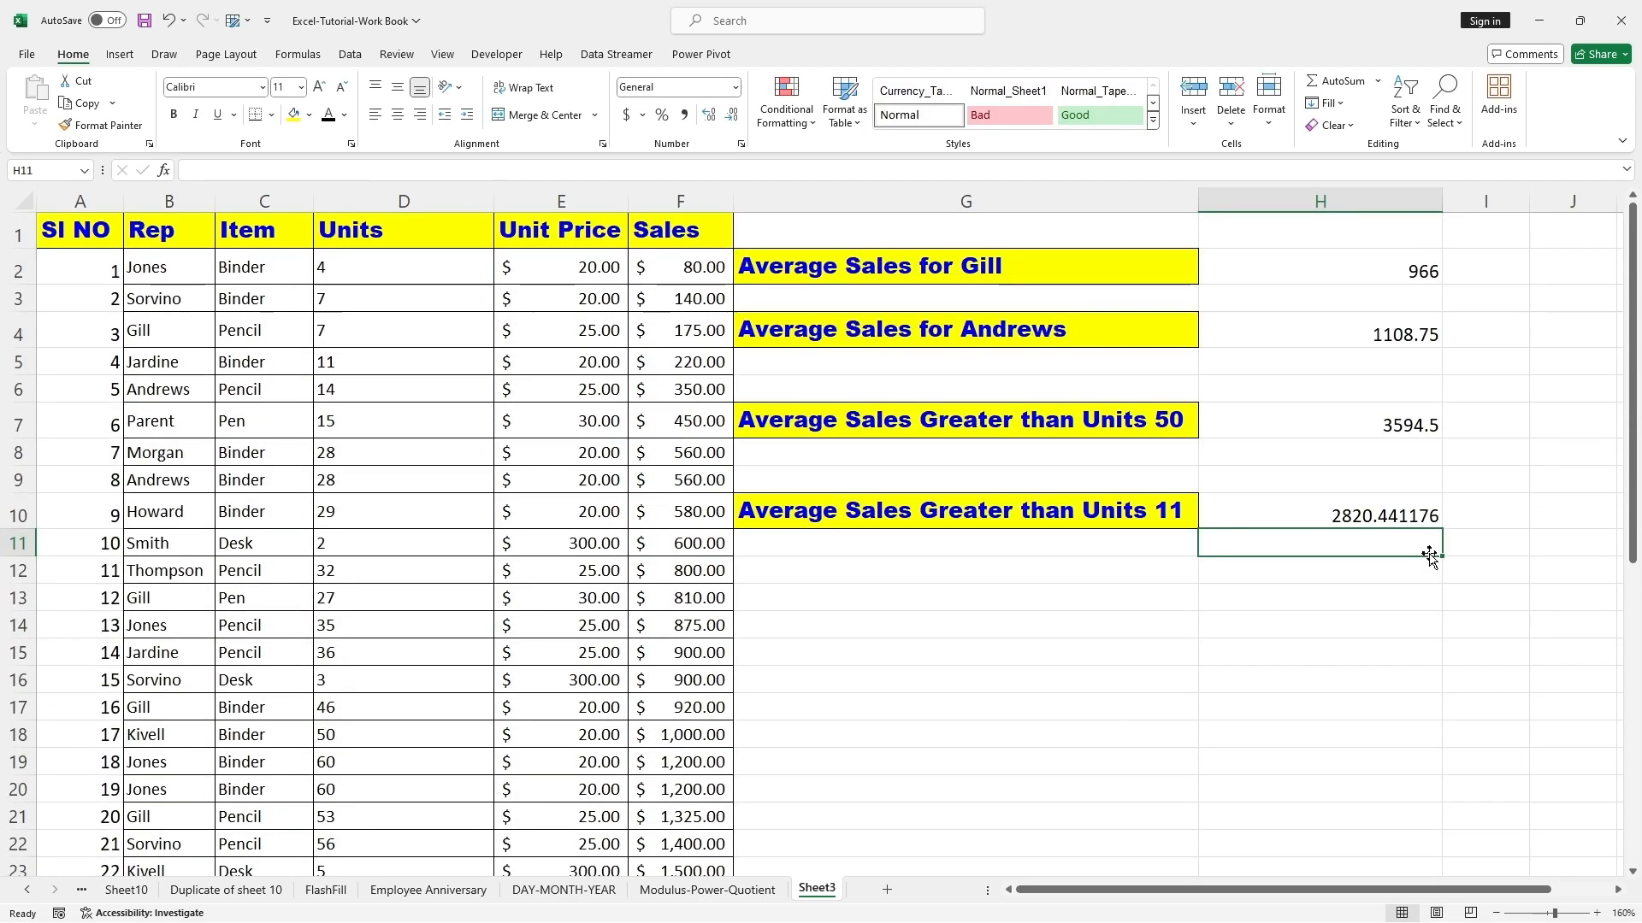
pyautogui.click(1316, 518)
pyautogui.click(1052, 518)
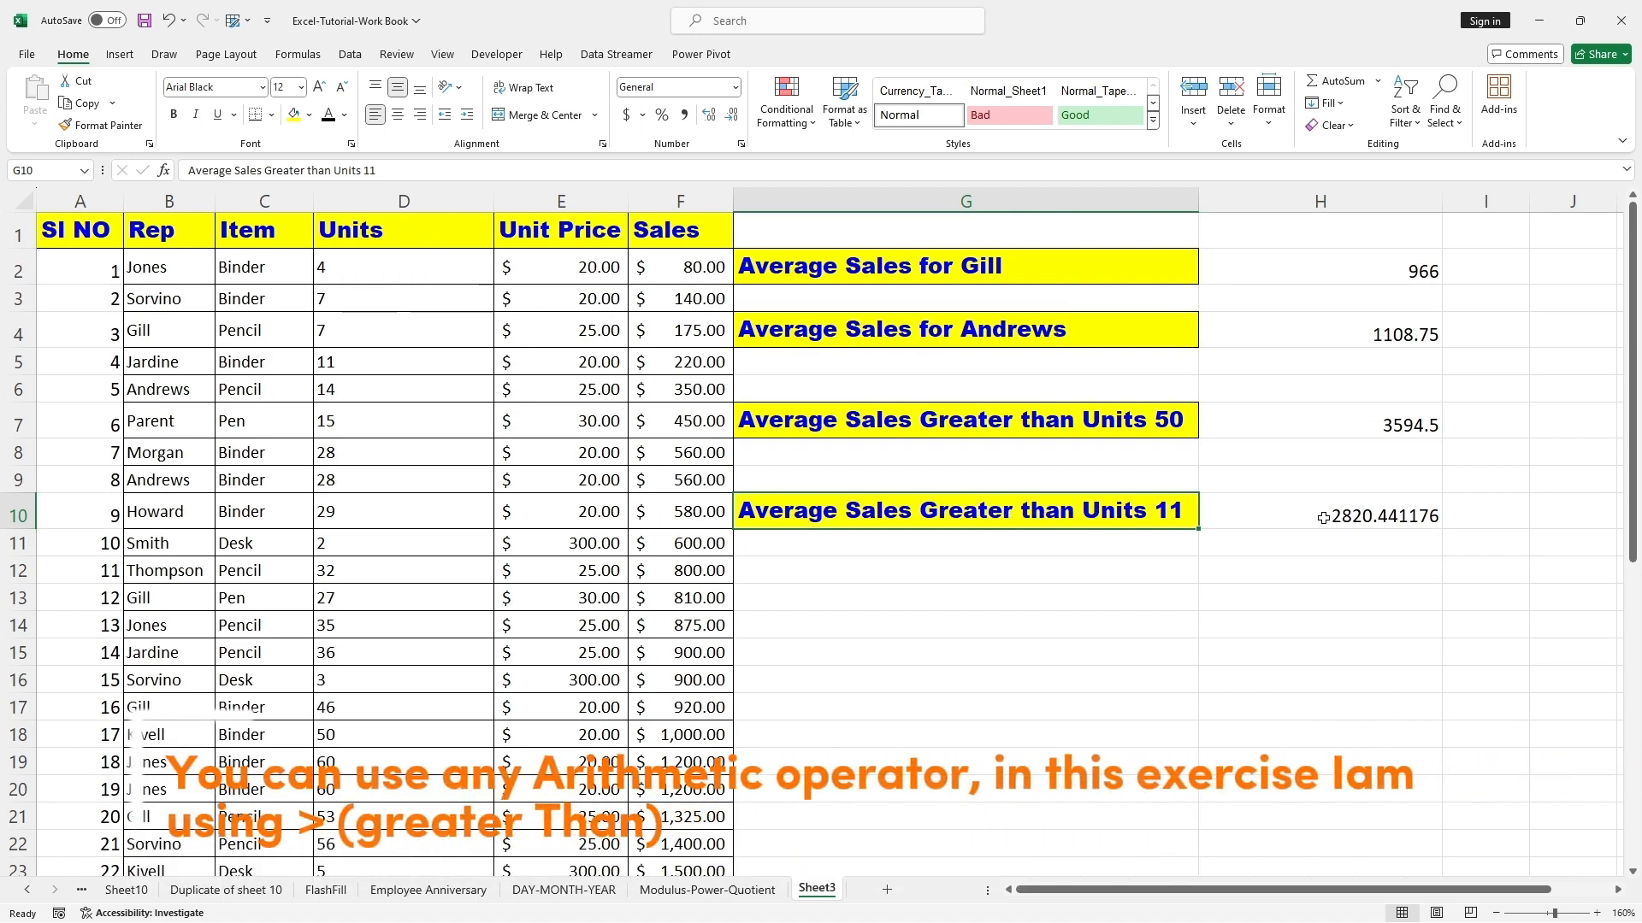
pyautogui.click(860, 631)
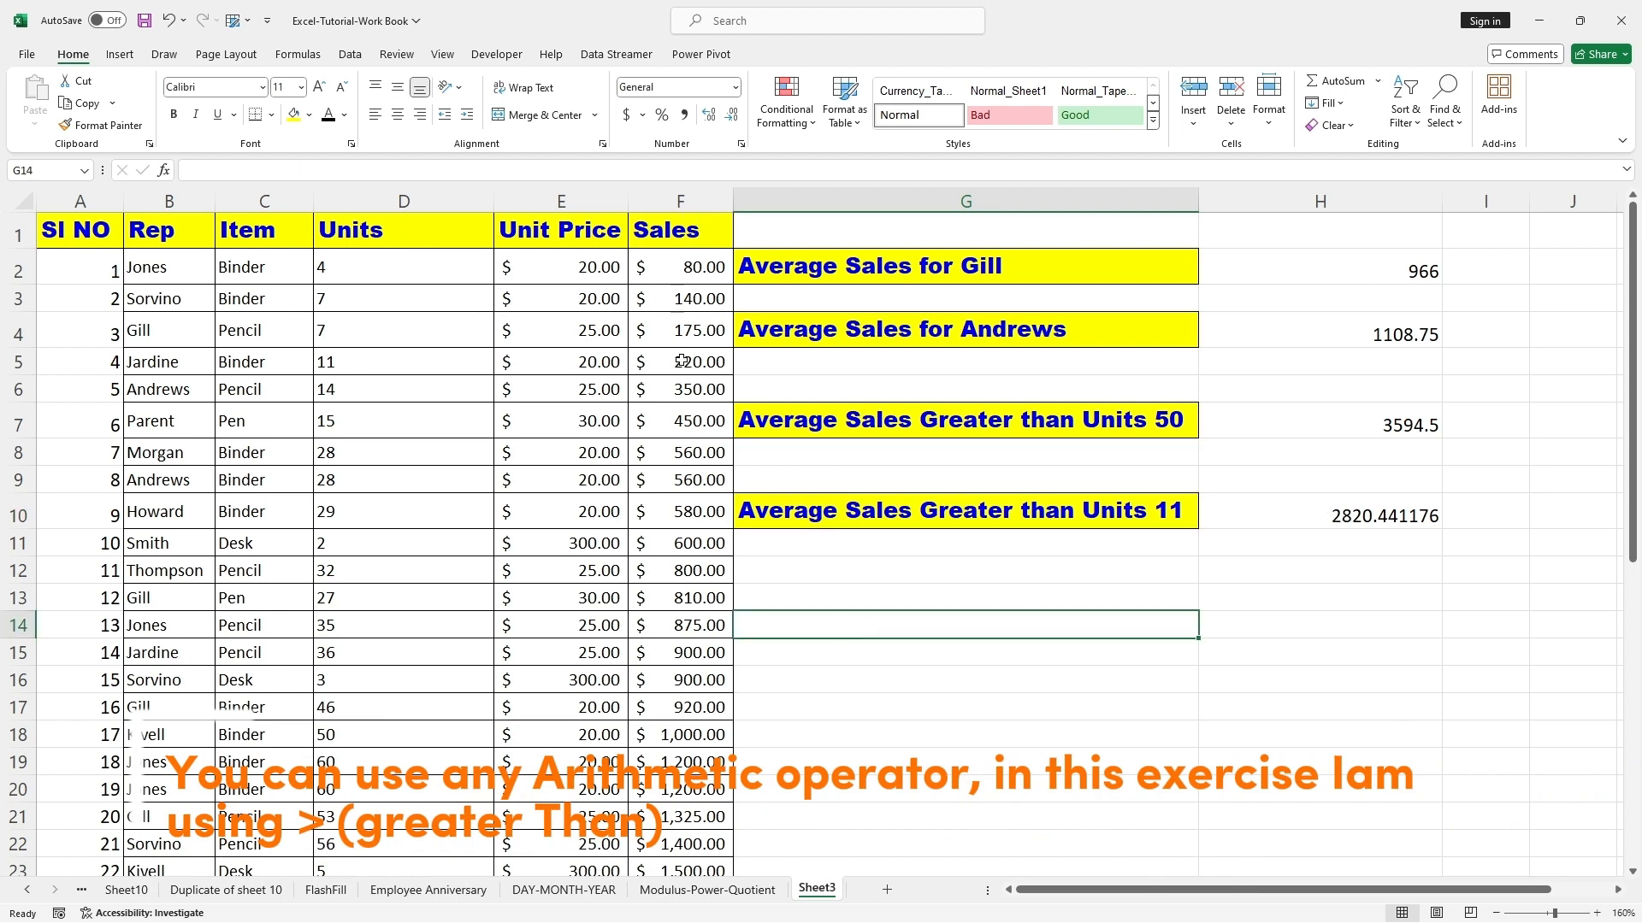
pyautogui.scroll(-3, 693, 513)
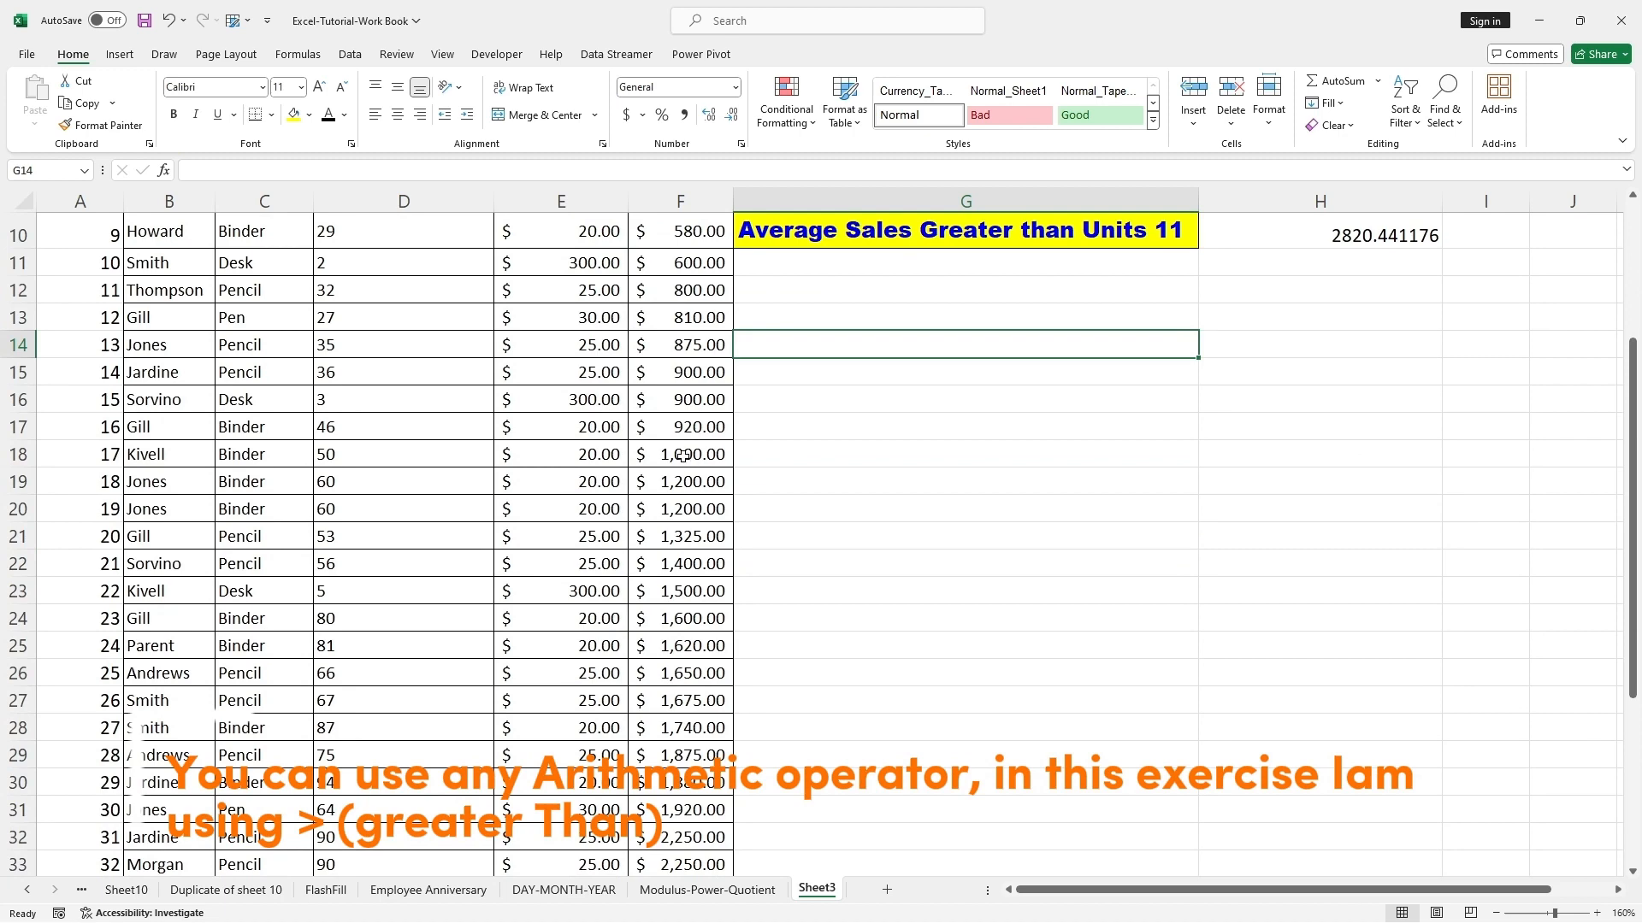
pyautogui.scroll(3, 681, 456)
# - Copy the label in G10 to G14 and open the copied text for editing
pyautogui.scroll(-2, 672, 546)
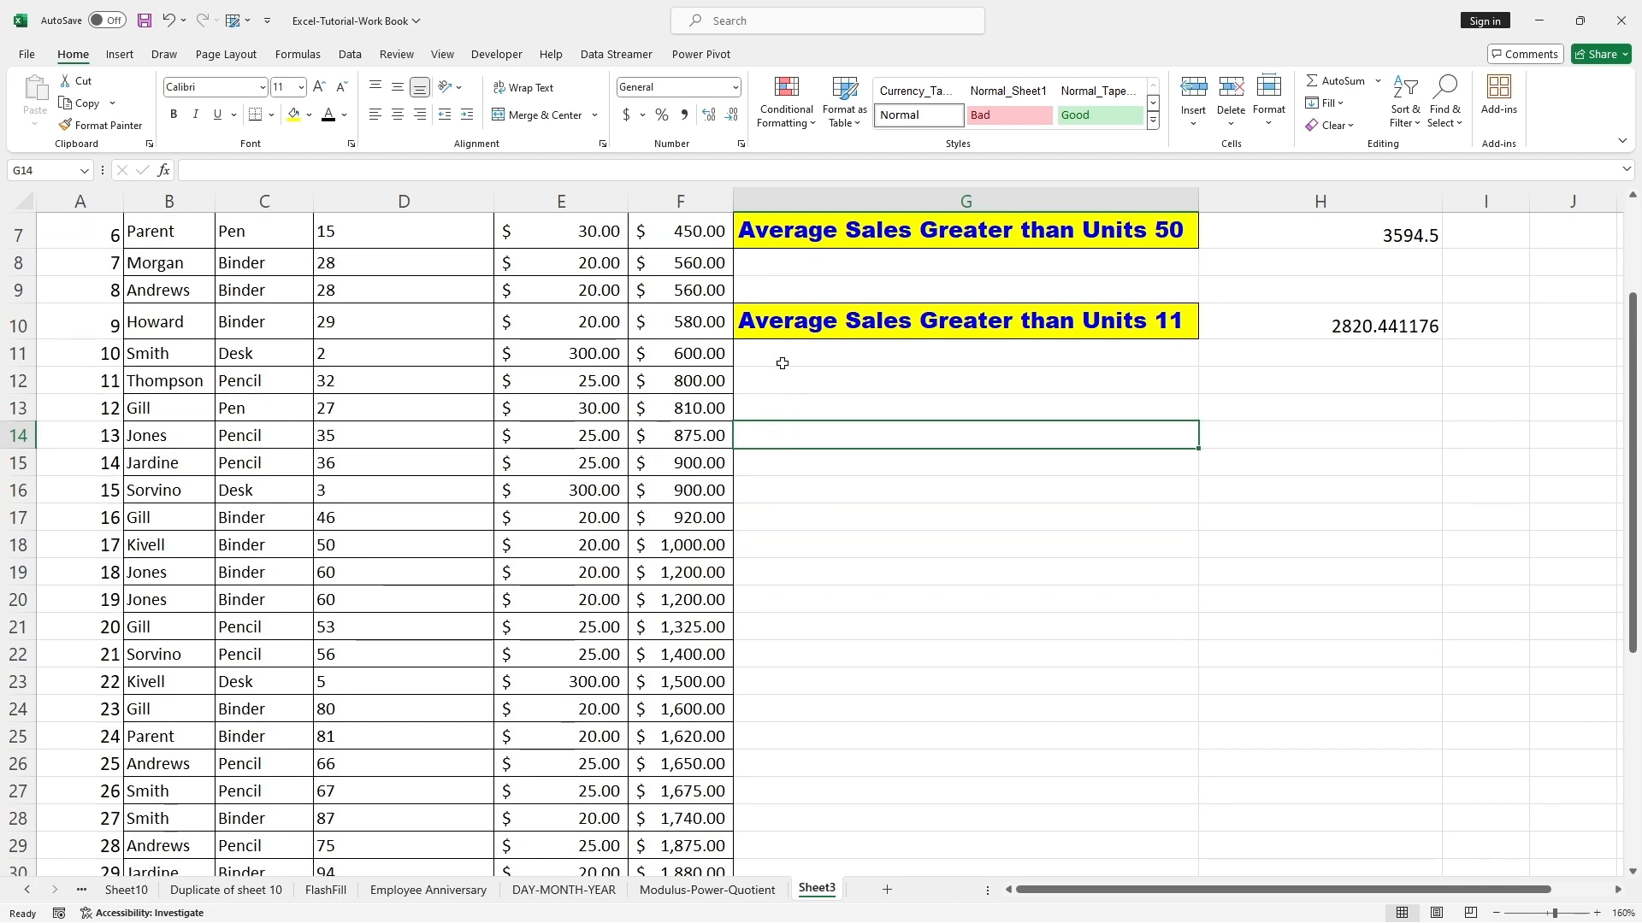
pyautogui.click(807, 325)
pyautogui.hotkey('ctrl', 'c')
pyautogui.click(780, 442)
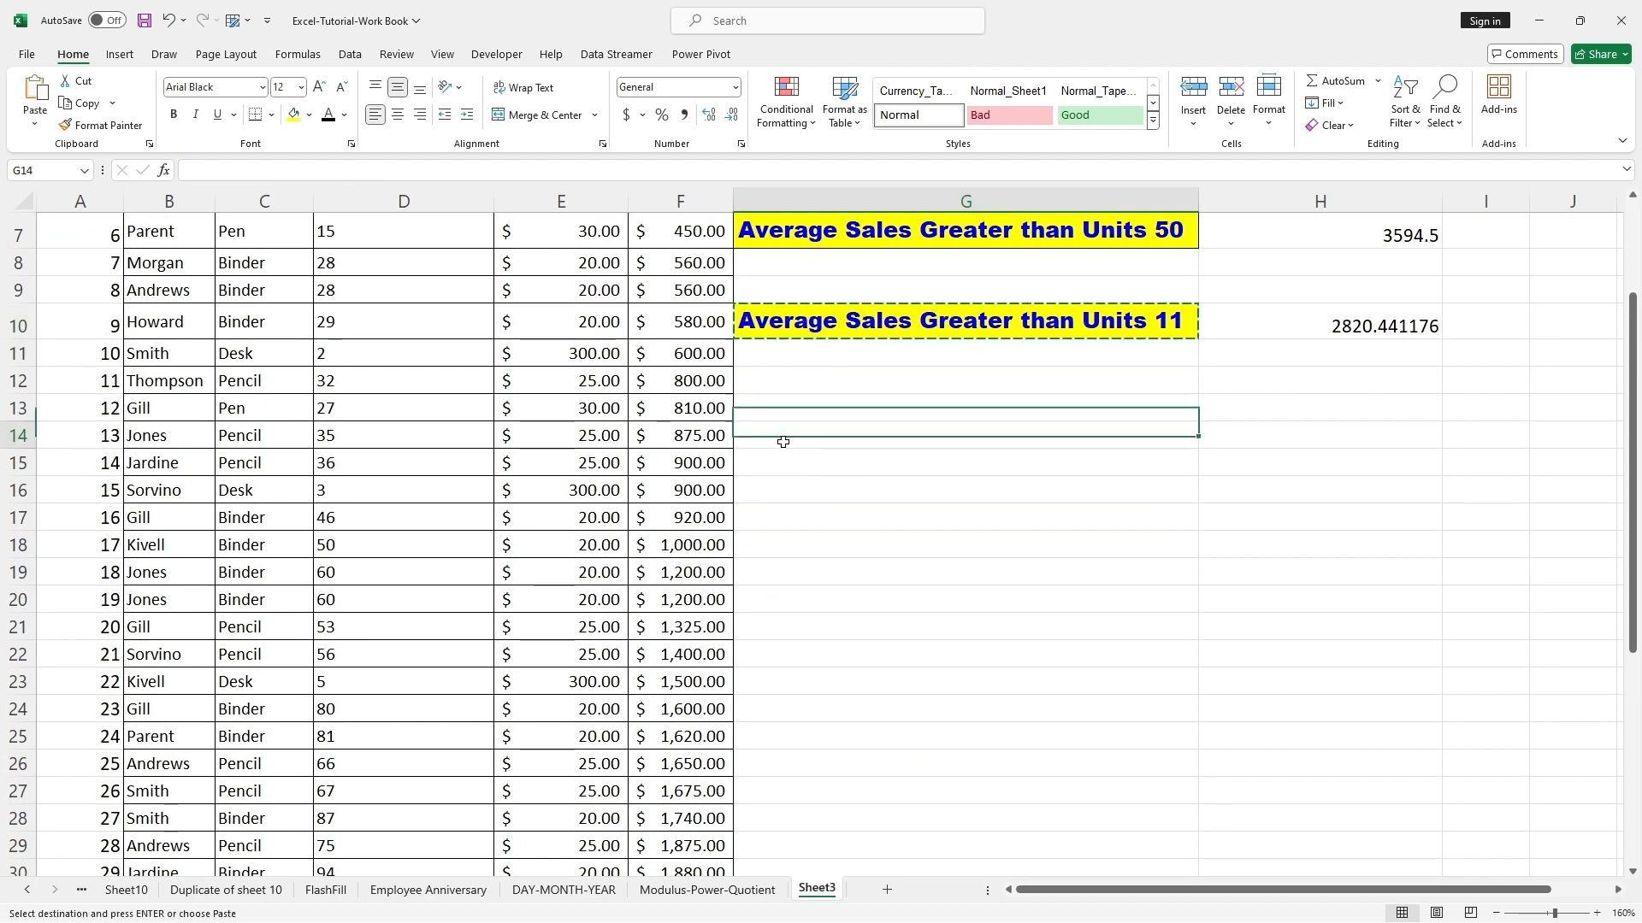
pyautogui.hotkey('ctrl', 'v')
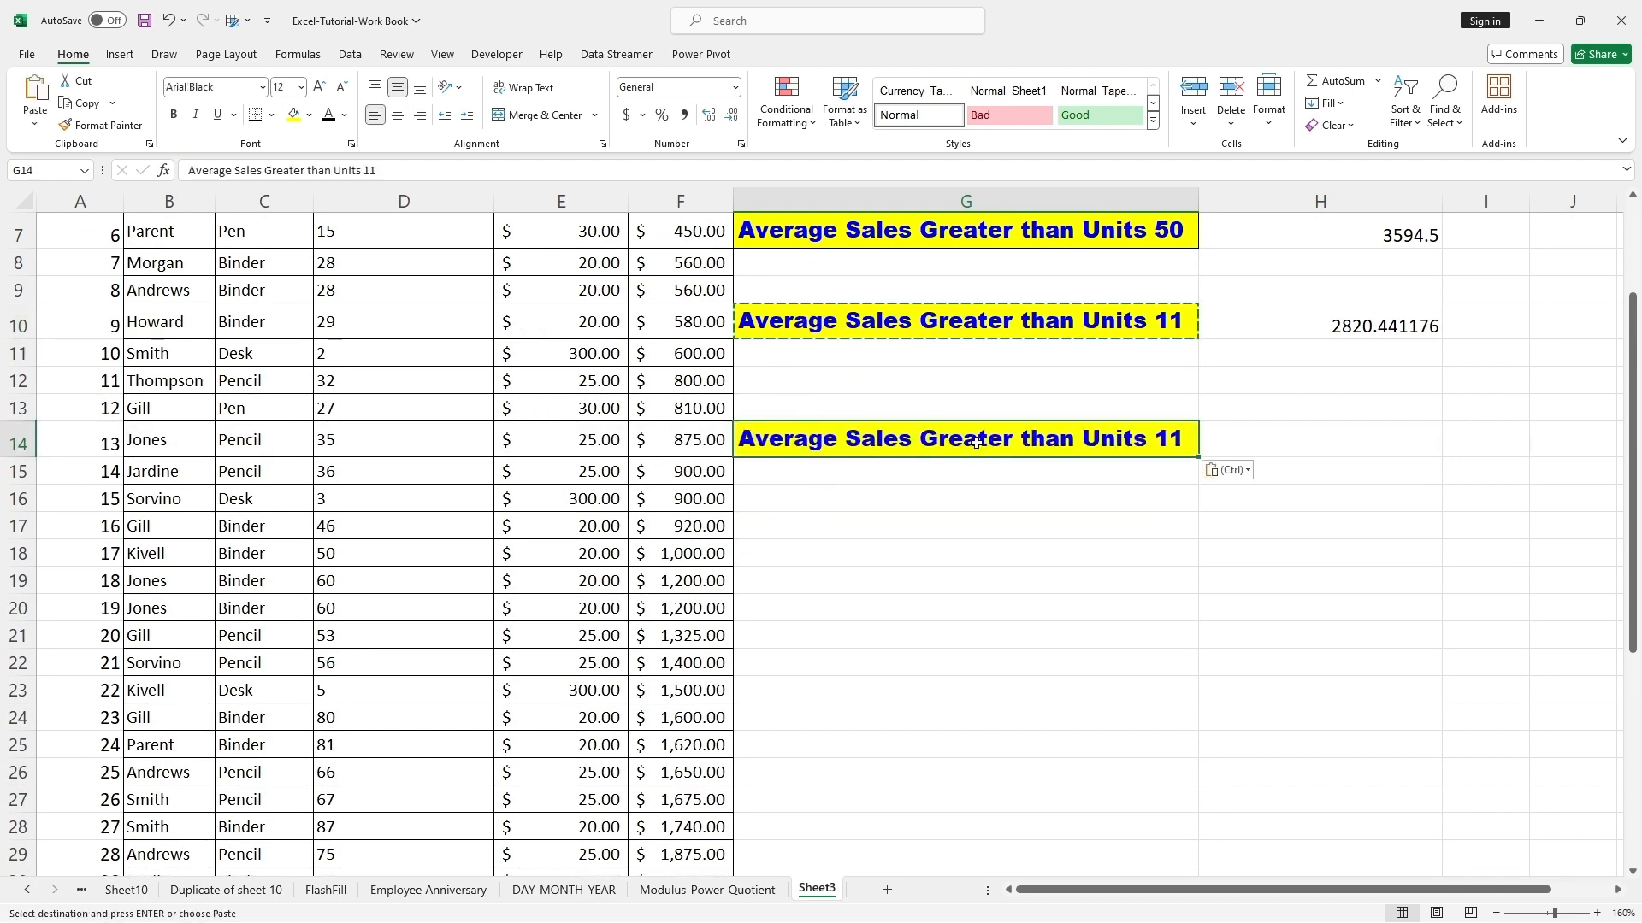
pyautogui.doubleClick(977, 442)
pyautogui.press('End')
pyautogui.hotkey('shift', 'Left')
pyautogui.hotkey('shift', 'Left')
pyautogui.hotkey('shift', 'Left')
pyautogui.hotkey('shift', 'Left')
pyautogui.hotkey('shift', 'Left')
pyautogui.hotkey('shift', 'Left')
pyautogui.hotkey('shift', 'Left')
pyautogui.hotkey('shift', 'Left')
pyautogui.hotkey('shift', 'Left')
pyautogui.hotkey('shift', 'Left')
pyautogui.hotkey('shift', 'Left')
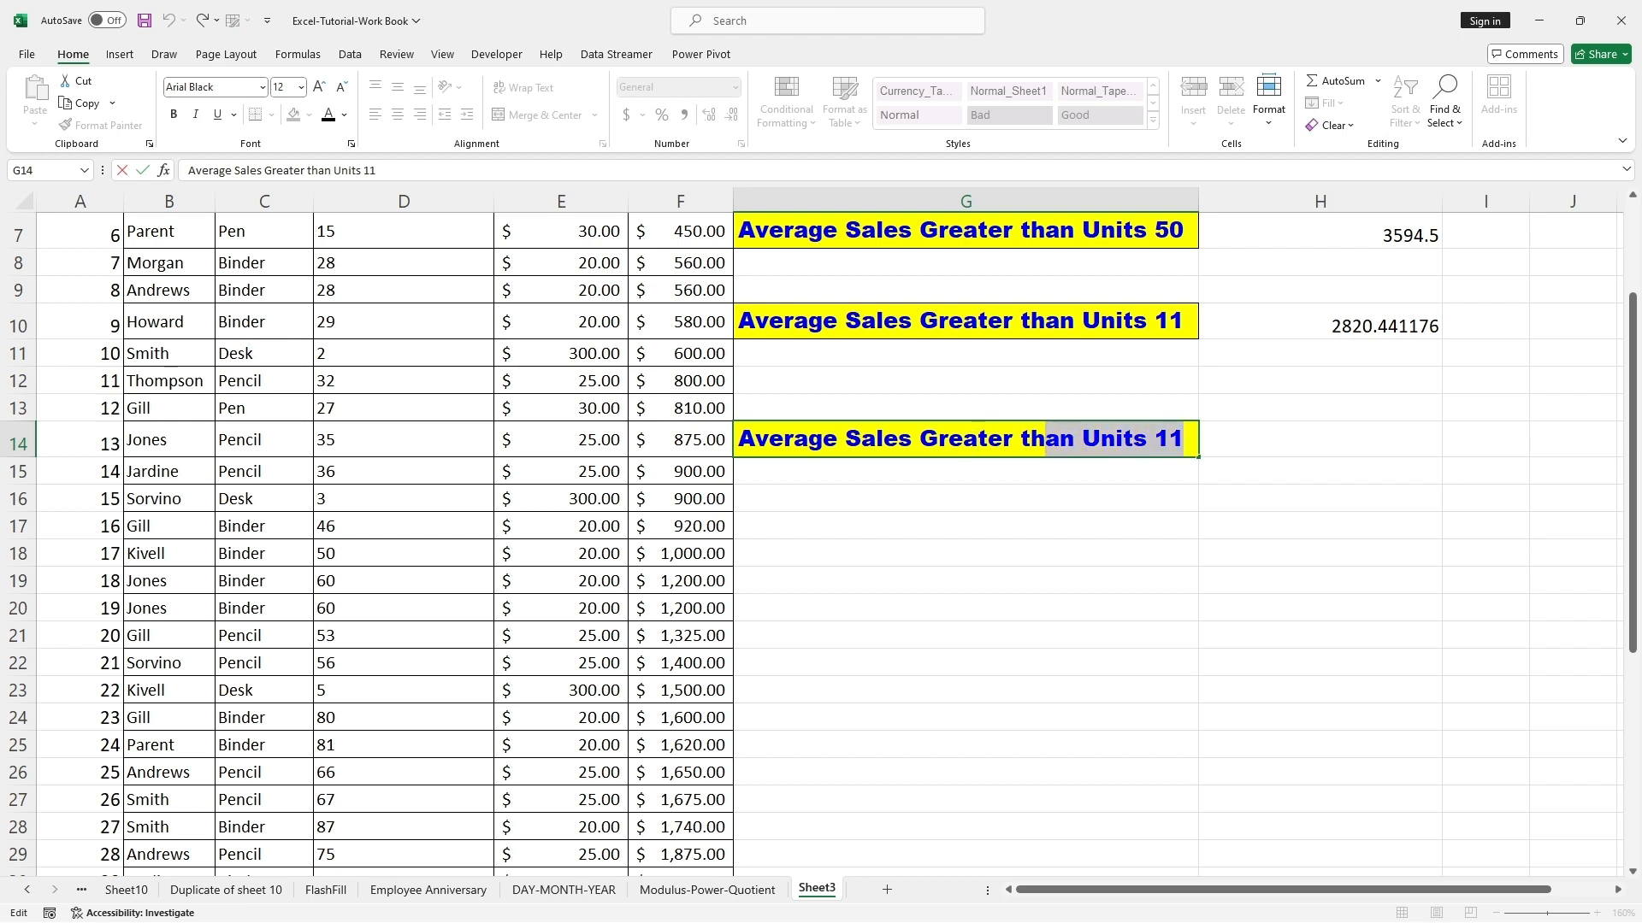
pyautogui.hotkey('shift', 'Left')
pyautogui.hotkey('shift', 'Left')
pyautogui.hotkey('shift', 'Left')
pyautogui.hotkey('shift', 'Left')
pyautogui.hotkey('shift', 'Left')
pyautogui.hotkey('shift', 'Left')
pyautogui.hotkey('shift', 'Left')
pyautogui.hotkey('shift', 'Left')
pyautogui.hotkey('shift', 'Left')
pyautogui.hotkey('shift', 'Left')
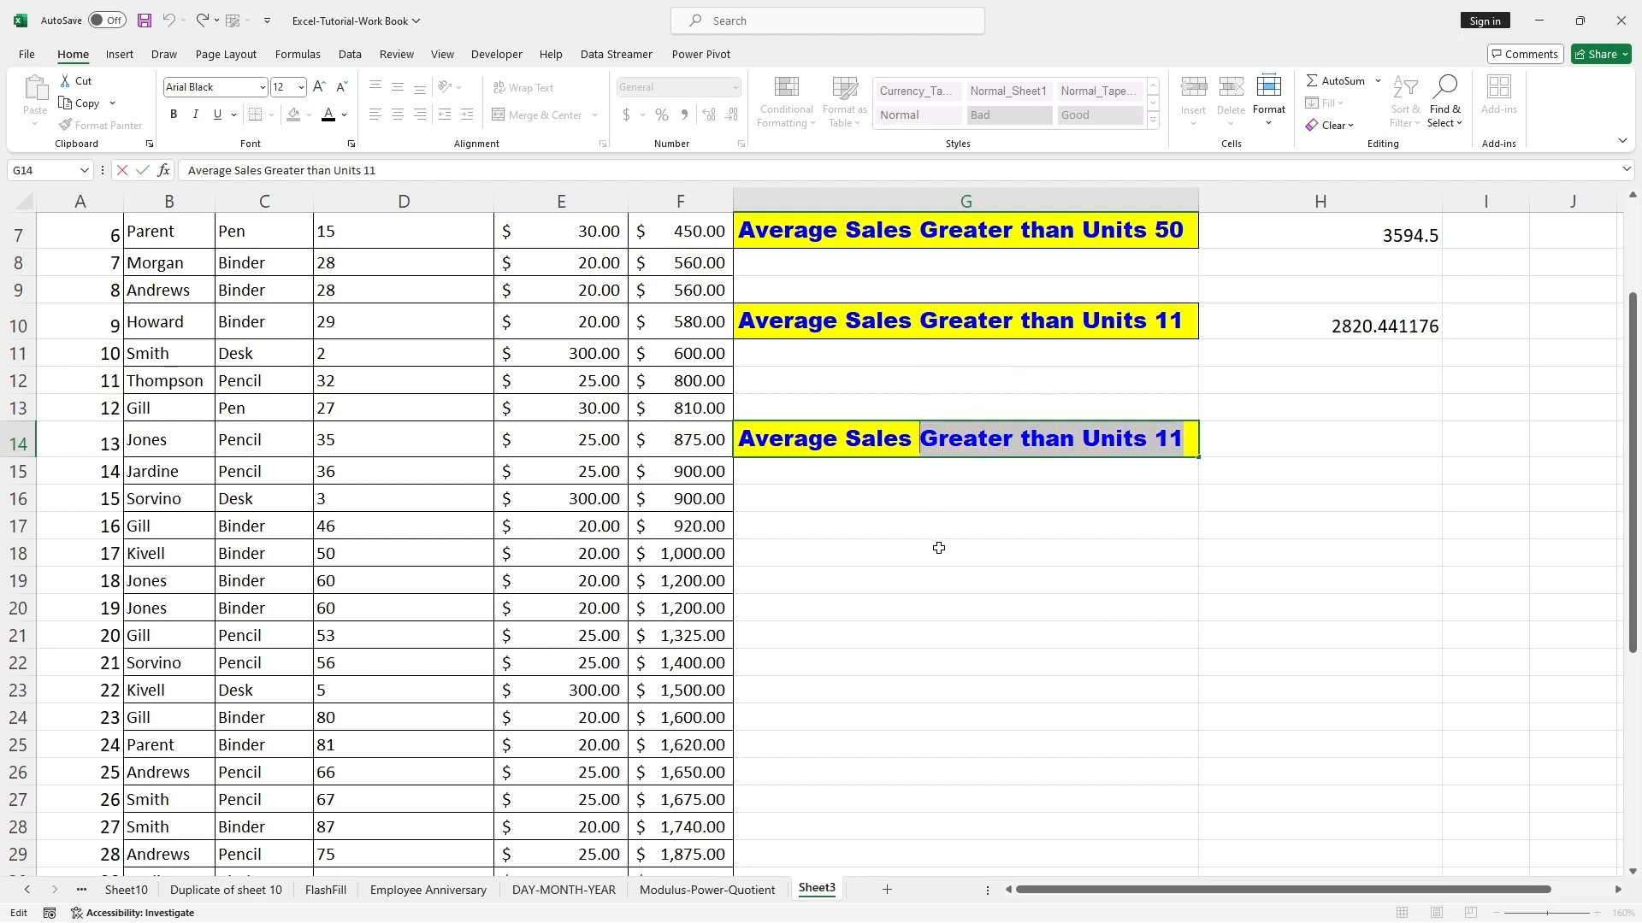
pyautogui.press('End')
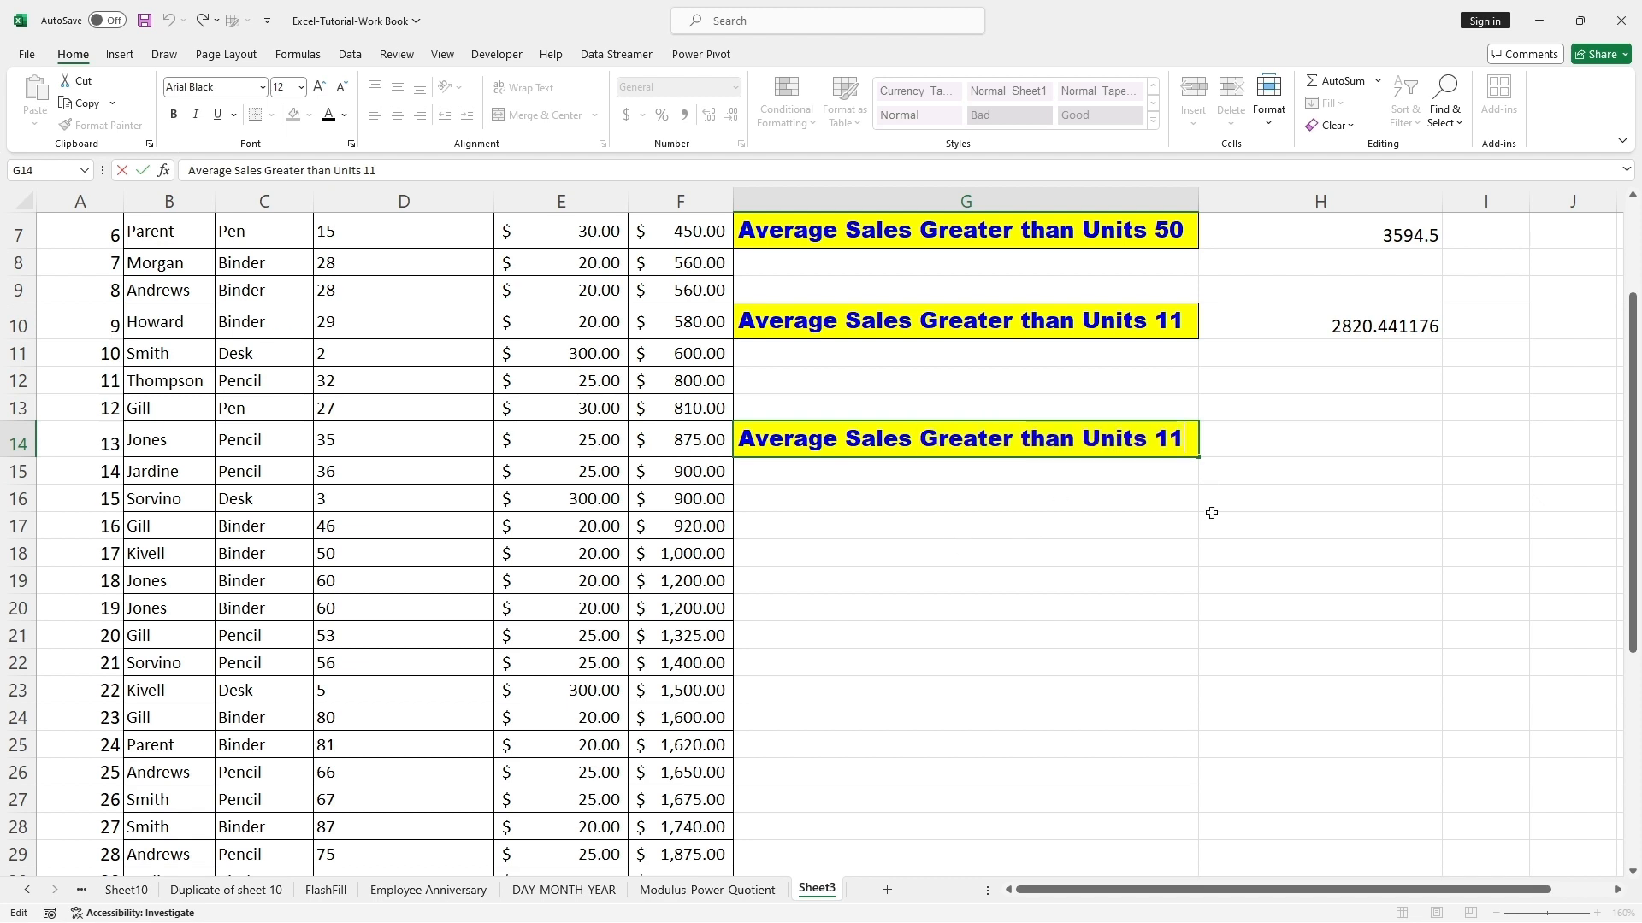
# - Replace the ending of the G14 label so it reads "Average Sales Greater than $1000"
pyautogui.press('BackSpace')
pyautogui.press('BackSpace')
pyautogui.press('BackSpace')
pyautogui.press('BackSpace')
pyautogui.press('BackSpace')
pyautogui.press('BackSpace')
pyautogui.press('BackSpace')
pyautogui.press('BackSpace')
pyautogui.press('BackSpace')
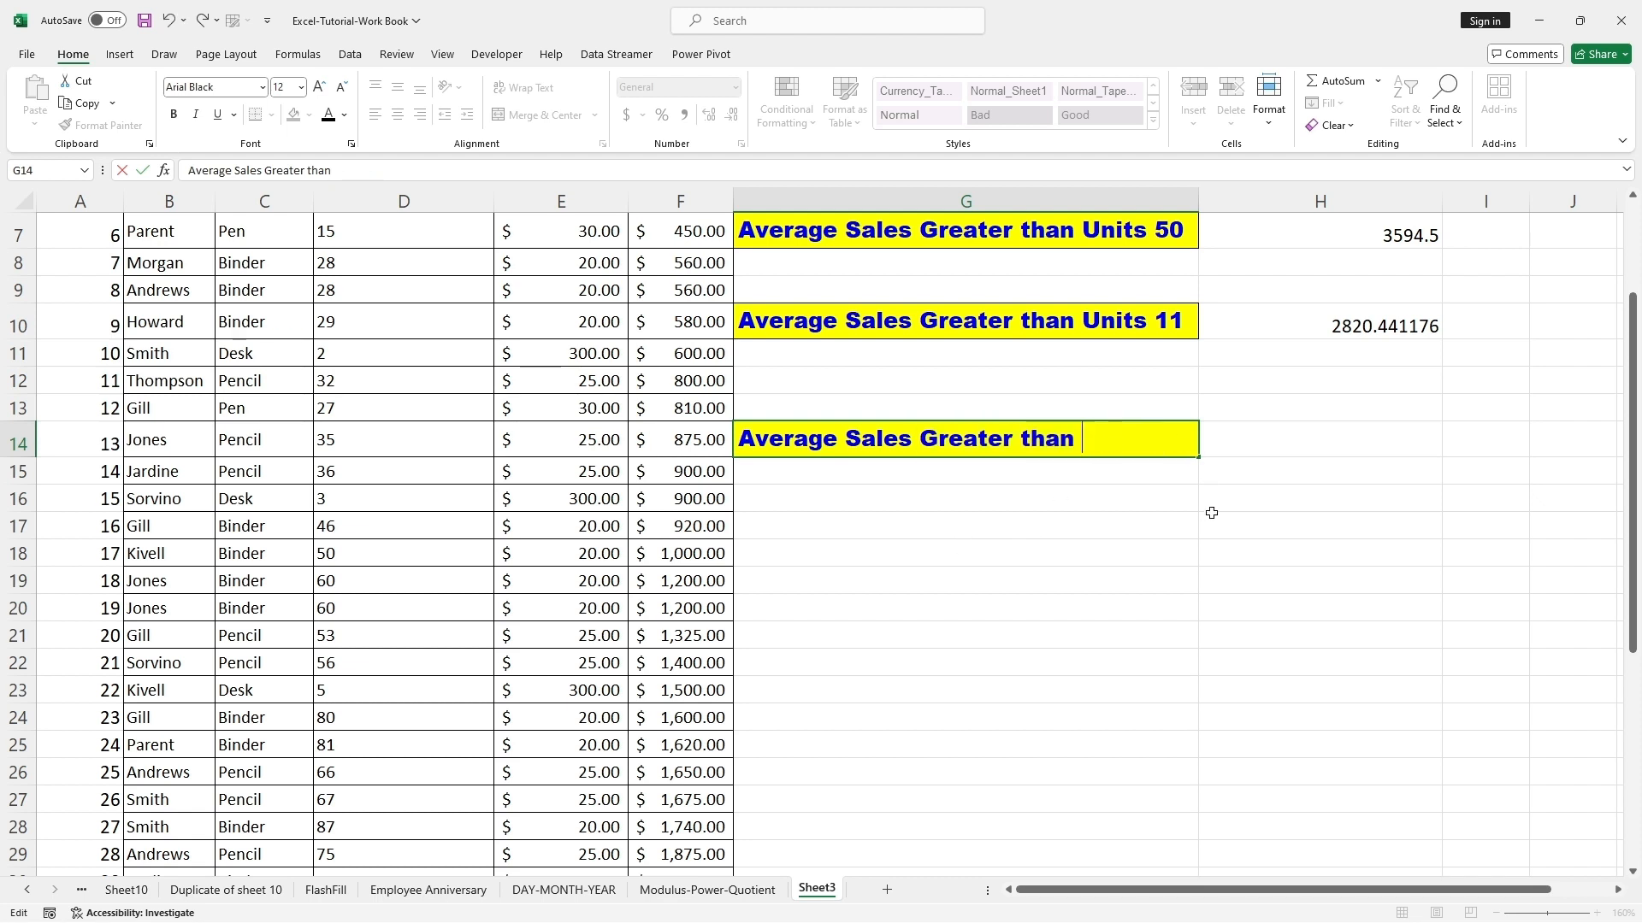
pyautogui.write('$1000')
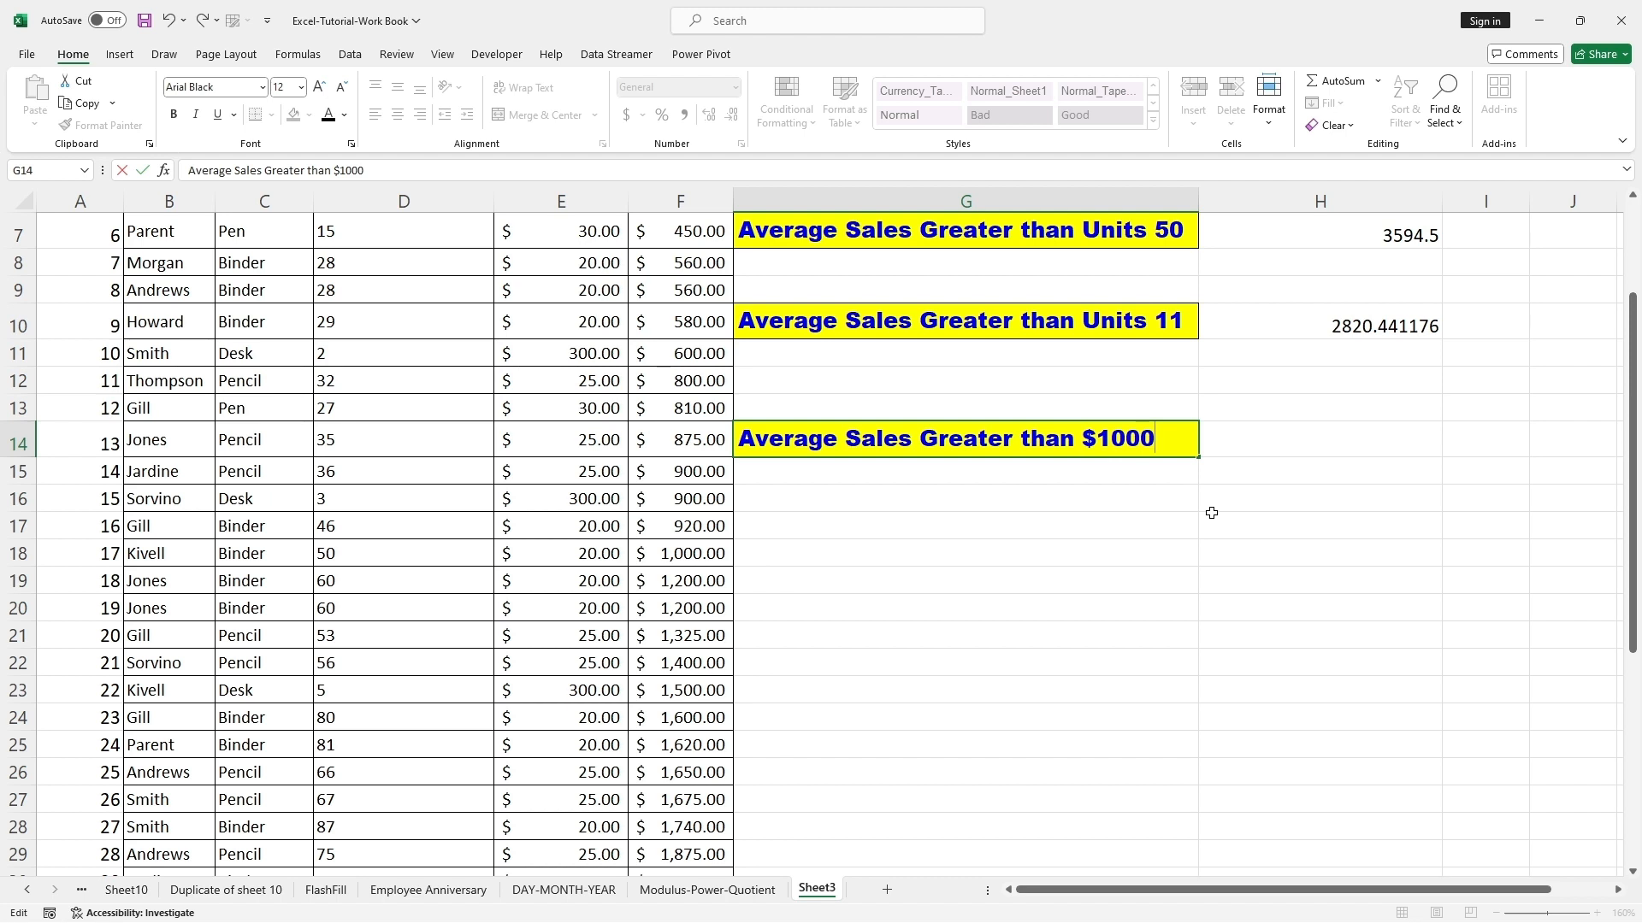
pyautogui.click(1212, 513)
# - Begin an AVERAGEIF formula in H14 with the sales values F2:F42 as the range
pyautogui.click(1283, 440)
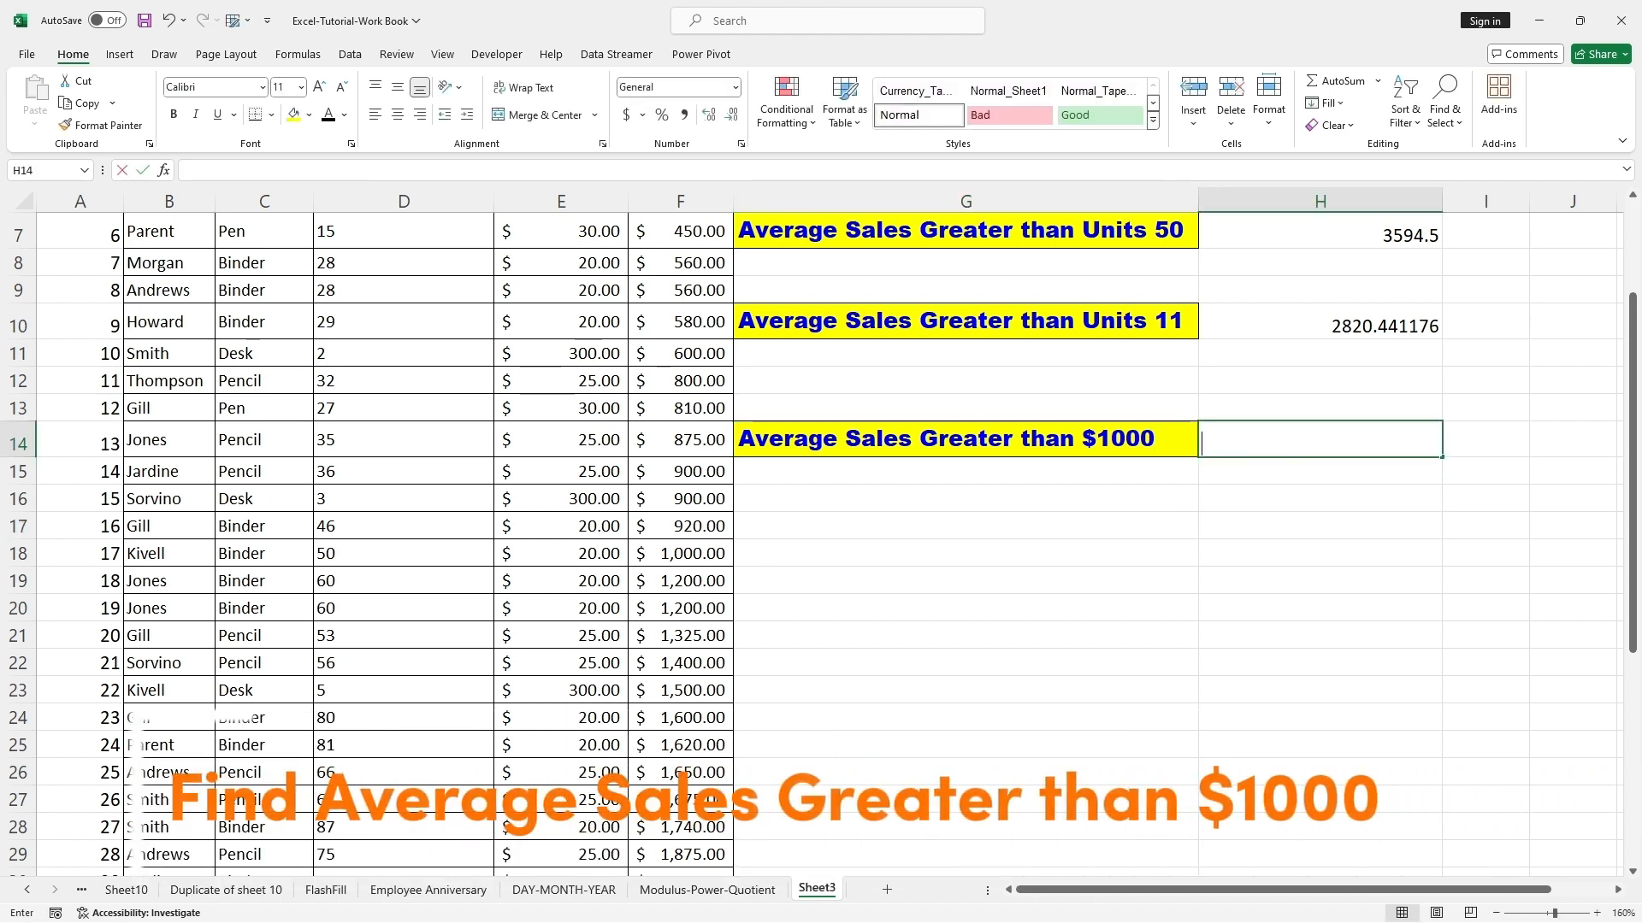
pyautogui.write('=AVERAGE')
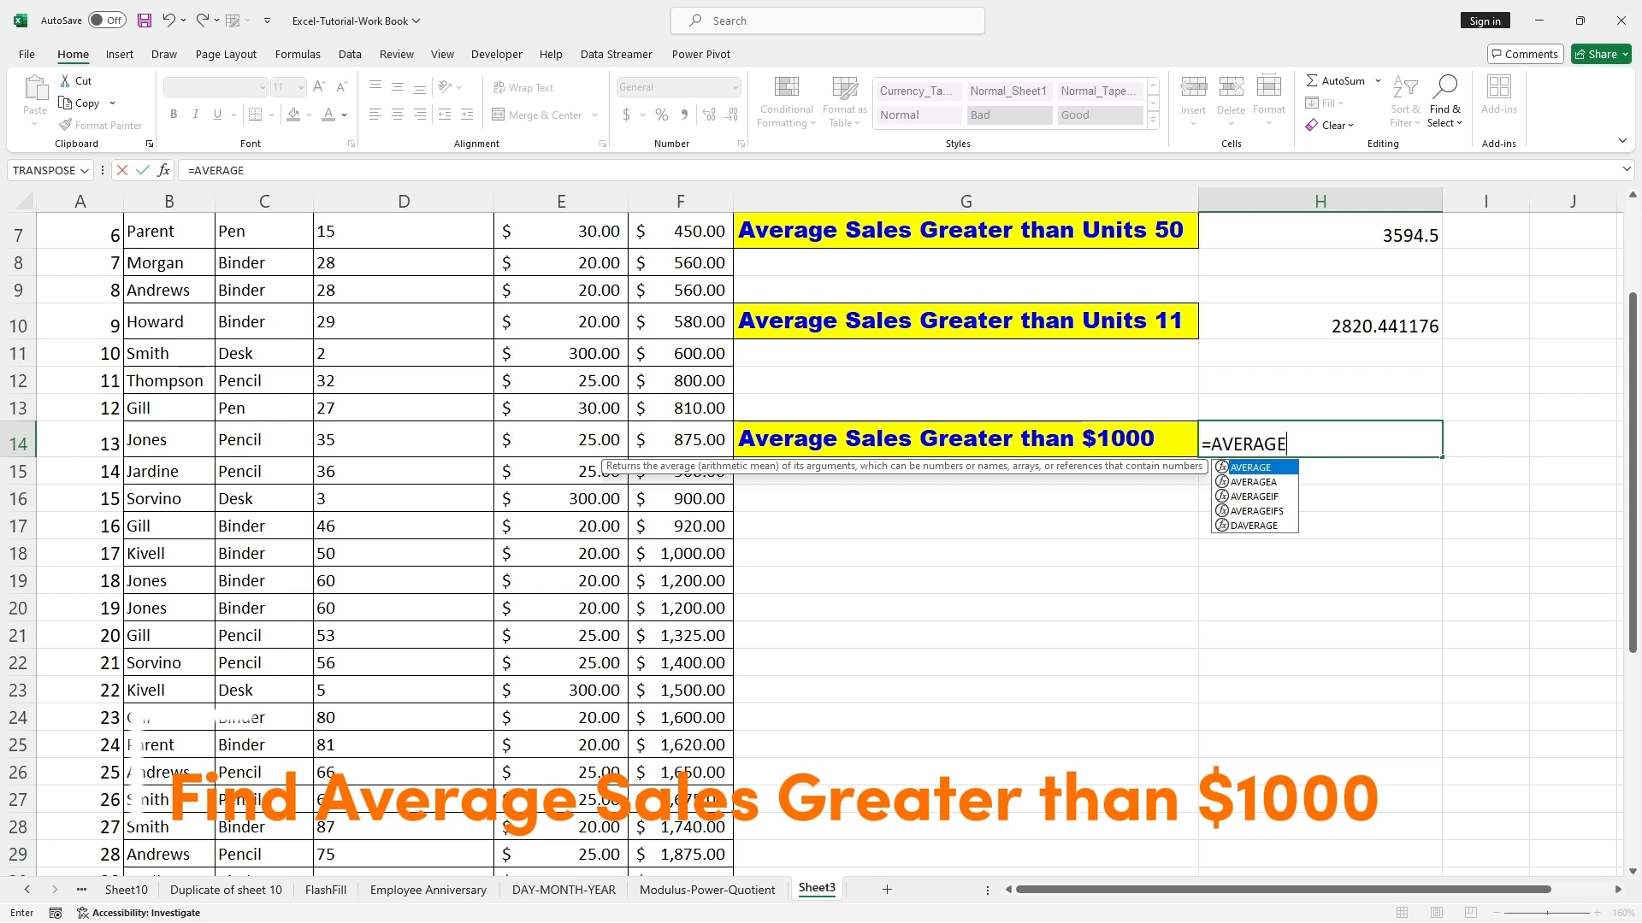
pyautogui.write('IF(')
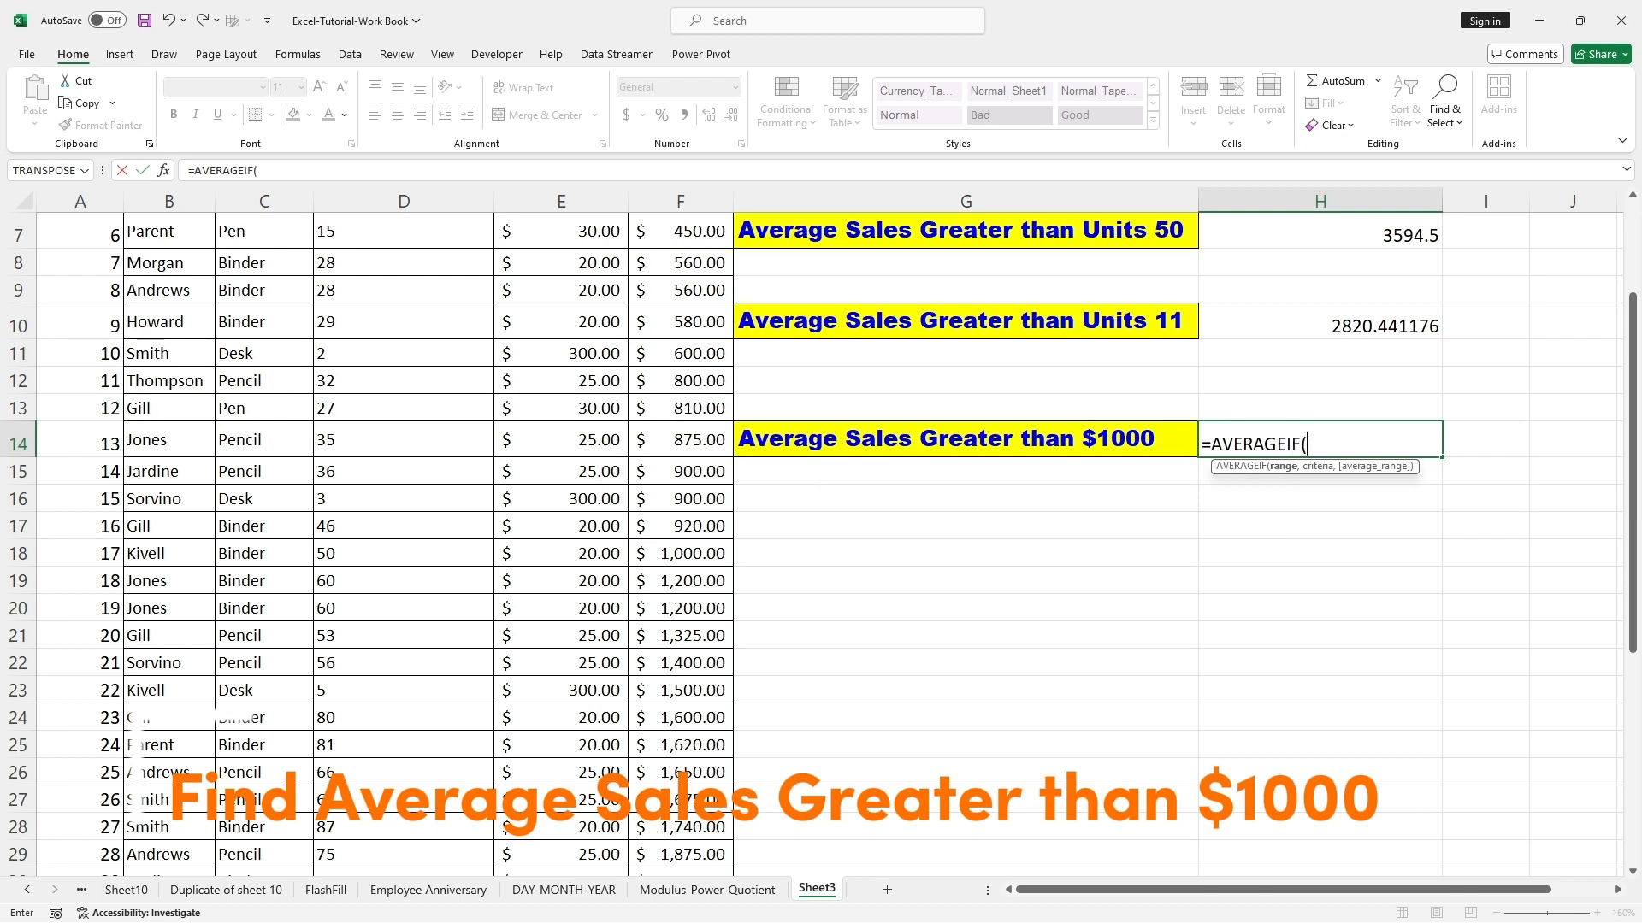
pyautogui.scroll(2, 820, 513)
pyautogui.click(684, 267)
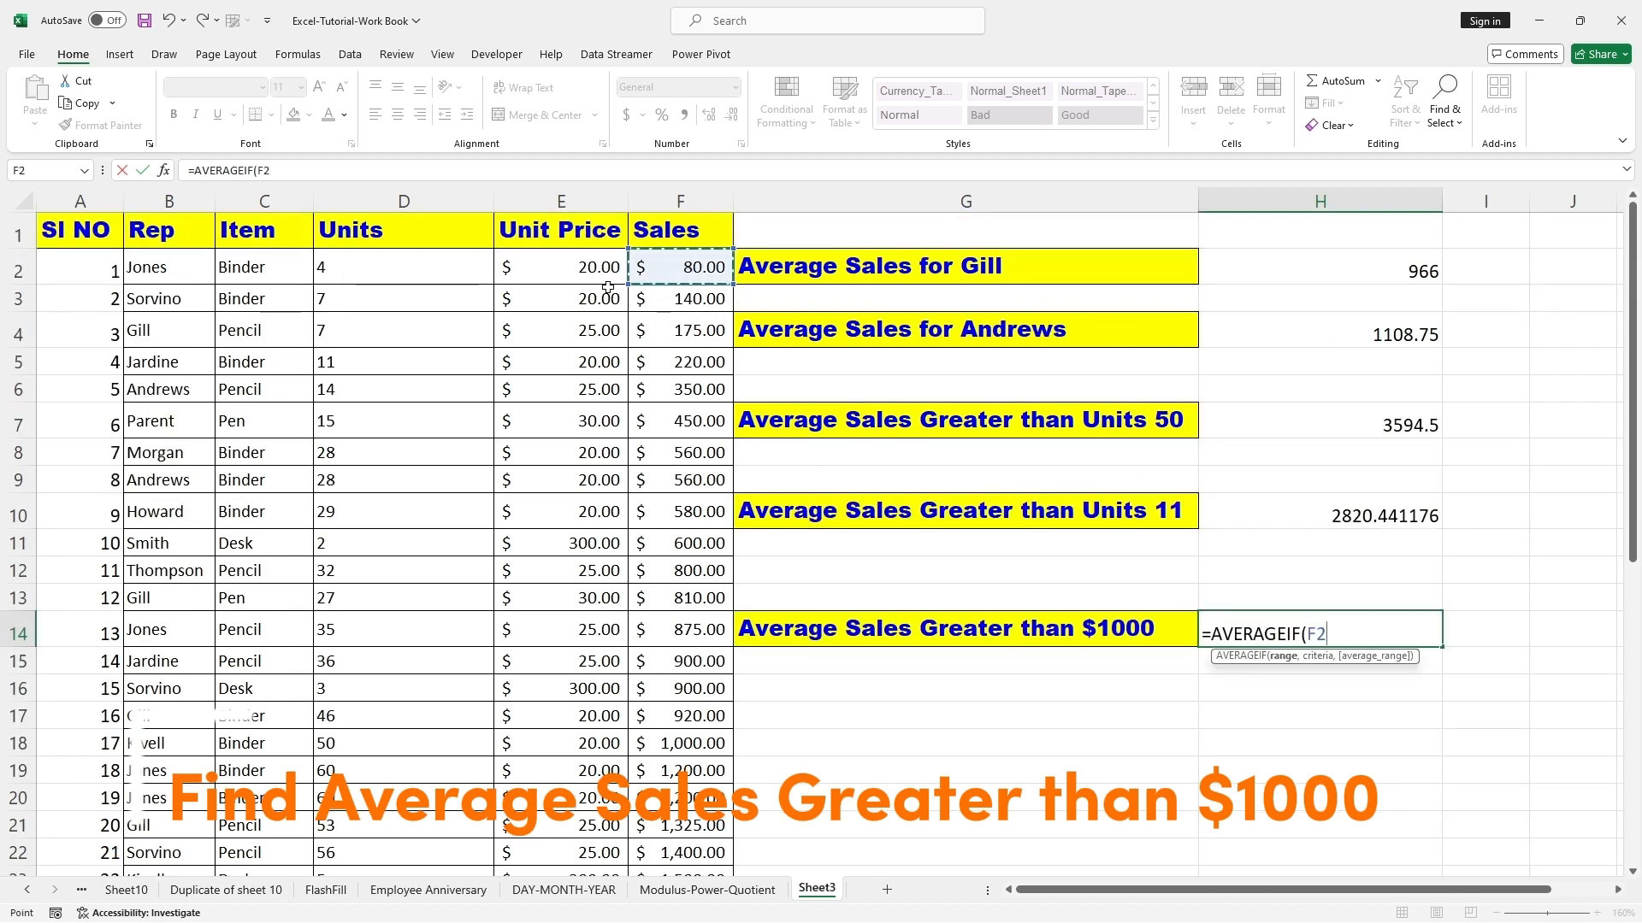
pyautogui.moveTo(680, 267); pyautogui.dragTo(693, 778)
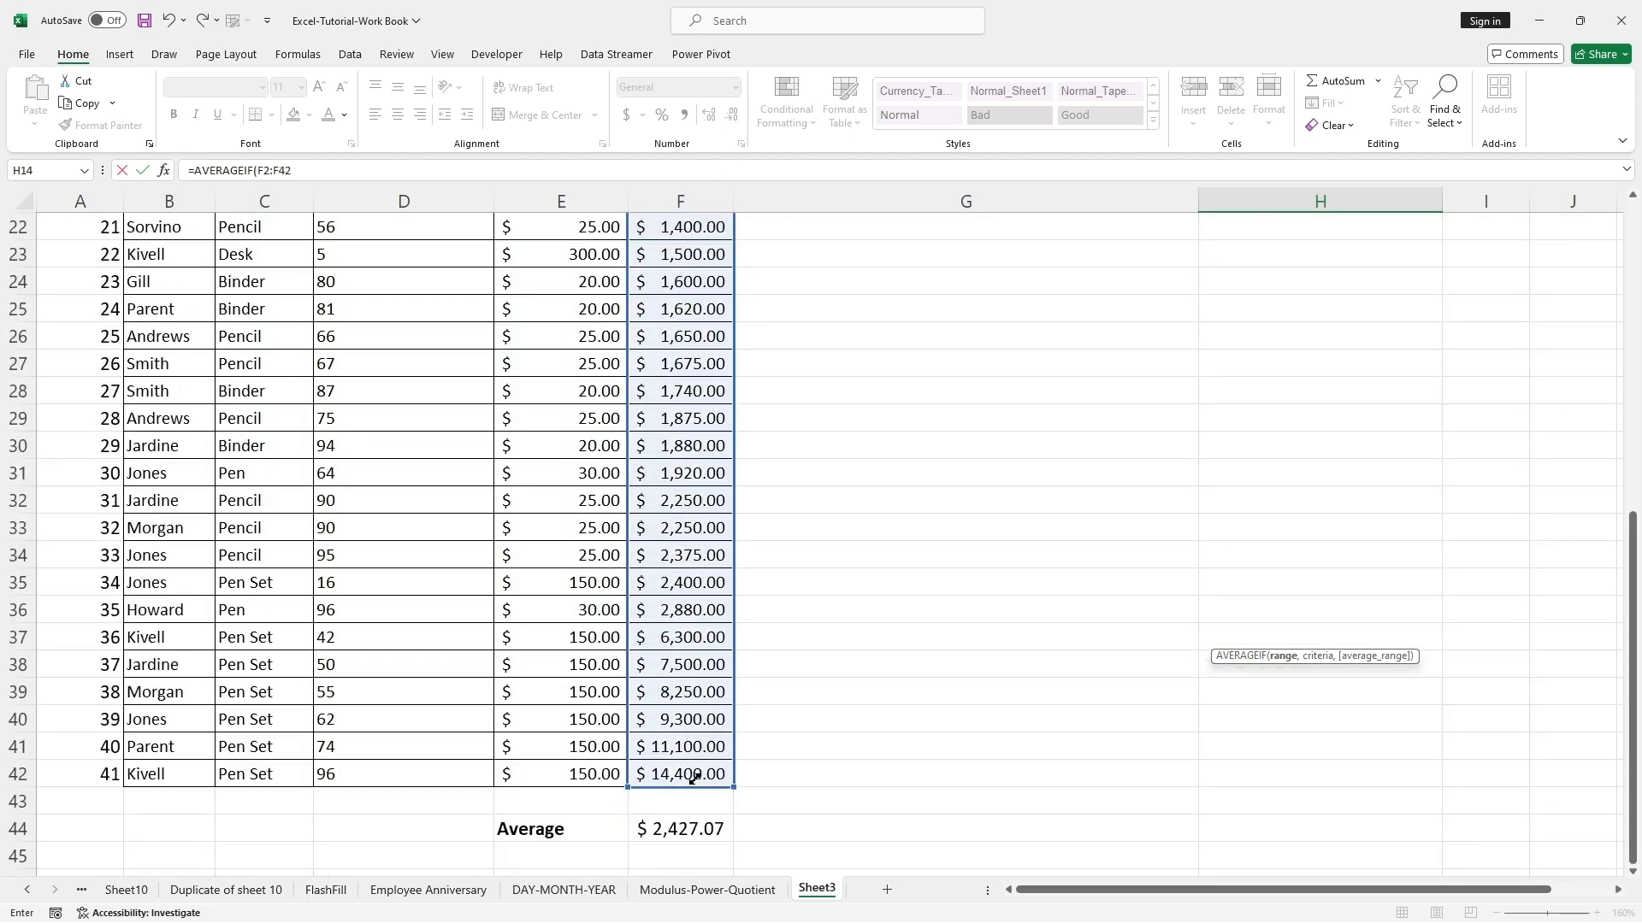
pyautogui.scroll(7, 1070, 516)
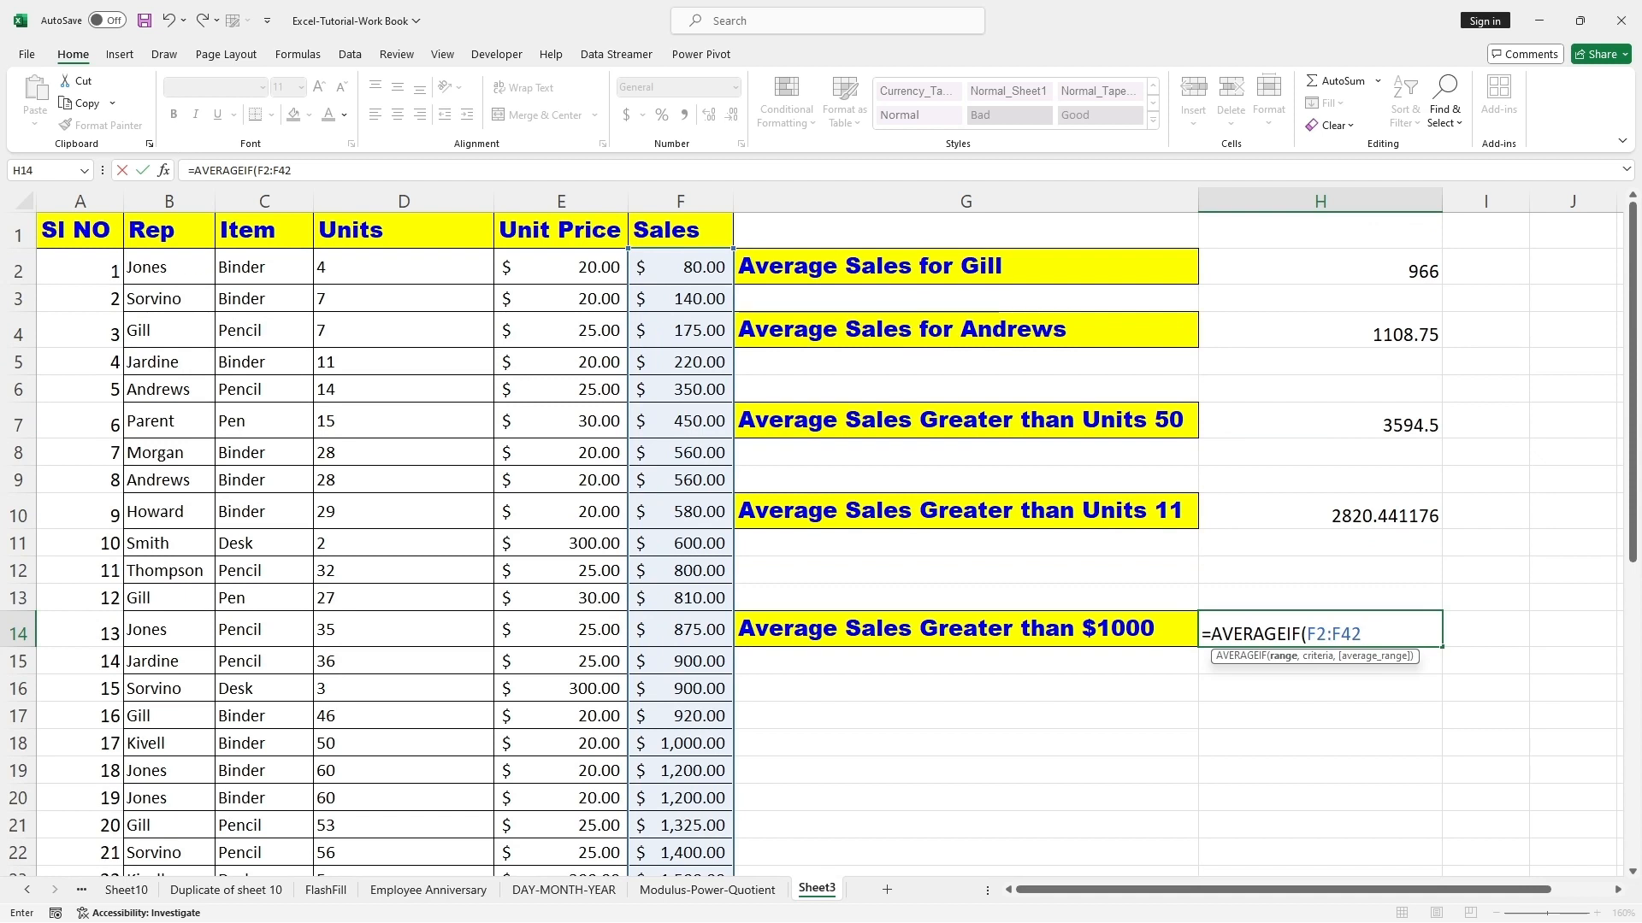
# - Complete the H14 formula with the criteria ">1000" and no separate average range, and enter it
pyautogui.write(',">')
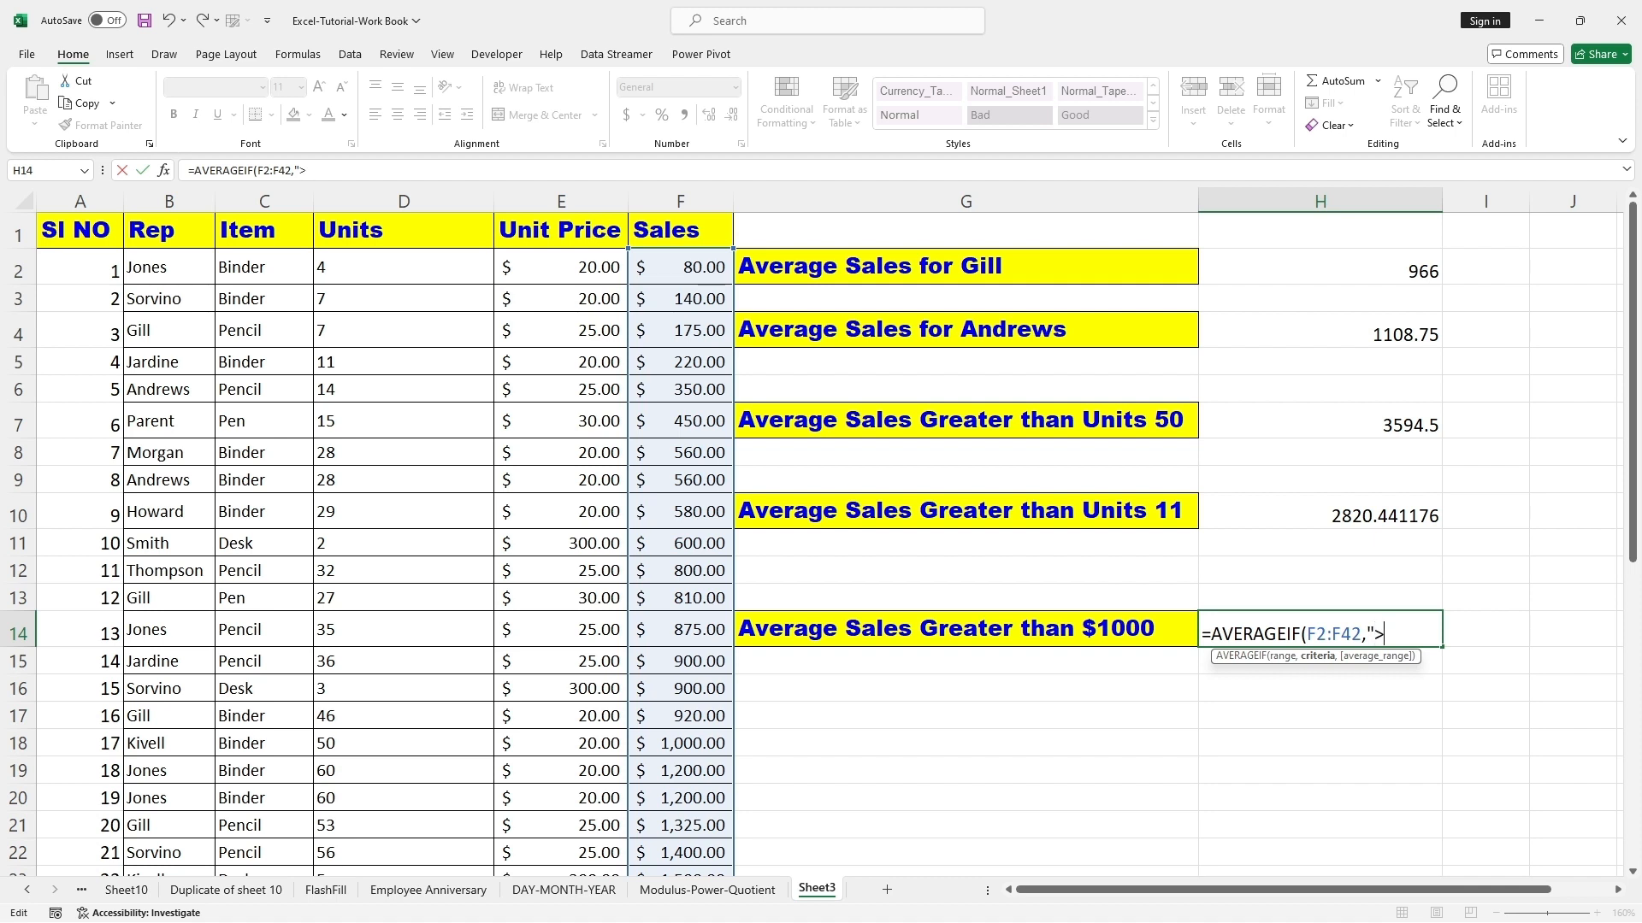
pyautogui.write('1000"')
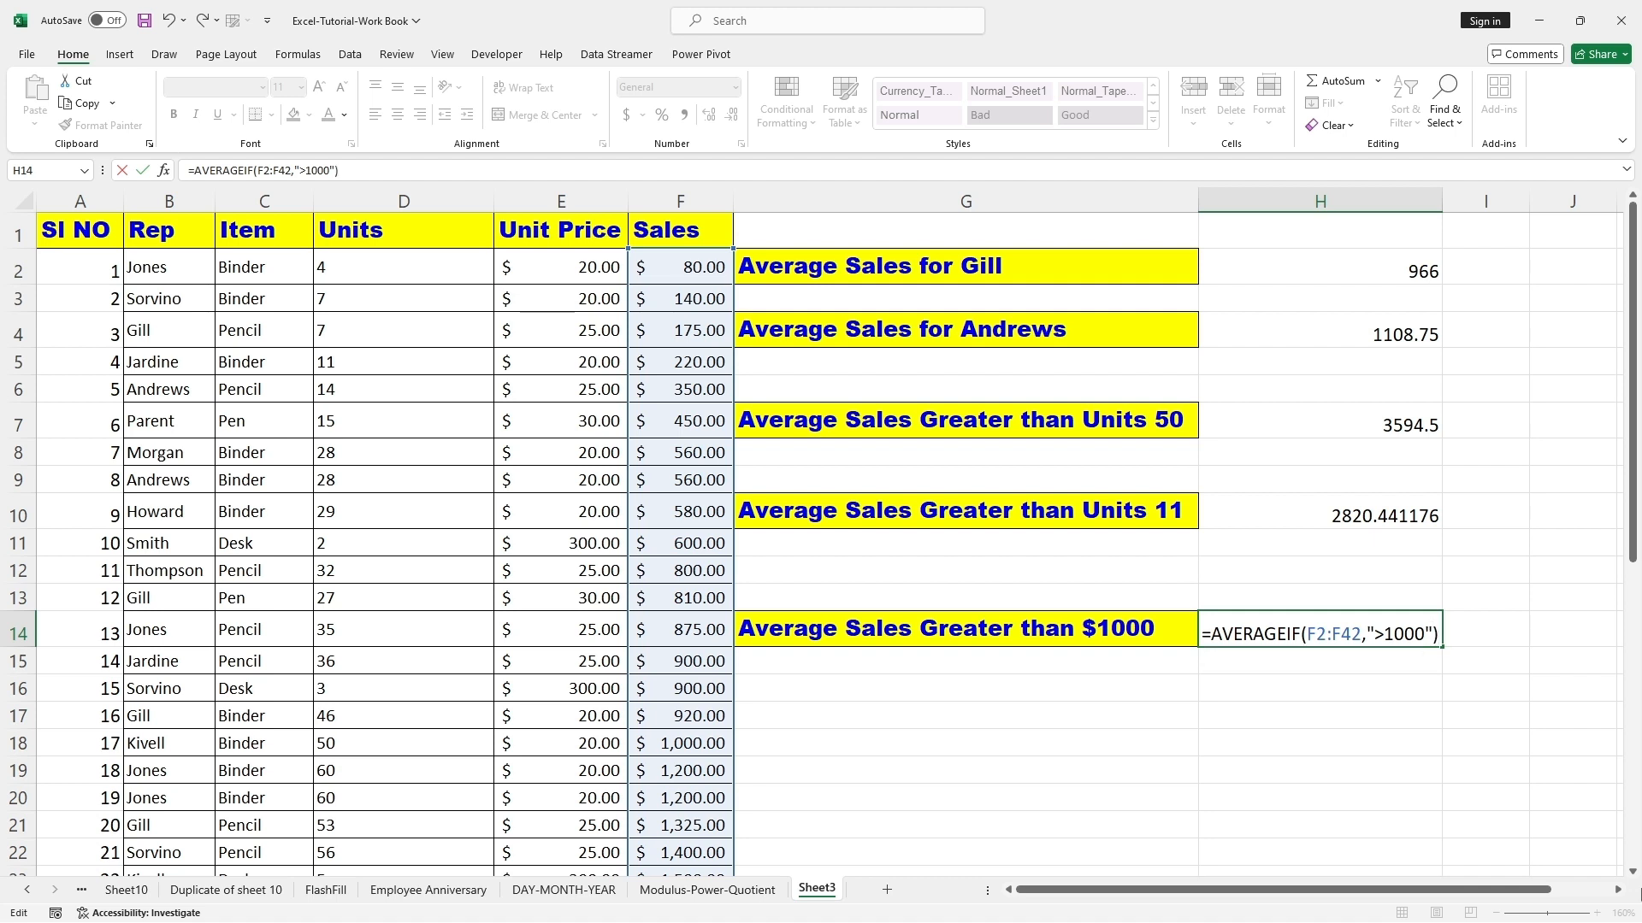
pyautogui.press('Return')
pyautogui.scroll(-2, 1625, 859)
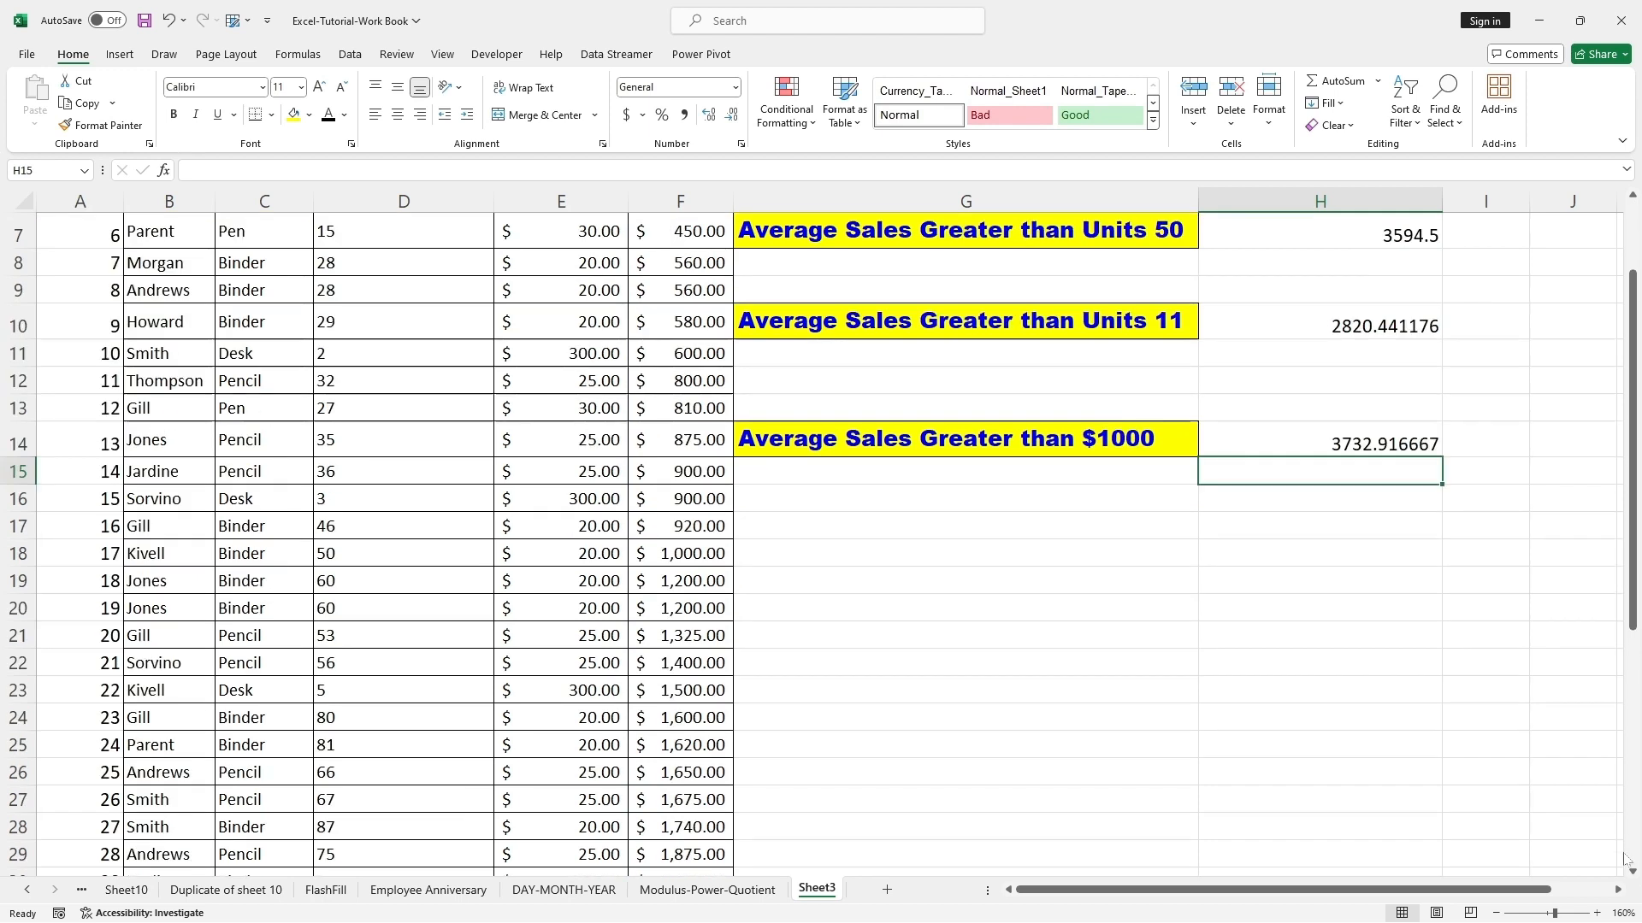
pyautogui.click(1369, 434)
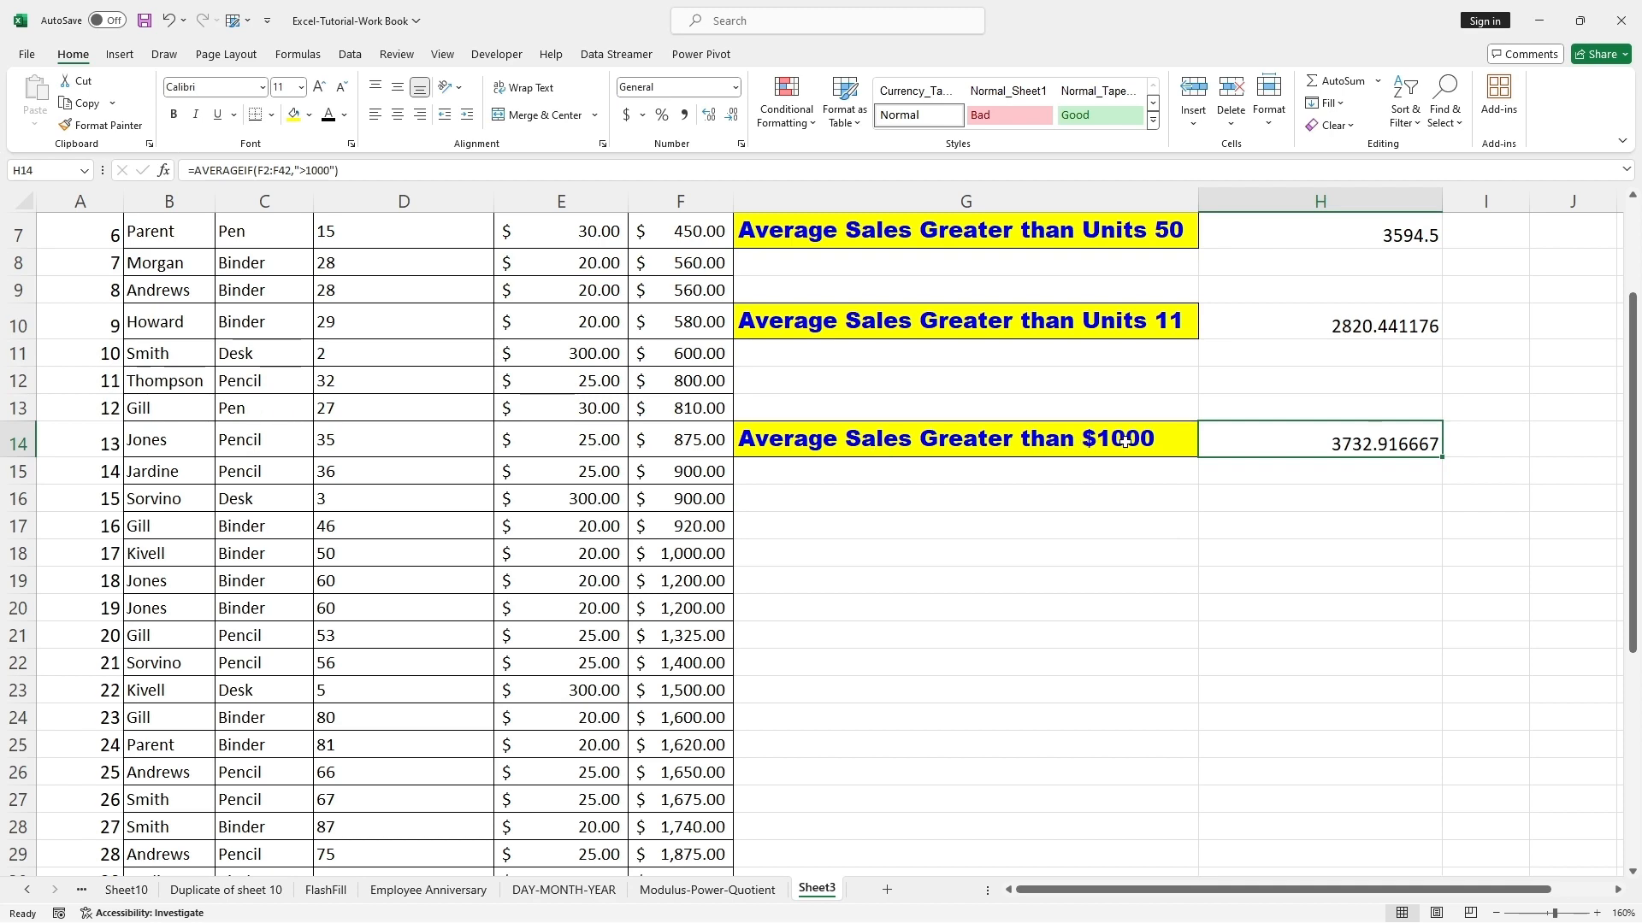
# - Enter an AVERAGE formula in G18 over the sales values F19:F42 to cross-check the average of sales above $1000
pyautogui.scroll(-2, 1136, 440)
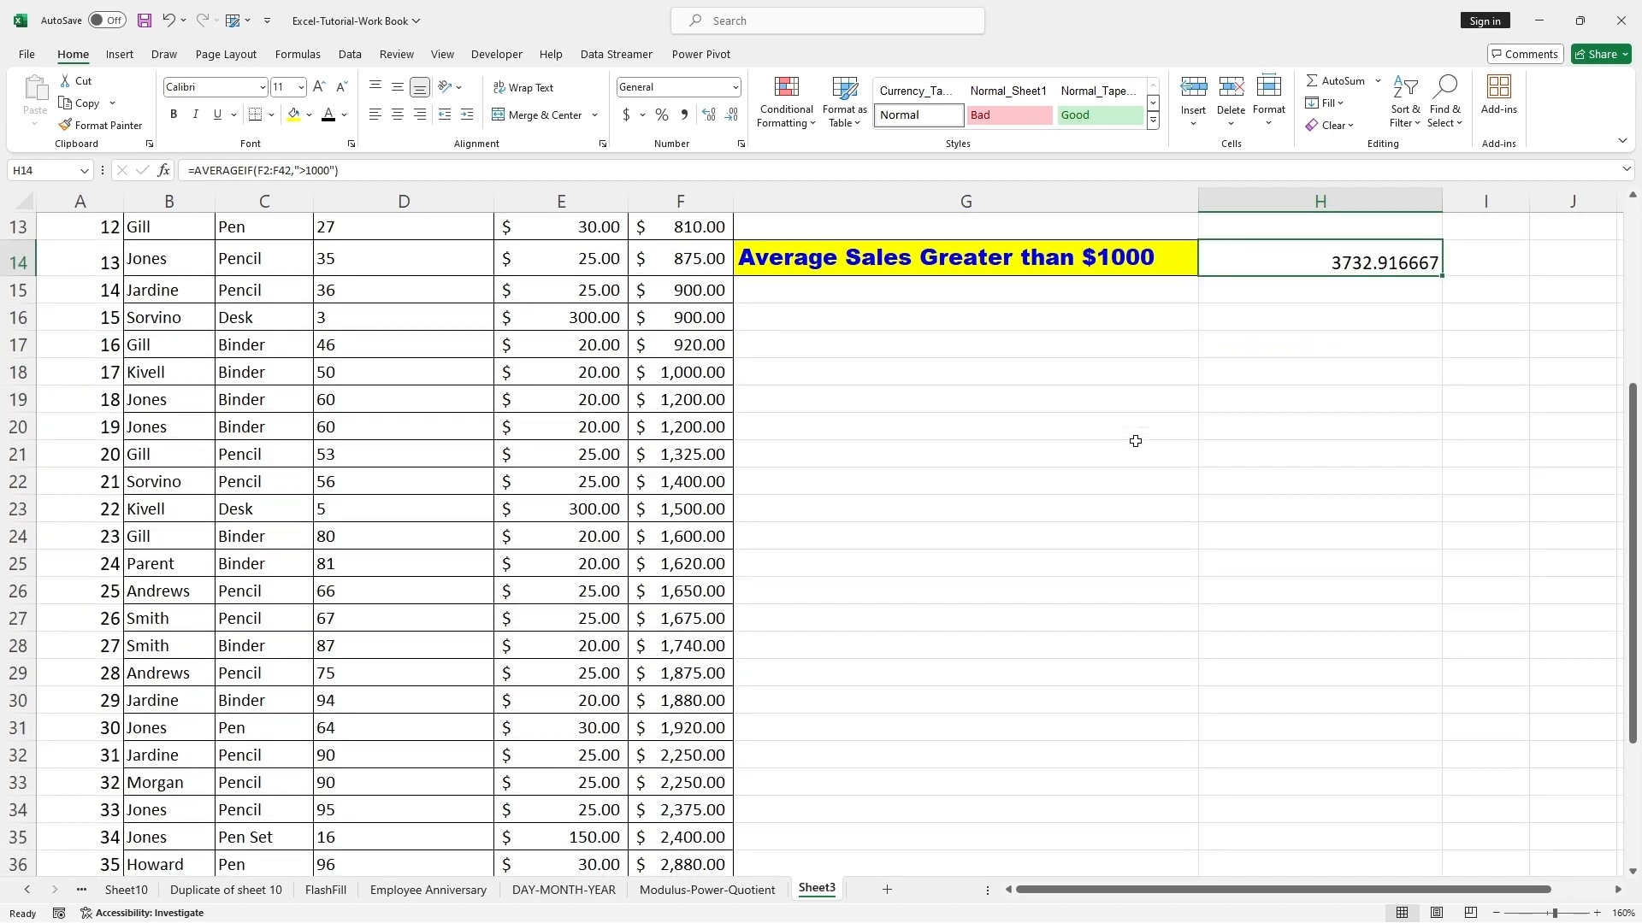
pyautogui.click(1137, 438)
pyautogui.scroll(1, 1239, 385)
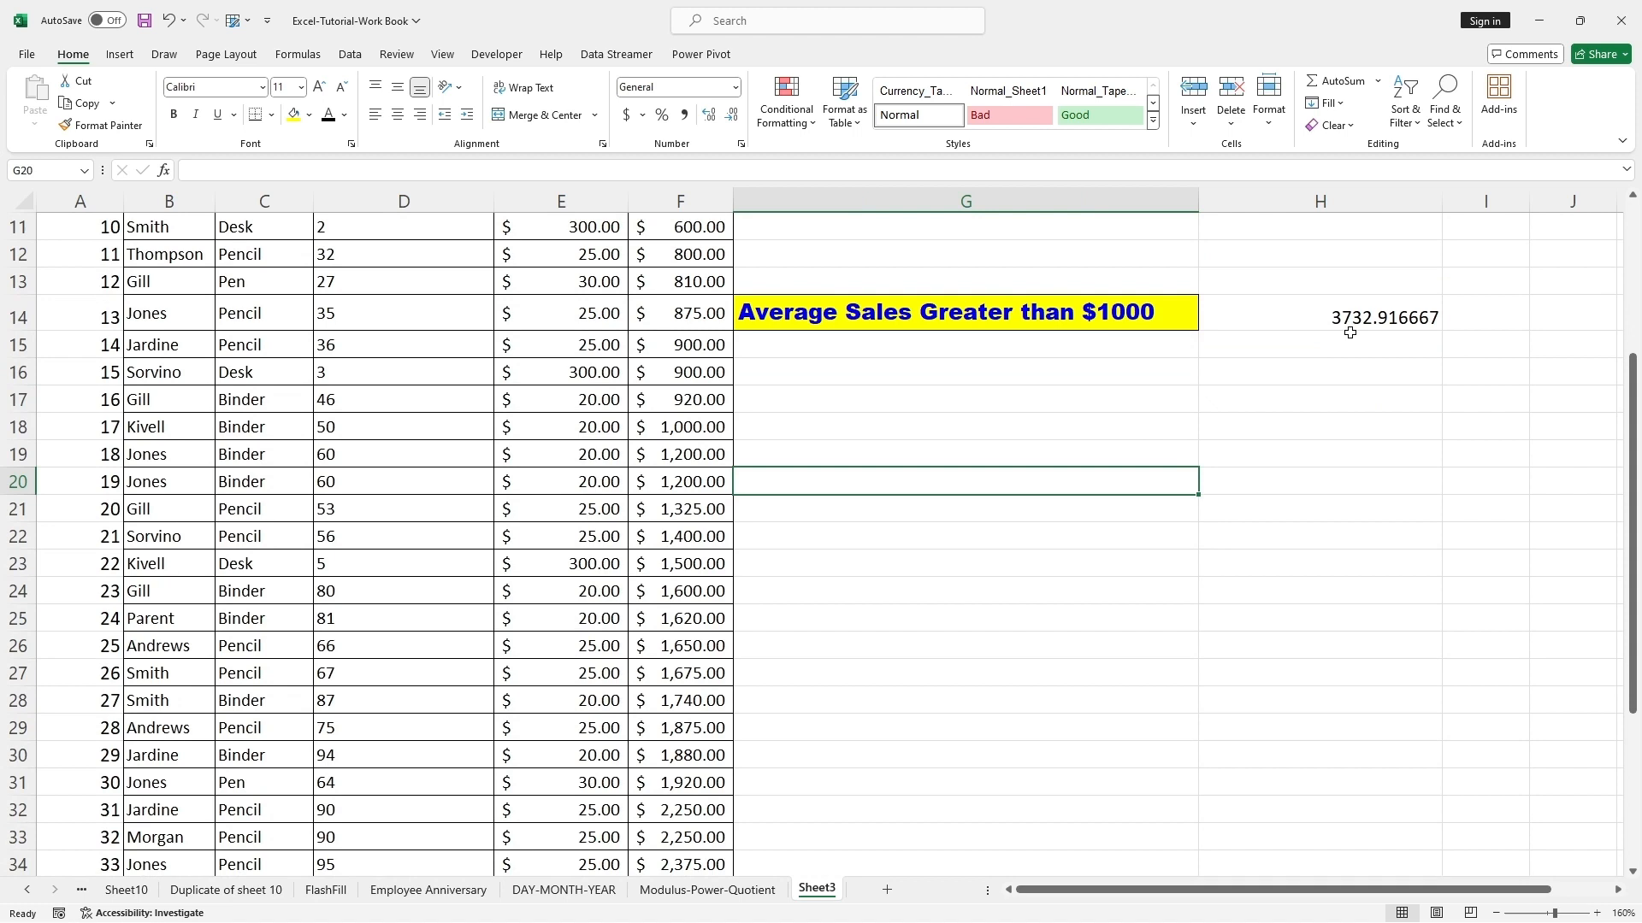
pyautogui.click(835, 429)
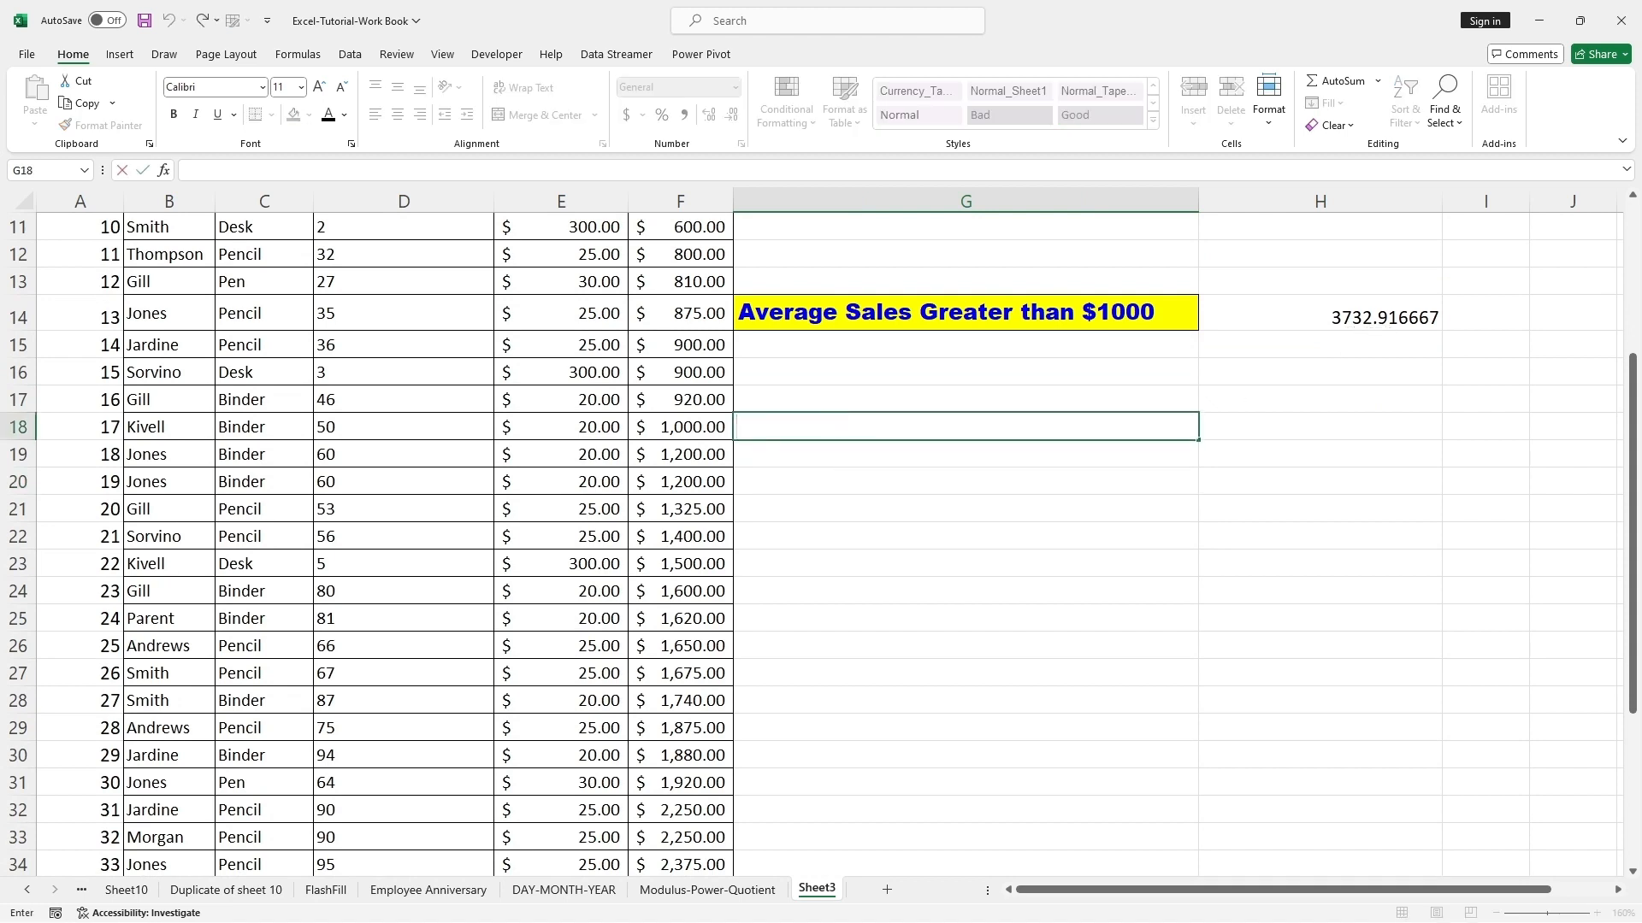
pyautogui.write('=')
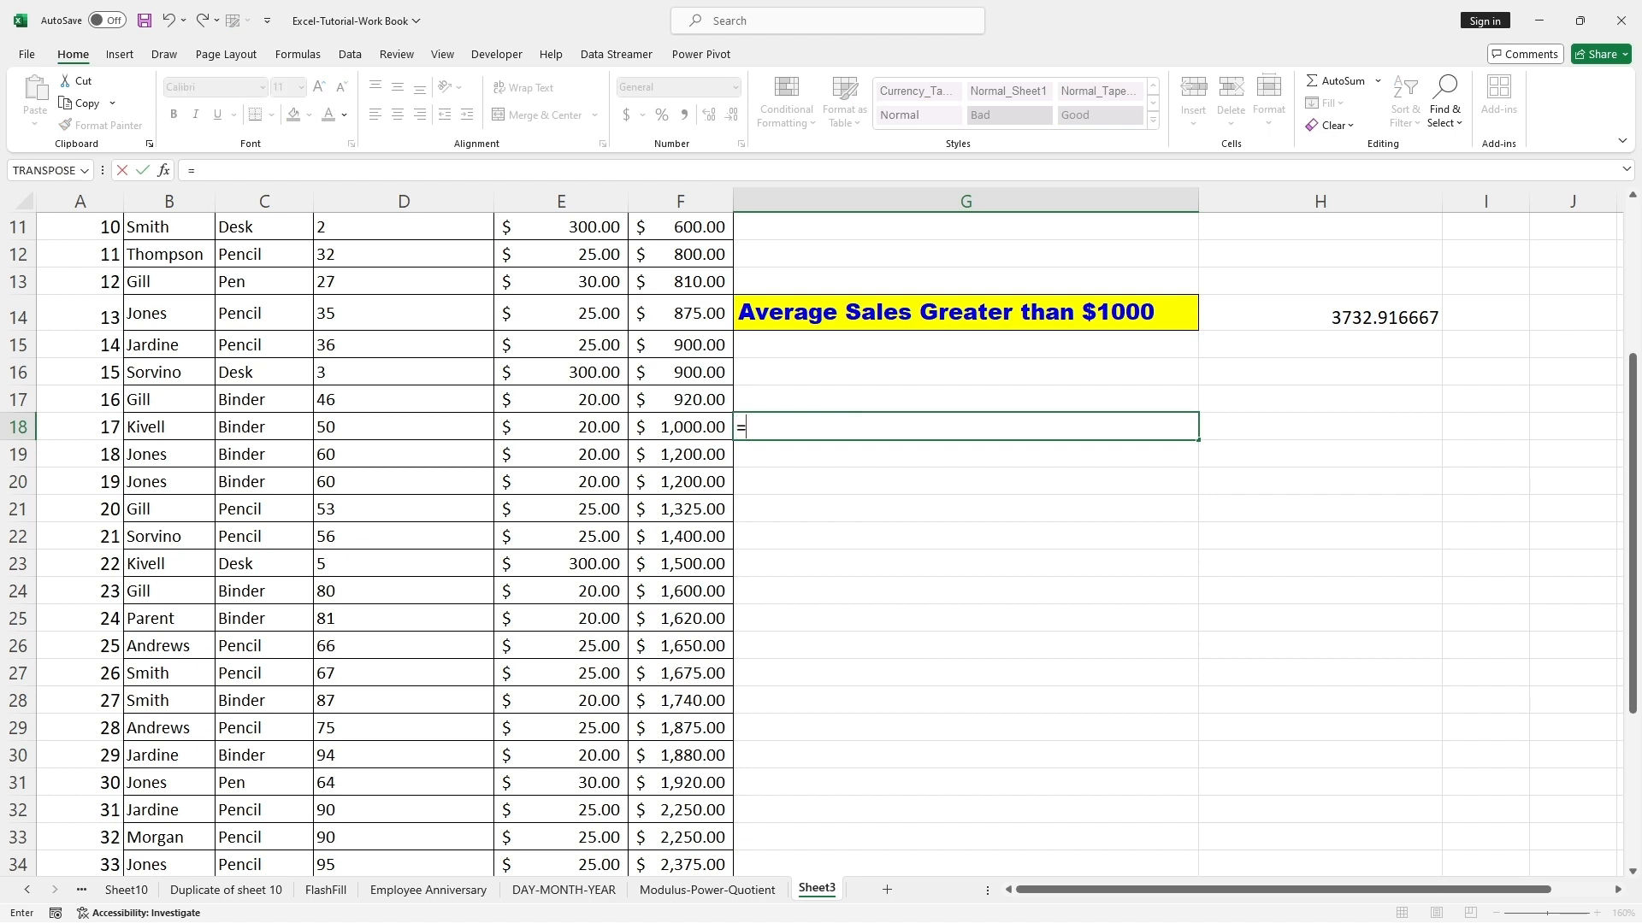
pyautogui.write('AVER')
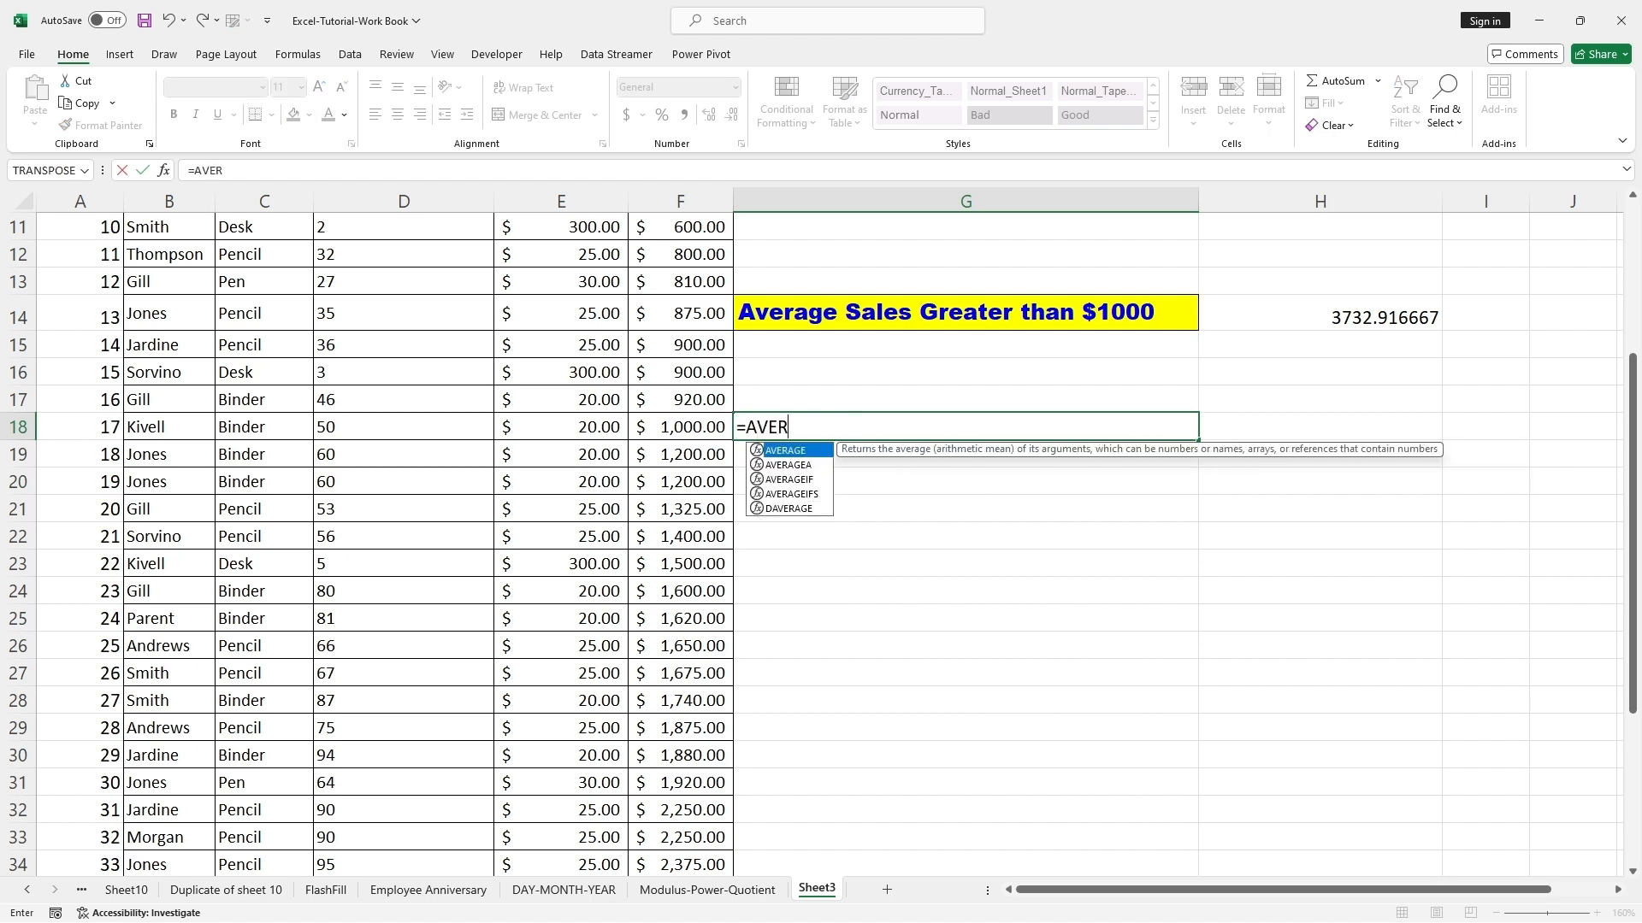
pyautogui.write('AGE(')
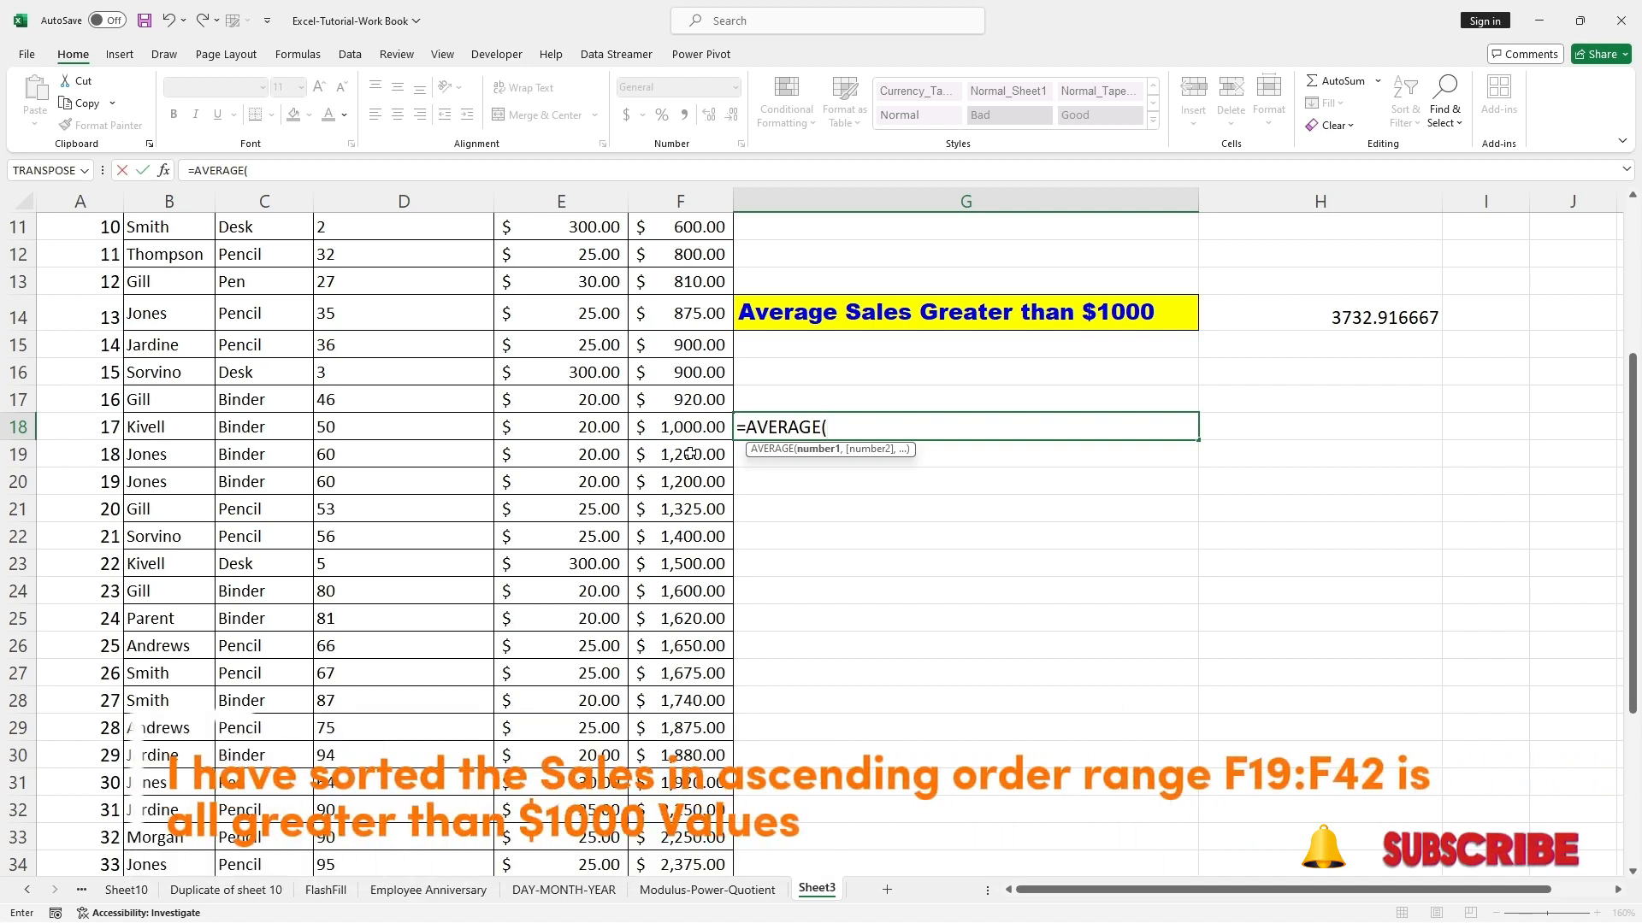
pyautogui.moveTo(671, 456); pyautogui.dragTo(688, 840)
pyautogui.scroll(4, 909, 655)
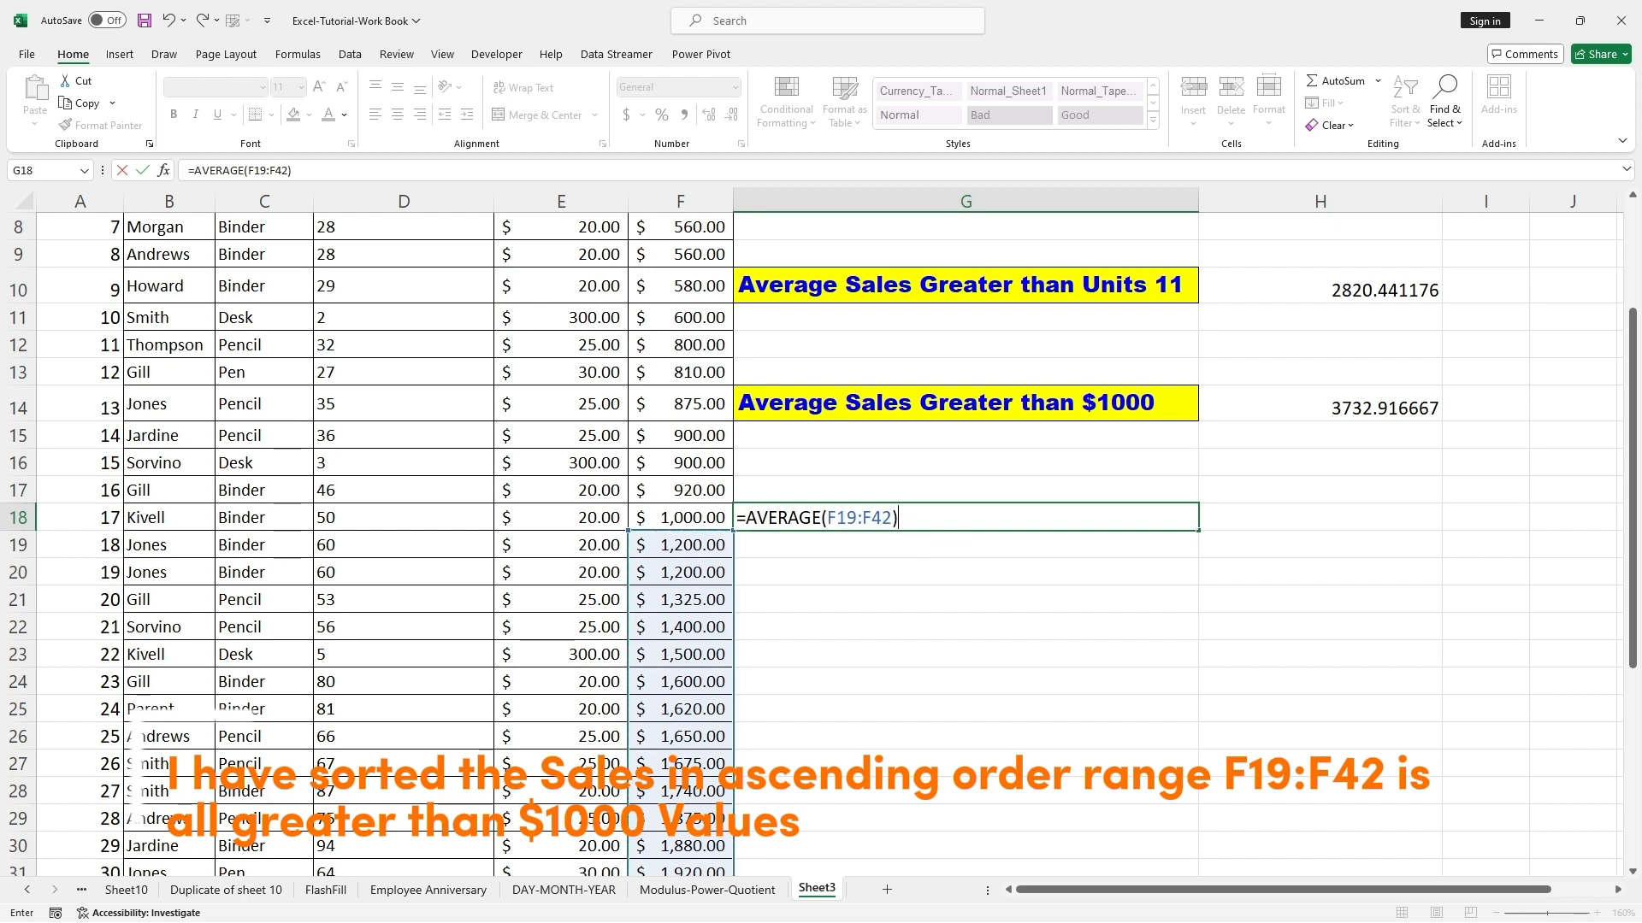
pyautogui.press('Return')
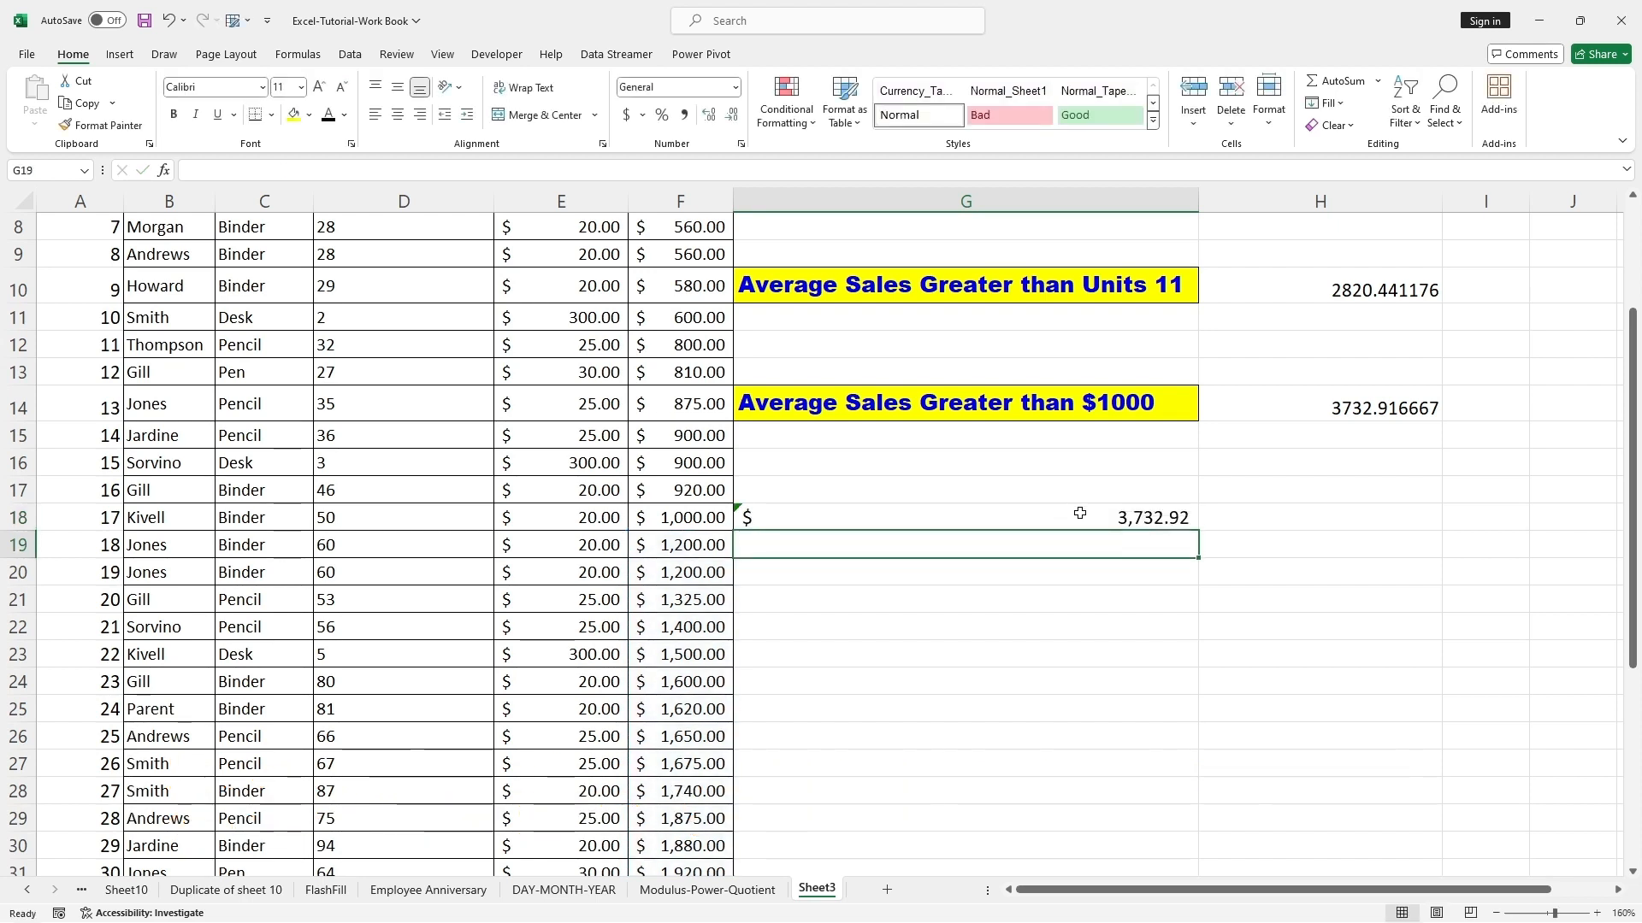
# - Make the two averages for sales above $1000, in G18 and H14, bold
pyautogui.click(1018, 573)
pyautogui.click(1052, 516)
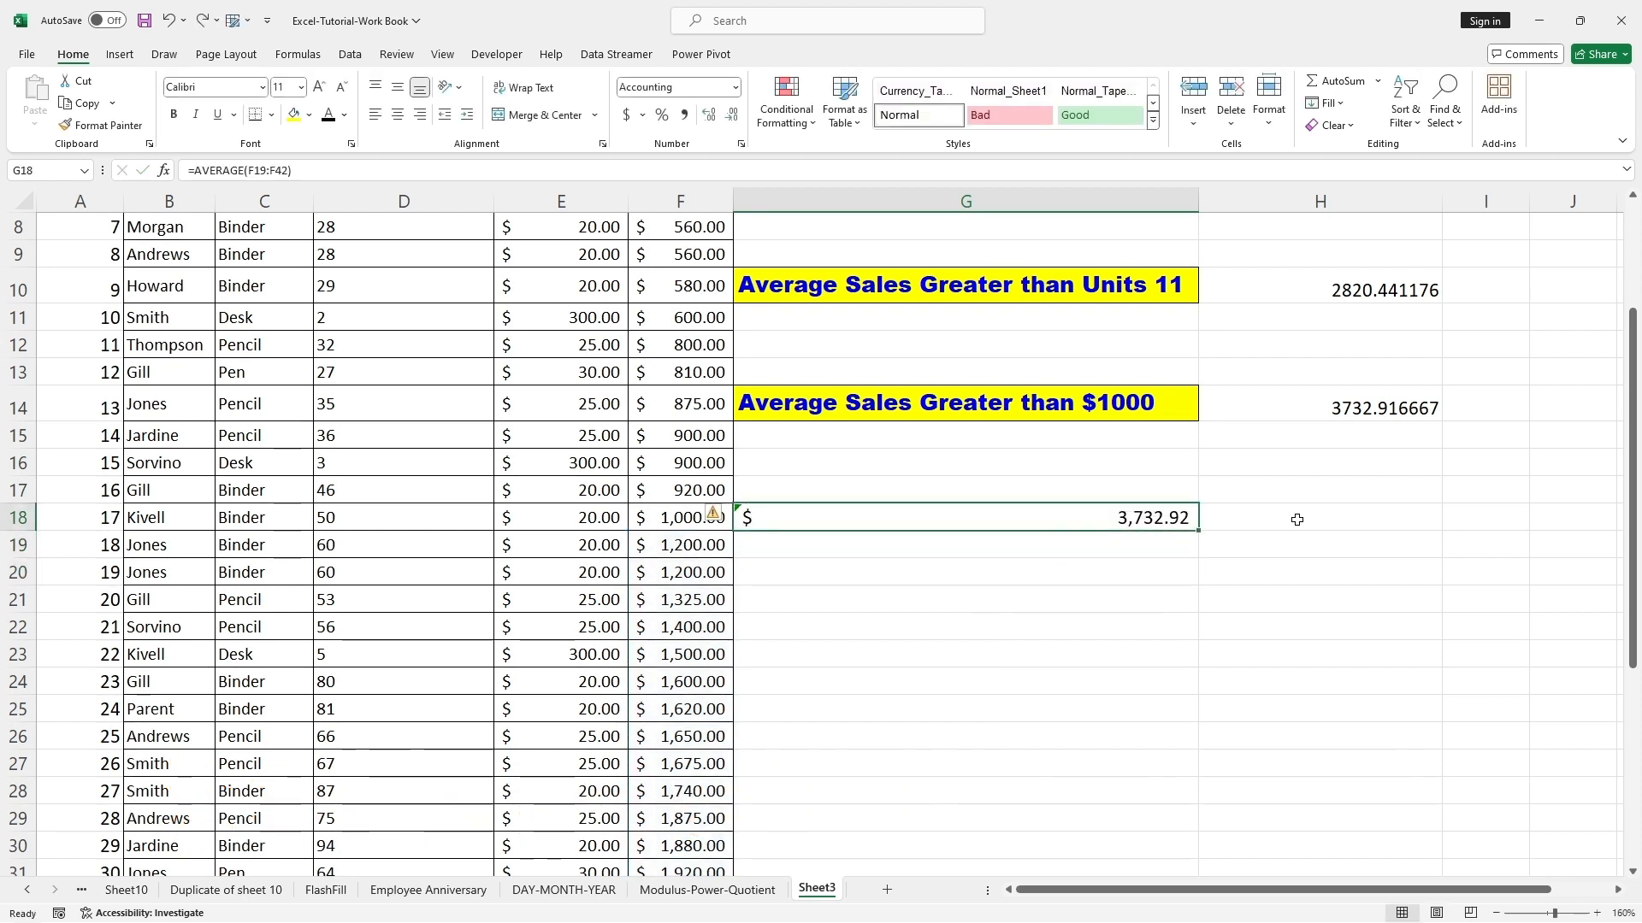
pyautogui.keyDown('ctrl'); pyautogui.click(1371, 406); pyautogui.keyUp('ctrl')
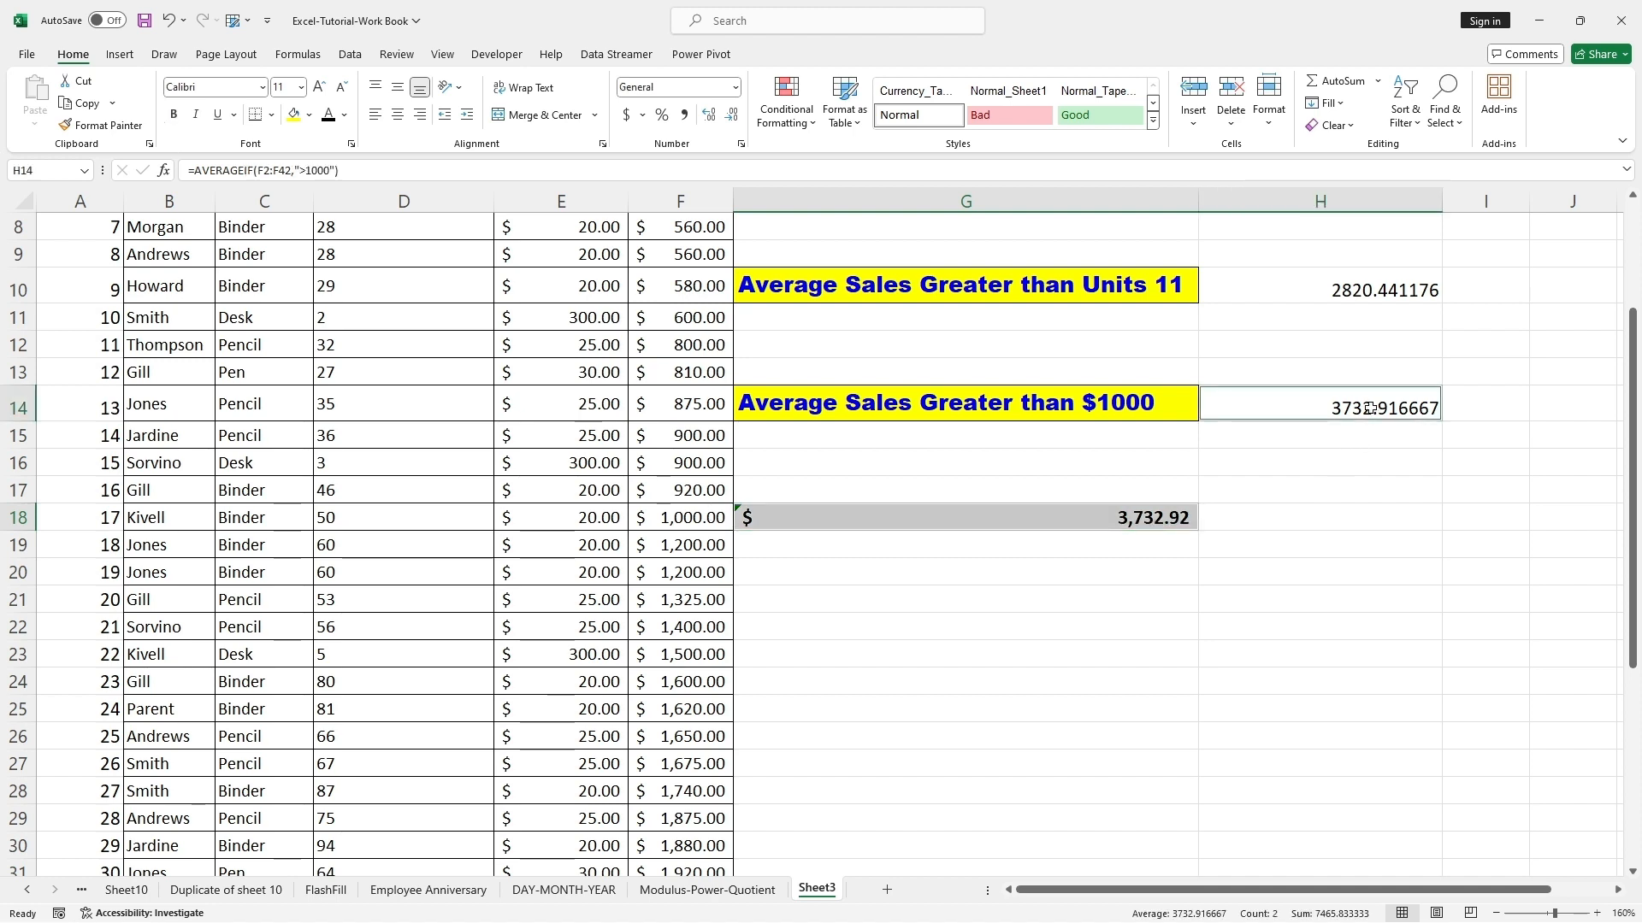
pyautogui.hotkey('ctrl', 'b')
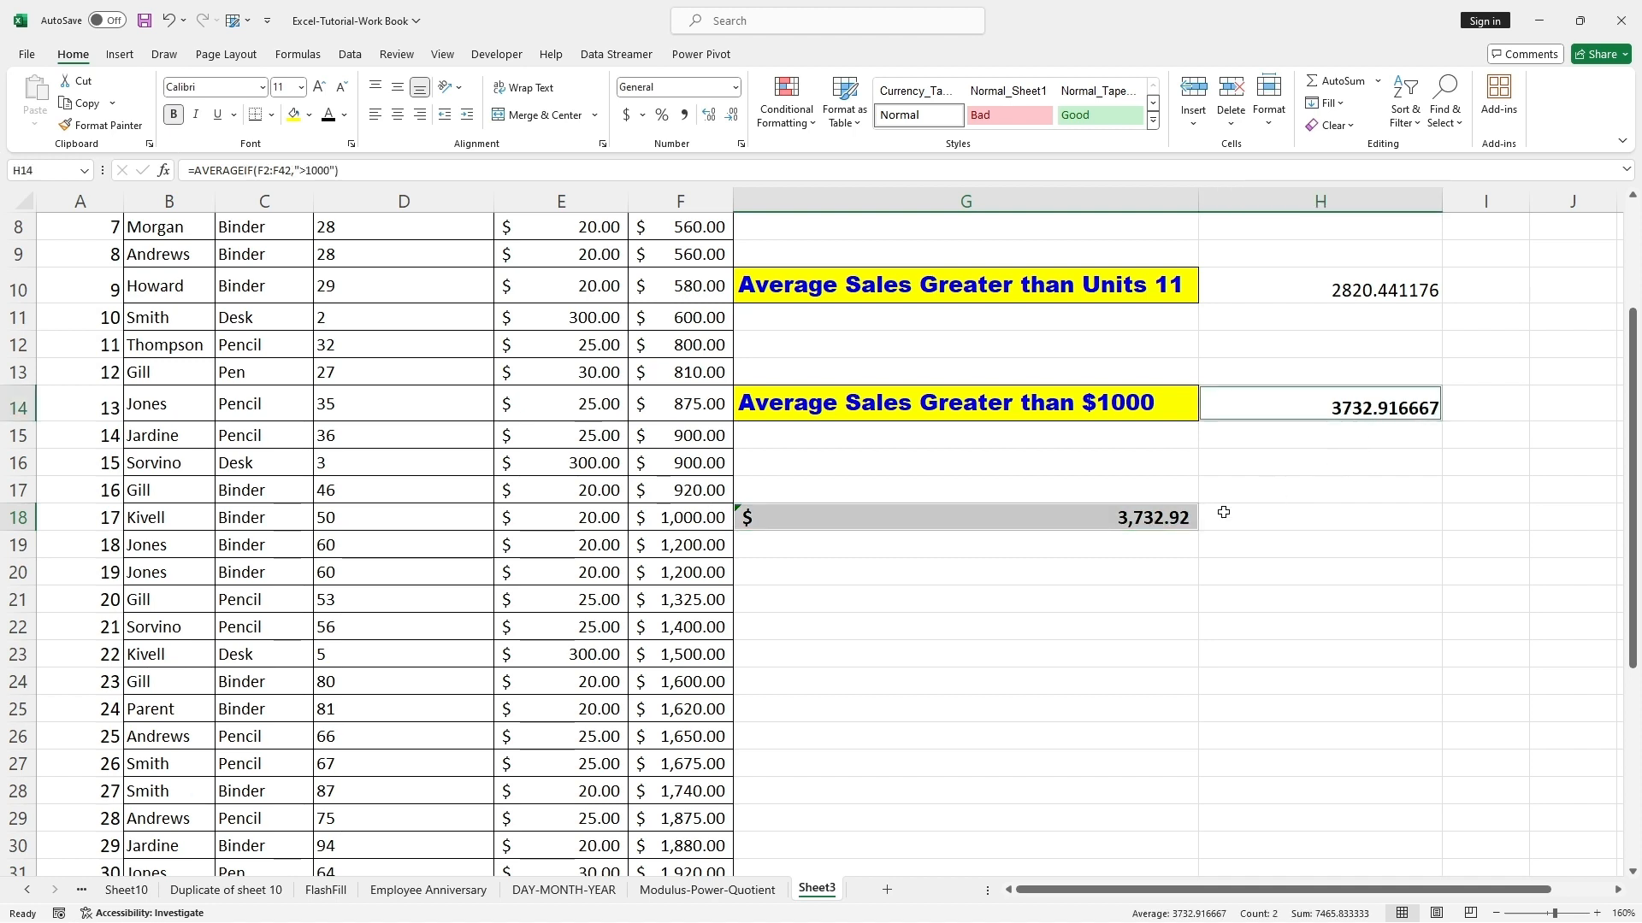